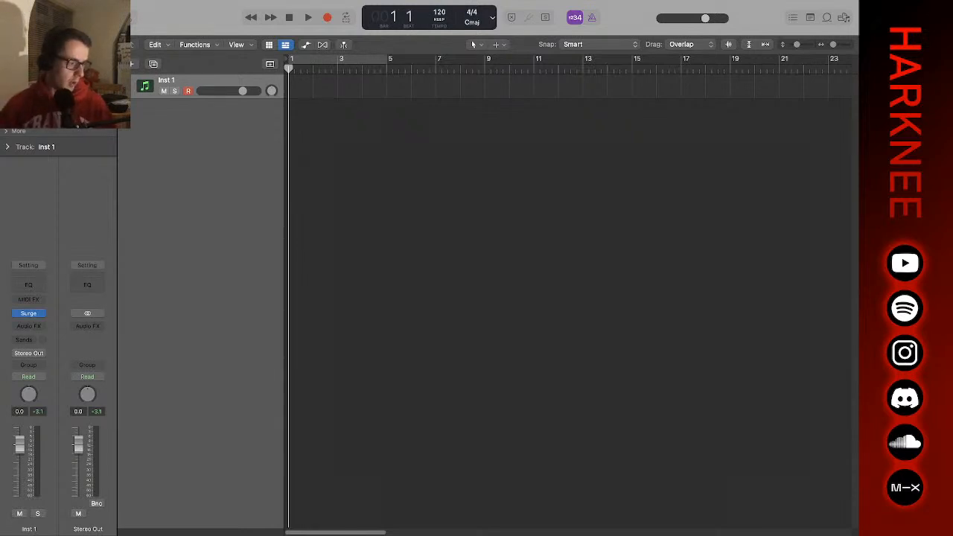
- Show the Surge plug-in window for Inst 1 and reposition it nearer the track header area
key("super+Tab")
key("super+Tab")
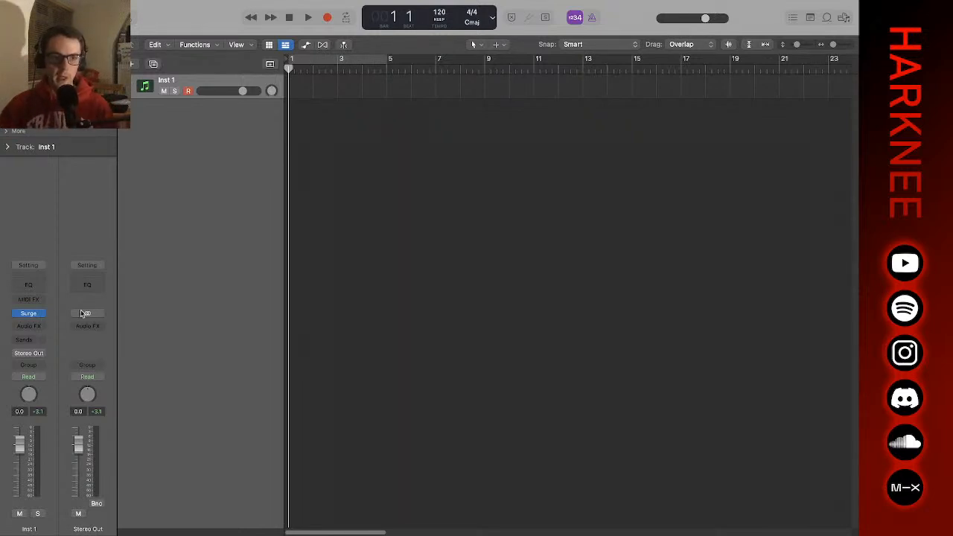
key("v")
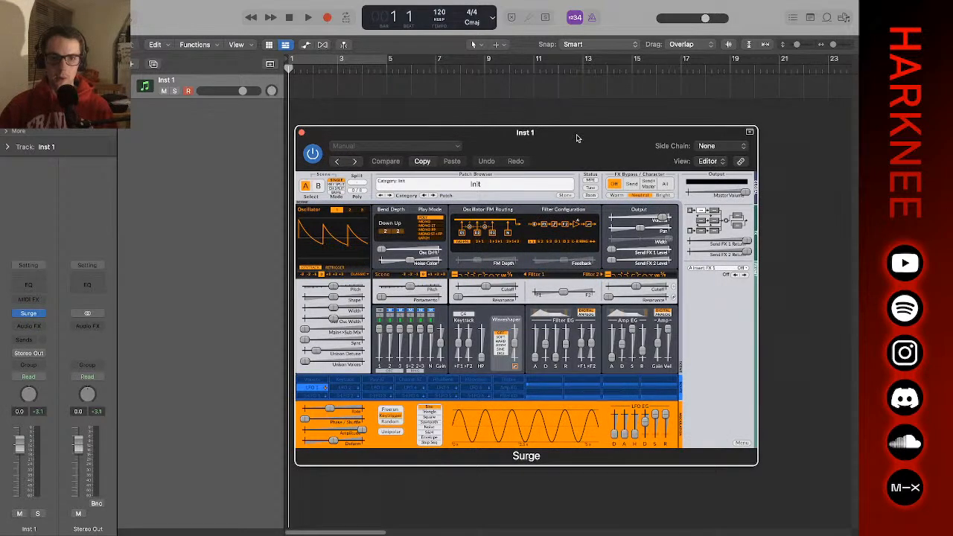
left_click_drag(578, 138, 425, 90)
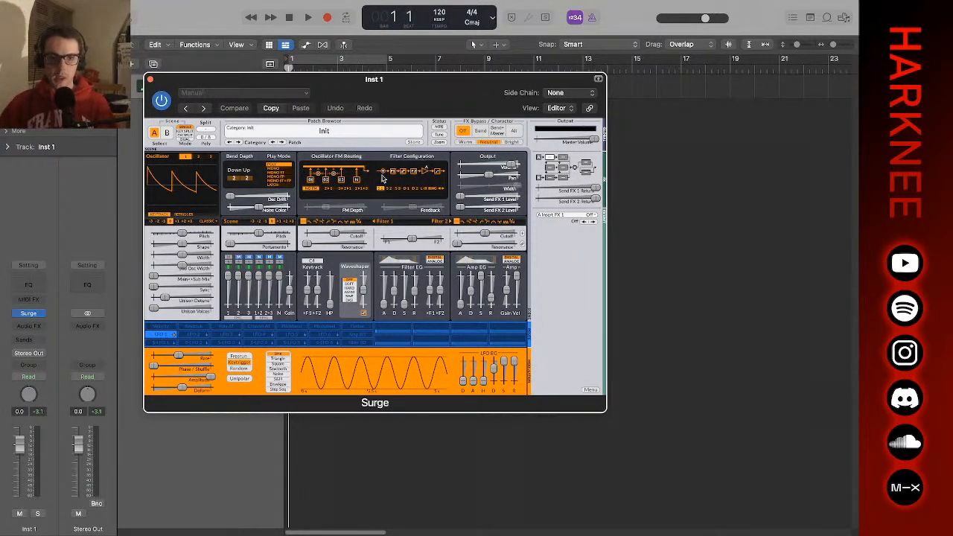
- Look through Surge's factory, third-party and user preset categories, keeping the Init patch loaded
left_click(344, 131)
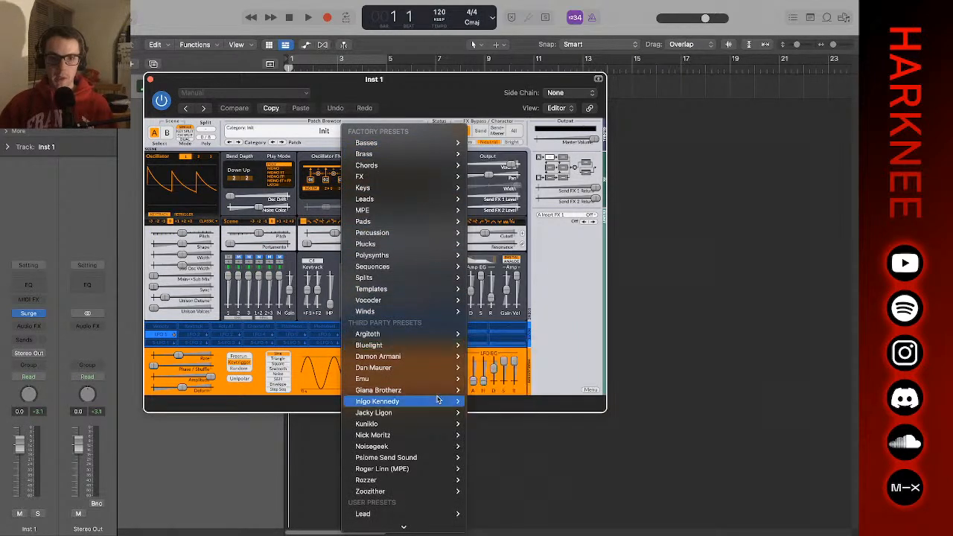
scroll(432, 391, "down", 2)
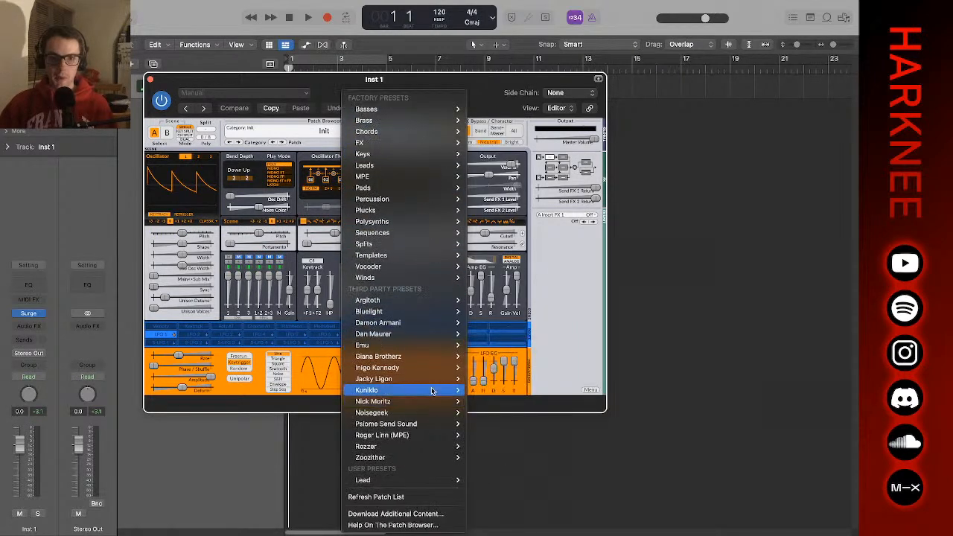
left_click(474, 102)
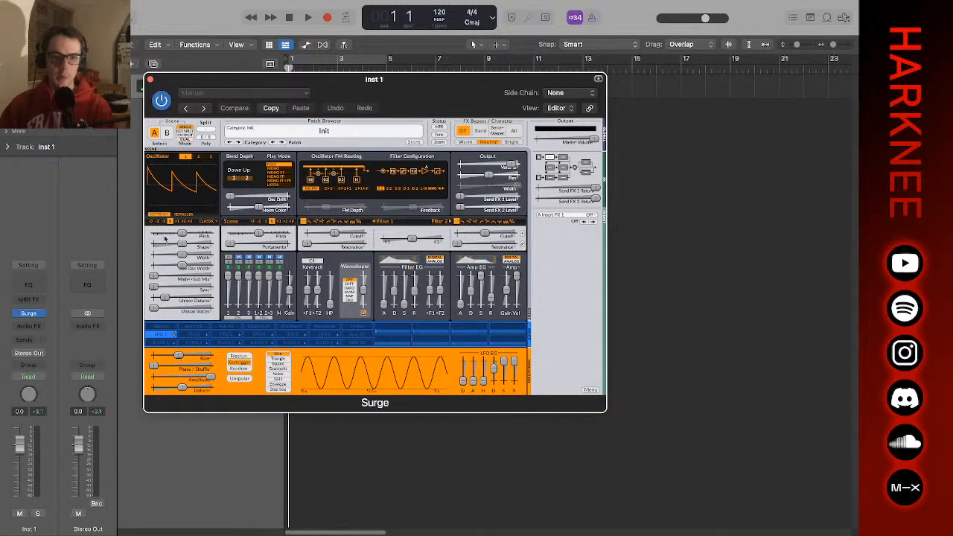
- Select oscillator 3 in Surge and change its type to Wavetable
left_click(198, 158)
left_click(211, 157)
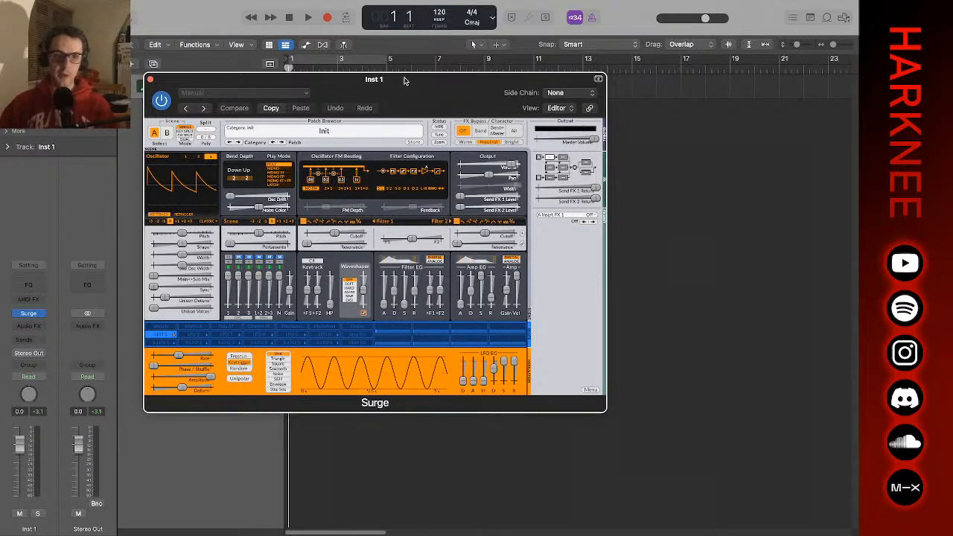
left_click(151, 80)
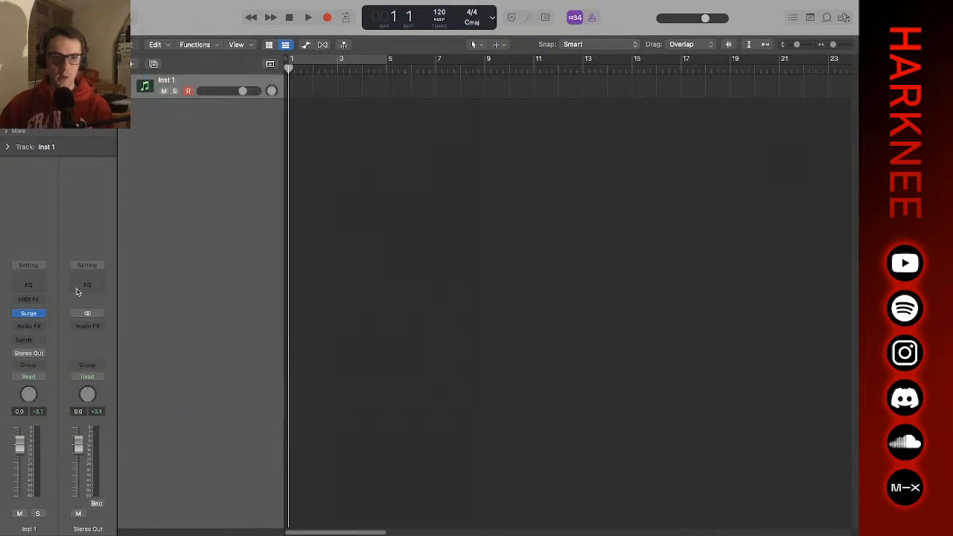
left_click(27, 313)
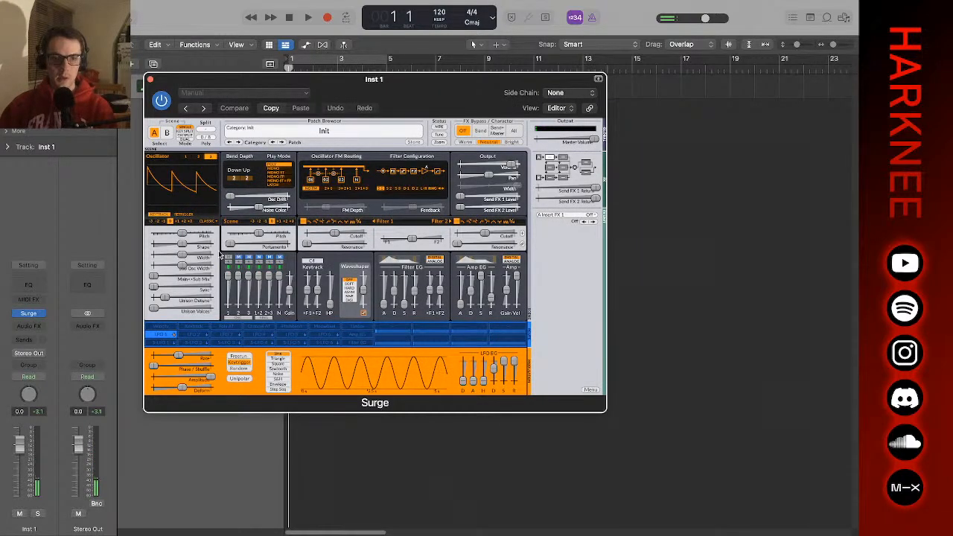
left_click(210, 222)
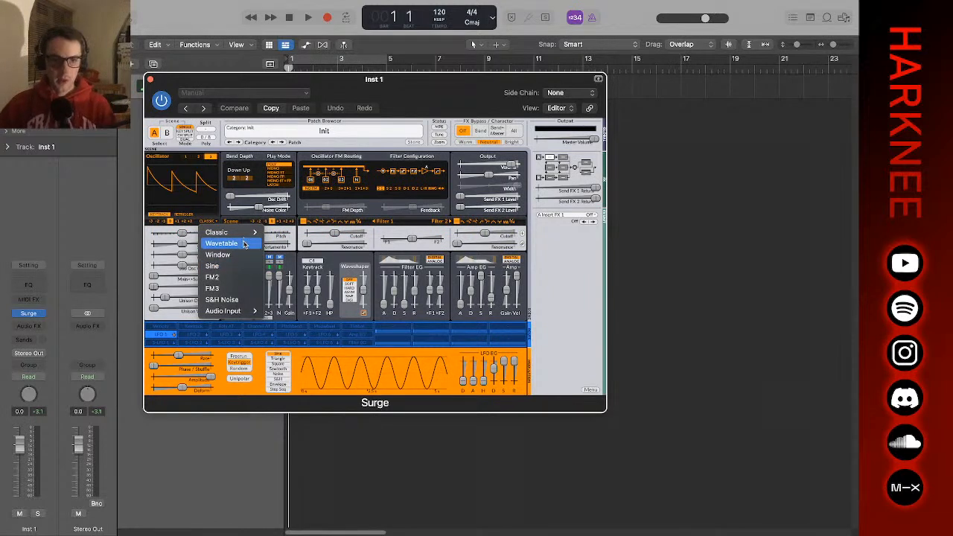
left_click(223, 244)
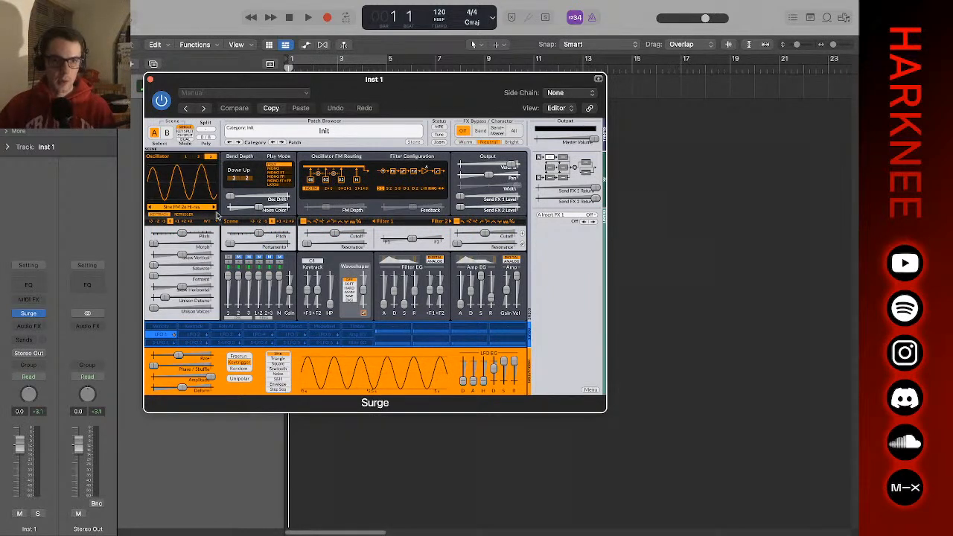
- Try the Generated wavetable Ripple on oscillator 3 and audition the next wavetables in the list
left_click(200, 213)
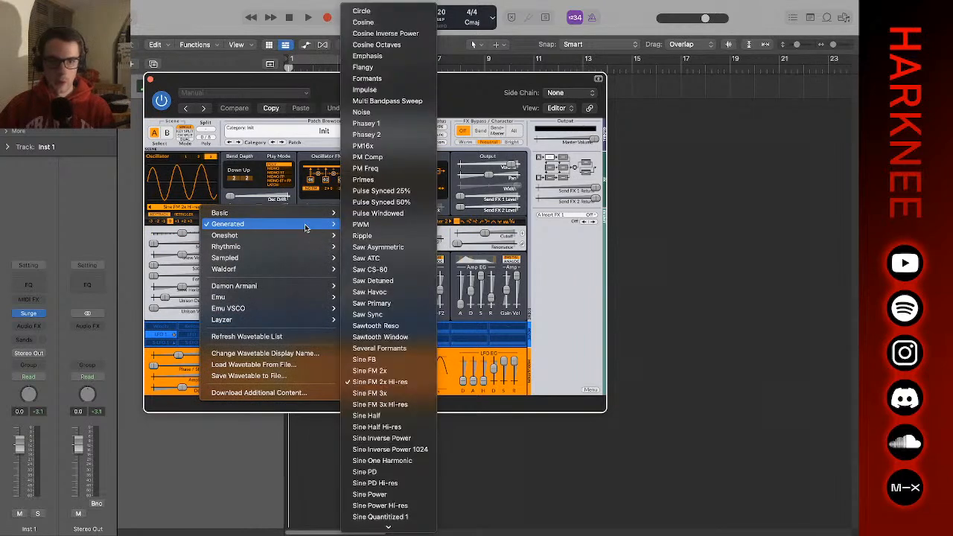
mouse_move(324, 250)
mouse_move(328, 225)
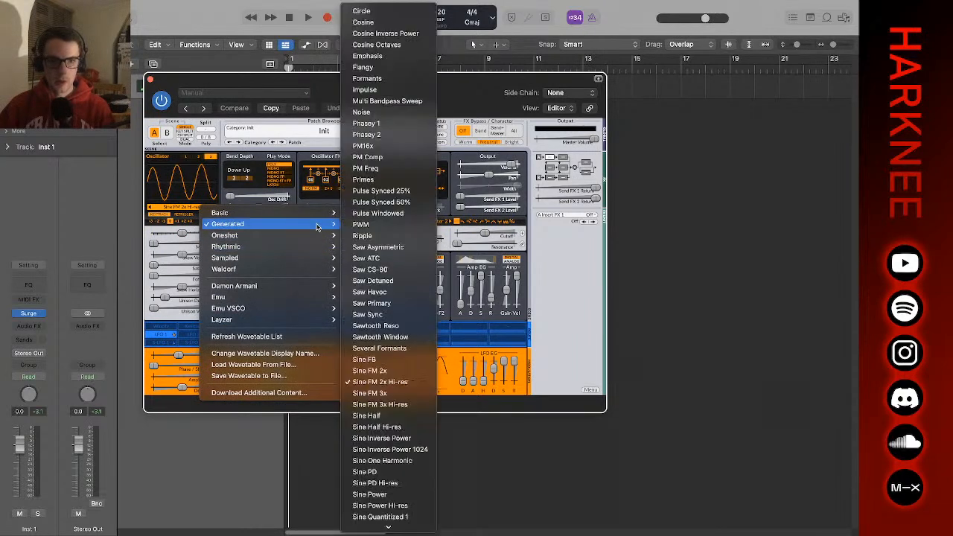
left_click(378, 237)
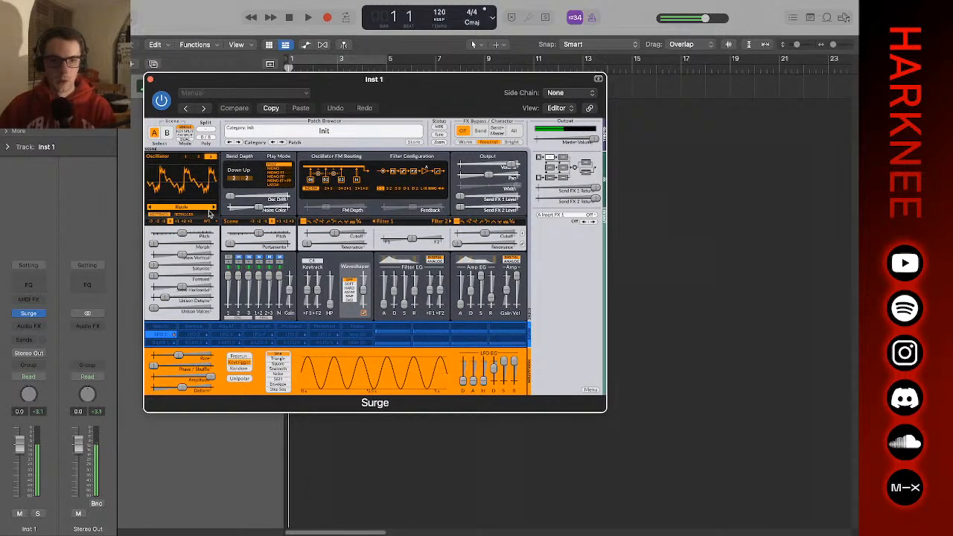
left_click(216, 209)
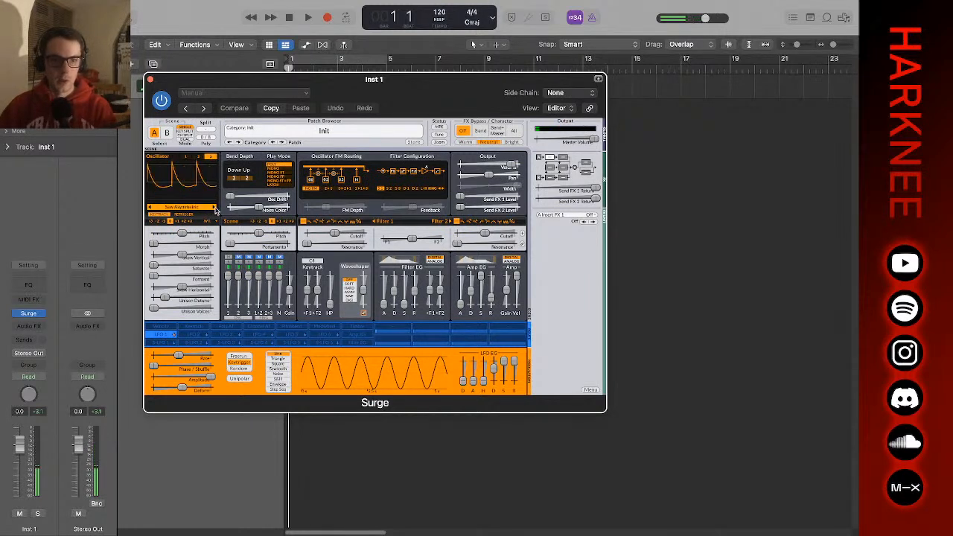
left_click(215, 210)
- Audition a Oneshot wavetable on oscillator 3, then load the Basic wavetable Sine instead
left_click(203, 210)
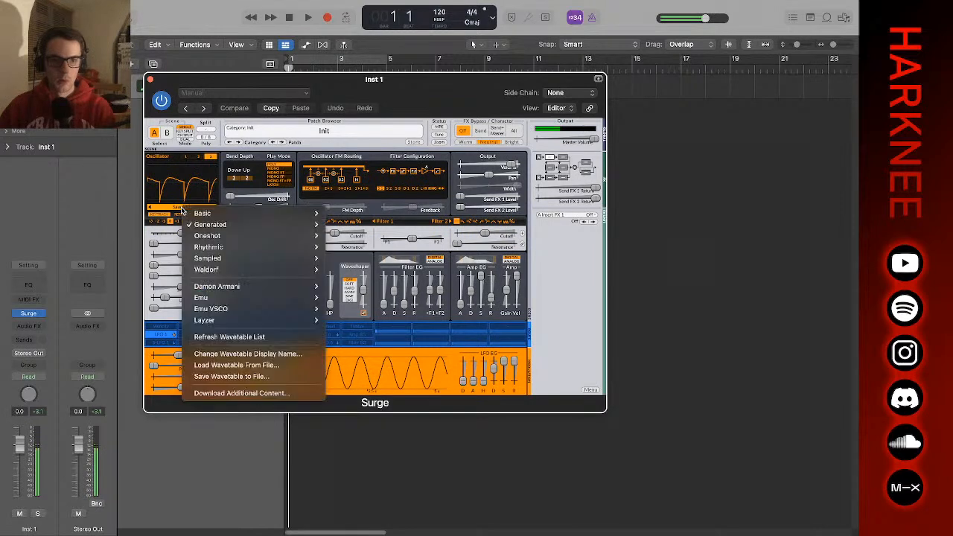
mouse_move(253, 235)
left_click(336, 237)
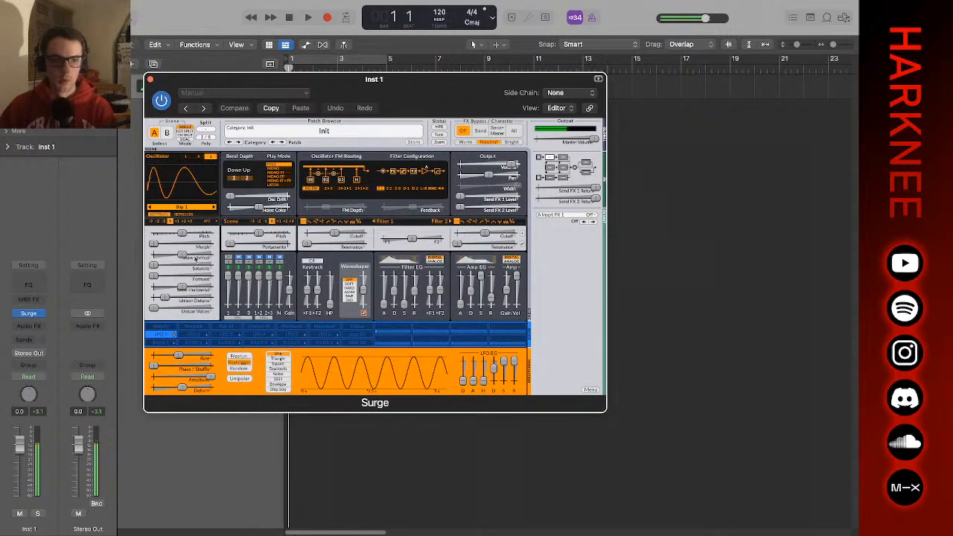
left_click(188, 210)
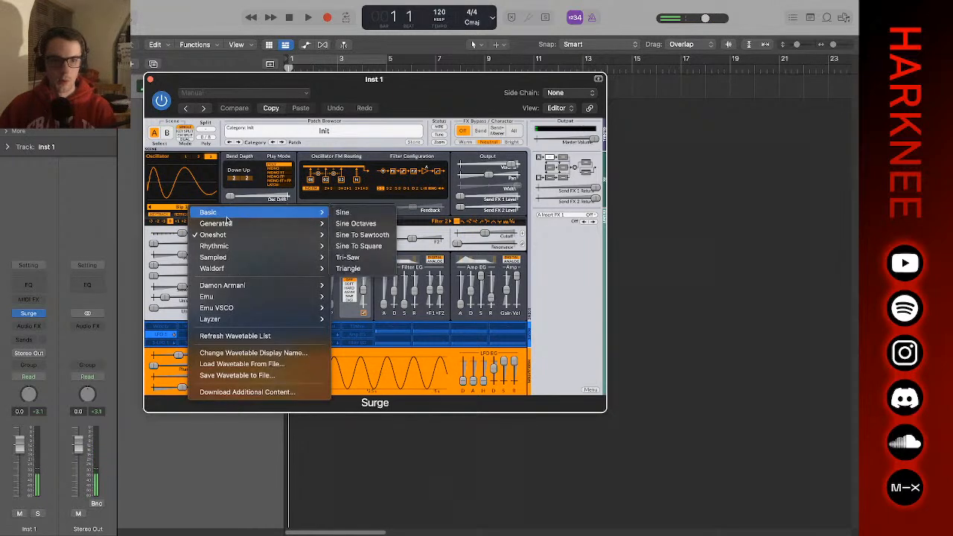
left_click(358, 244)
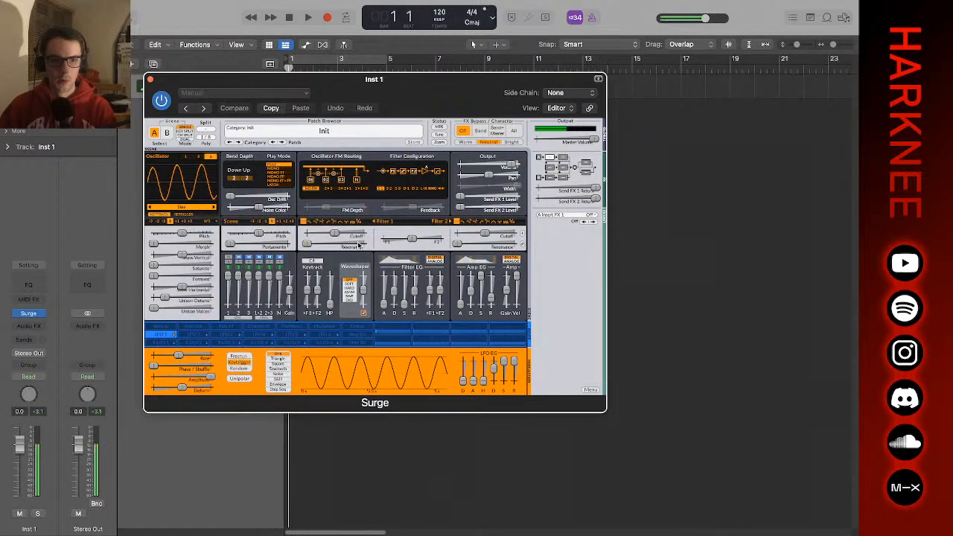
- Uncover the track header and choose Surge by Surge Synth Team from the AU instruments for Inst 1
left_click_drag(179, 82, 348, 157)
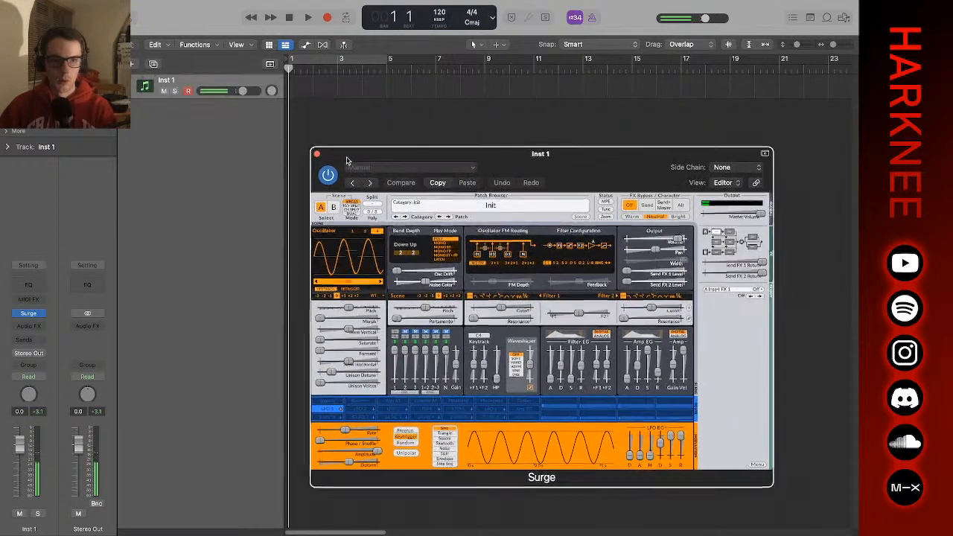
left_click(40, 315)
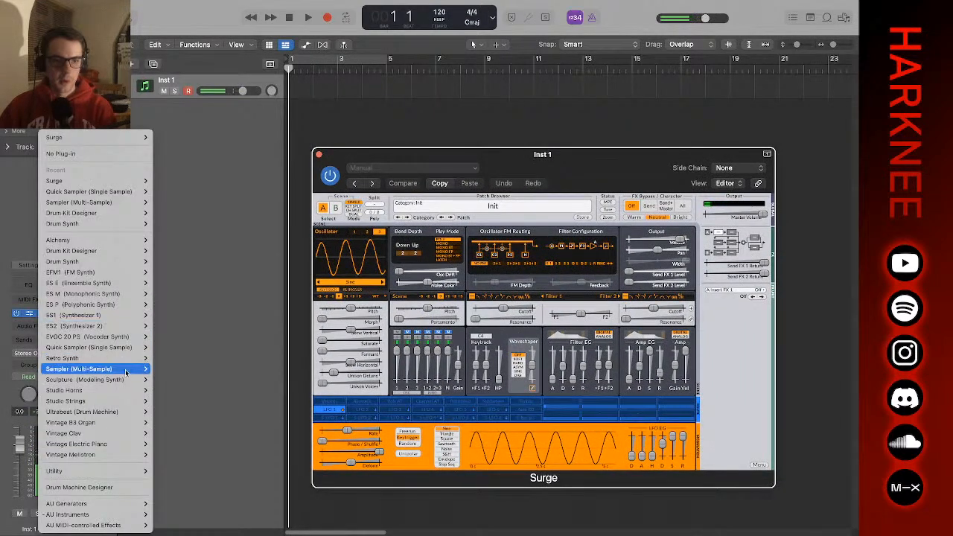
mouse_move(132, 516)
mouse_move(188, 521)
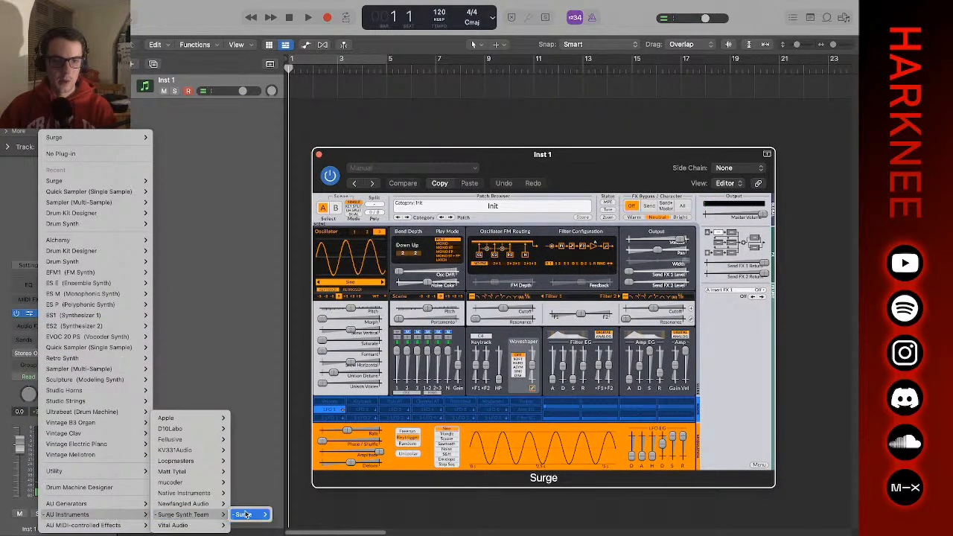
mouse_move(244, 515)
left_click(288, 515)
- Reposition the Surge window, turn on Filter 1 and shift the filter balance fully towards it
left_click_drag(585, 154, 444, 67)
left_click_drag(447, 229, 395, 222)
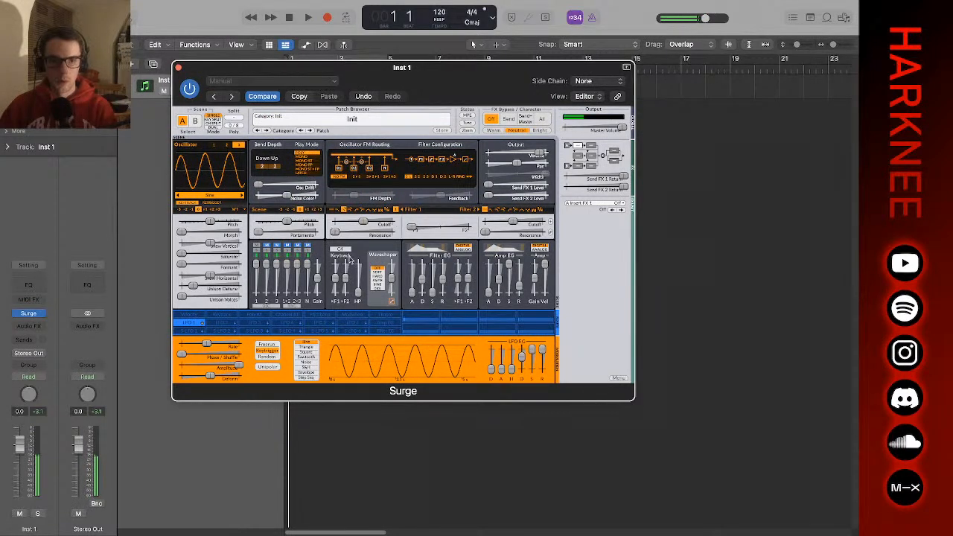
- Set oscillator 1 to the Wavetable type and load the Generated wavetable Ripple
left_click(214, 144)
left_click(235, 210)
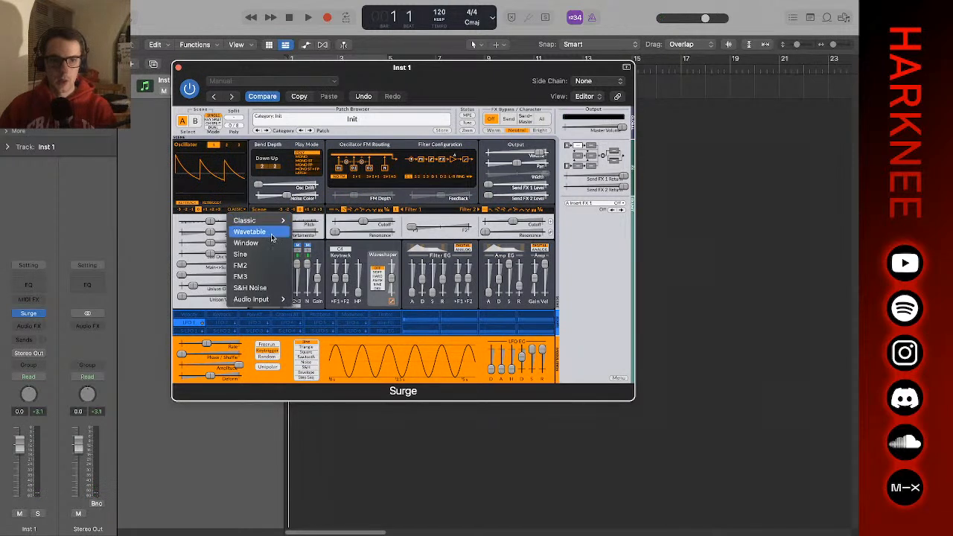
left_click(249, 232)
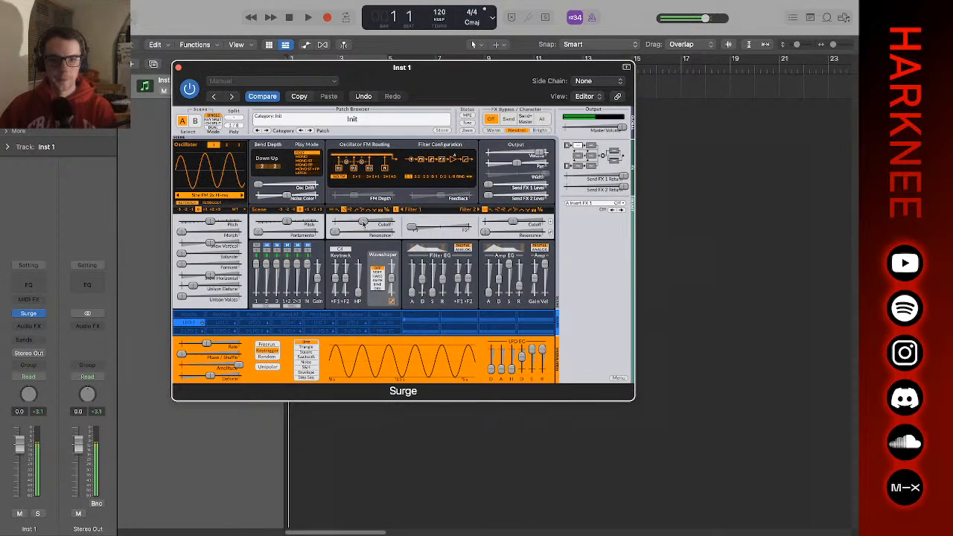
left_click(204, 197)
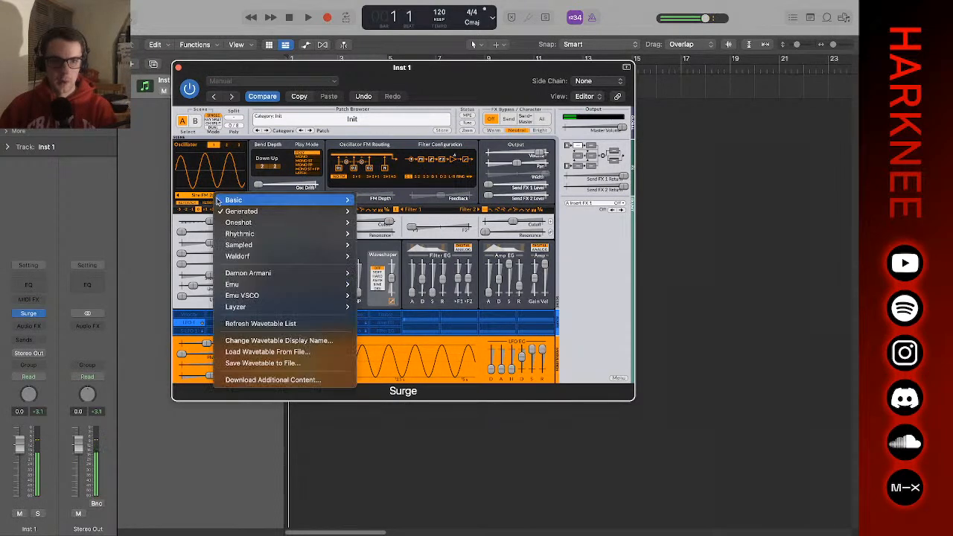
mouse_move(298, 212)
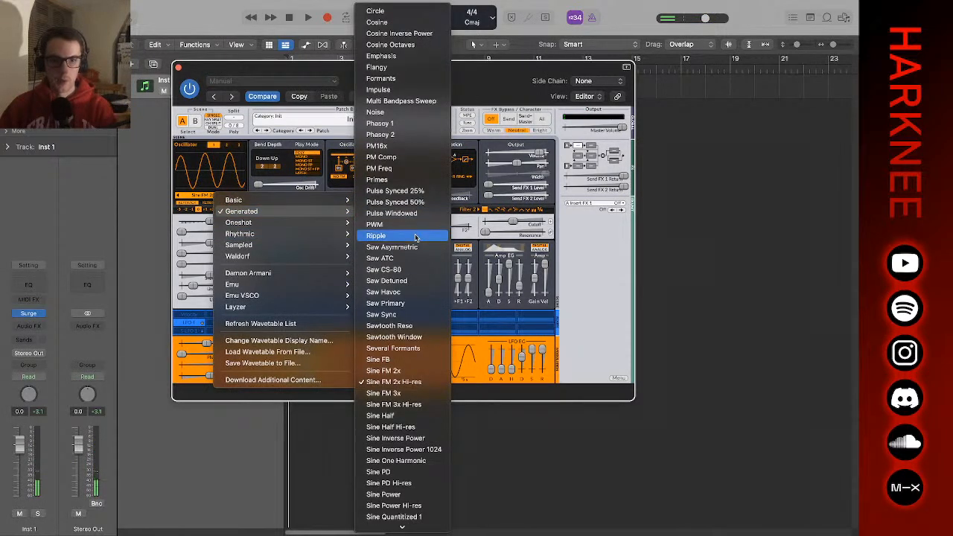
left_click(387, 236)
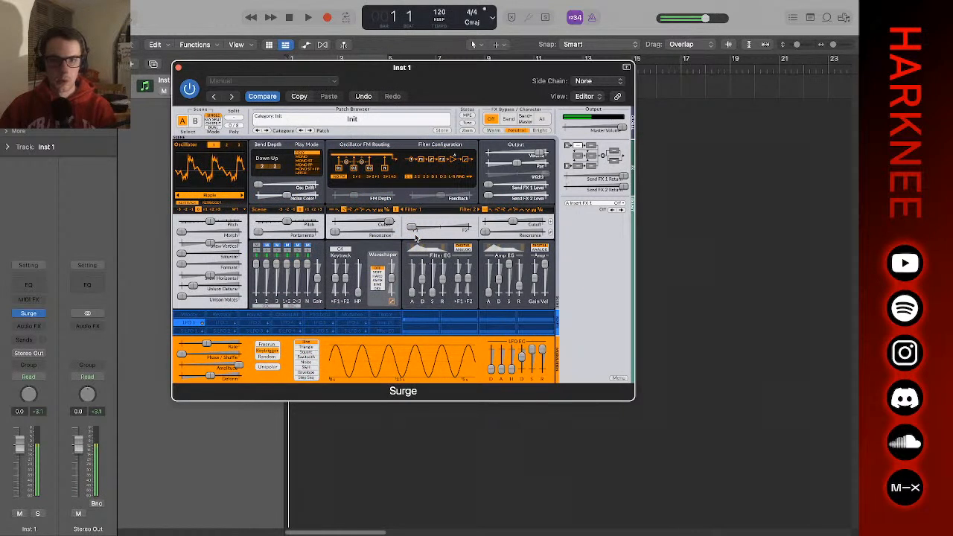
- Lower Filter 1's cutoff to mid-range and raise oscillator 1's Saturate to just under half
left_click_drag(391, 222, 303, 244)
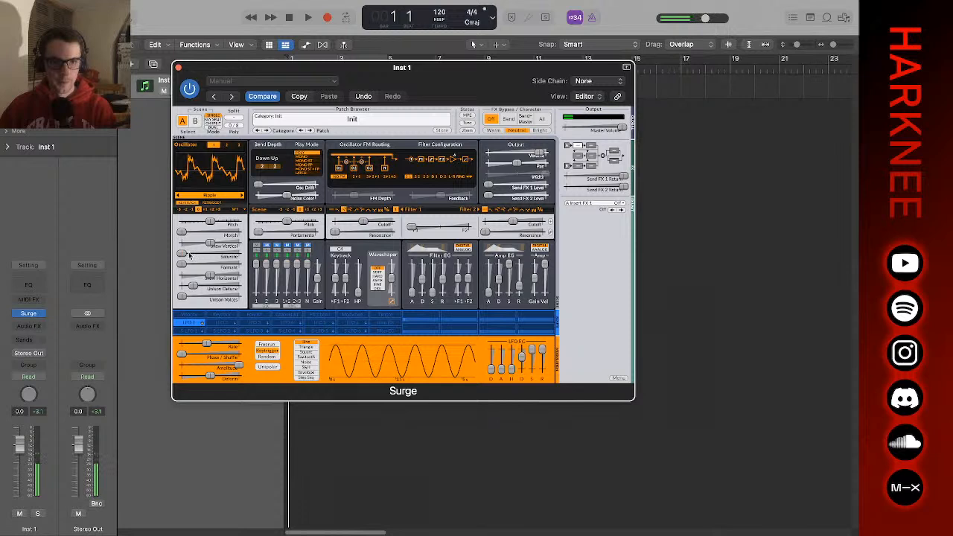
left_click_drag(184, 255, 261, 256)
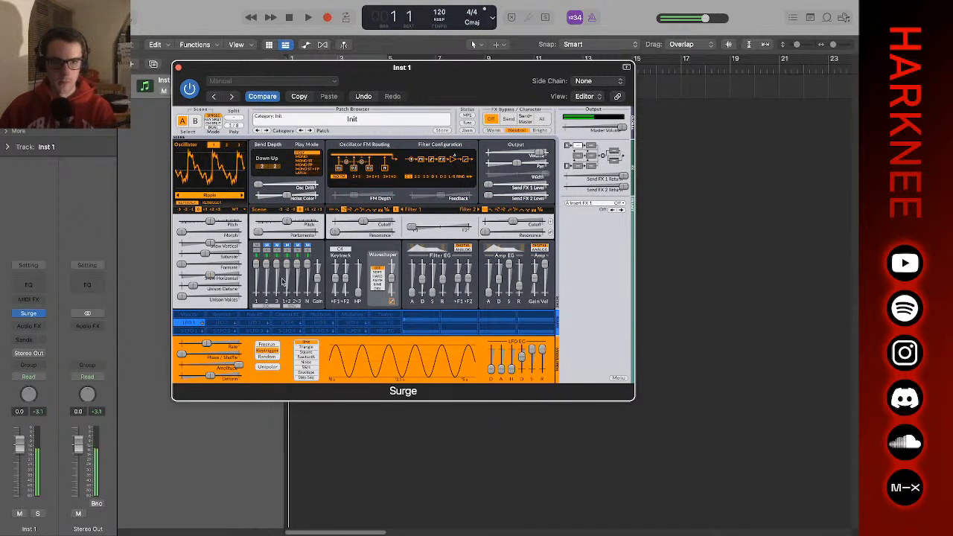
mouse_move(180, 264)
left_mouse_down()
mouse_move(250, 266)
mouse_move(152, 272)
mouse_move(183, 267)
left_mouse_up()
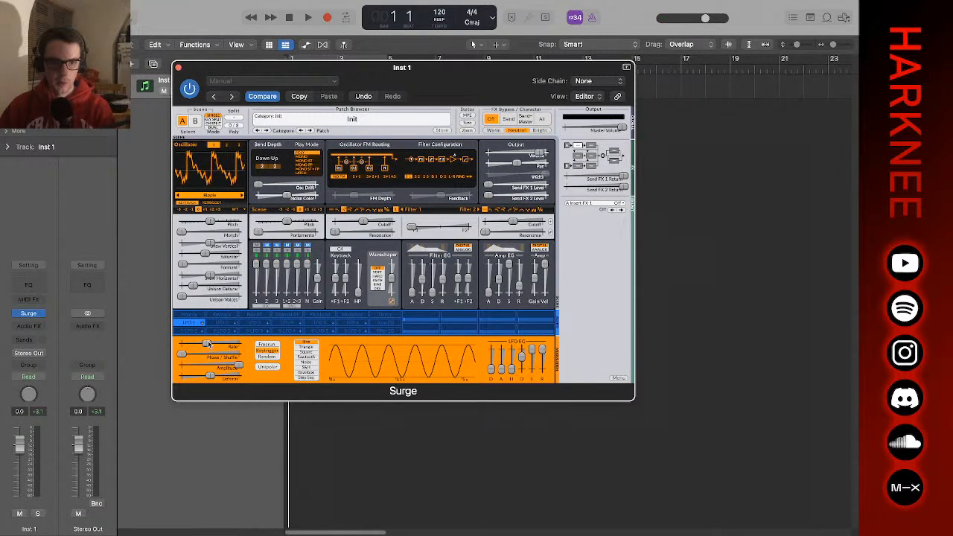
- Modulate oscillator 1's Formant with LFO 1 at a slower rate, and raise Filter 1's cutoff slightly
left_click_drag(209, 344, 158, 346)
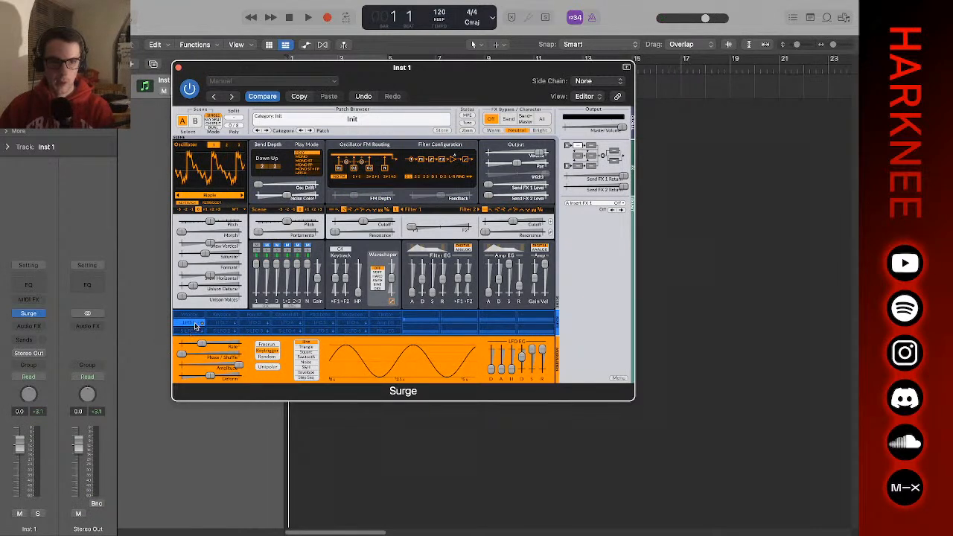
left_click_drag(183, 268, 128, 272)
left_click(190, 322)
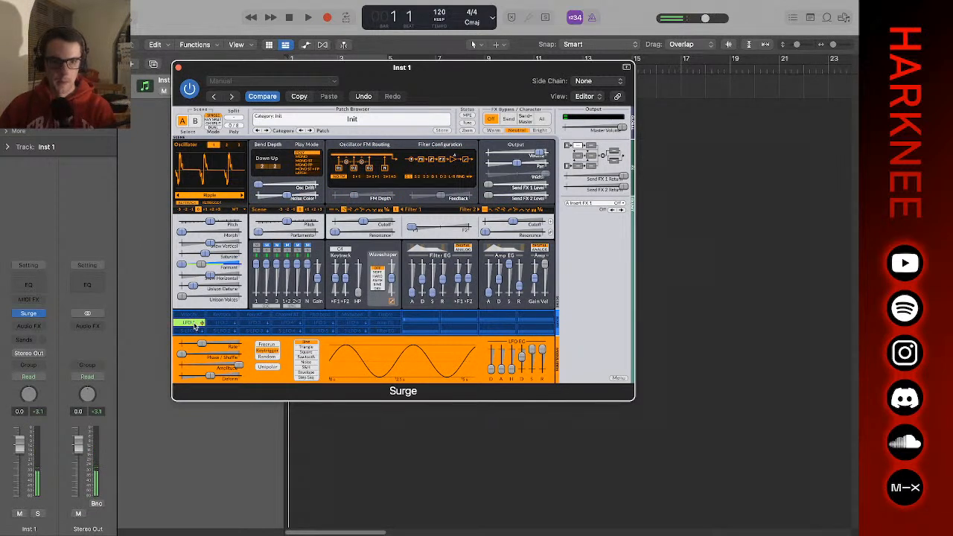
left_click_drag(195, 326, 400, 229)
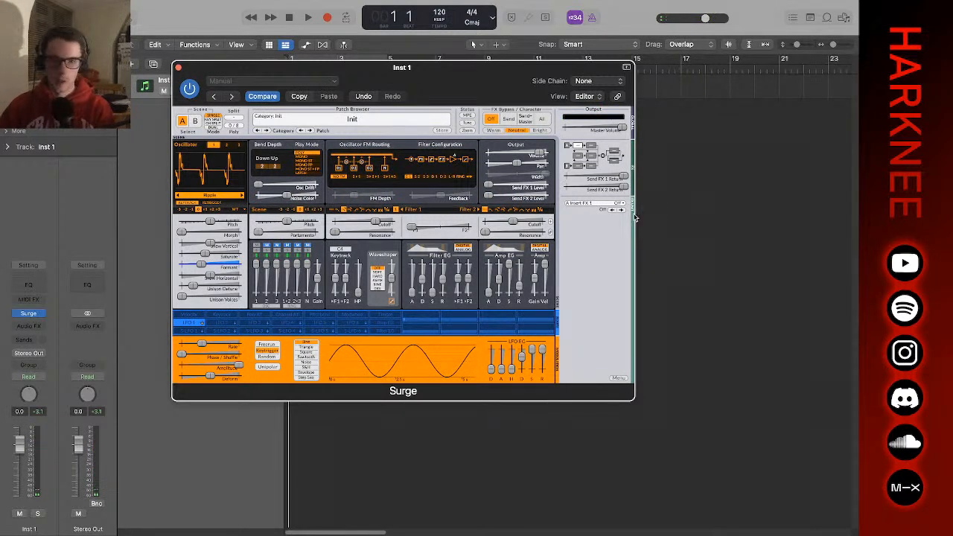
- Load the Reverb 1 preset Long 1 into A Insert FX 1 and increase its Size
left_click(587, 201)
mouse_move(637, 254)
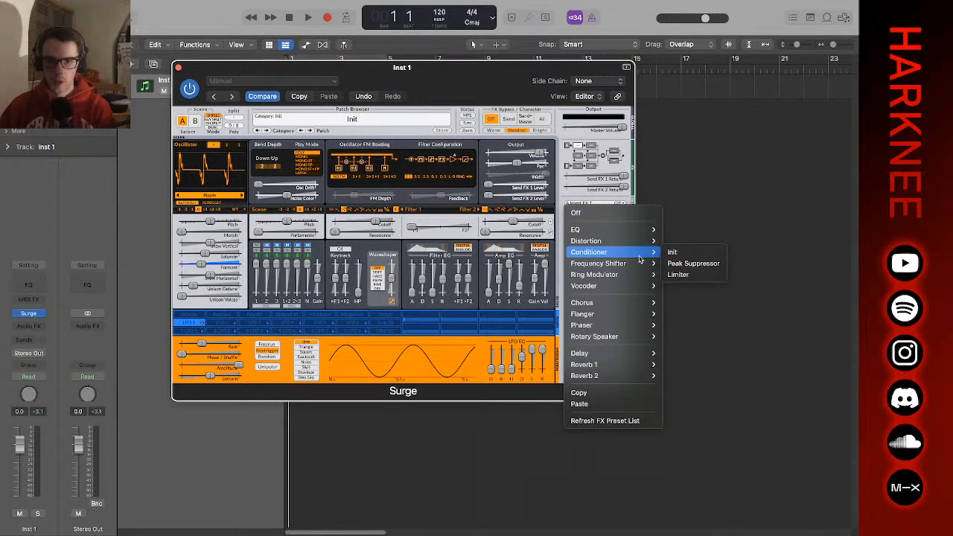
mouse_move(644, 365)
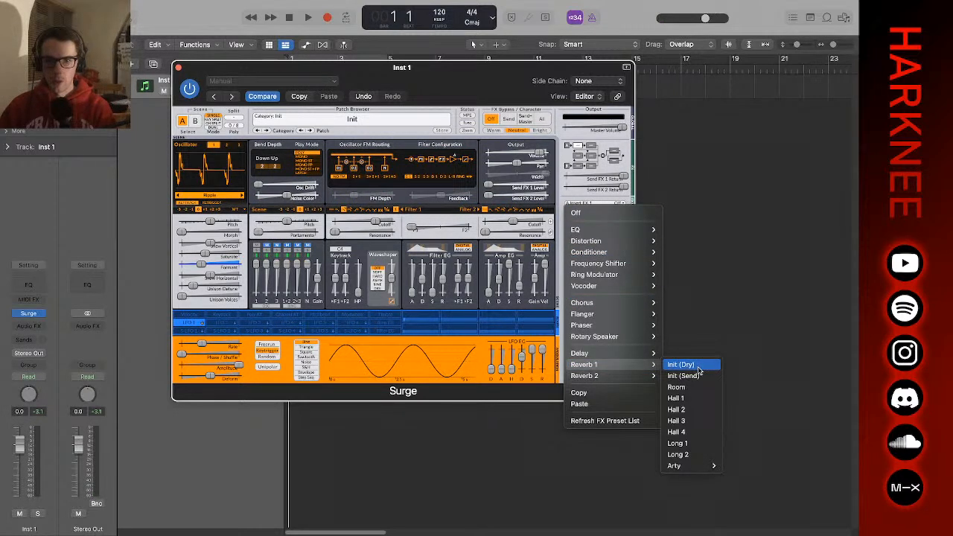
left_click(679, 442)
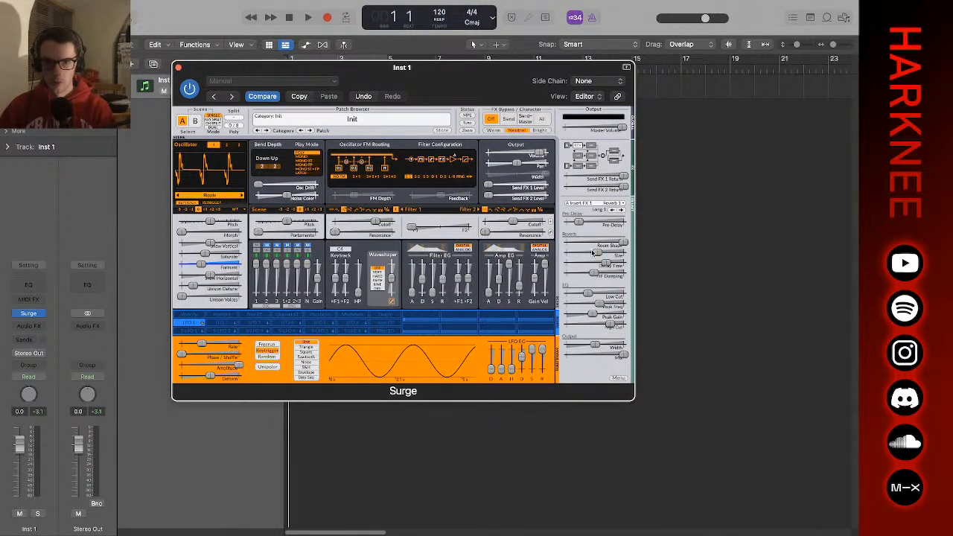
left_click_drag(597, 253, 611, 254)
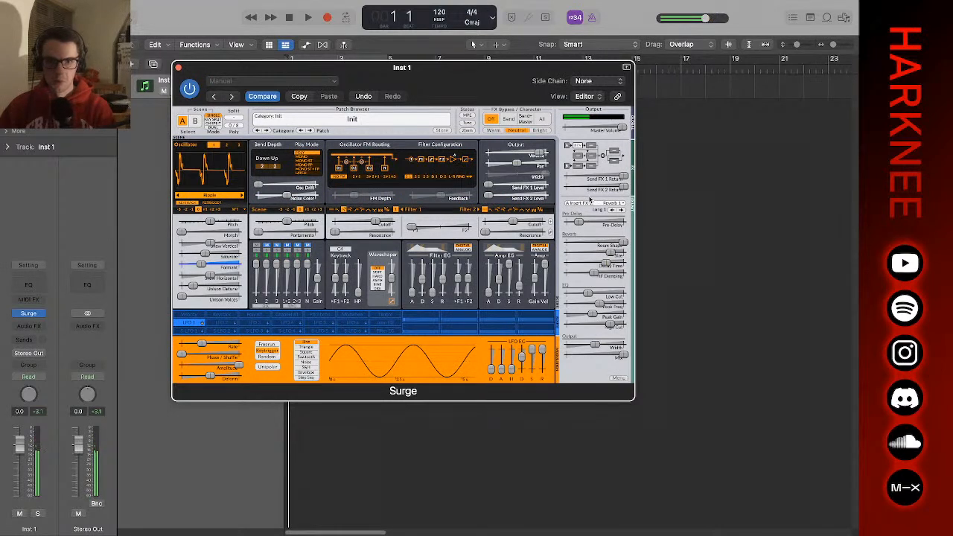
left_click(223, 323)
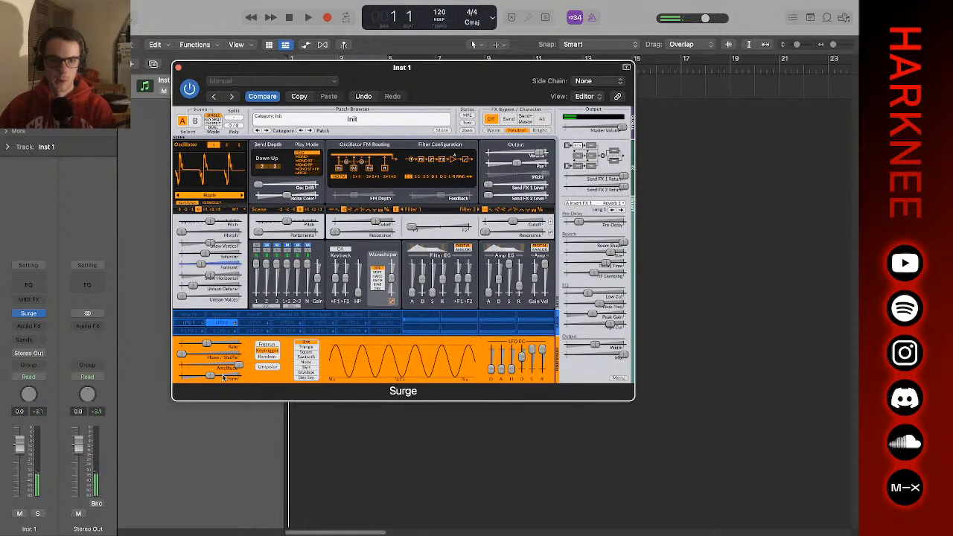
left_click(218, 322)
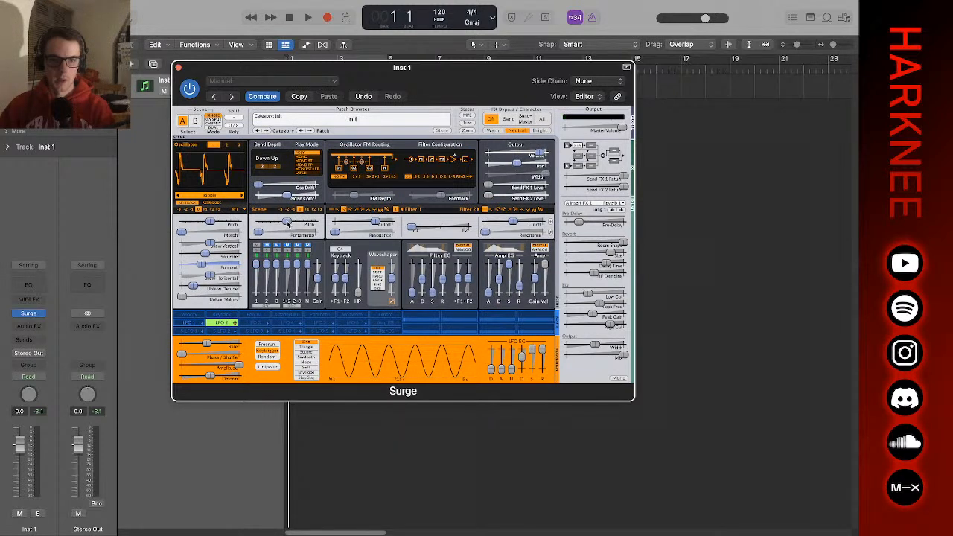
left_click(221, 323)
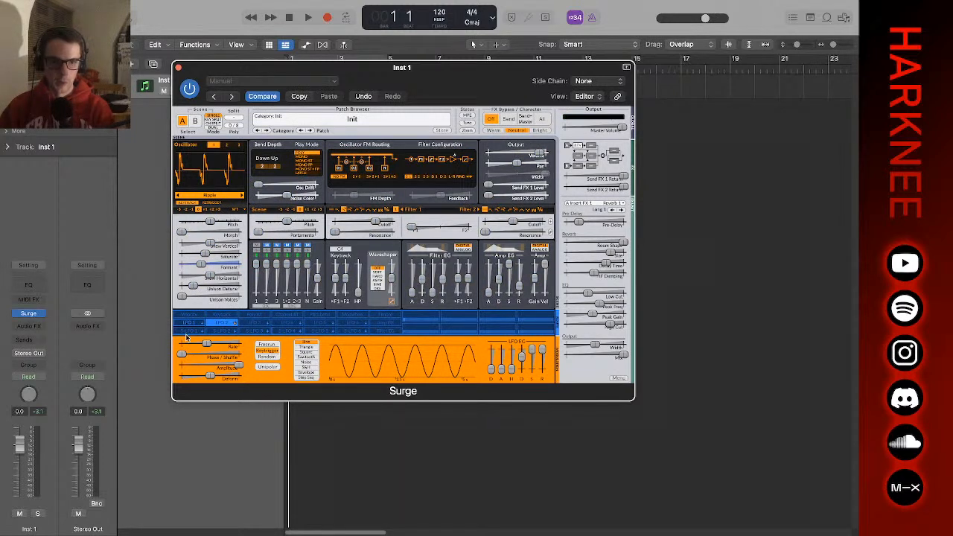
left_click(191, 330)
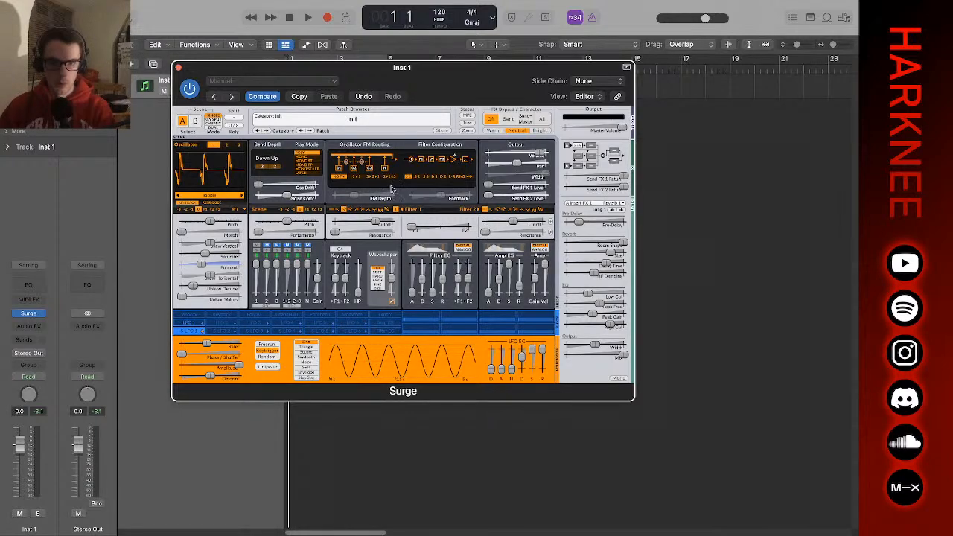
- Modulate the scene Pitch downward with the Amp EG and reposition the Surge window
left_click_drag(399, 84, 514, 158)
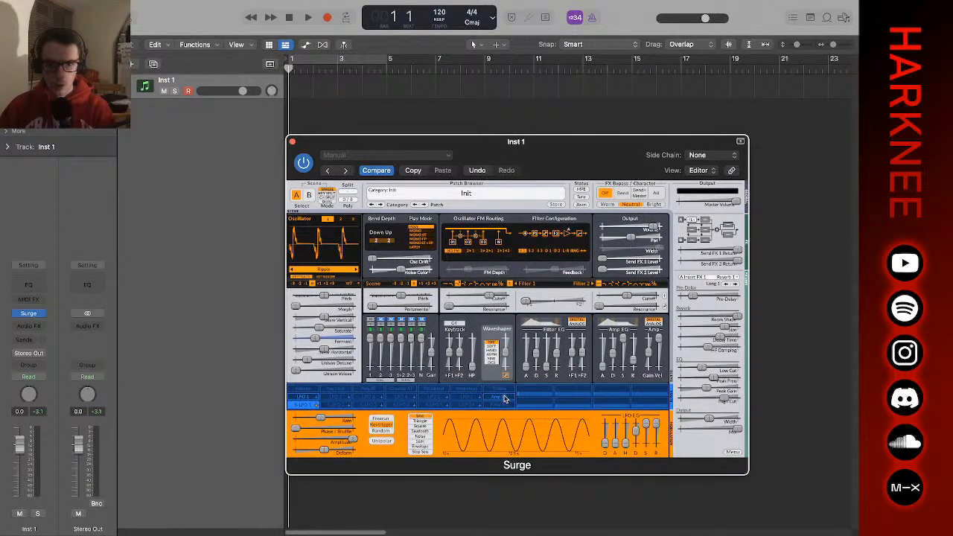
left_click(504, 399)
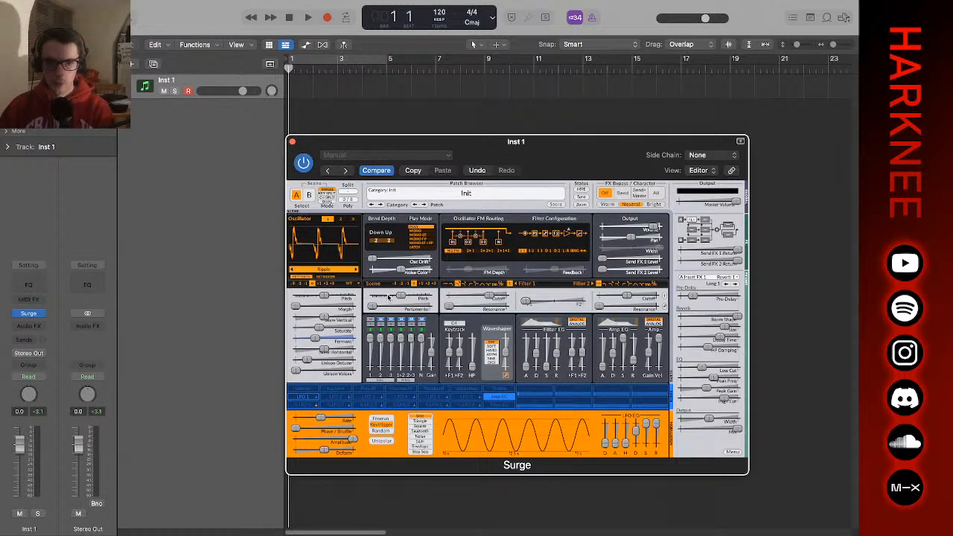
left_click_drag(401, 298, 395, 300)
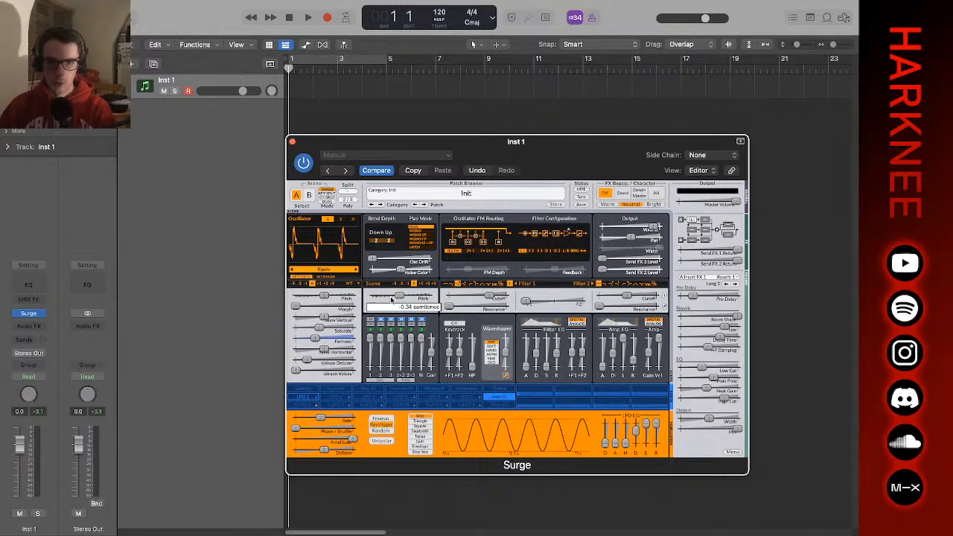
left_click(508, 400)
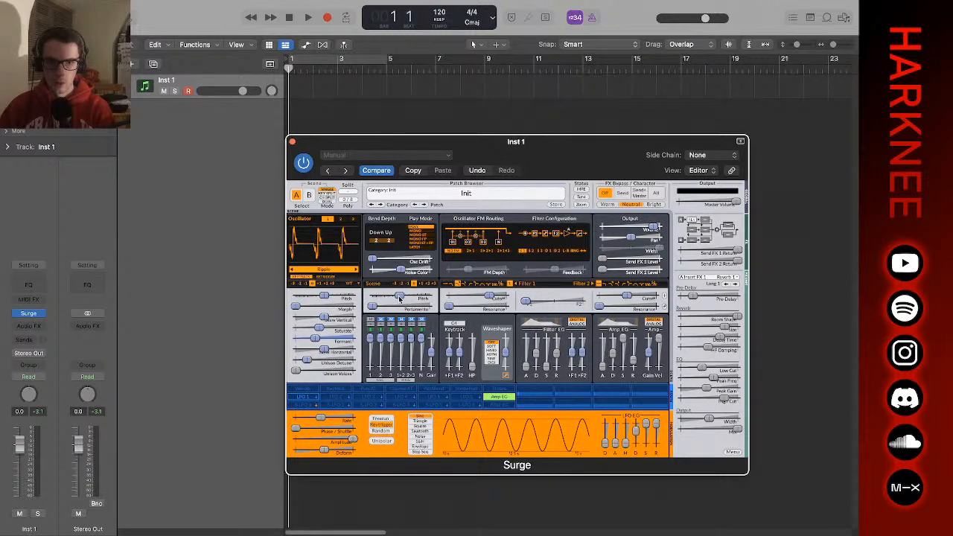
left_click_drag(400, 298, 381, 300)
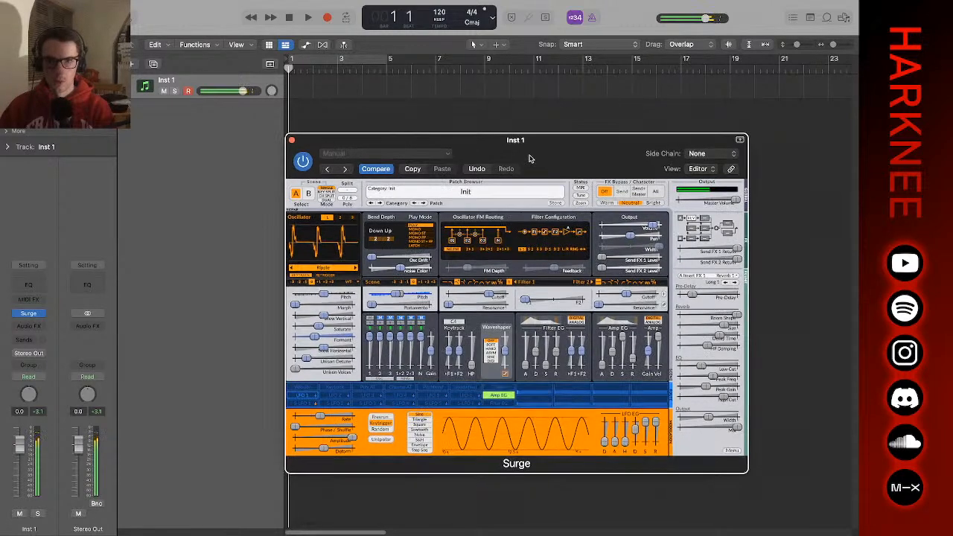
left_click_drag(529, 160, 448, 105)
left_click(415, 345)
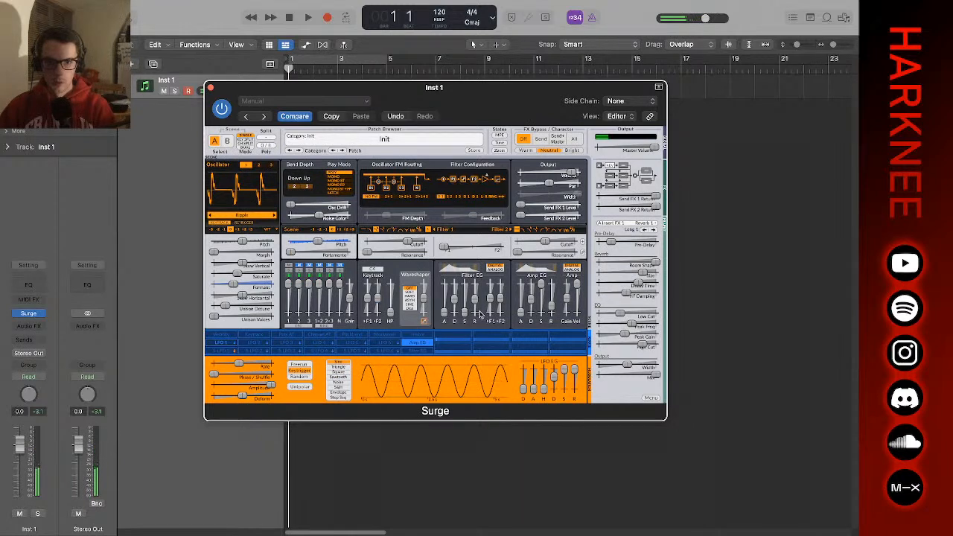
- Sweep Filter 1's cutoff, leaving it slightly higher than before, and try a different Amp EG attack
left_click_drag(391, 243, 337, 254)
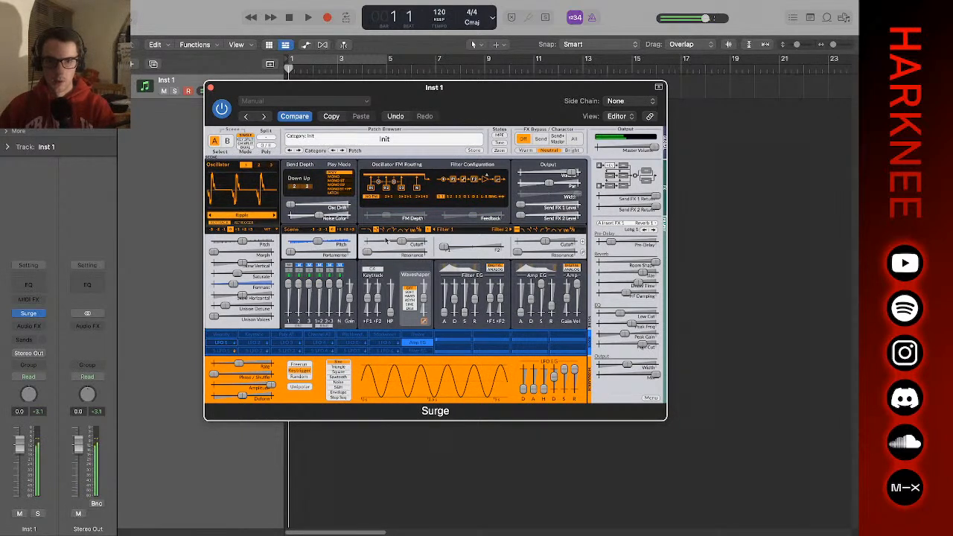
left_click_drag(395, 241, 432, 244)
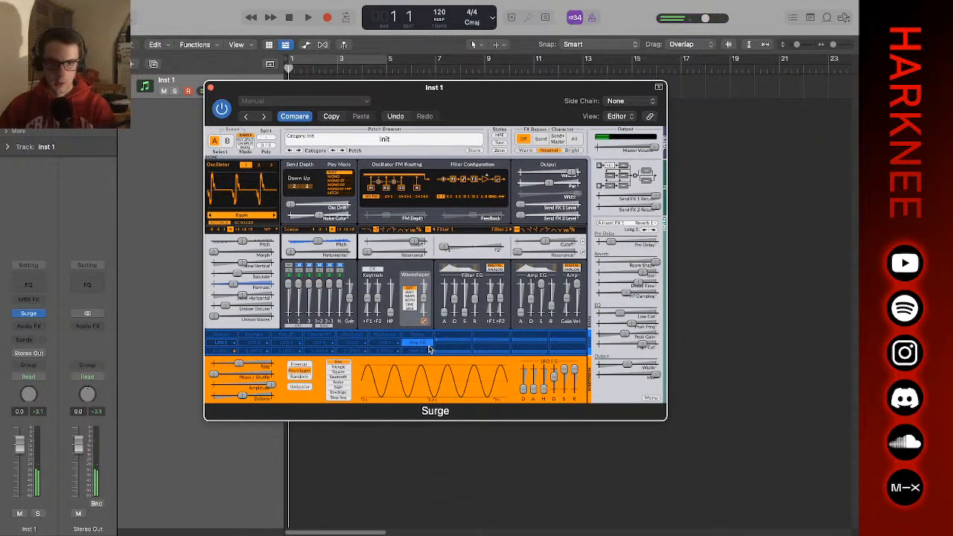
left_click_drag(521, 314, 555, 291)
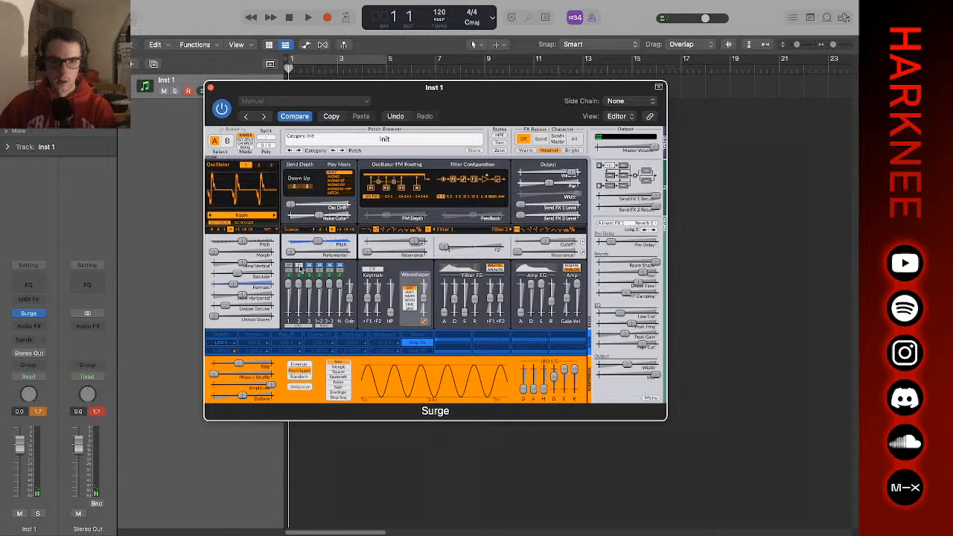
- Bring in oscillator 2 at about half its mixer level and lower the reverb's Mix to a small amount
left_click(260, 166)
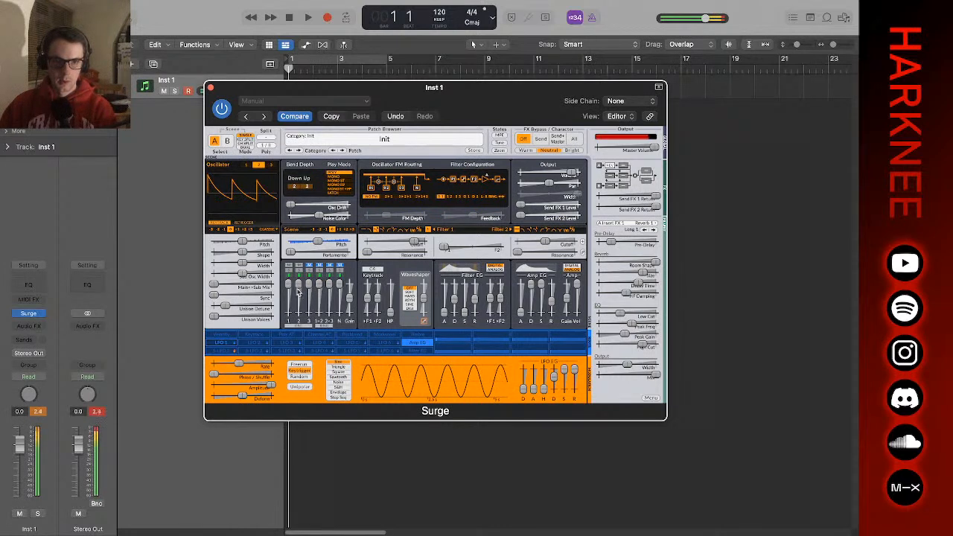
left_click_drag(299, 286, 308, 336)
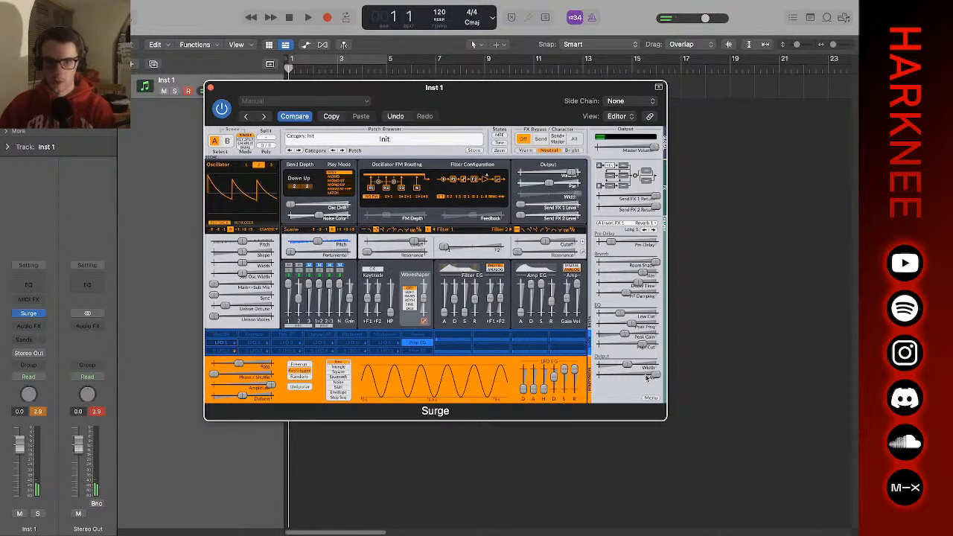
left_click_drag(650, 377, 463, 393)
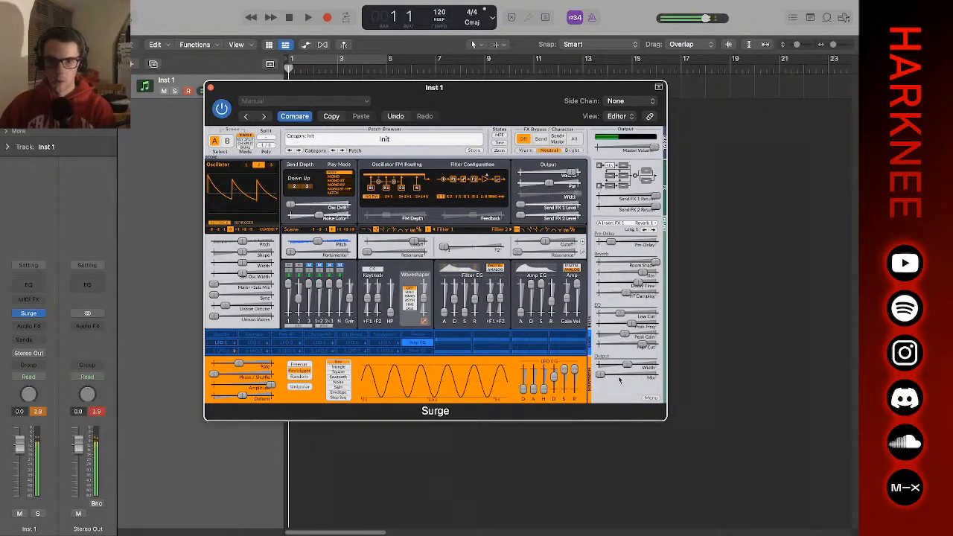
left_click_drag(619, 380, 626, 383)
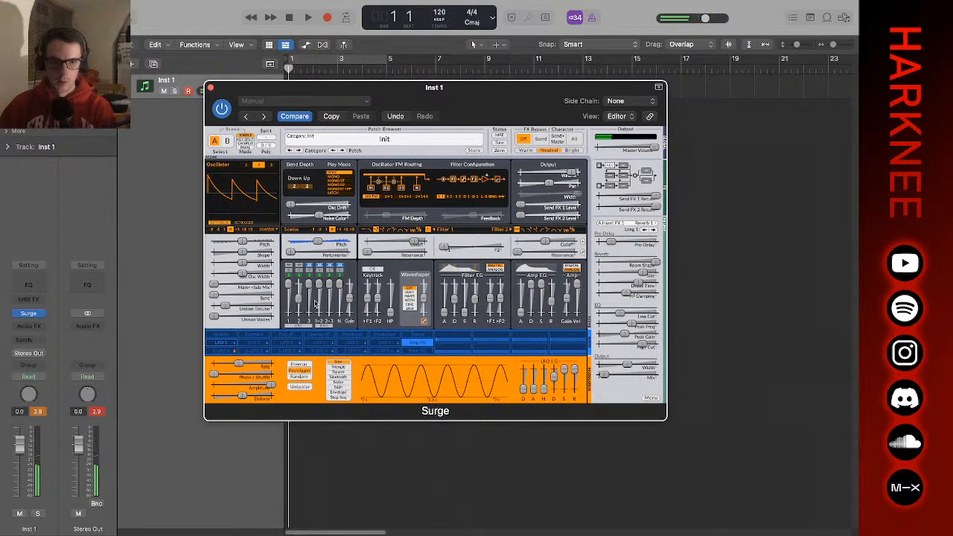
- Raise oscillator 2's mixer level, increase its Unison Detune and Unison Voices, and reduce its Width slightly
left_click_drag(299, 298, 299, 284)
left_click_drag(224, 306, 242, 319)
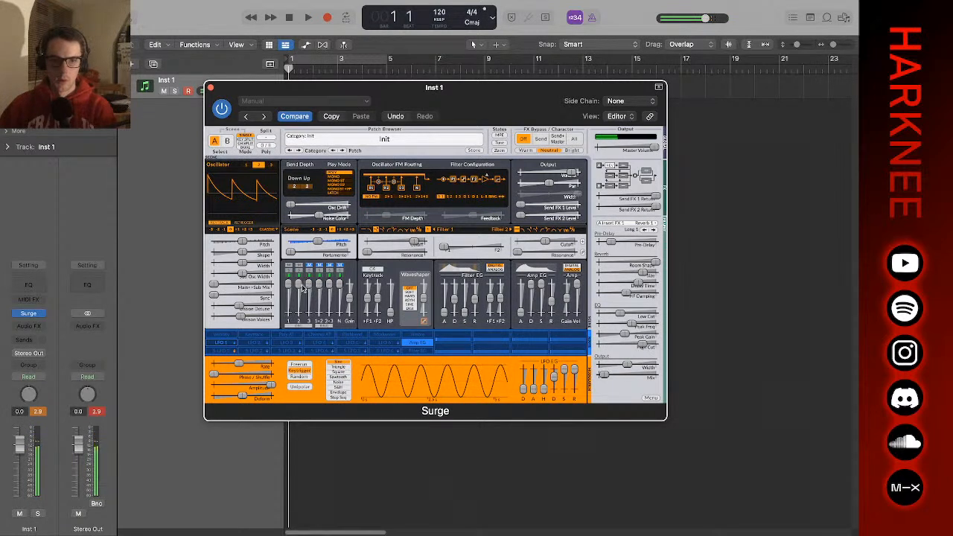
mouse_move(304, 289)
left_mouse_down()
mouse_move(301, 336)
mouse_move(301, 284)
left_mouse_up()
left_click_drag(246, 319, 321, 315)
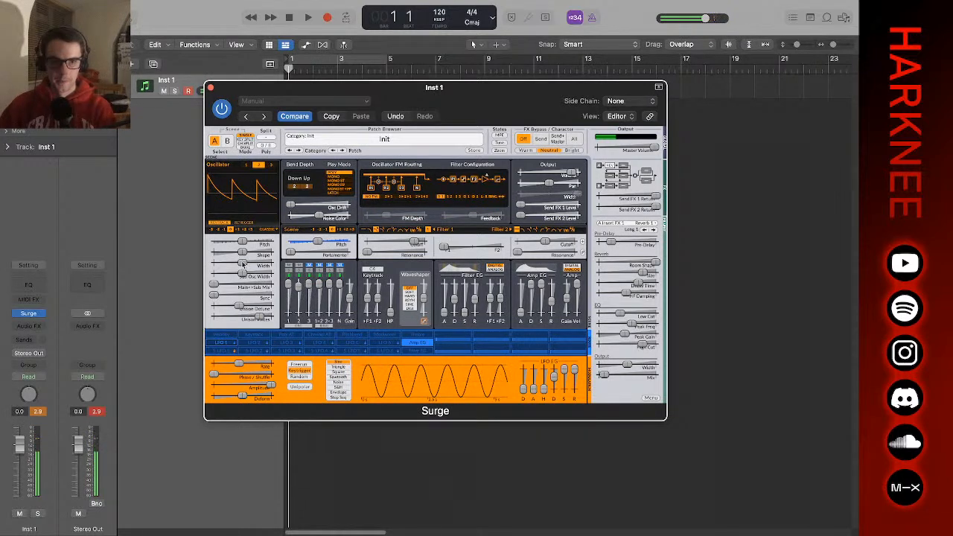
mouse_move(243, 264)
left_mouse_down()
mouse_move(223, 263)
mouse_move(250, 265)
mouse_move(242, 265)
left_mouse_up()
- Try modulating oscillator 2's Pitch with LFO 1 at several faster rates
left_click(225, 344)
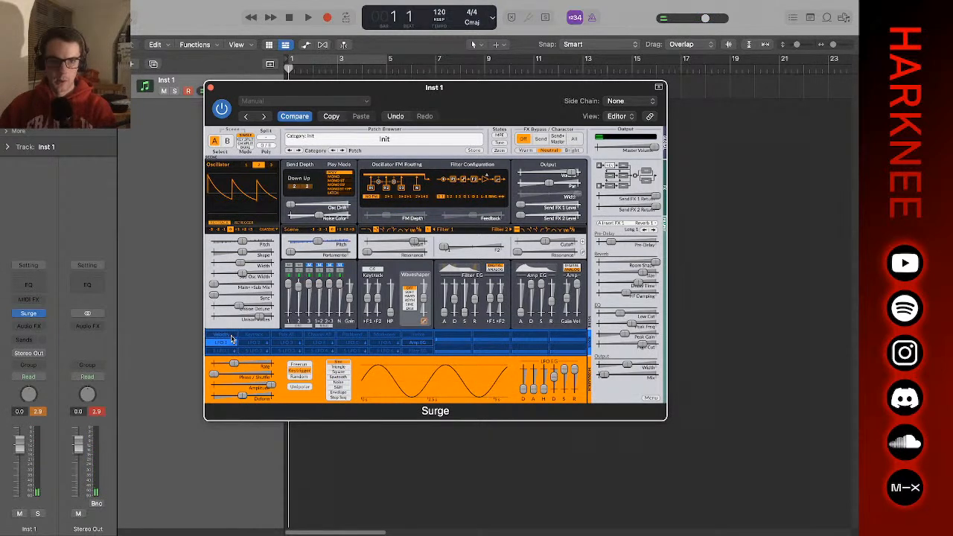
left_click(229, 342)
left_click_drag(238, 242, 52, 251)
left_click(216, 344)
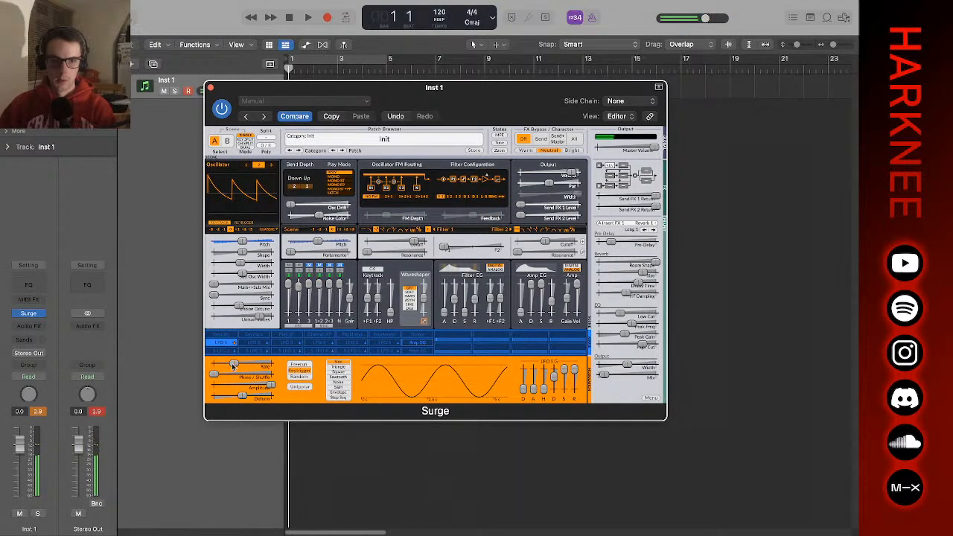
left_click_drag(234, 364, 318, 367)
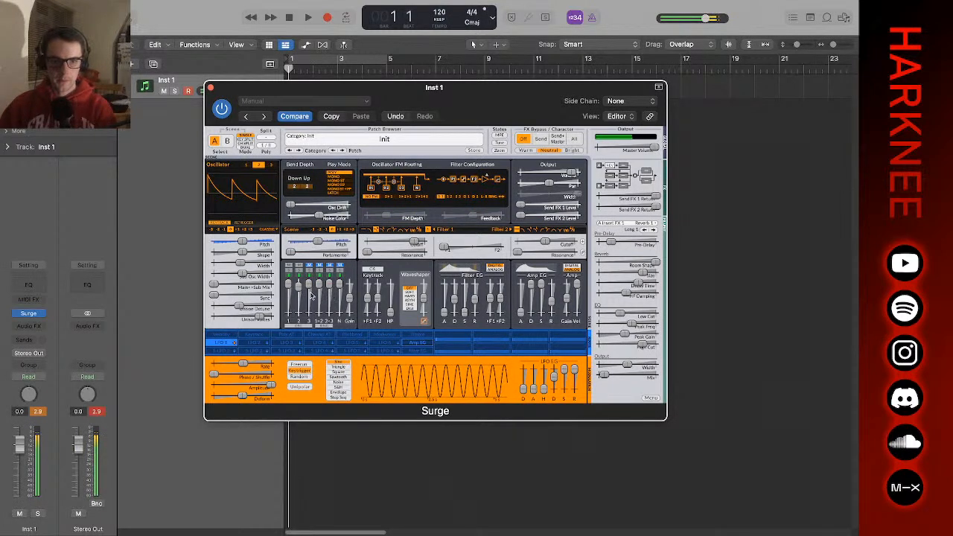
left_click_drag(240, 366, 335, 368)
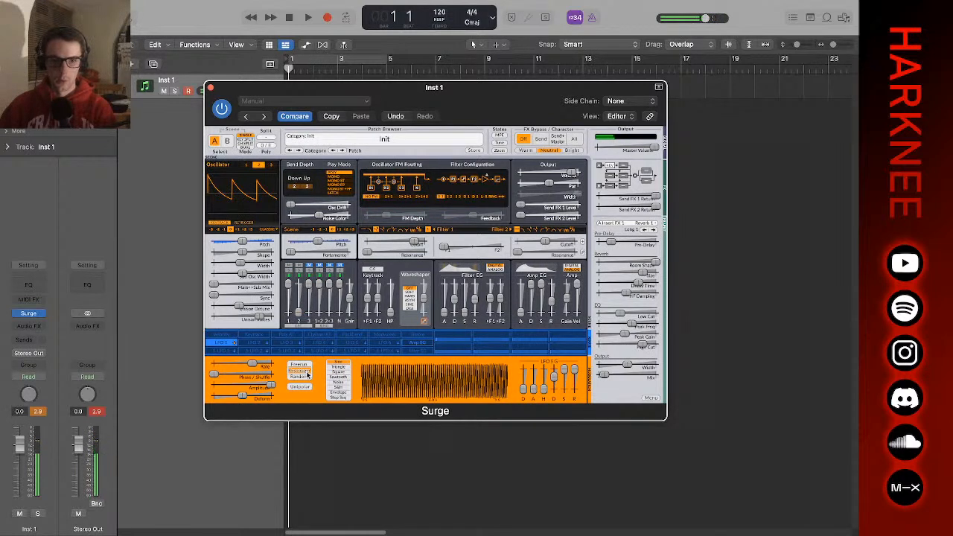
left_click_drag(251, 370, 148, 373)
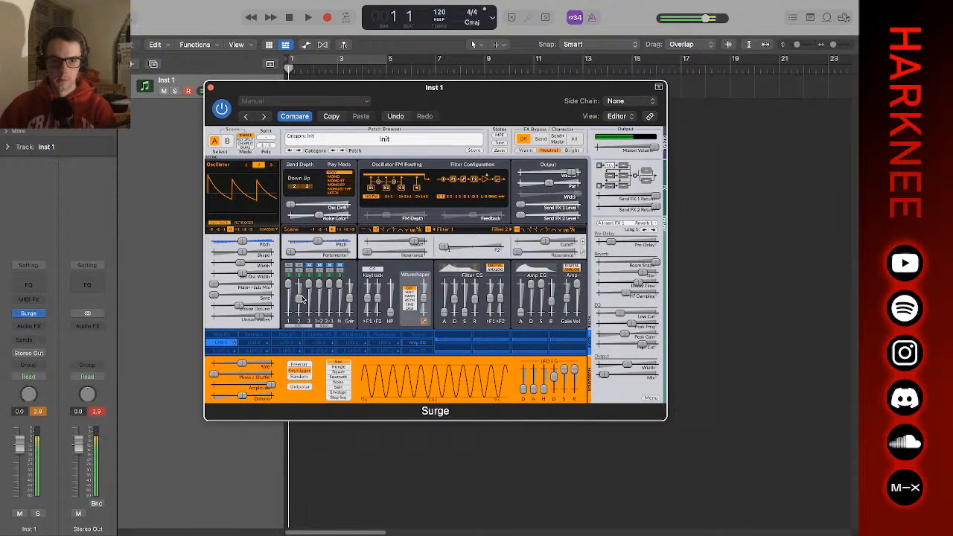
- Raise oscillator 2's mixer level again and remove LFO 1's modulation from its Pitch
left_click_drag(300, 301, 302, 268)
left_click(232, 344)
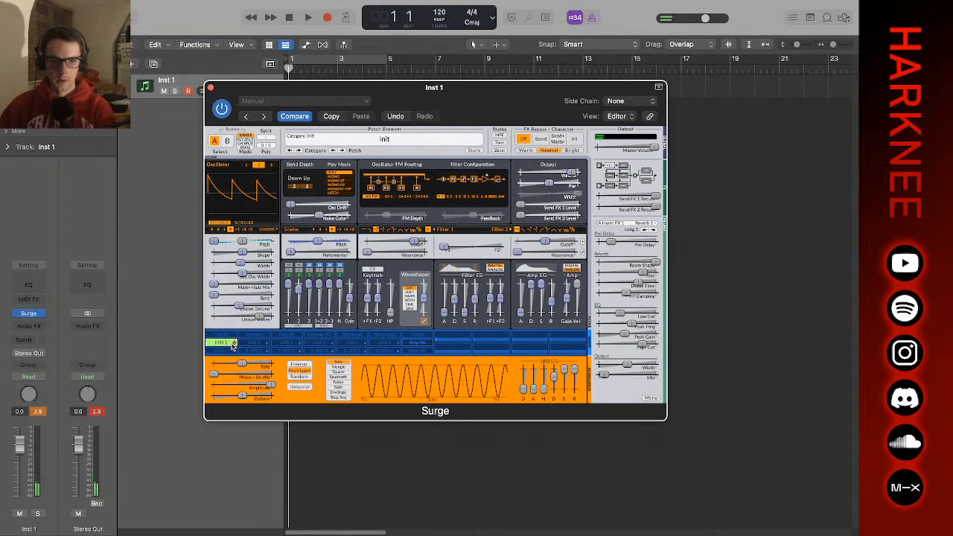
left_click(245, 243)
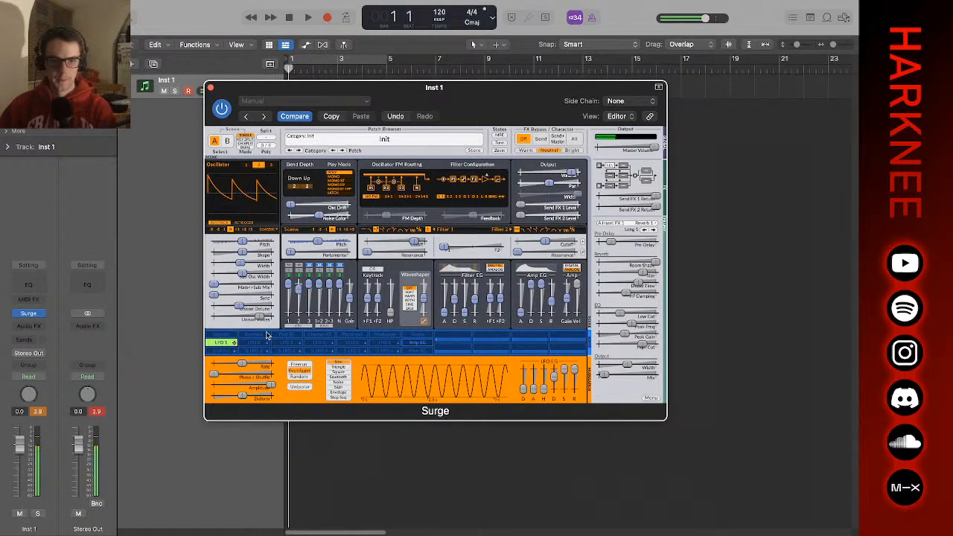
left_click(223, 343)
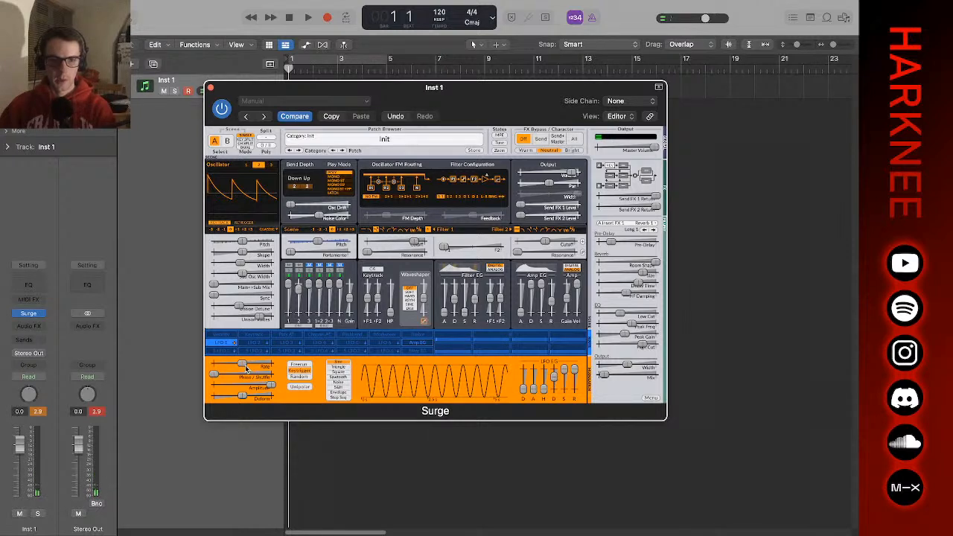
- Slow LFO 1's Rate to roughly one sine cycle across the waveform display
left_click_drag(244, 365, 151, 374)
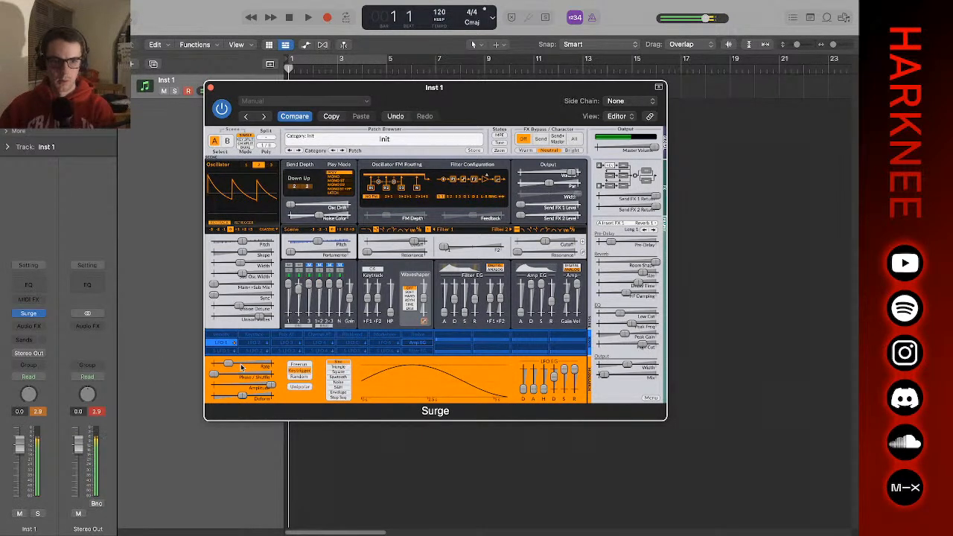
left_click_drag(241, 367, 243, 365)
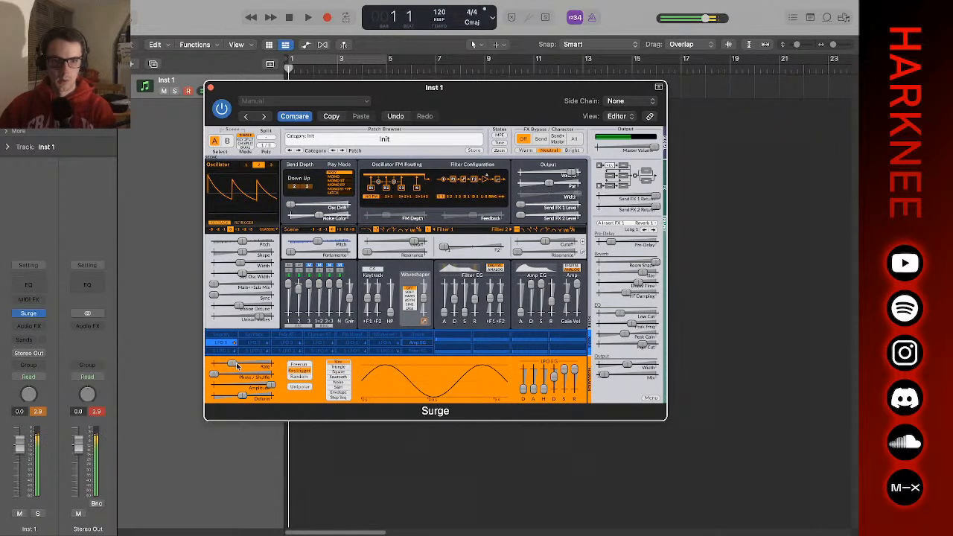
left_click_drag(237, 366, 215, 369)
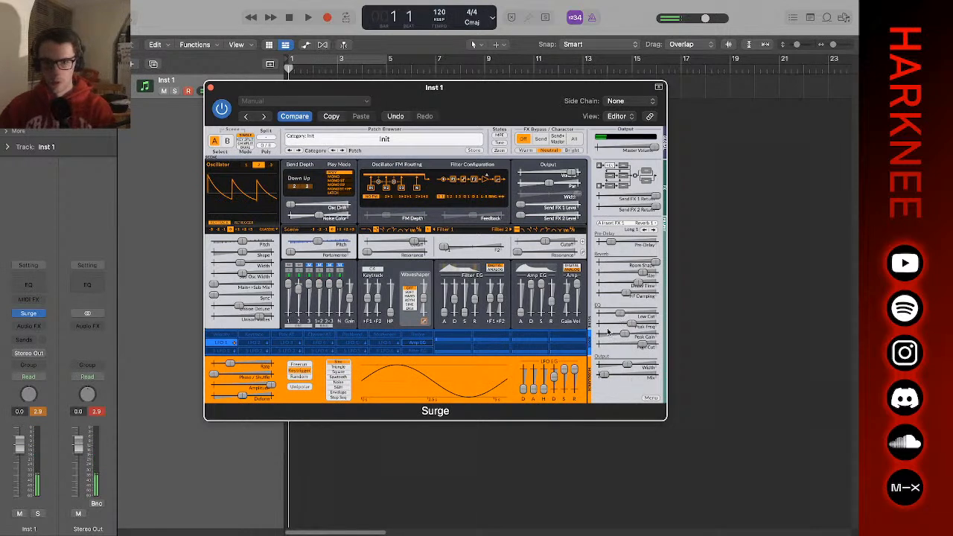
- Raise the reverb's Pre-Delay, lower Room Shape to minimum, lengthen Decay Time slightly and try a higher Mix
left_click_drag(637, 291, 688, 251)
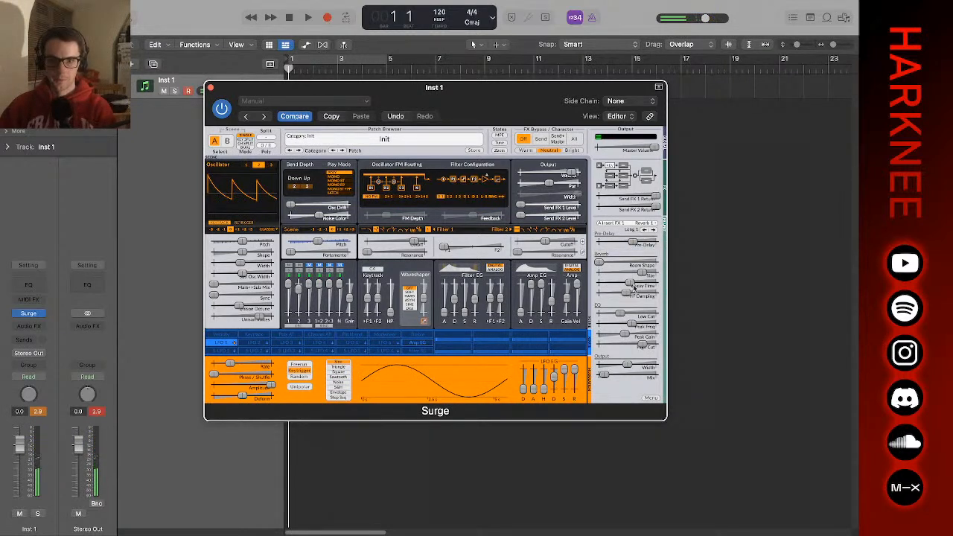
mouse_move(634, 289)
left_mouse_down()
mouse_move(653, 289)
mouse_move(641, 289)
left_mouse_up()
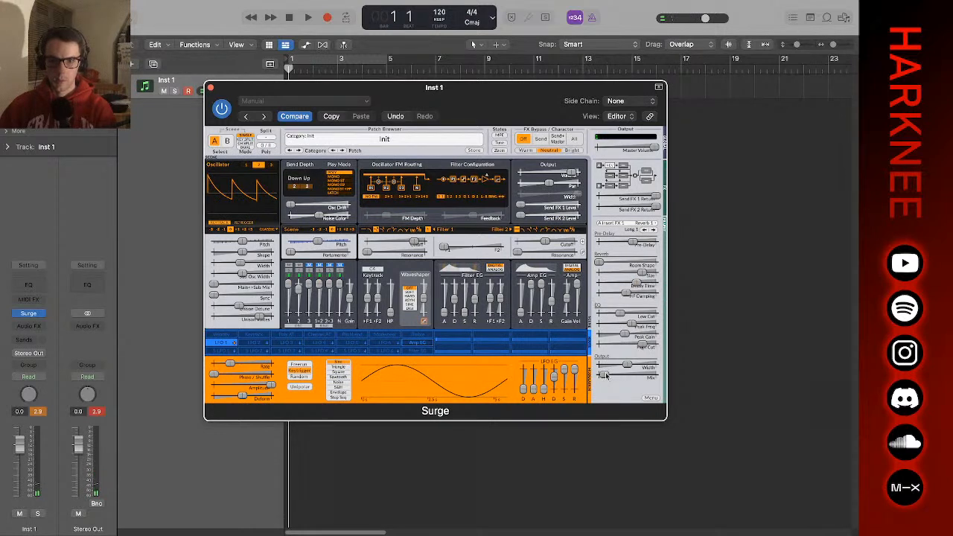
left_click_drag(607, 376, 645, 380)
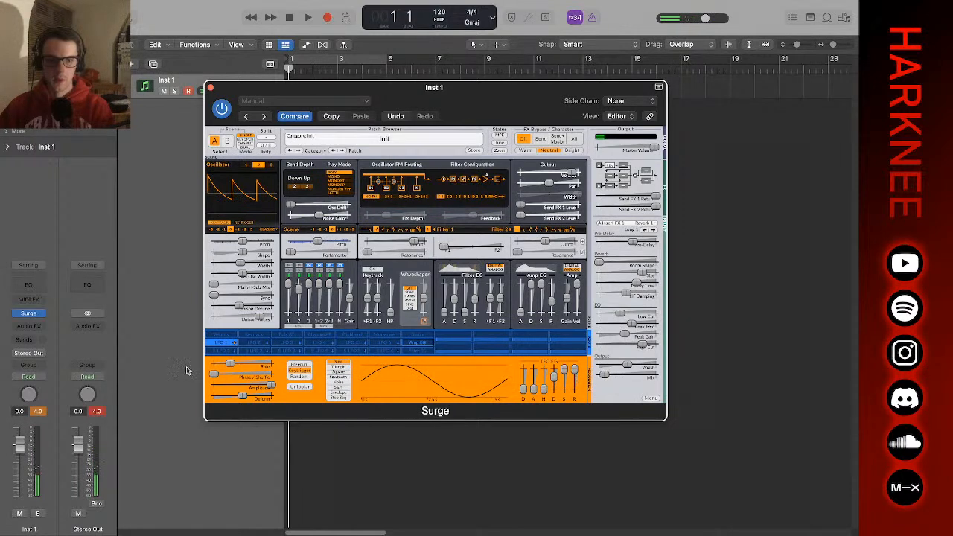
- Insert an Arpeggiator MIDI effect on the Inst 1 channel and set its Variation to 2
left_click(26, 299)
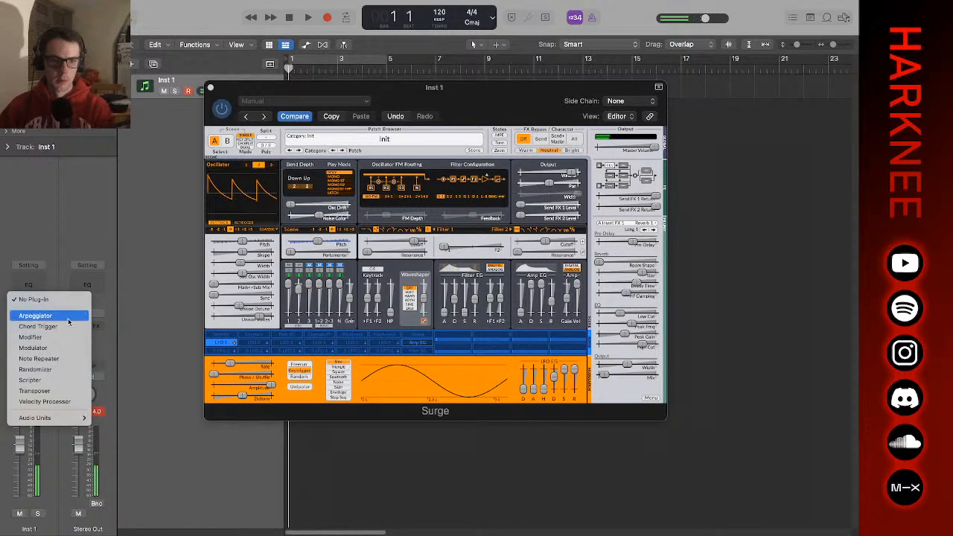
left_click(125, 353)
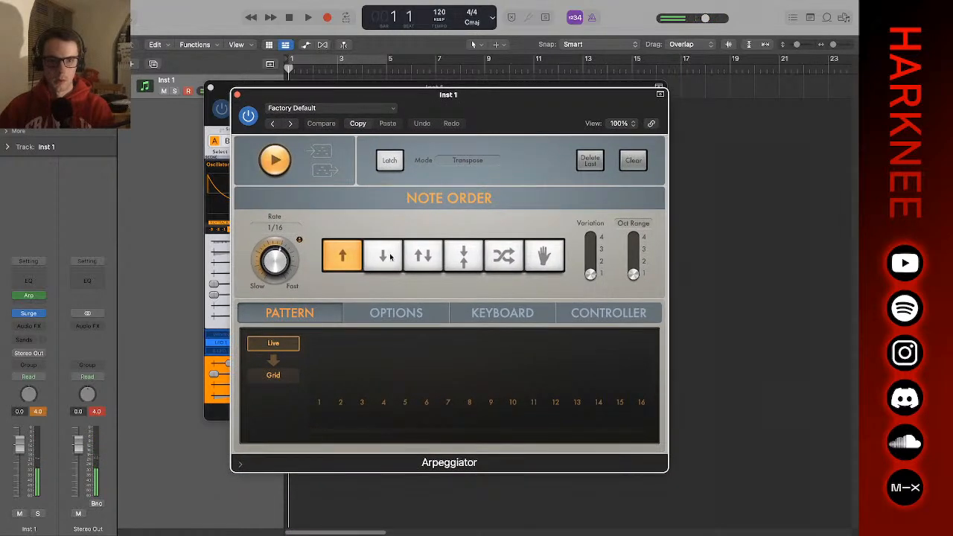
left_click_drag(587, 267, 589, 259)
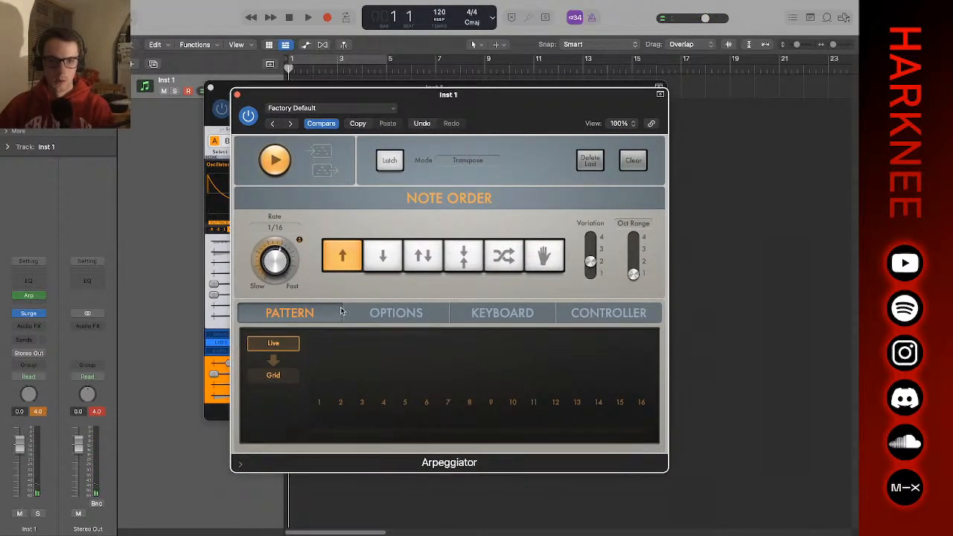
- Switch the arpeggiator to Grid mode with the factory pattern Grooving Velocity 01 and set Oct Range to 4
left_click(273, 376)
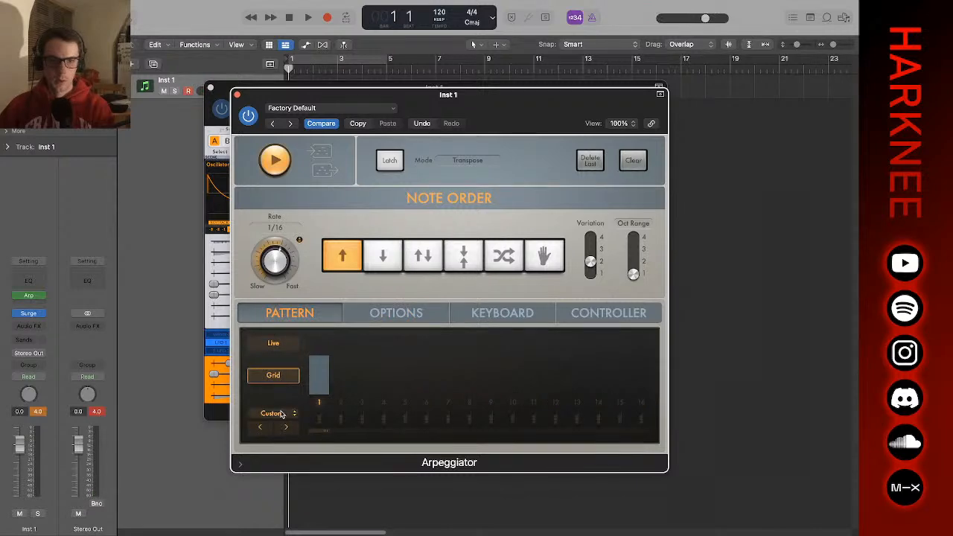
left_click(281, 414)
mouse_move(319, 425)
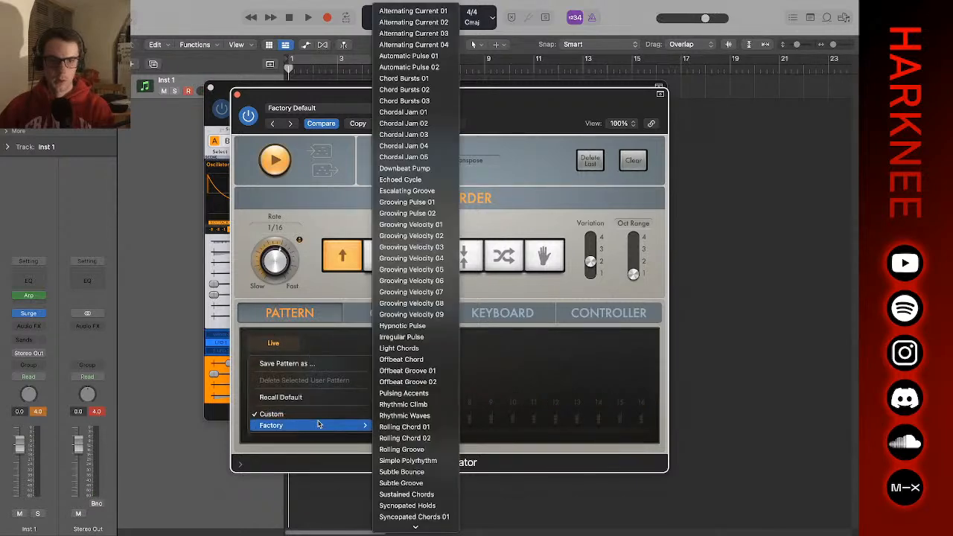
left_click(423, 224)
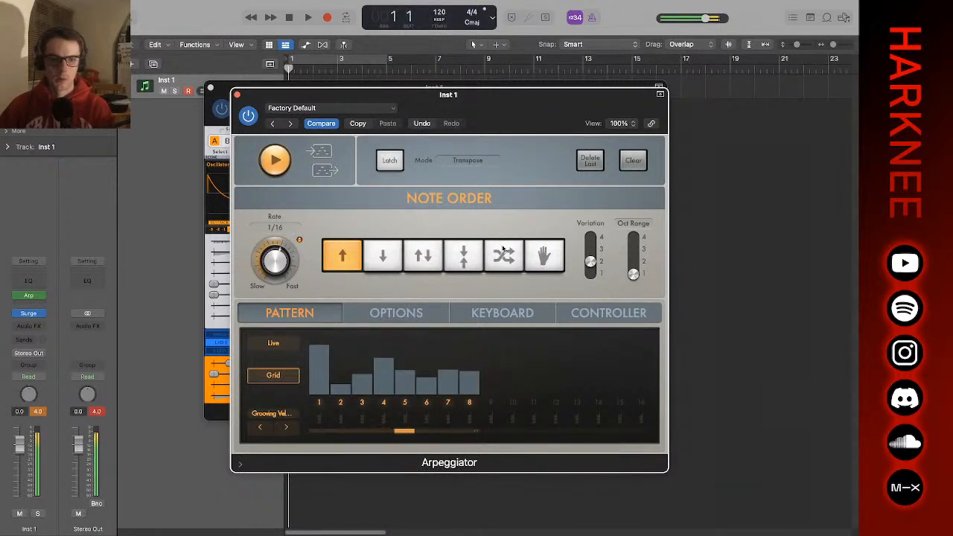
left_click_drag(634, 273, 633, 236)
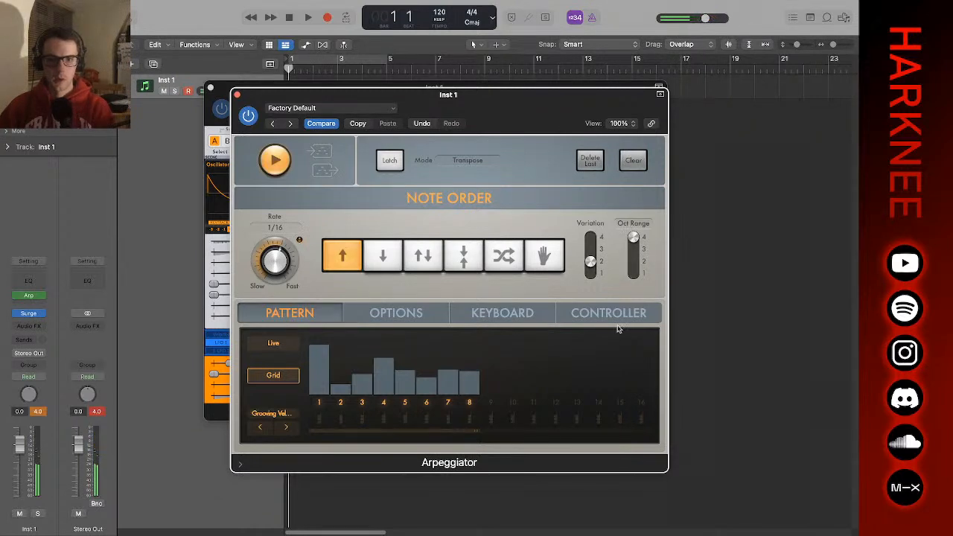
- Return to Surge, shorten the reverb's Decay Time slightly and raise its Mix a little
left_click(364, 88)
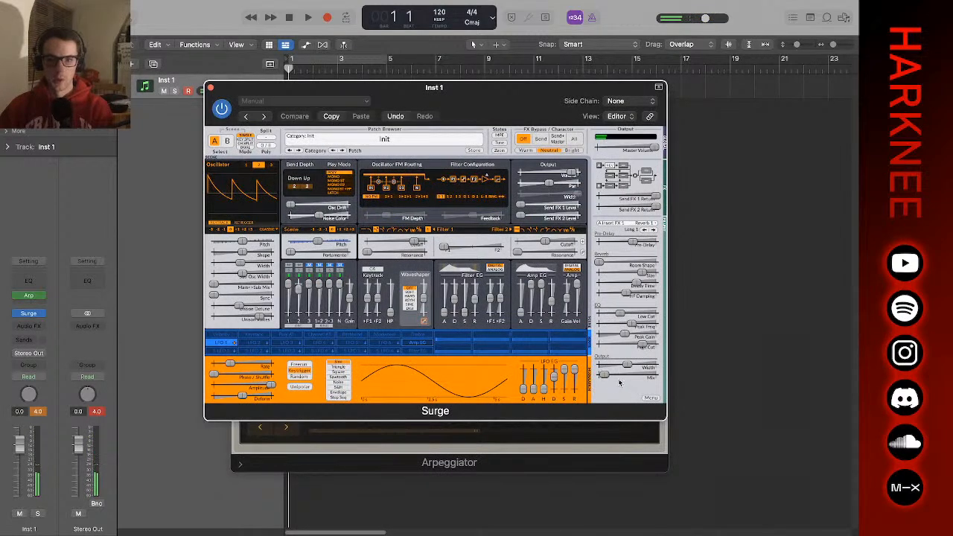
left_click_drag(636, 284, 617, 286)
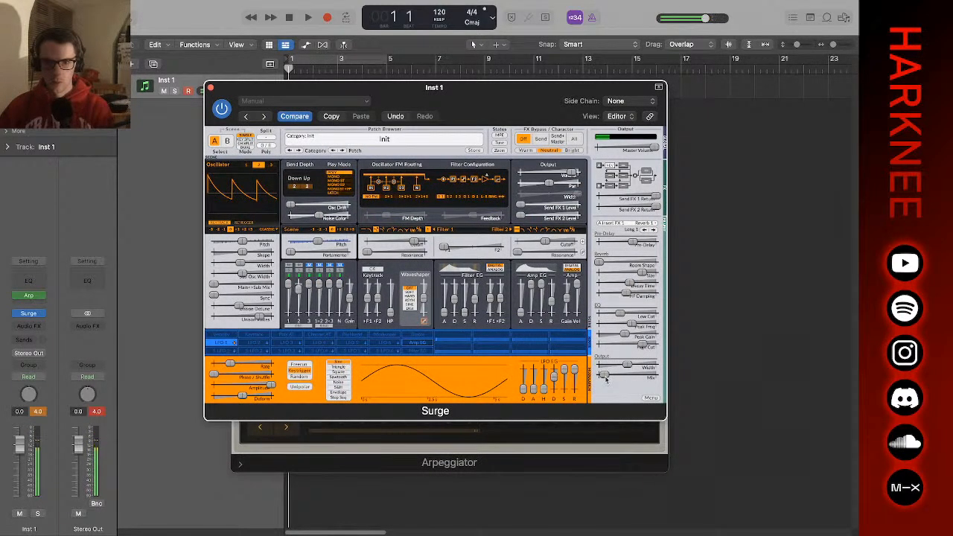
left_click_drag(606, 379, 613, 377)
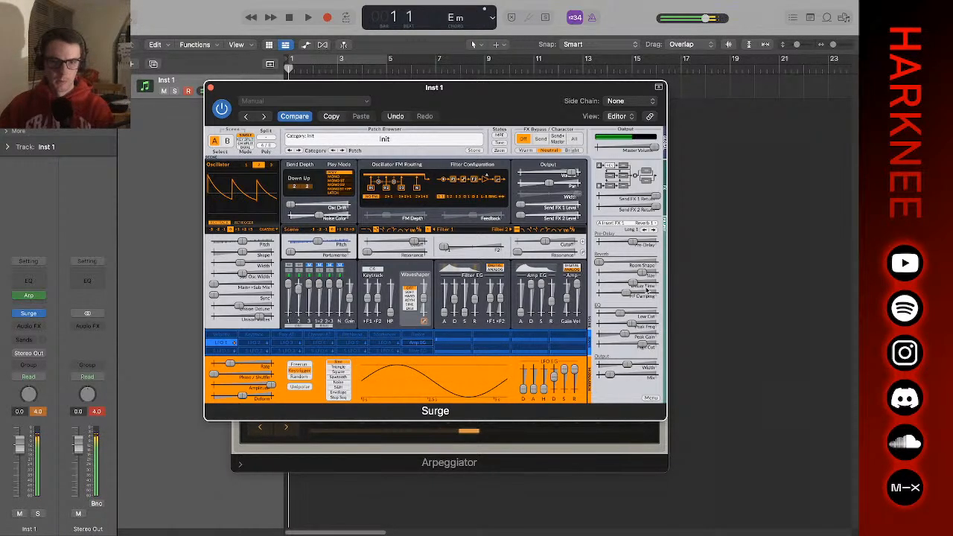
- Set the arpeggiator's Variation to 3, try the downward note order and restore the upward order
left_click(546, 463)
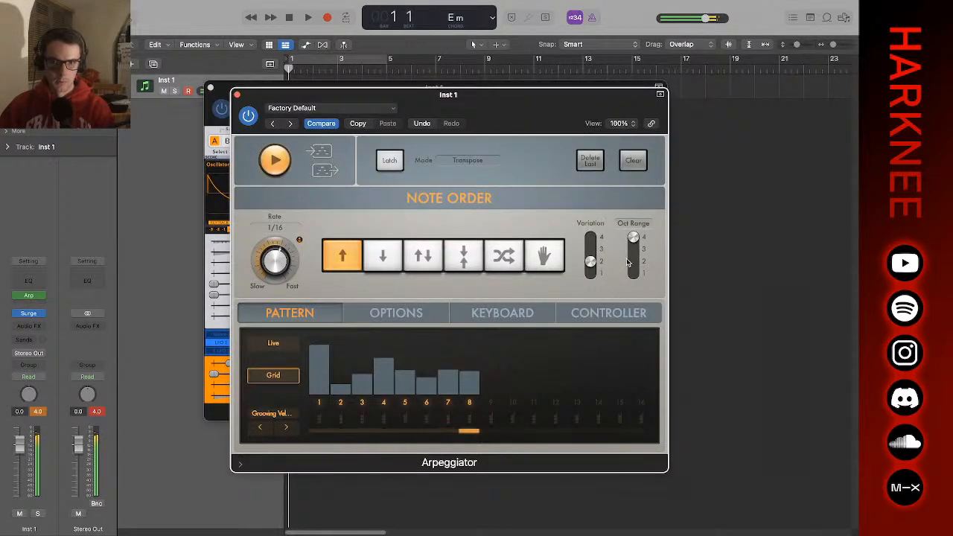
left_click_drag(590, 262, 590, 249)
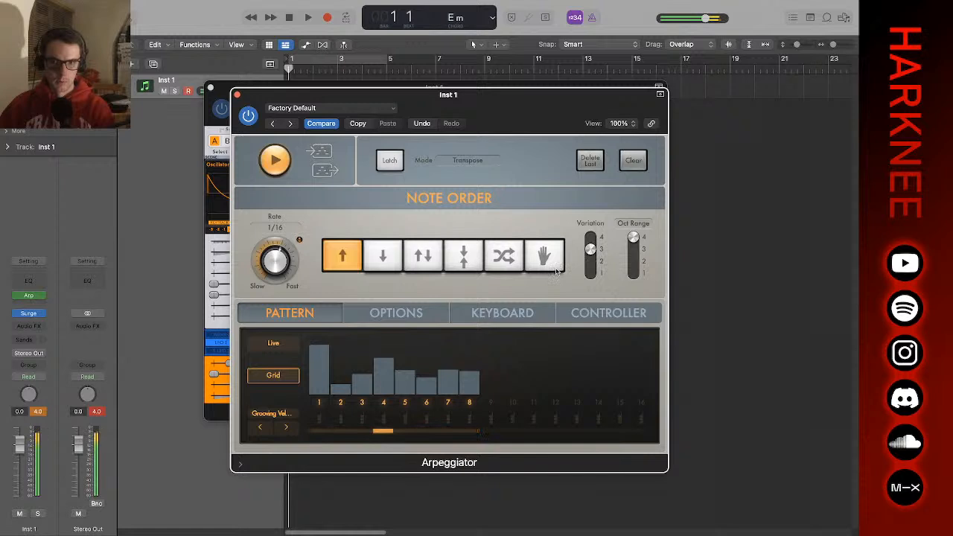
left_click(384, 257)
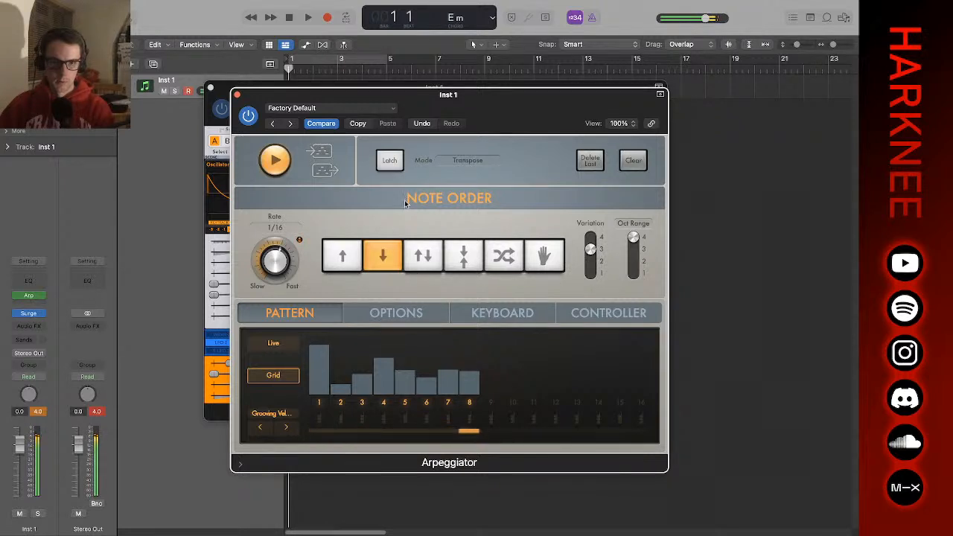
left_click(343, 256)
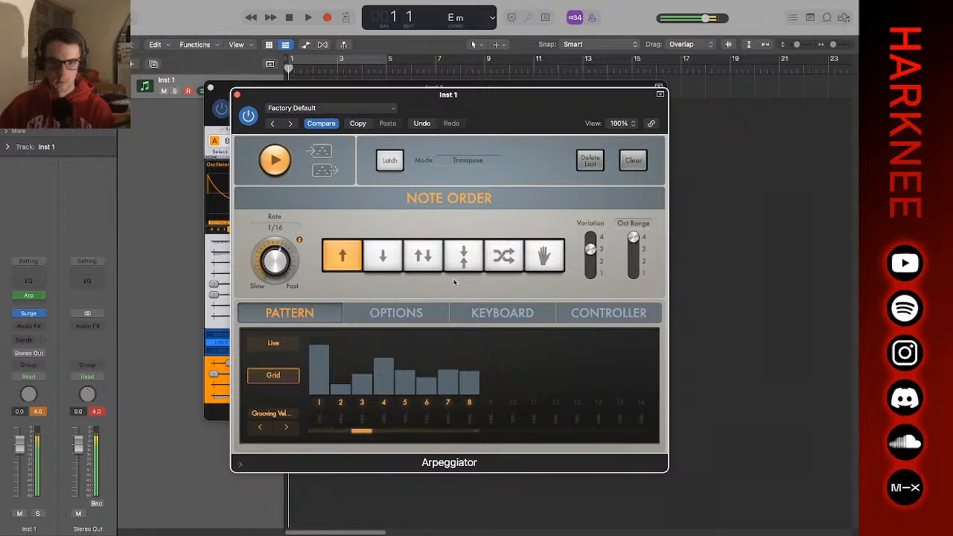
left_click(225, 91)
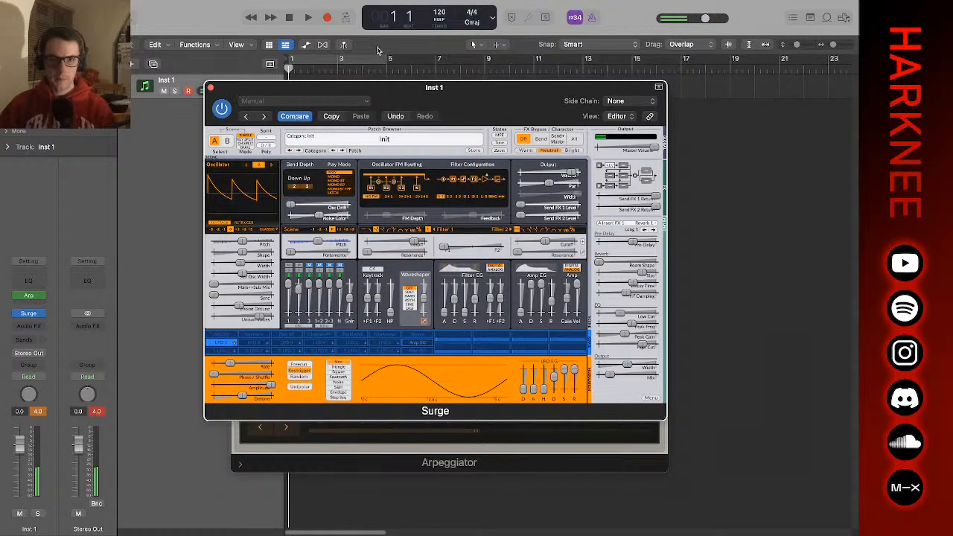
- Switch the project's LCD display to Custom and set the tempo to 130
left_click(440, 23)
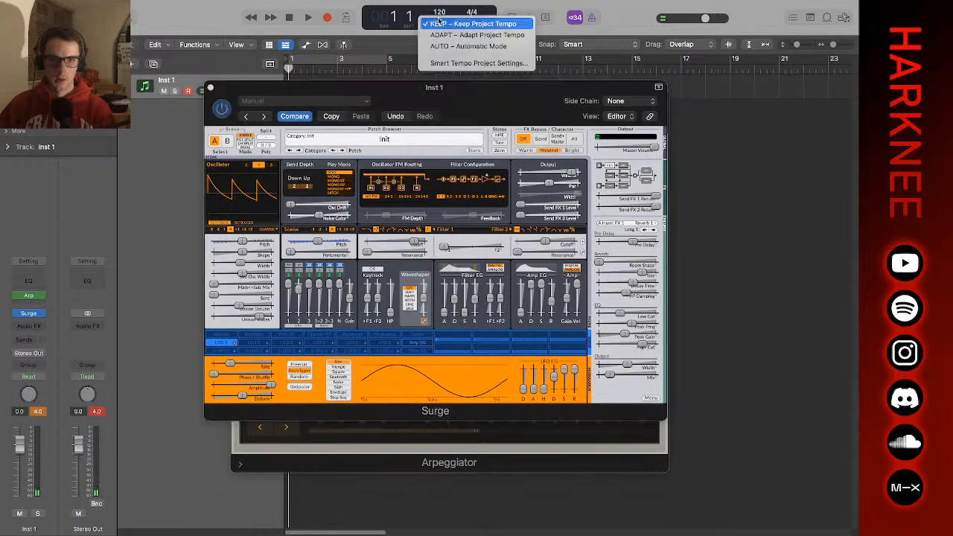
left_click(440, 22)
left_click(491, 18)
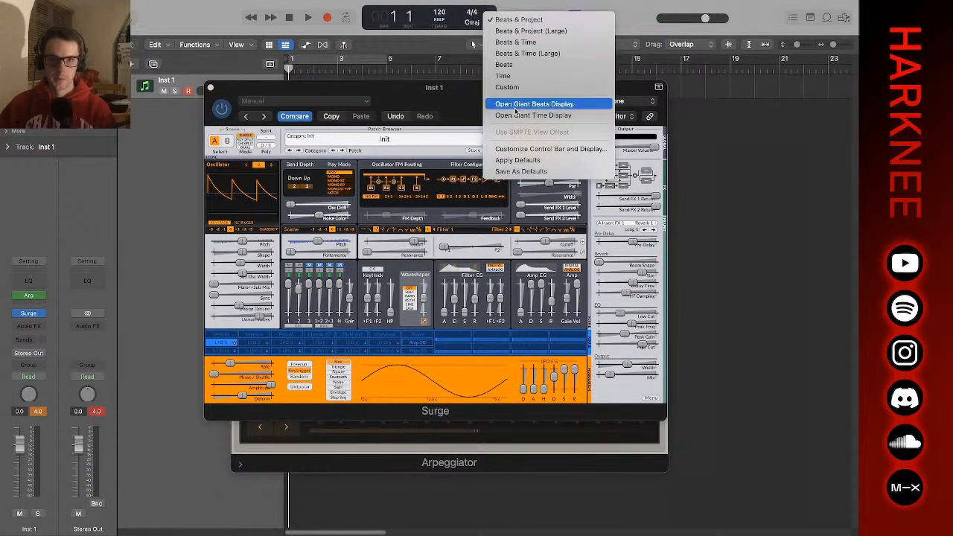
left_click(514, 87)
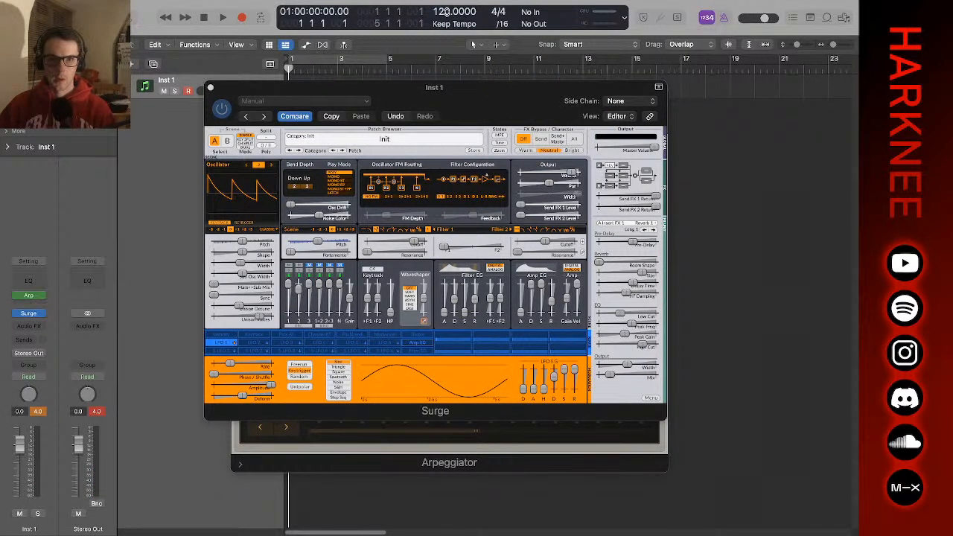
double_click(445, 11)
type("130")
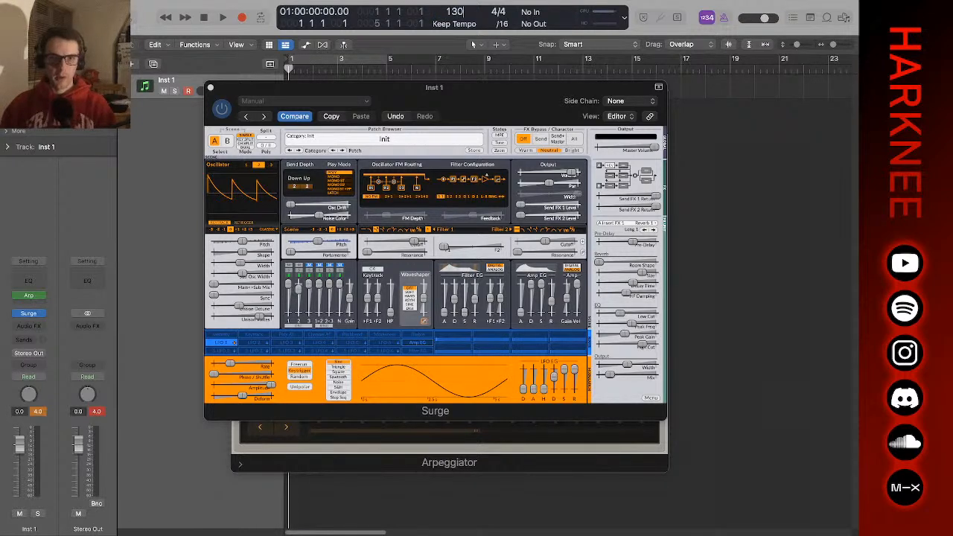
key("Return")
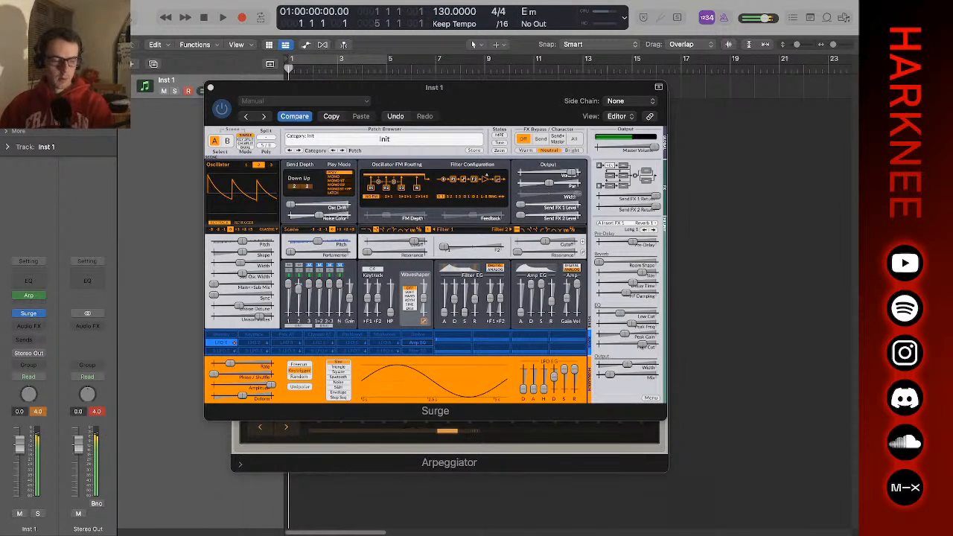
- Select Surge's oscillator 3 with its sine wavetable and unmute it in the mixer
left_click(491, 427)
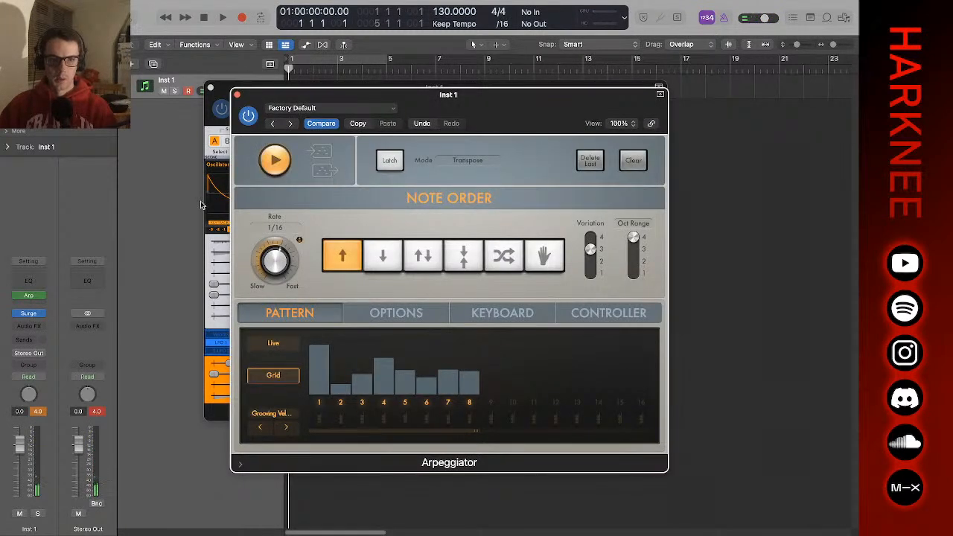
left_click(217, 231)
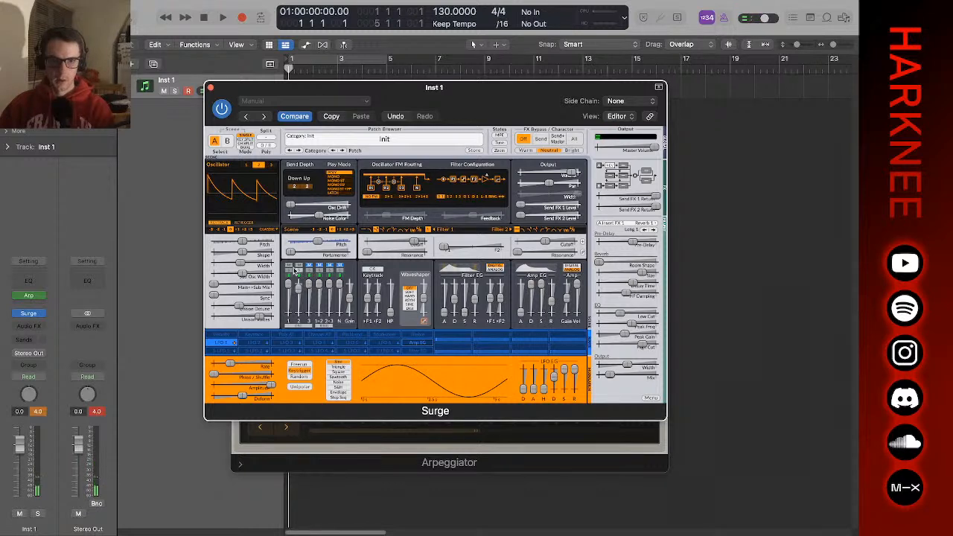
left_click(247, 165)
left_click(259, 166)
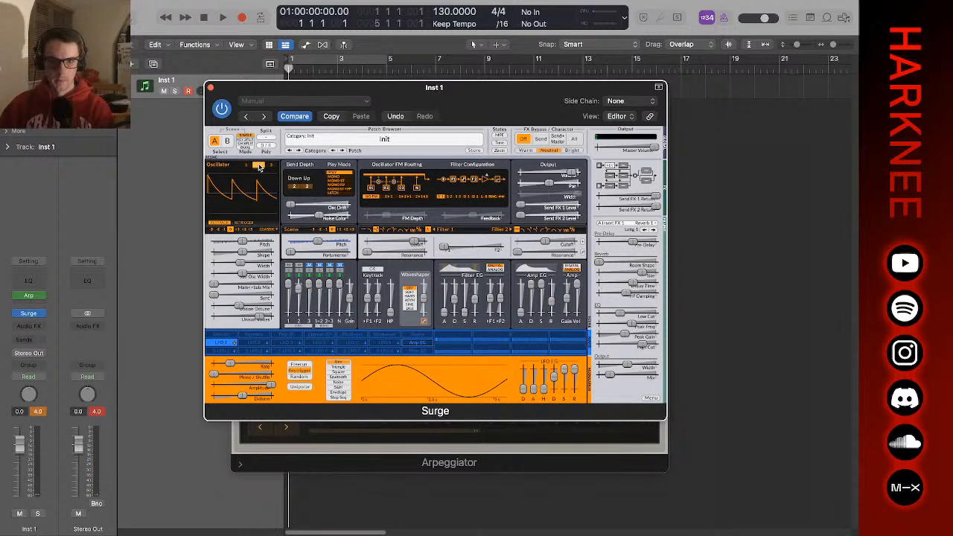
left_click(269, 165)
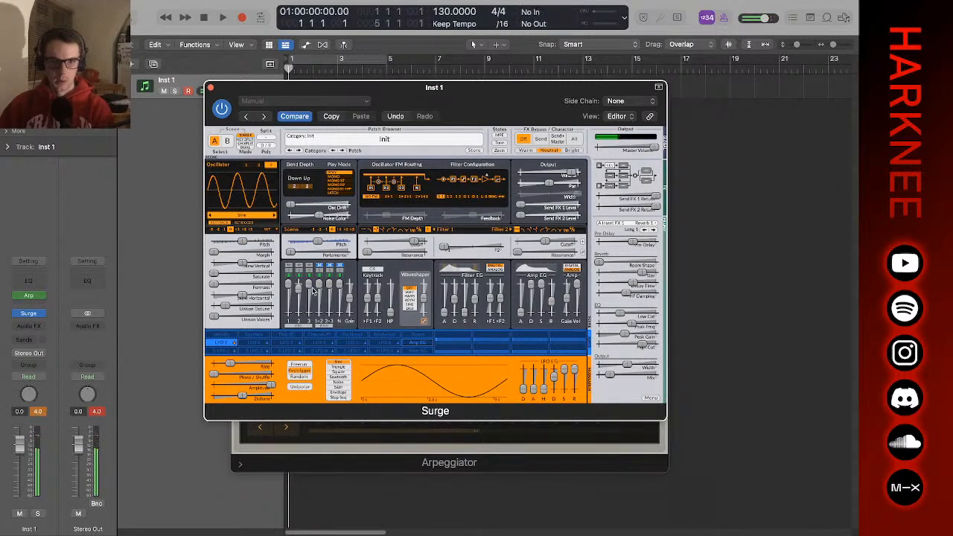
- Try oscillator 3 an octave down and lower its Pitch below centre
left_click_drag(242, 243, 112, 249)
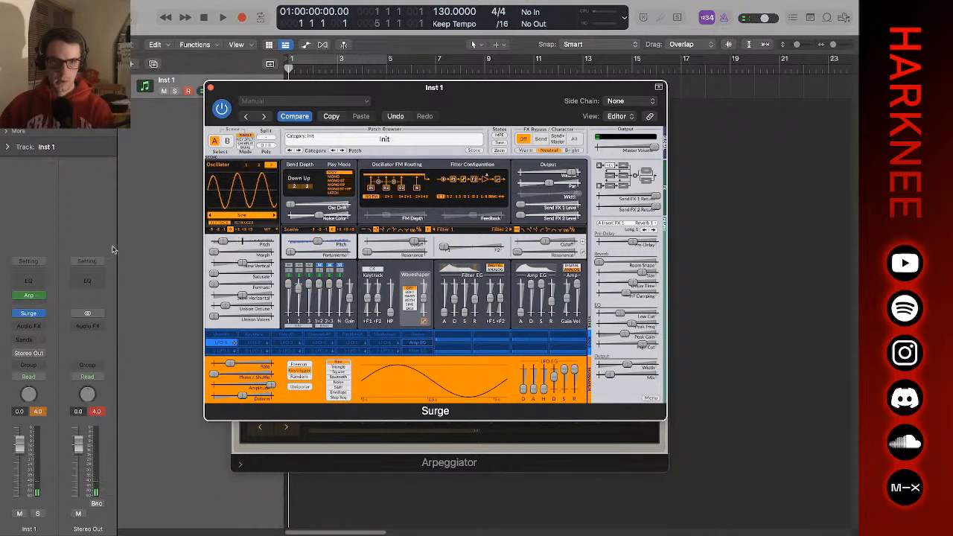
left_click_drag(225, 241, 226, 242)
double_click(225, 241)
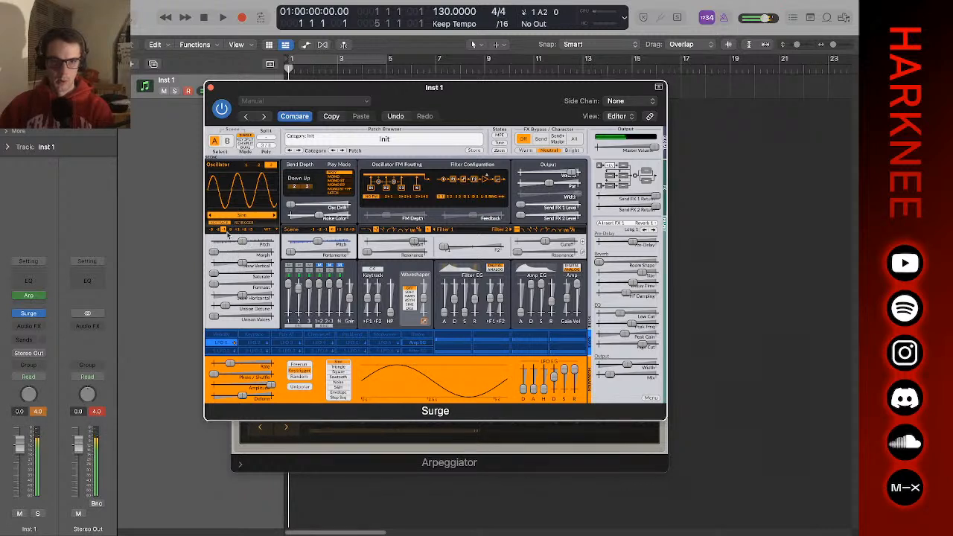
left_click_drag(239, 243, 161, 251)
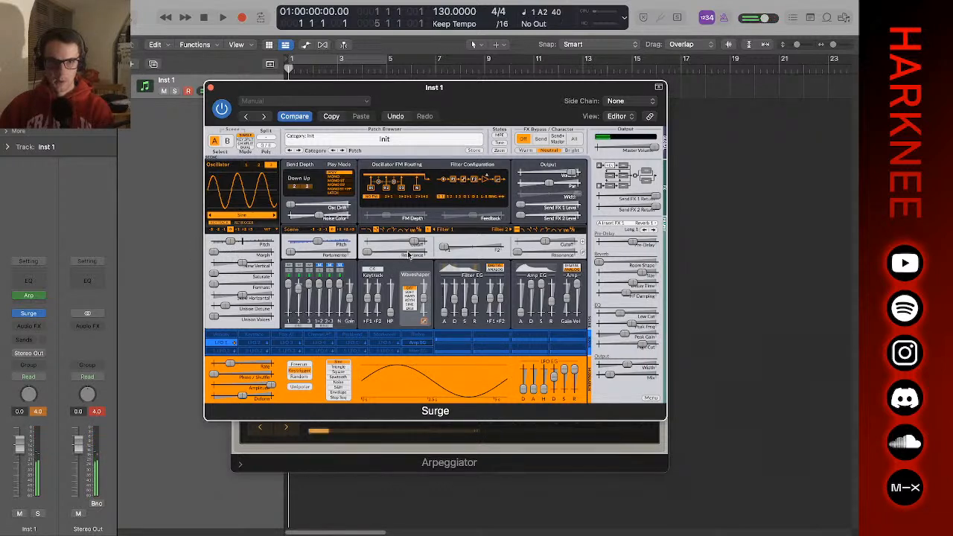
- Raise Filter 1's Resonance slightly and sweep its Cutoff down low and back up
left_click_drag(409, 254, 444, 247)
left_click_drag(400, 252, 391, 255)
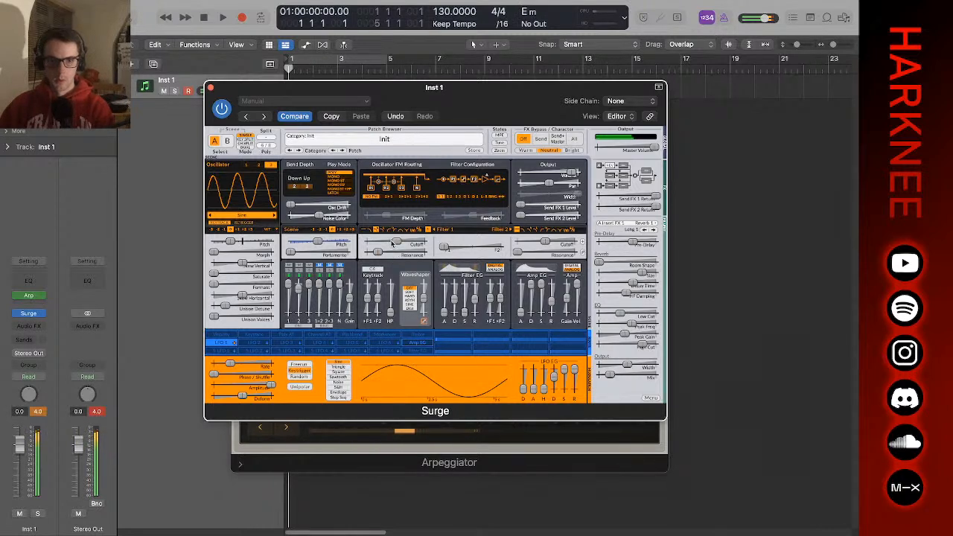
left_click_drag(387, 245, 376, 242)
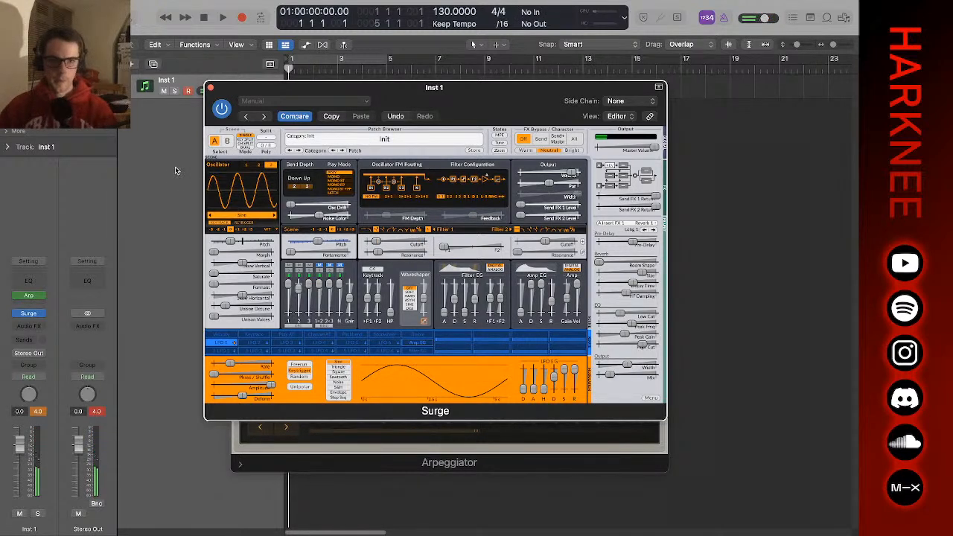
left_click(191, 303)
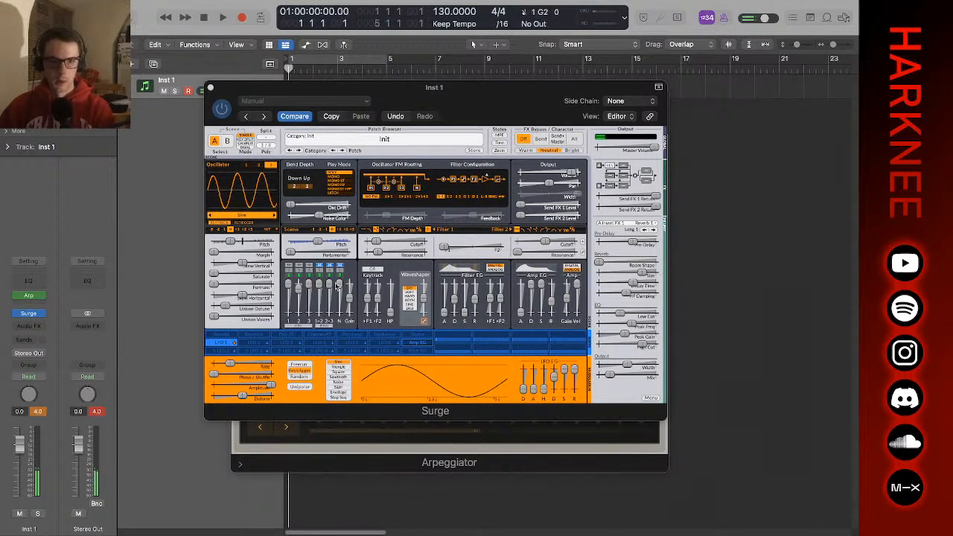
left_click_drag(377, 241, 411, 243)
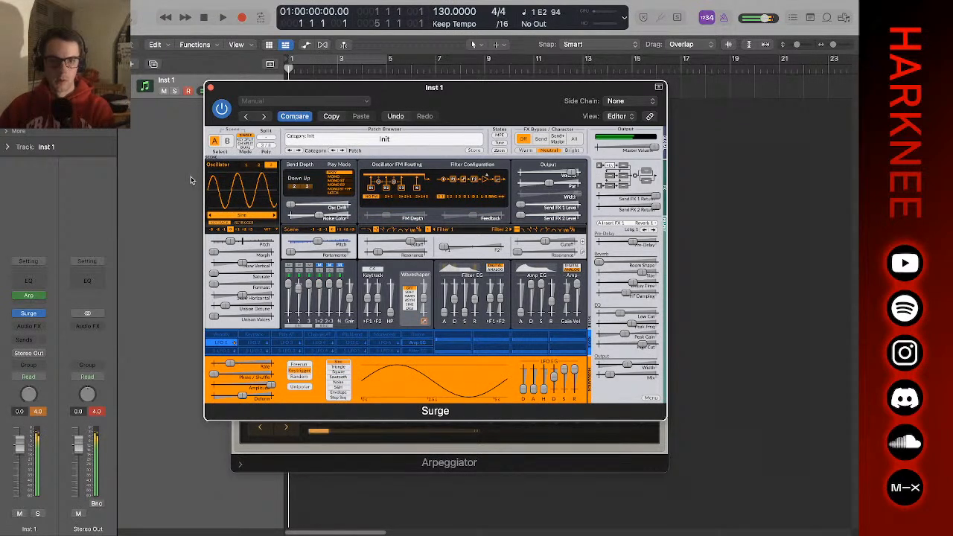
left_click(167, 83)
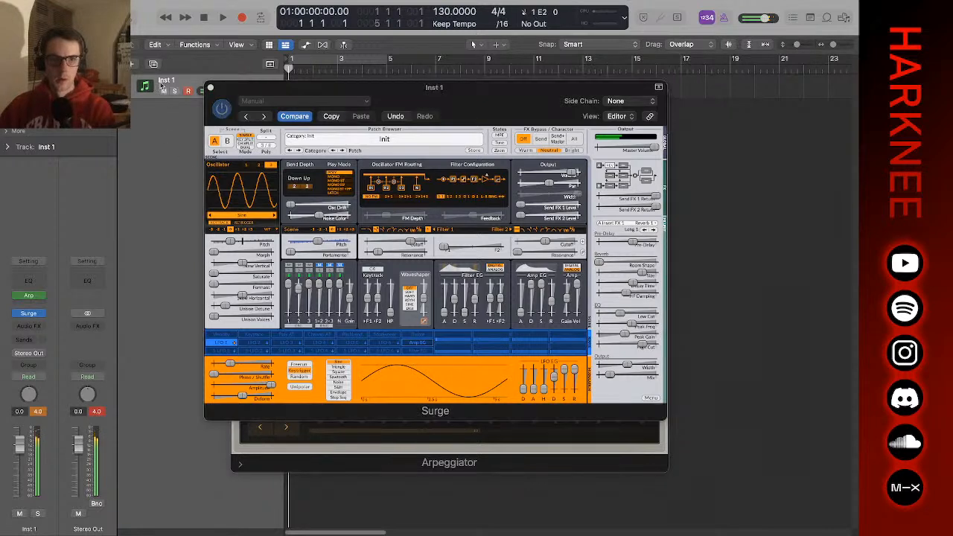
- Rename the Inst 1 track as Trumpet Arp
double_click(168, 82)
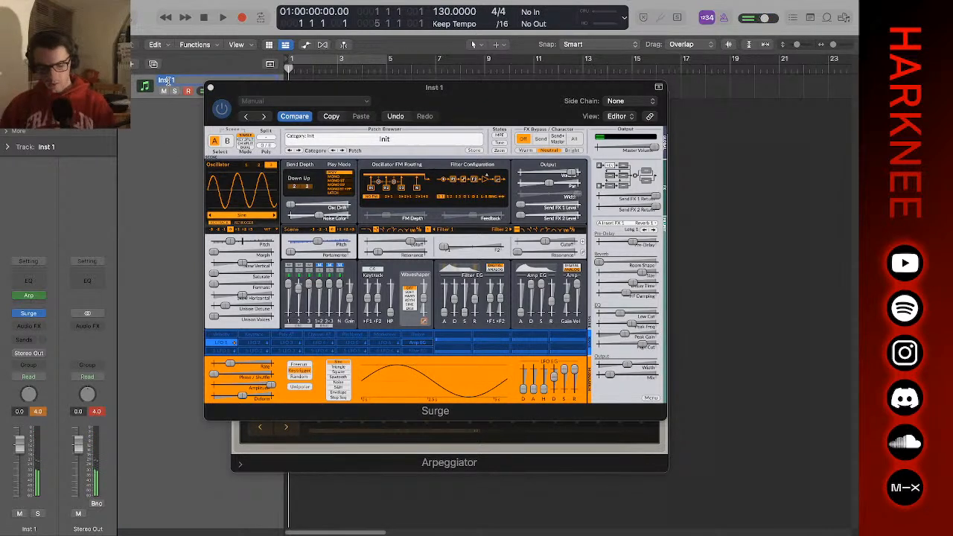
type("Trumpet ARp")
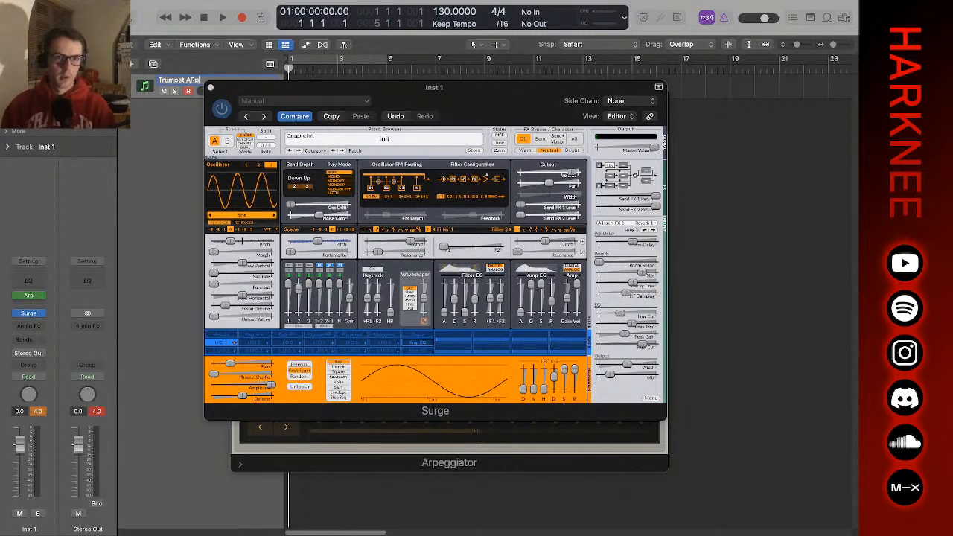
key("Return")
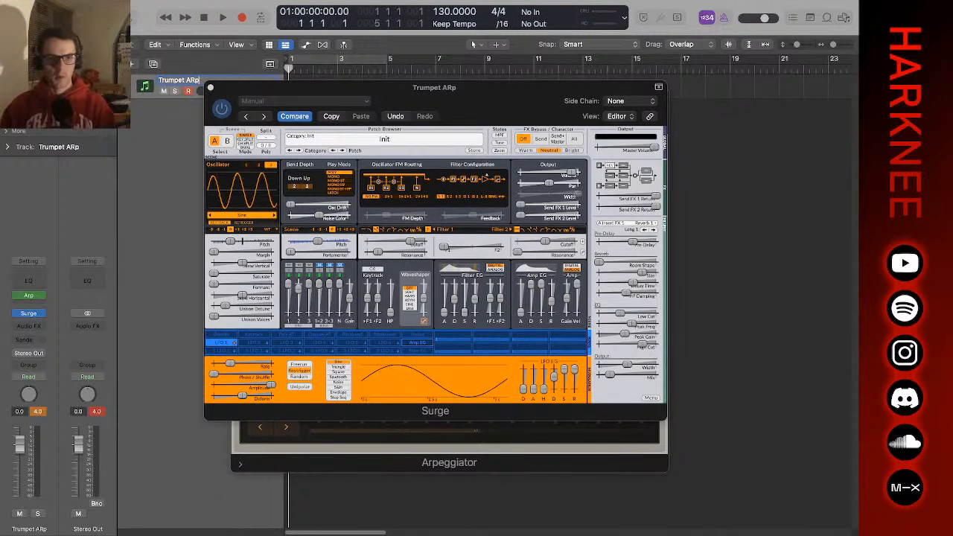
type("p")
key("Return")
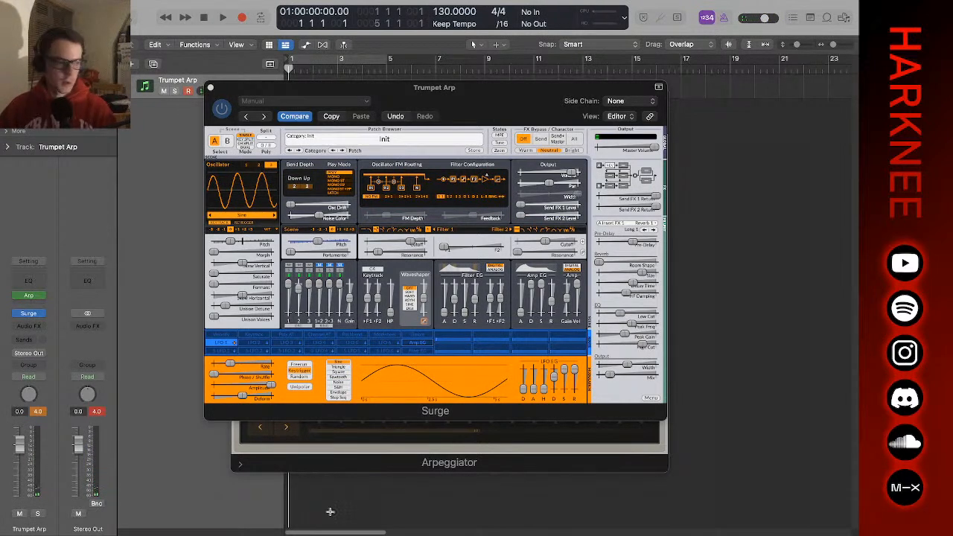
- Close the Arpeggiator and Surge plug-in windows of the Trumpet Arp track
key("super+Tab")
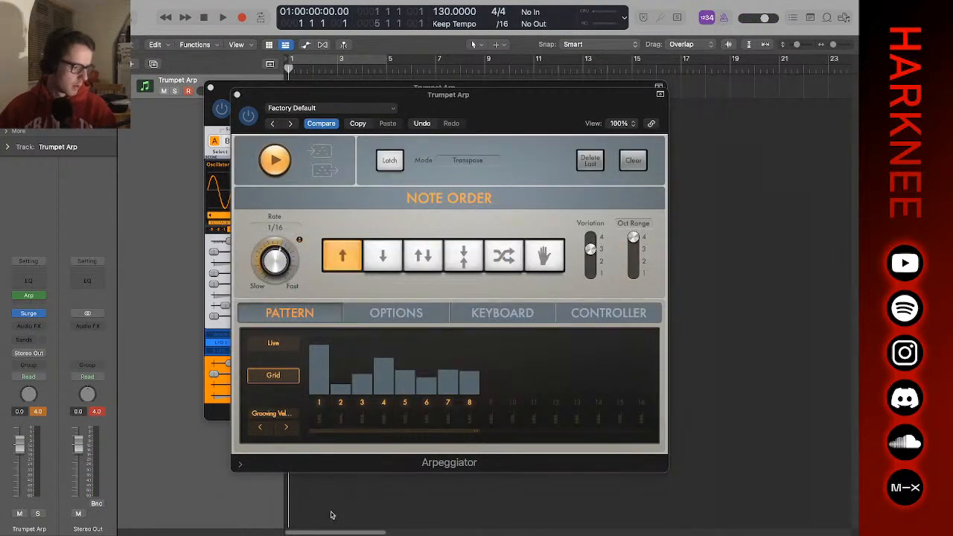
key("super+Tab")
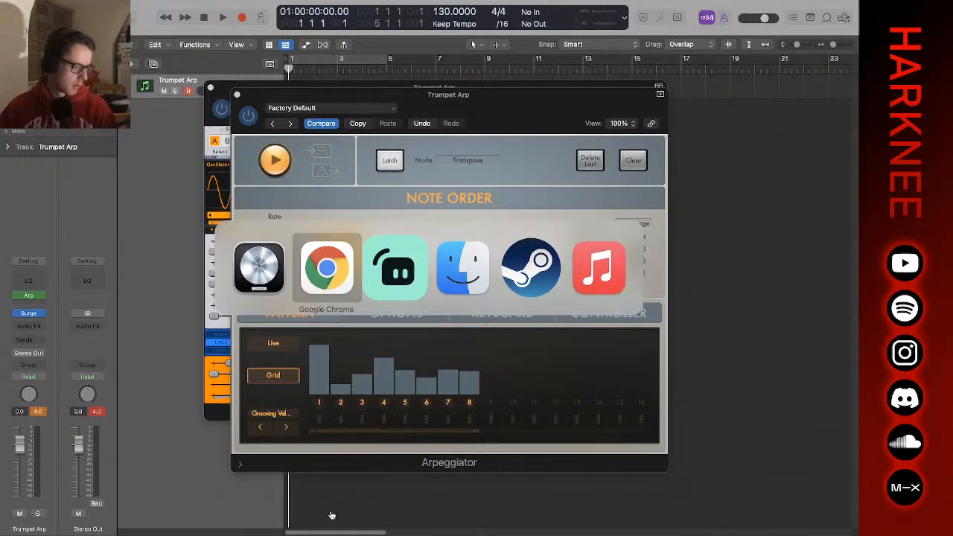
key("super+Tab")
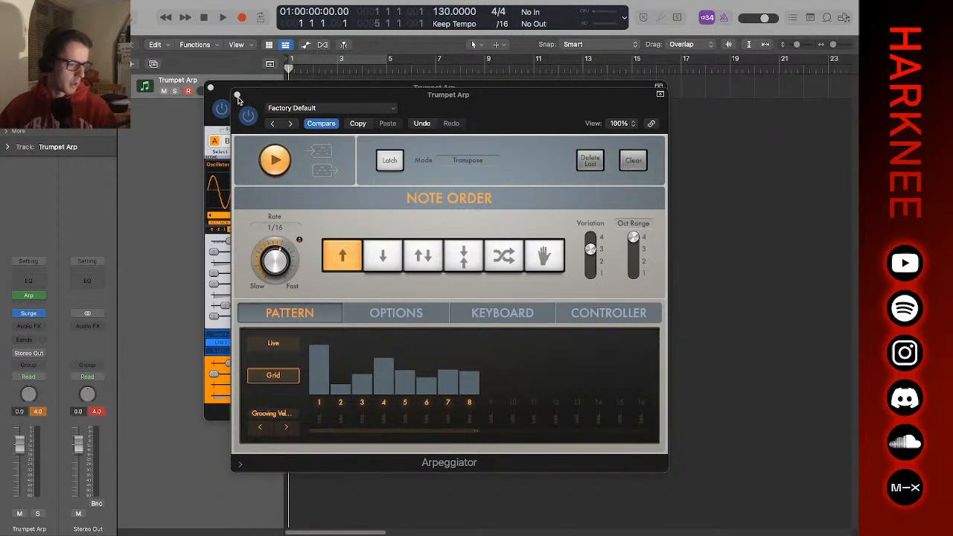
key("super+Tab")
key("super+Tab")
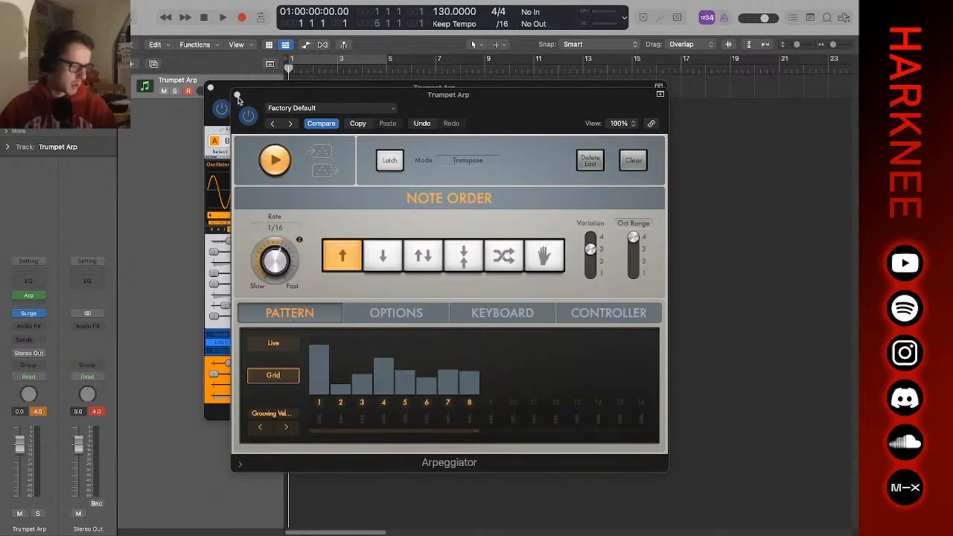
left_click(237, 95)
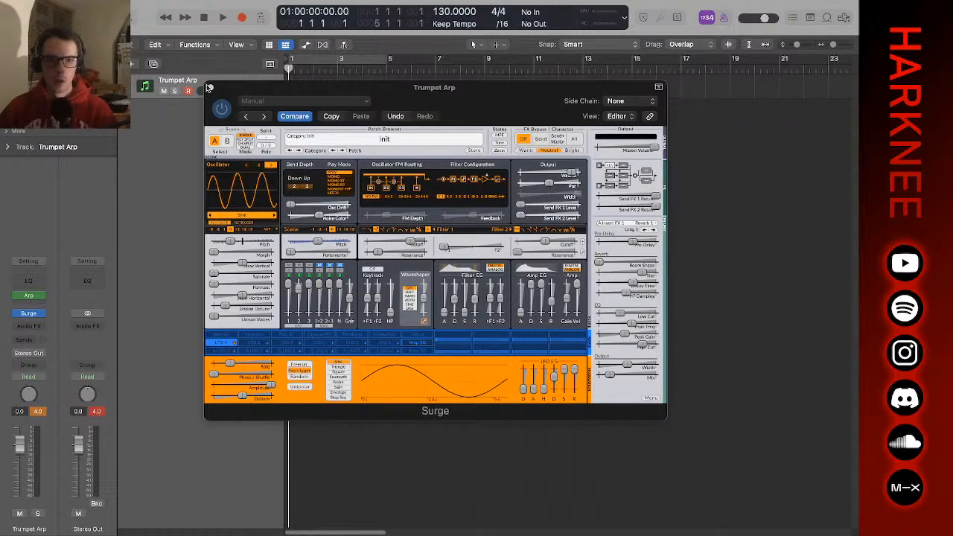
left_click(210, 88)
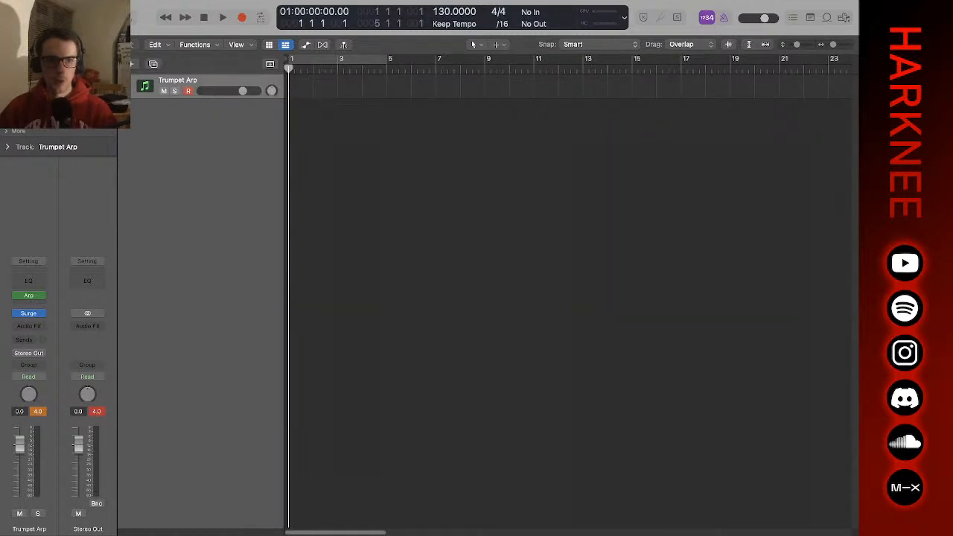
- Add a second software instrument track with Surge as its instrument and hide the sound library
left_click(132, 64)
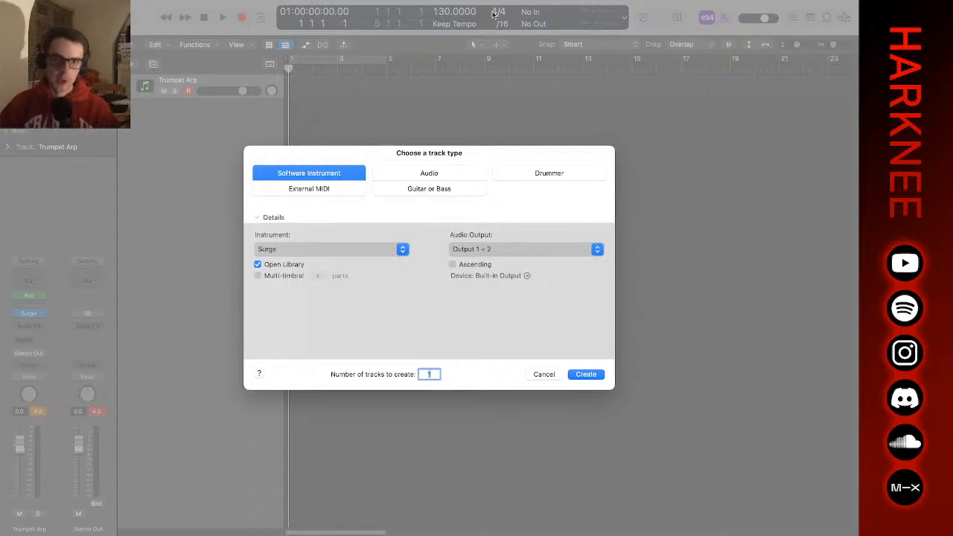
left_click(426, 176)
left_click(313, 177)
left_click(347, 251)
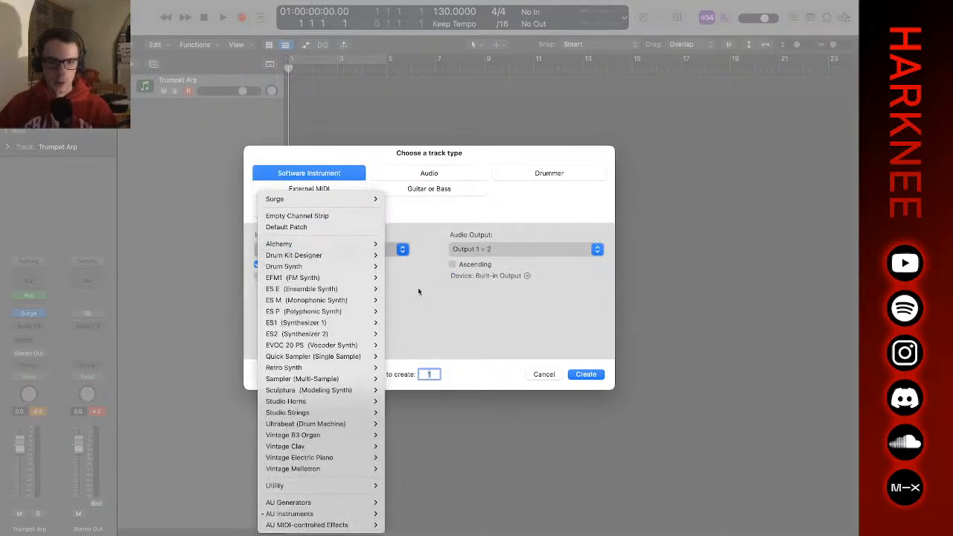
left_click(473, 310)
key("Return")
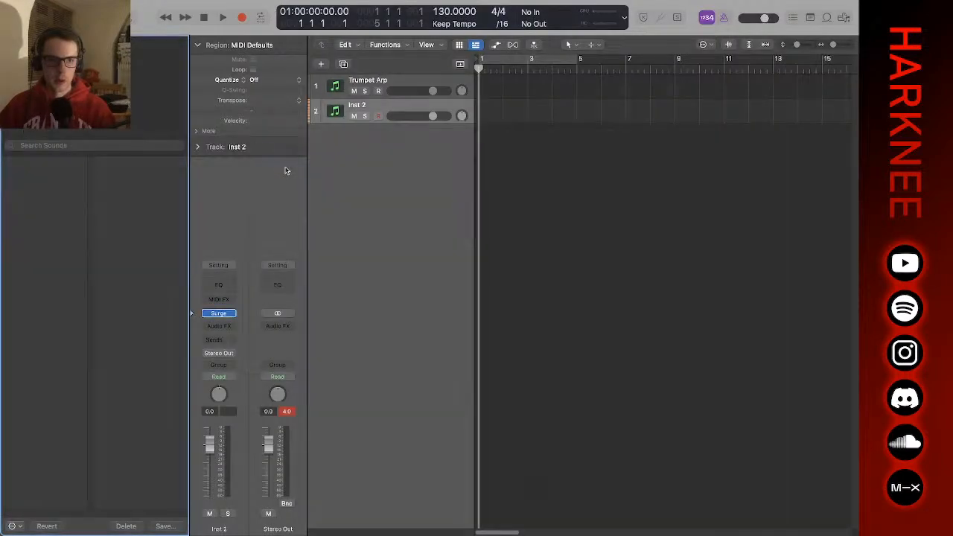
key("y")
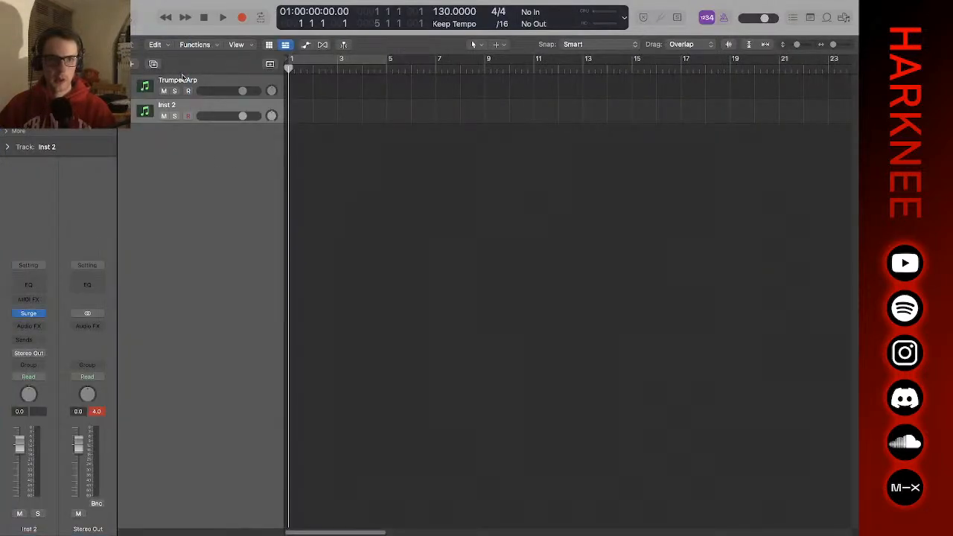
- Audition the Trumpet Arp track, and open Surge's editor for the Inst 2 track
left_click(166, 83)
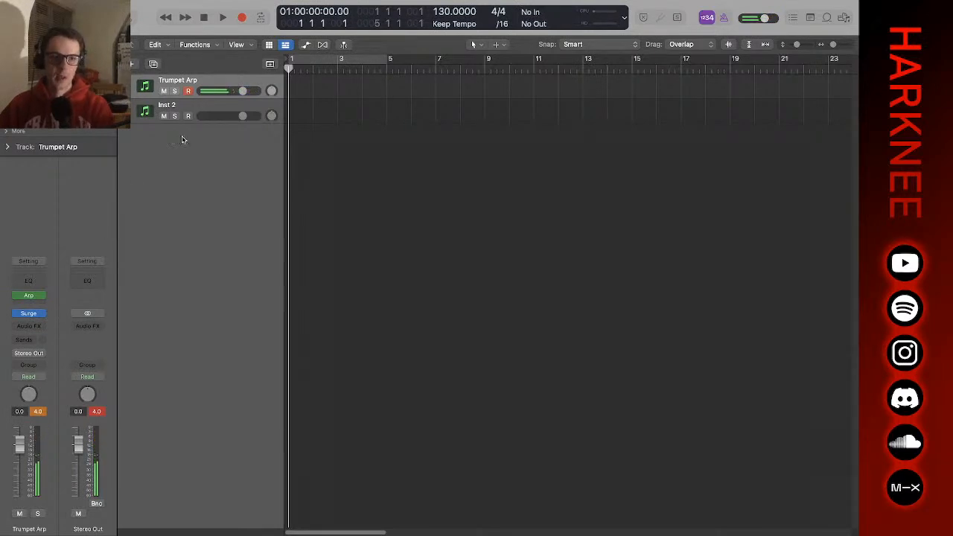
left_click(194, 110)
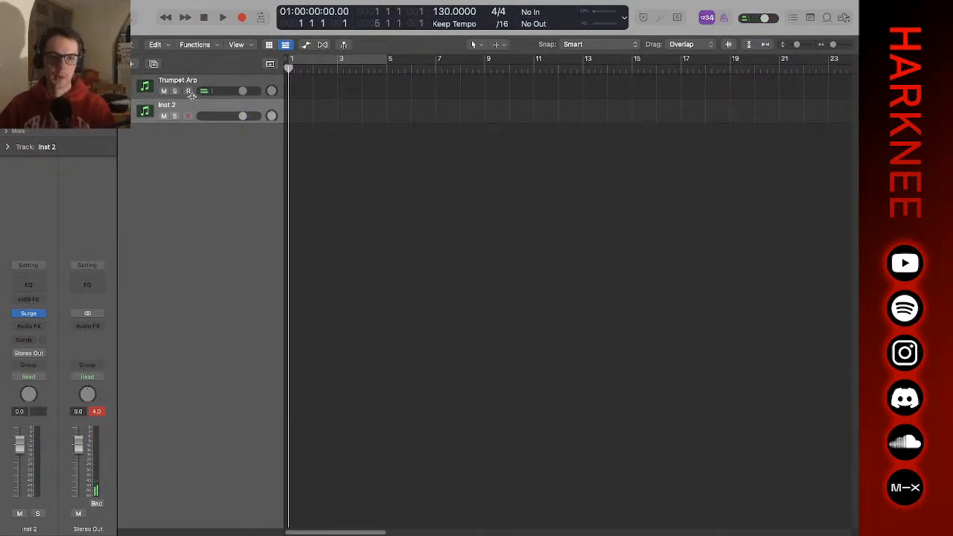
mouse_move(30, 321)
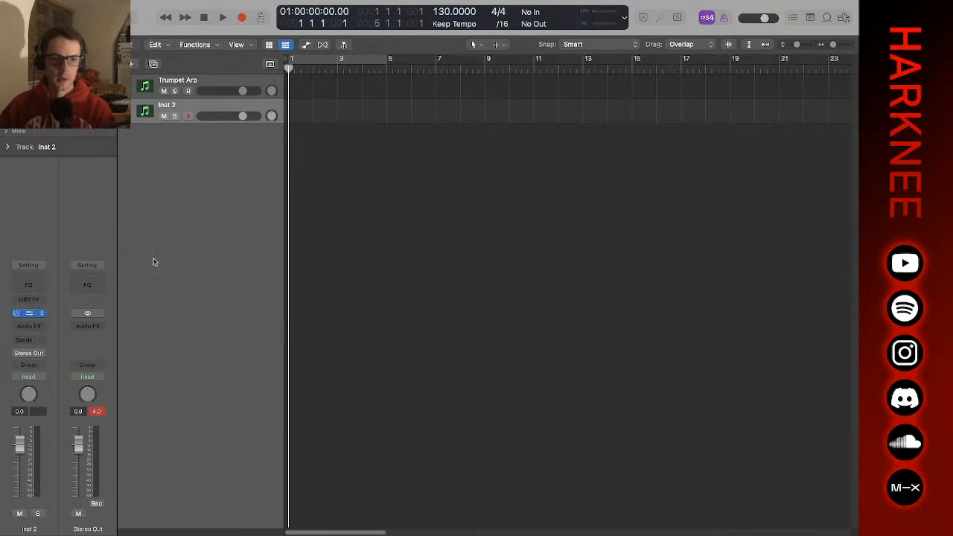
left_click_drag(499, 138, 398, 106)
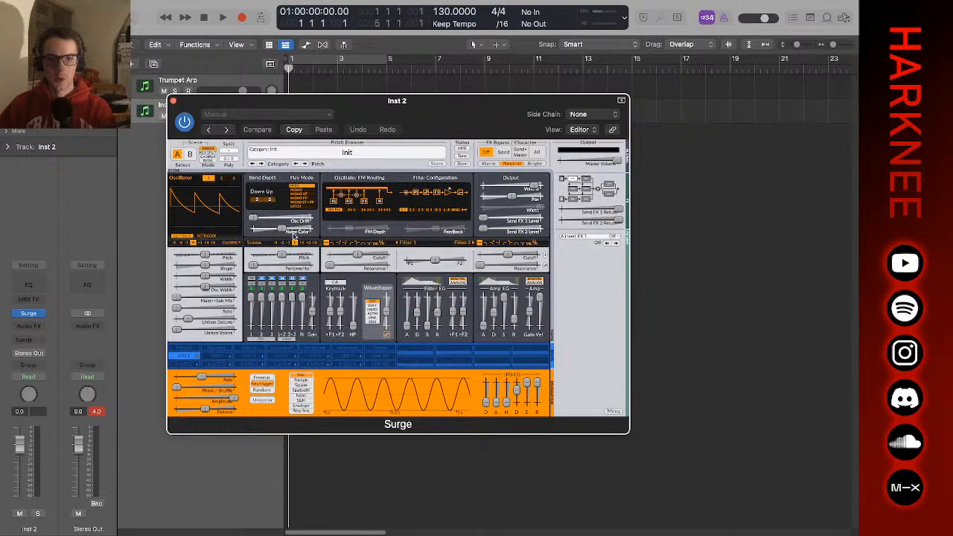
- Try the FM2 type on oscillator 1, raising M1 Ratio, M2 Amount, M2 Ratio and the M1/2 Offset
left_click(233, 248)
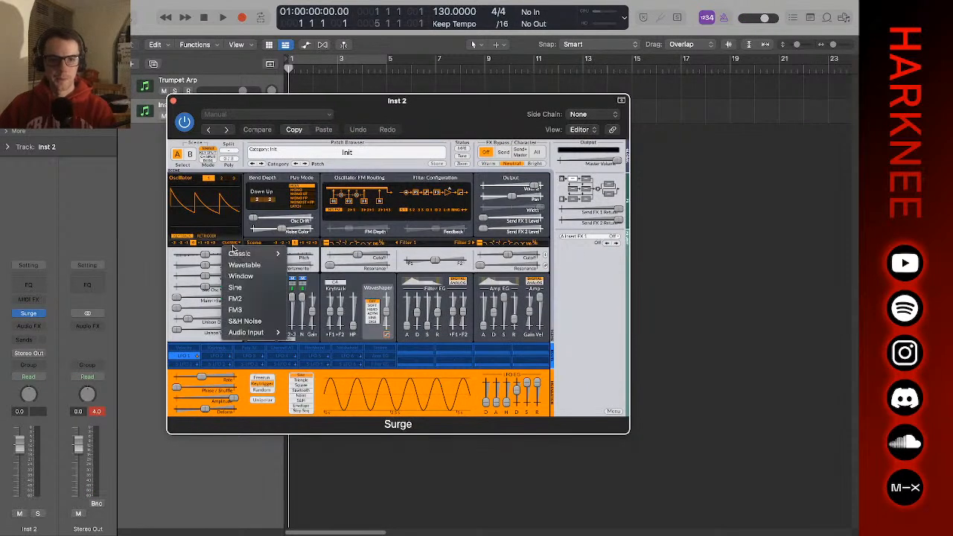
left_click(267, 303)
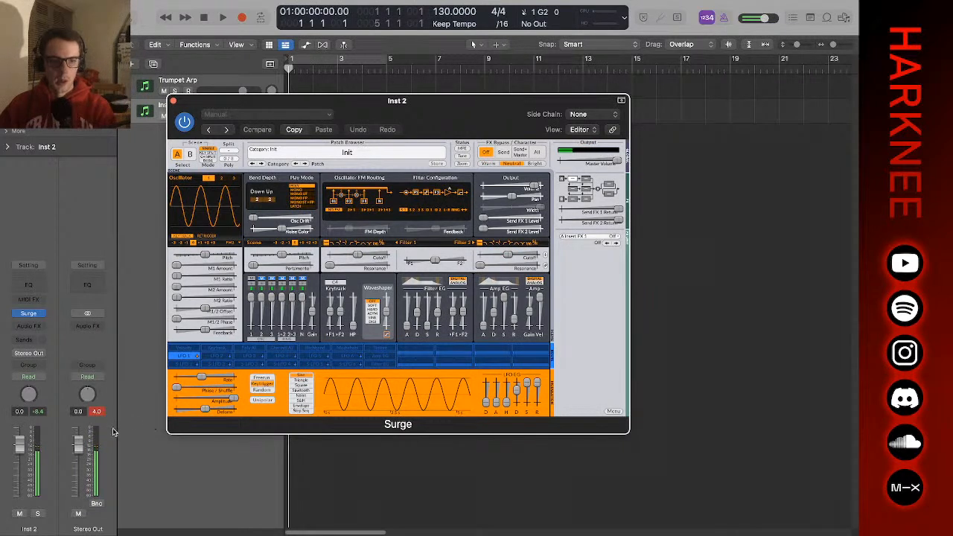
left_click(182, 278)
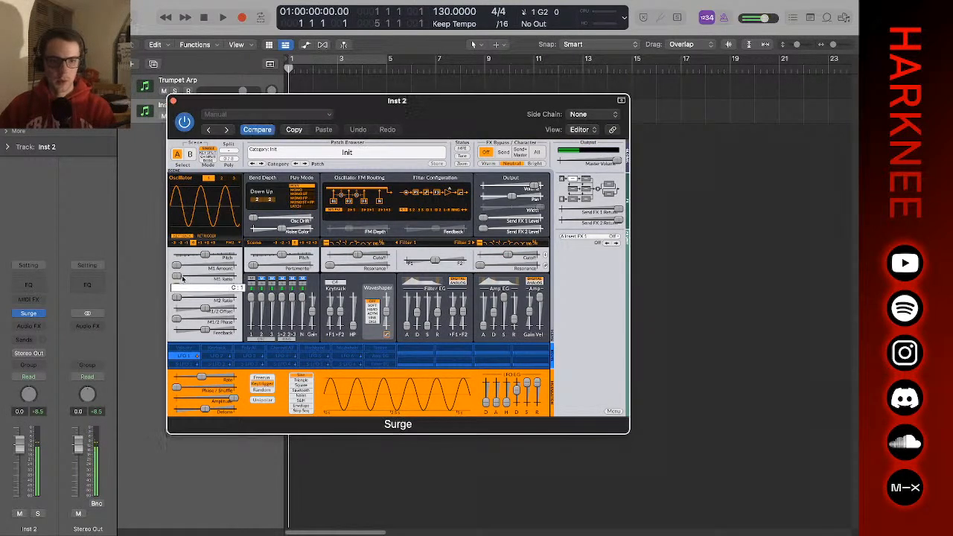
left_click_drag(183, 278, 311, 298)
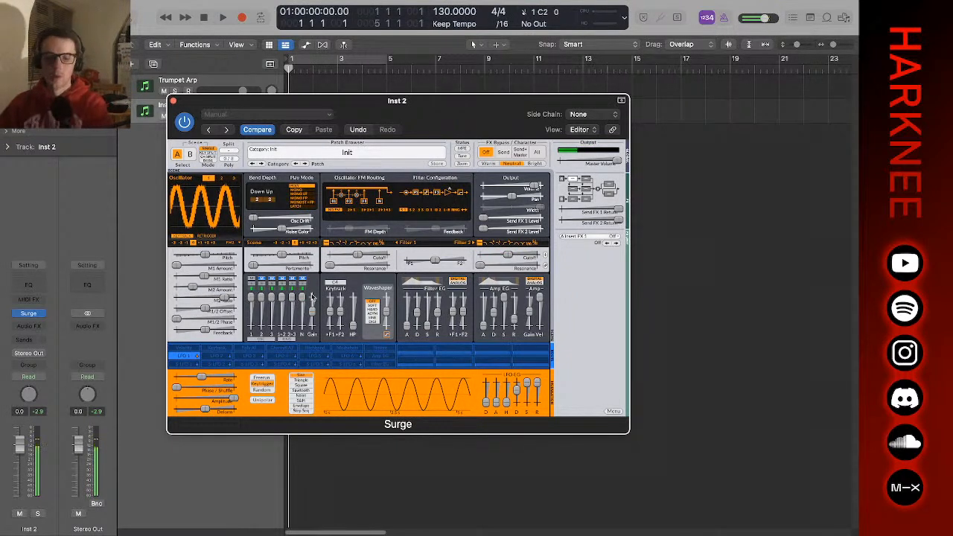
left_click_drag(192, 300, 253, 308)
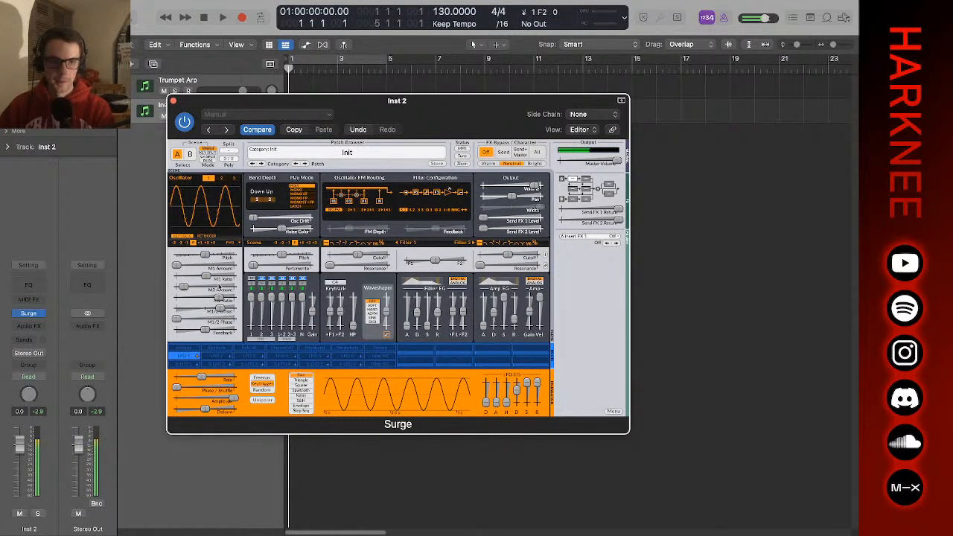
- Shift oscillator 1 down one octave and try its Feedback below and slightly above centre
left_click(186, 243)
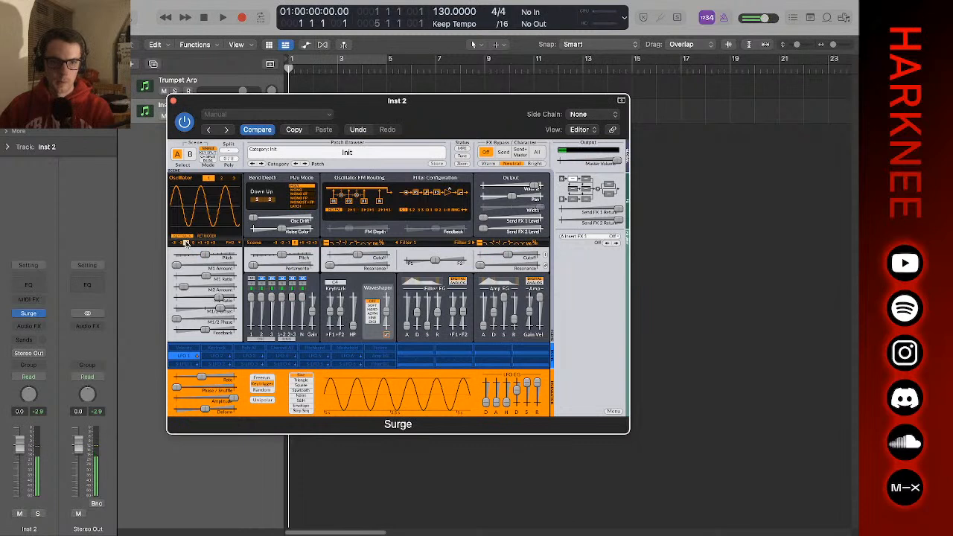
left_click_drag(206, 330, 183, 328)
double_click(220, 330)
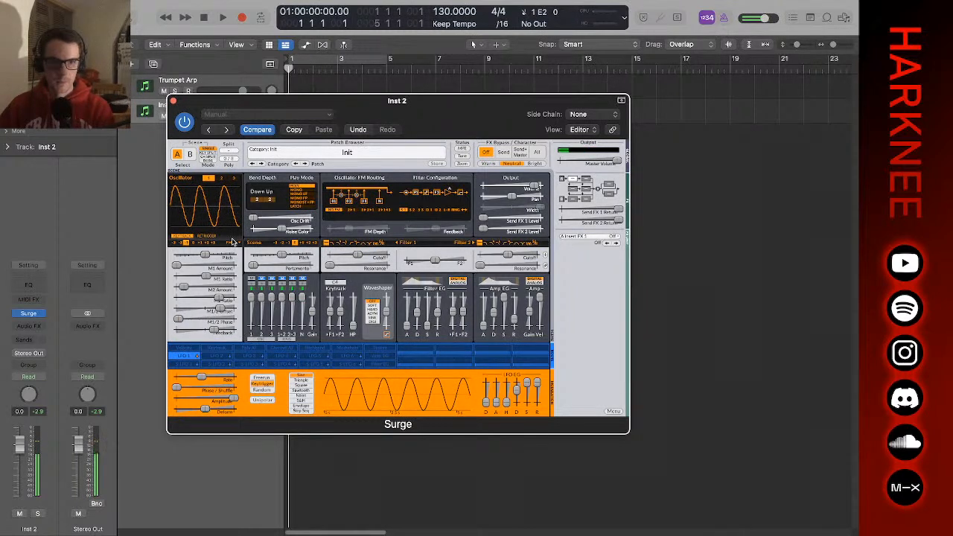
- Try the Window type on oscillator 1 with the Waldorf wavetable CARDBORD
left_click(233, 244)
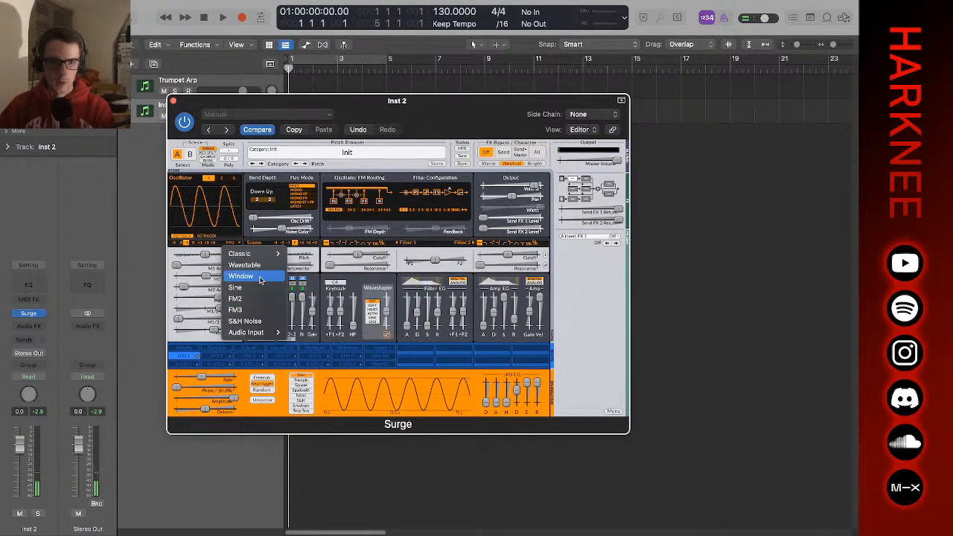
left_click(260, 280)
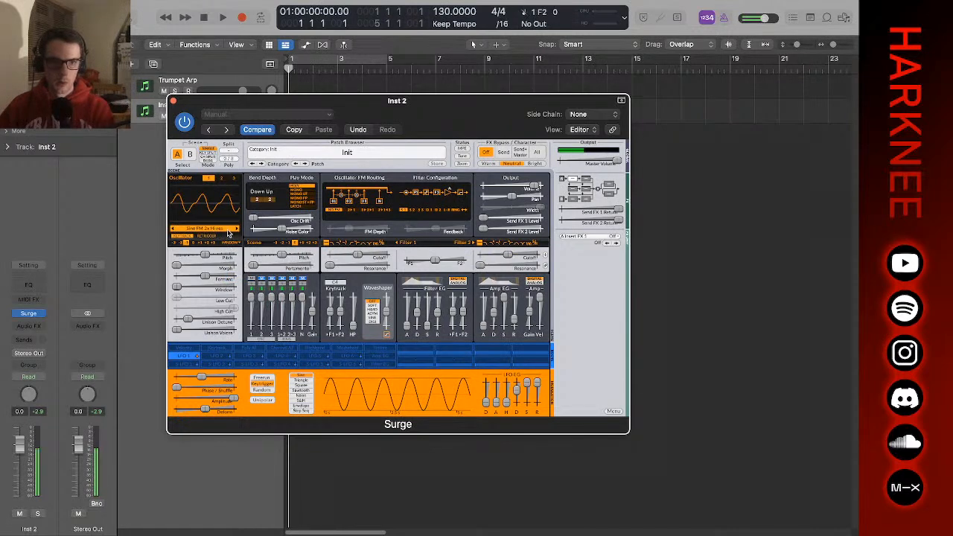
left_click(228, 230)
mouse_move(297, 253)
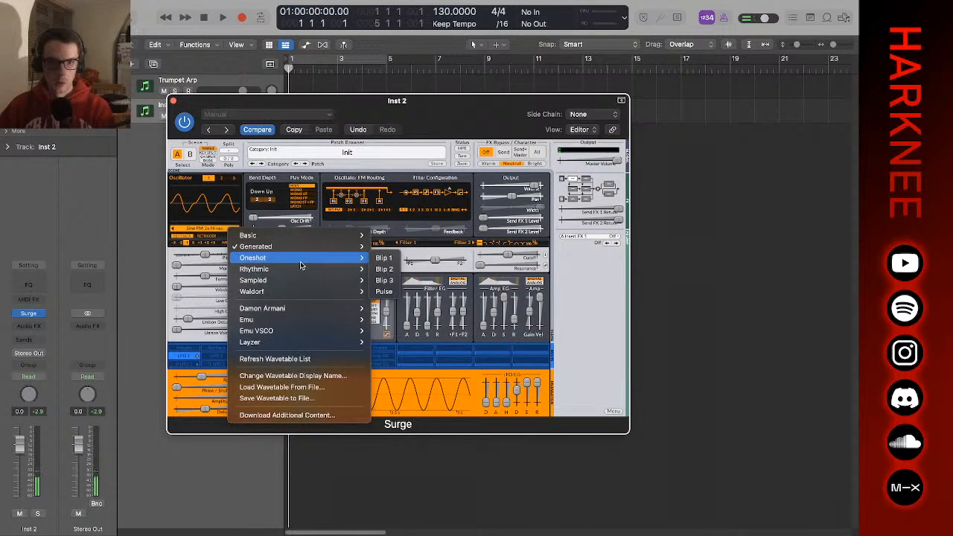
mouse_move(302, 291)
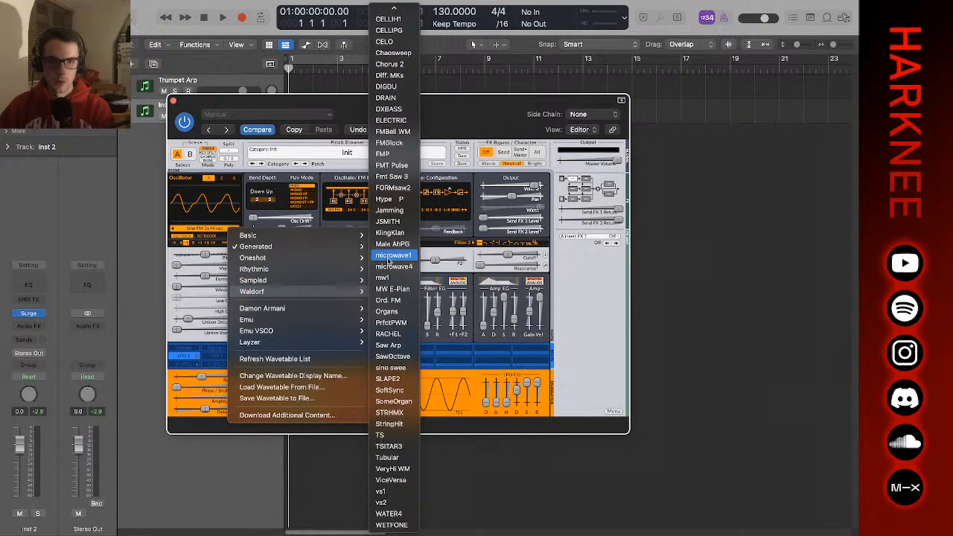
left_click(393, 56)
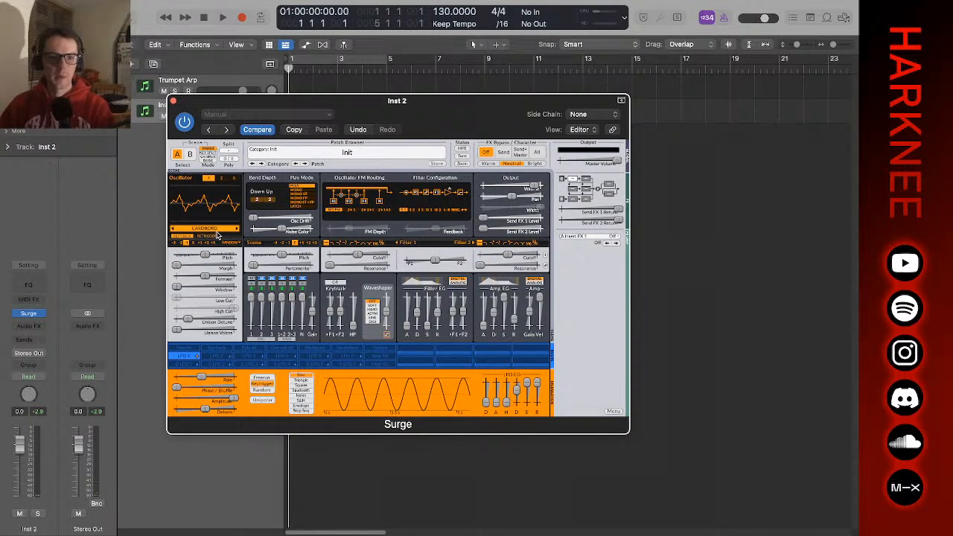
left_click(217, 234)
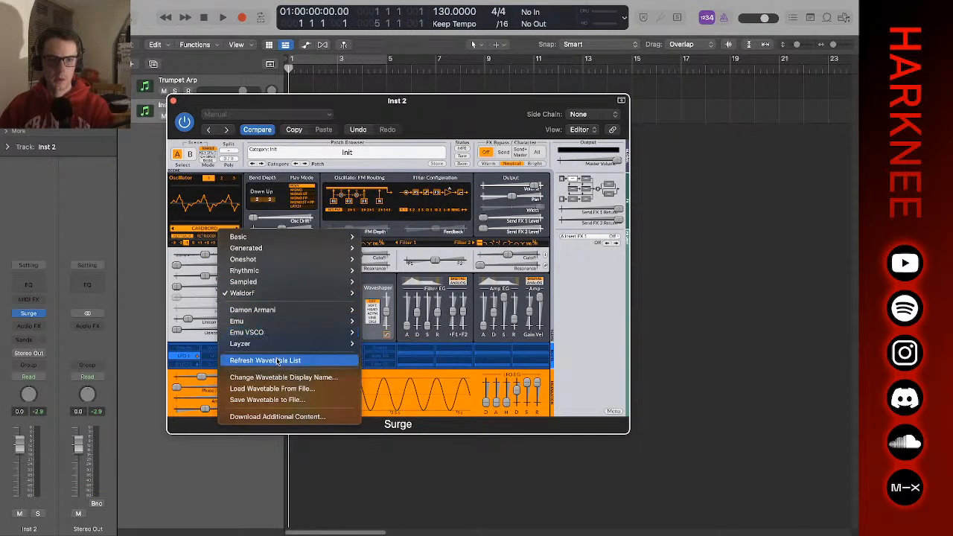
left_click(201, 228)
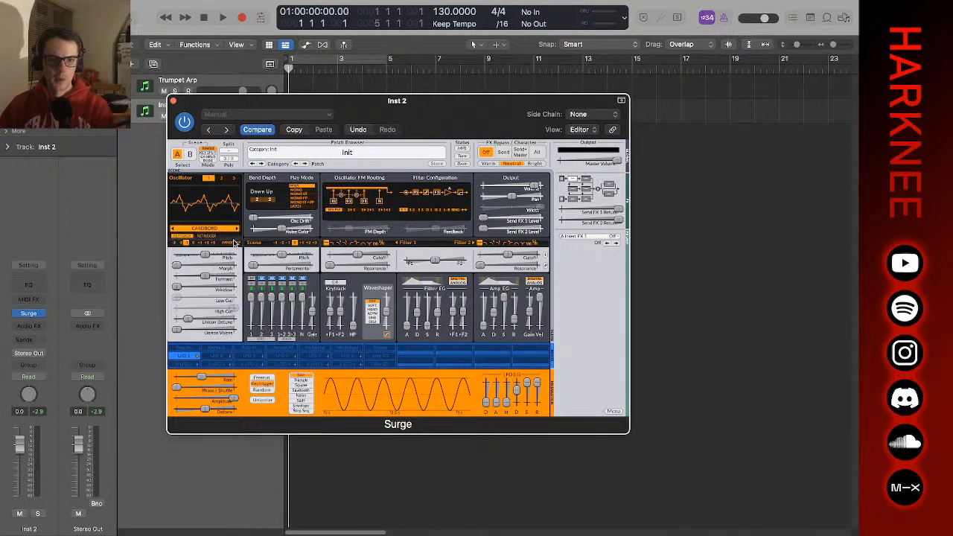
- Change oscillator 1 to S&H Noise and raise its Unison Voices and Unison Detune
left_click(234, 243)
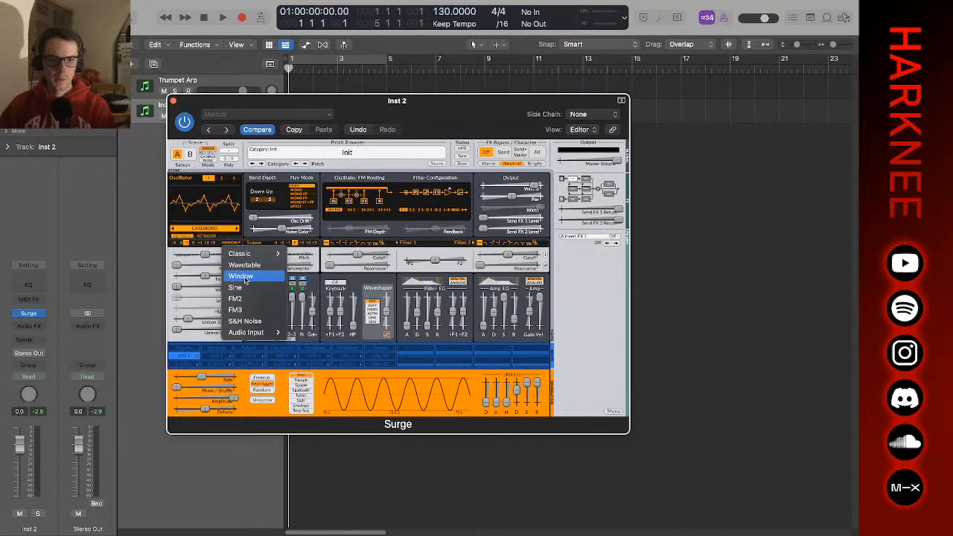
left_click(253, 321)
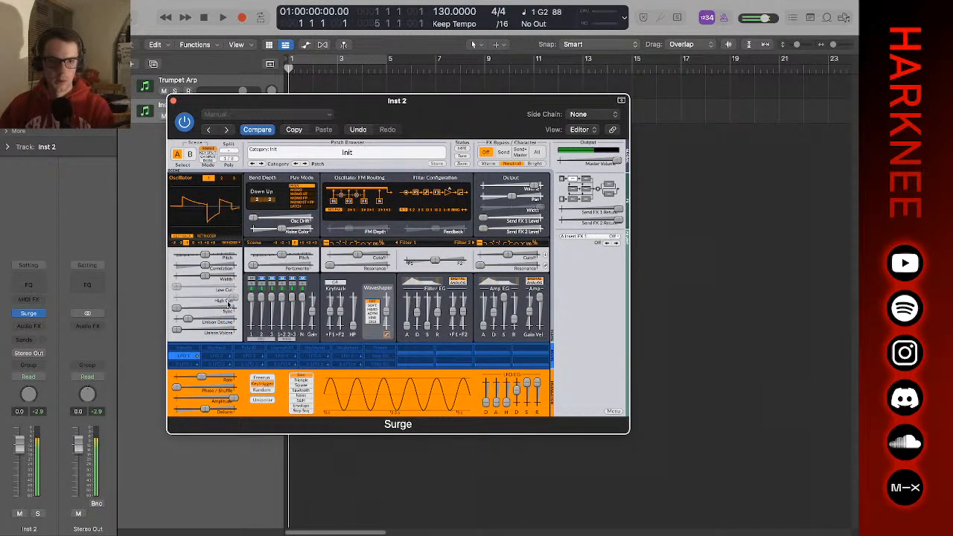
left_click_drag(179, 331, 219, 320)
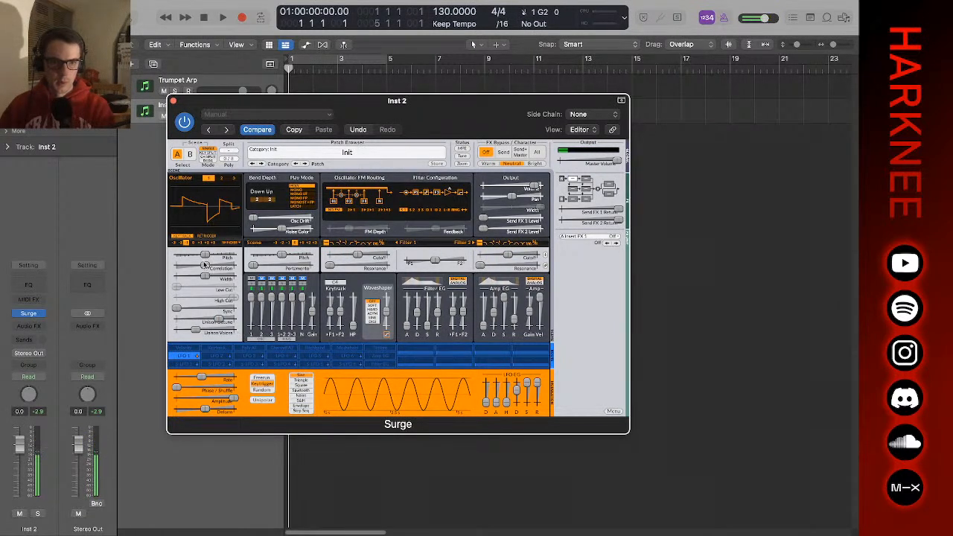
- Change oscillator 1 to the Wavetable type and choose the CELLO wavetable
left_click_drag(205, 266, 227, 276)
left_click(230, 243)
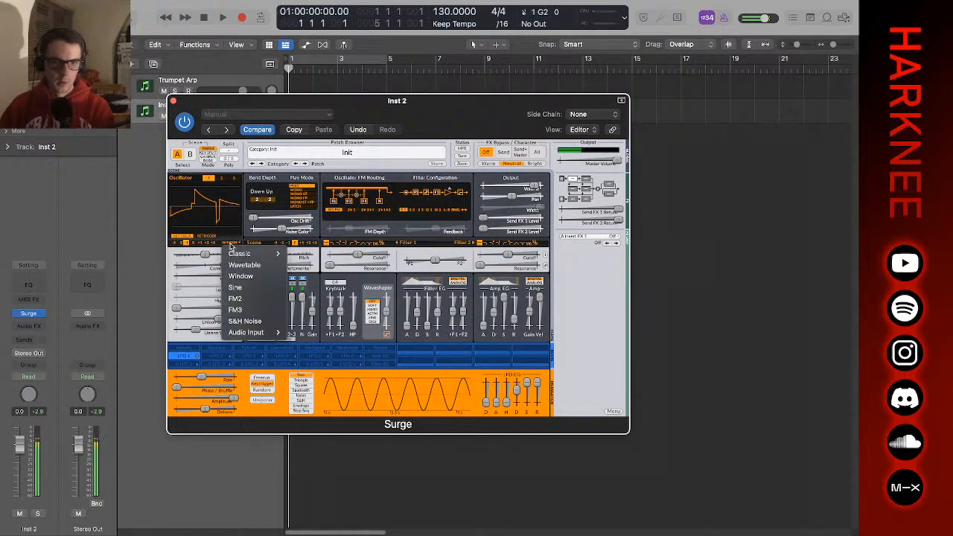
left_click(274, 264)
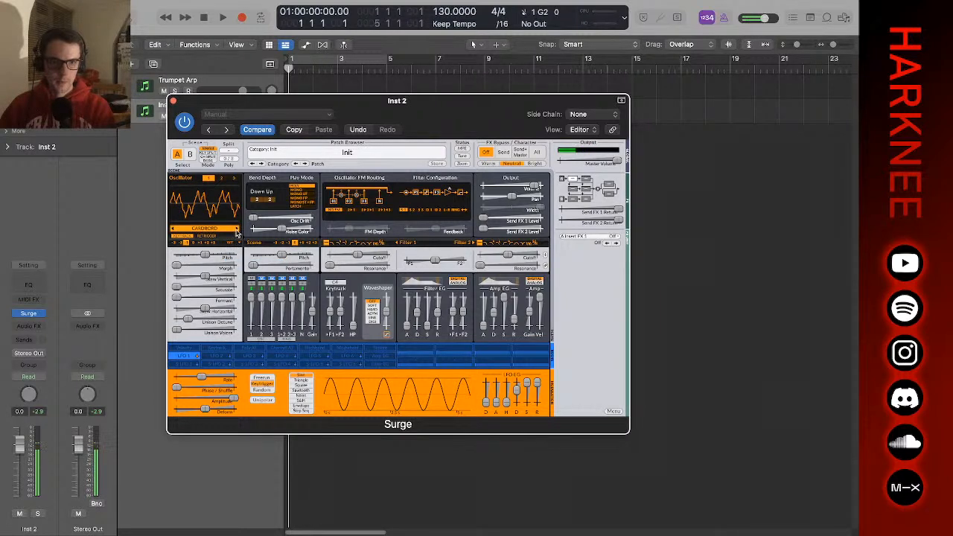
left_click(236, 233)
left_click(237, 233)
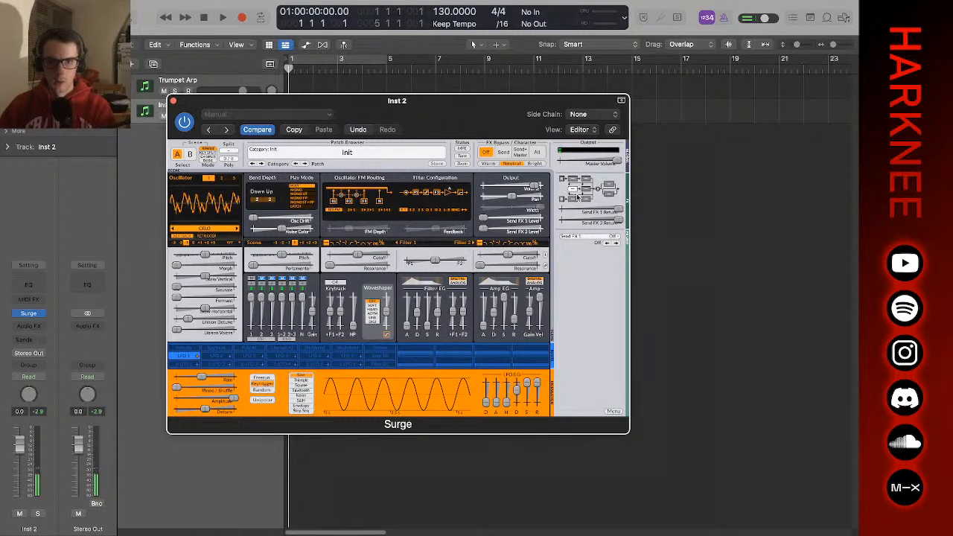
- Load the Rhythmic 1 delay preset into Surge's A Insert FX 1 slot and close the plug-in window
left_click(587, 235)
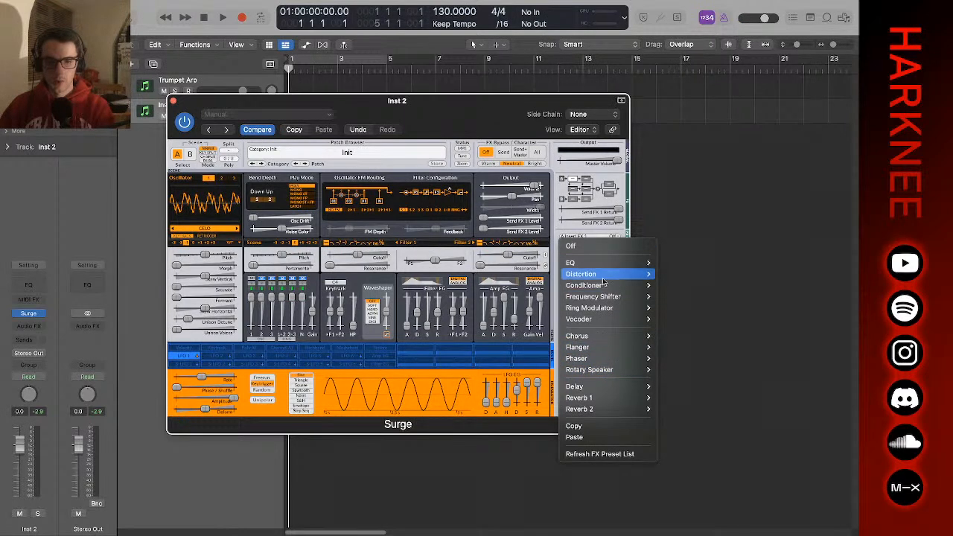
mouse_move(641, 389)
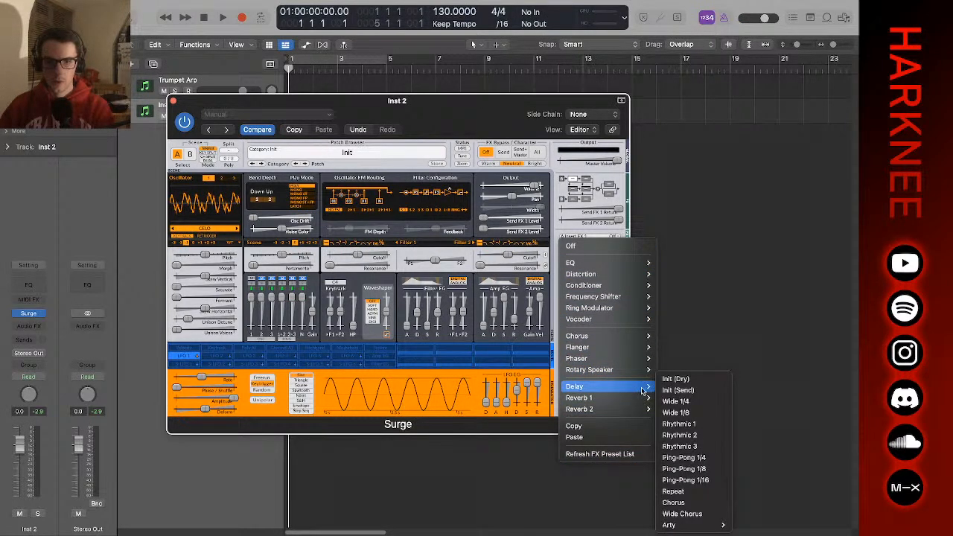
left_click(679, 423)
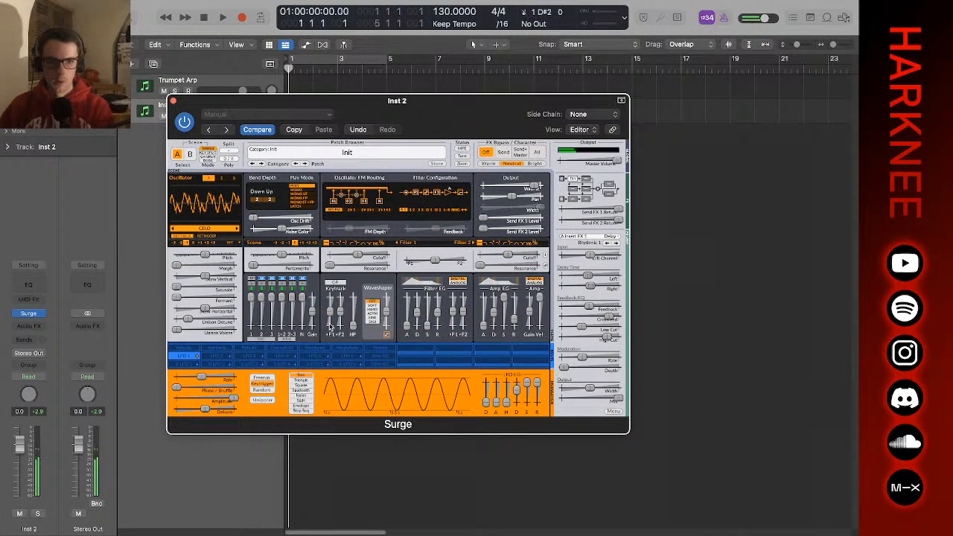
left_click(173, 102)
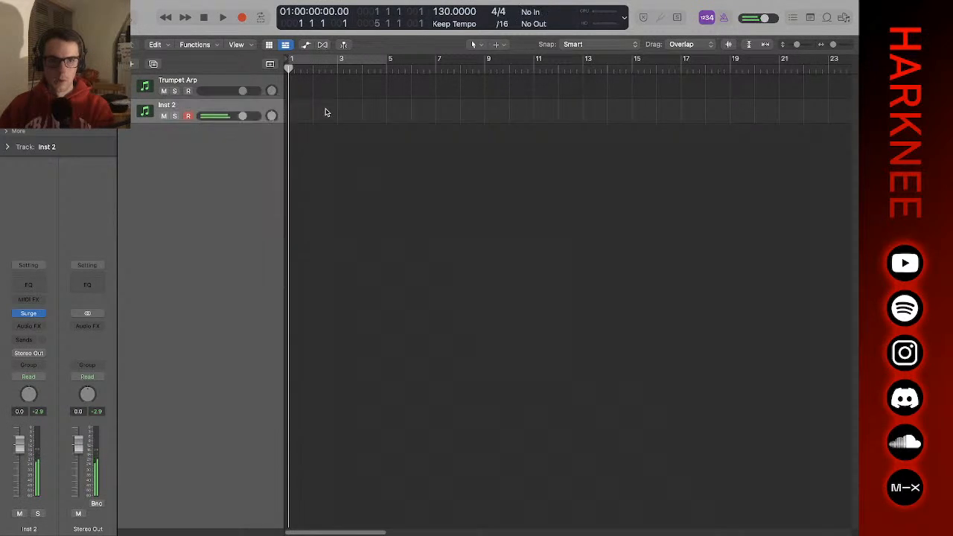
- Create an empty MIDI region at bar 1 of the Inst 2 track, extend it to bar 5 and open it in the Piano Roll
right_click(300, 114)
left_click(331, 115)
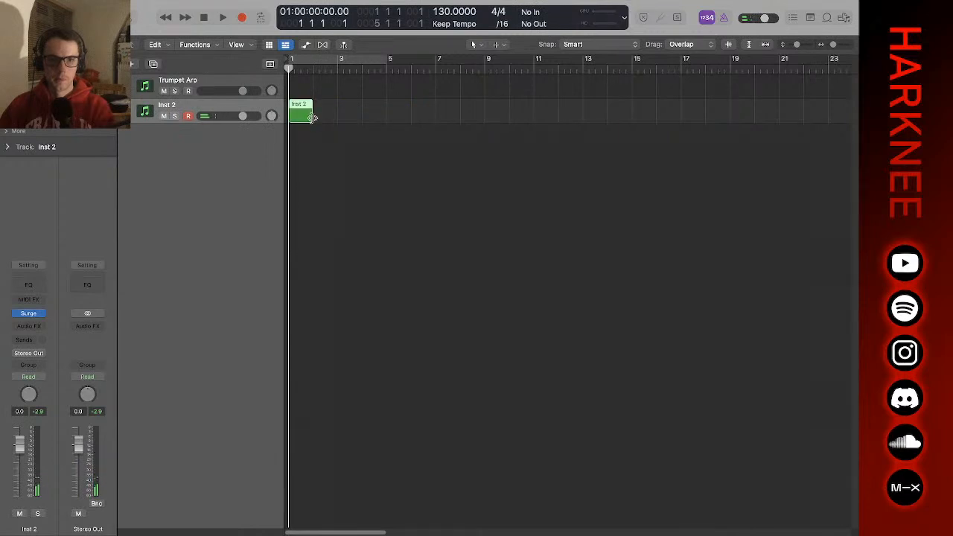
left_click_drag(315, 114, 386, 114)
double_click(366, 115)
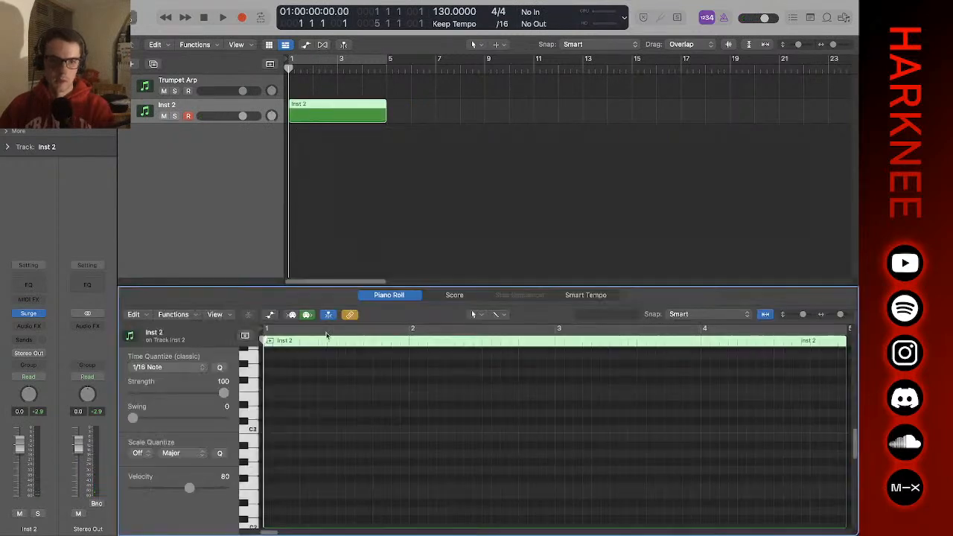
- Draw a D#2 note at position 1 1 3 1 and shorten it to a length of 0 0 1 0
scroll(305, 462, "down", 1)
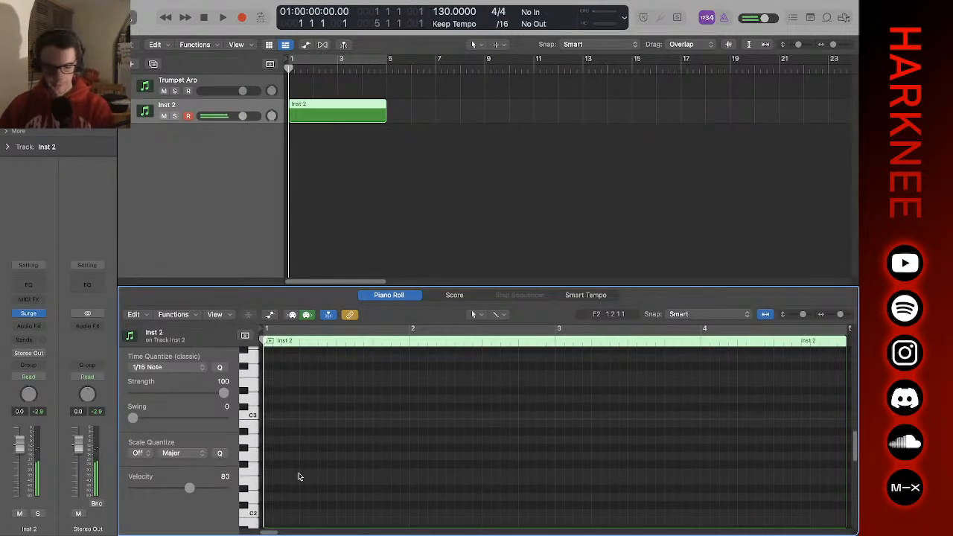
key("t")
key("p")
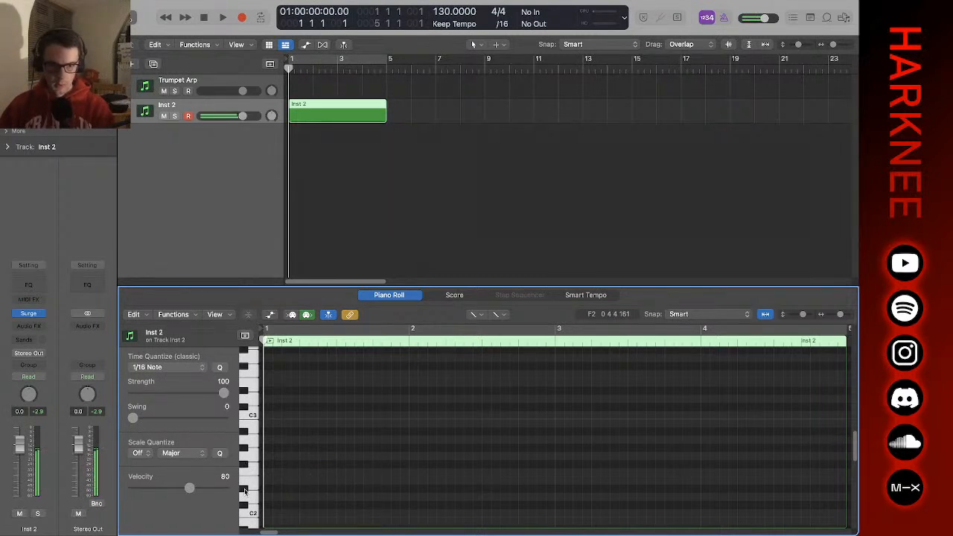
left_click(287, 490)
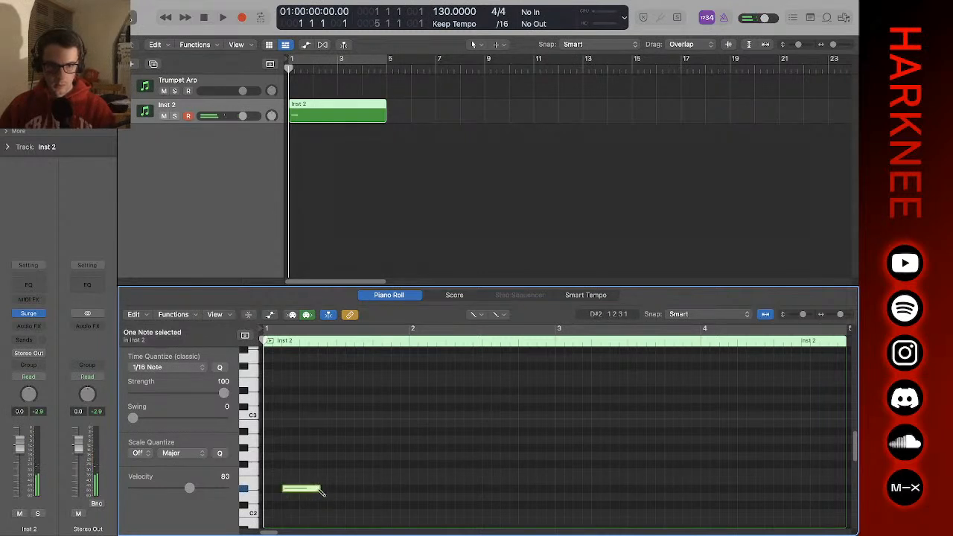
left_click_drag(322, 492, 290, 491)
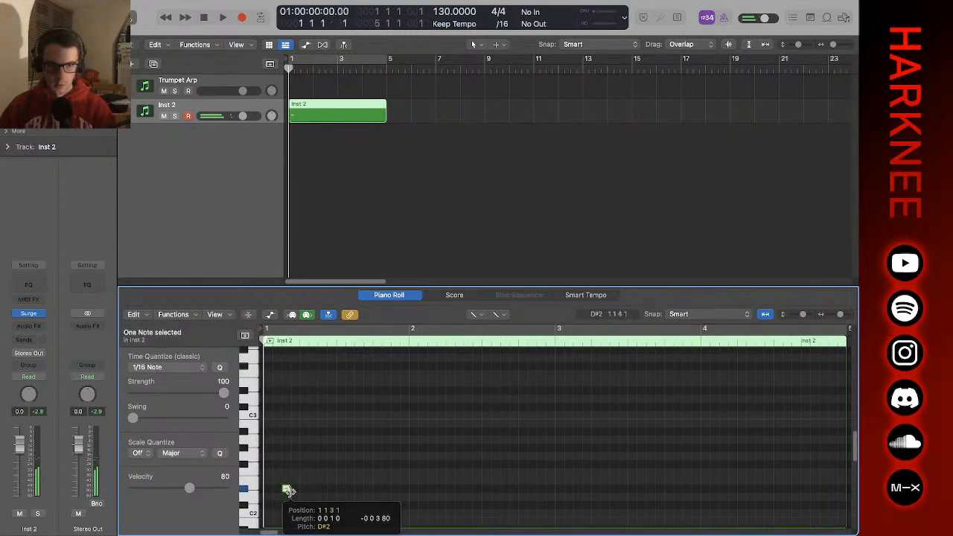
- Add three more short D#2 notes across bars 1 and 2 of the Inst 2 region
key("space")
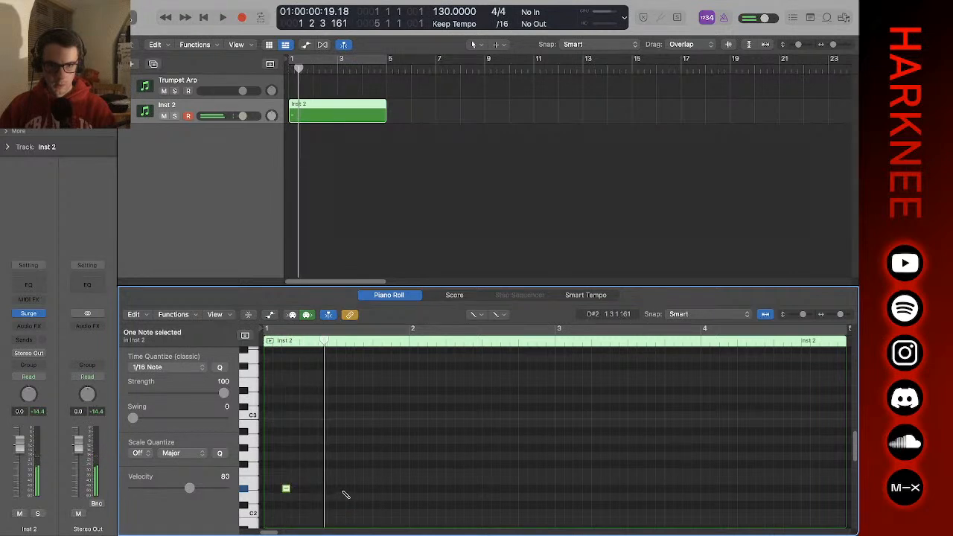
left_click(403, 490)
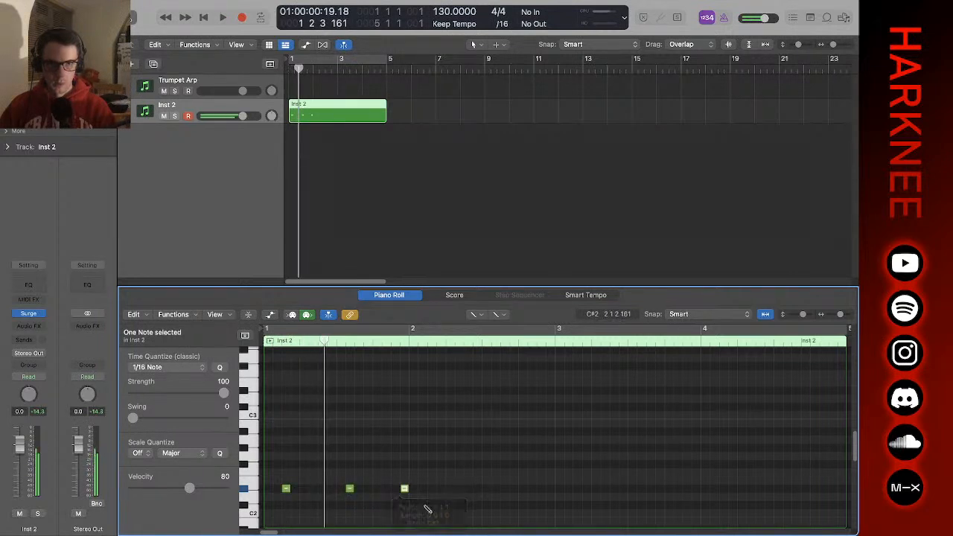
key("space")
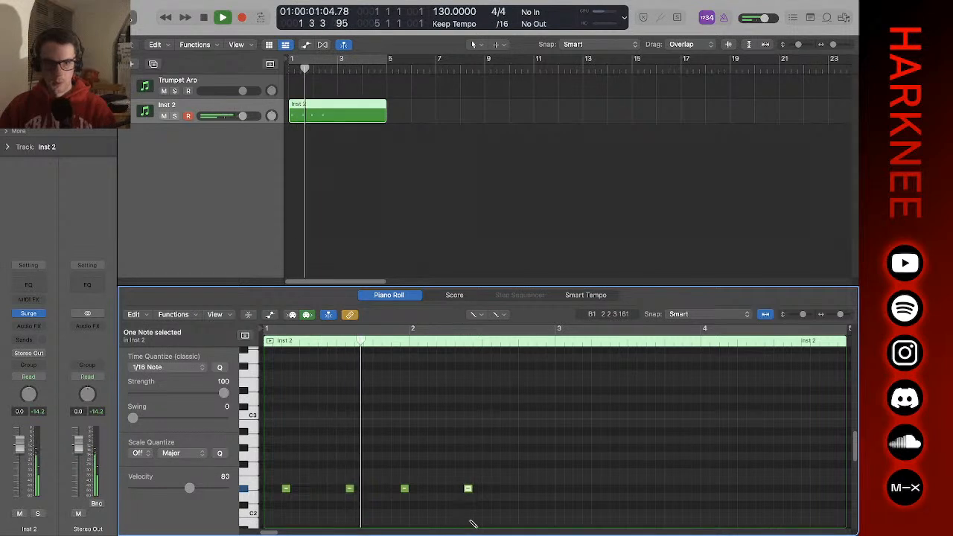
- Play the D#2 pattern from the beginning, opening Surge briefly to check the delayed sound
key("space")
key("Return")
key("space")
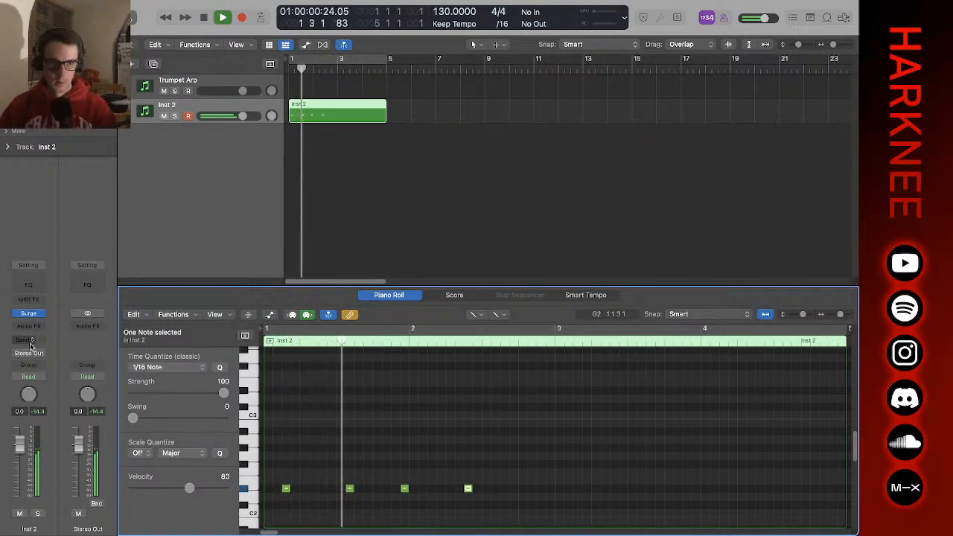
key("space")
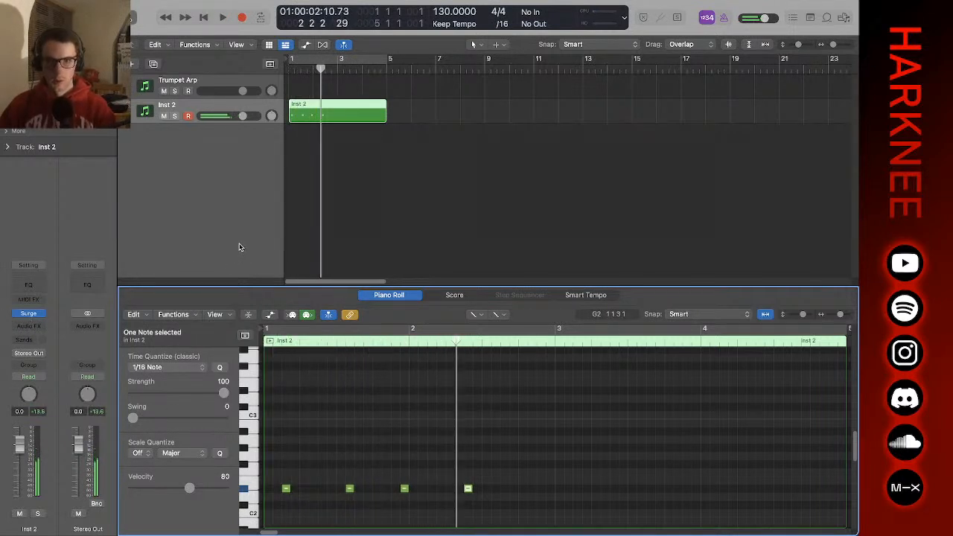
left_click(29, 314)
key("space")
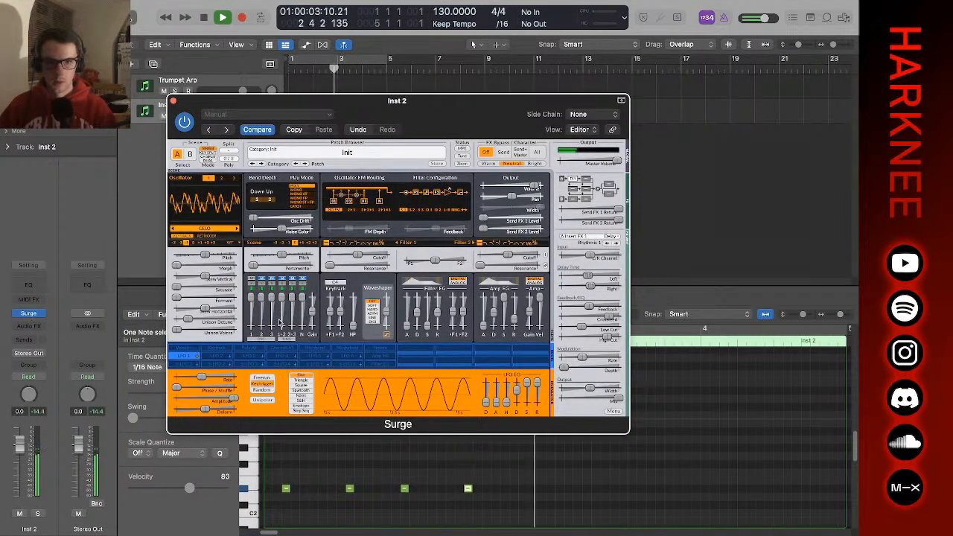
left_click(173, 101)
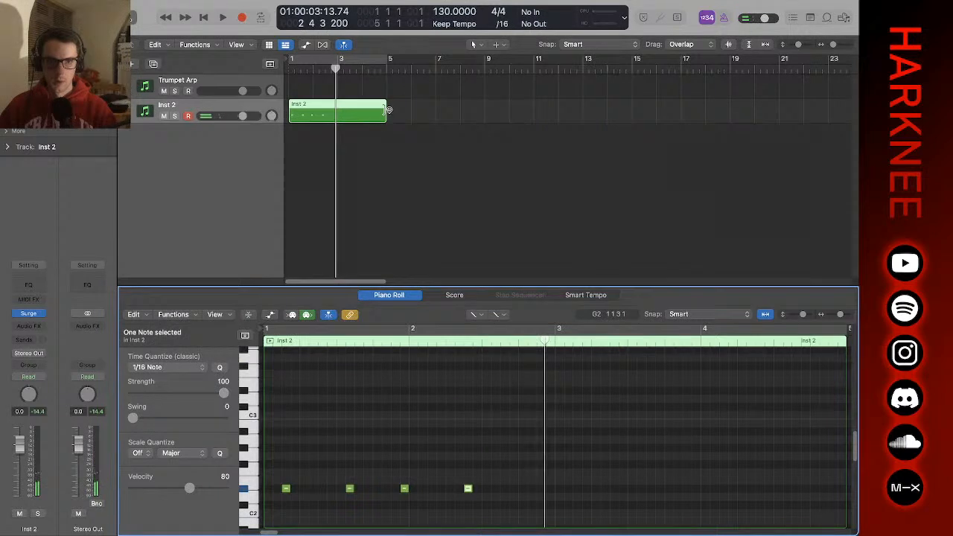
- Set a two-bar cycle range from bar 1 to bar 3, add another short D#2 note late in bar 2 and start playback
left_click_drag(292, 60, 335, 67)
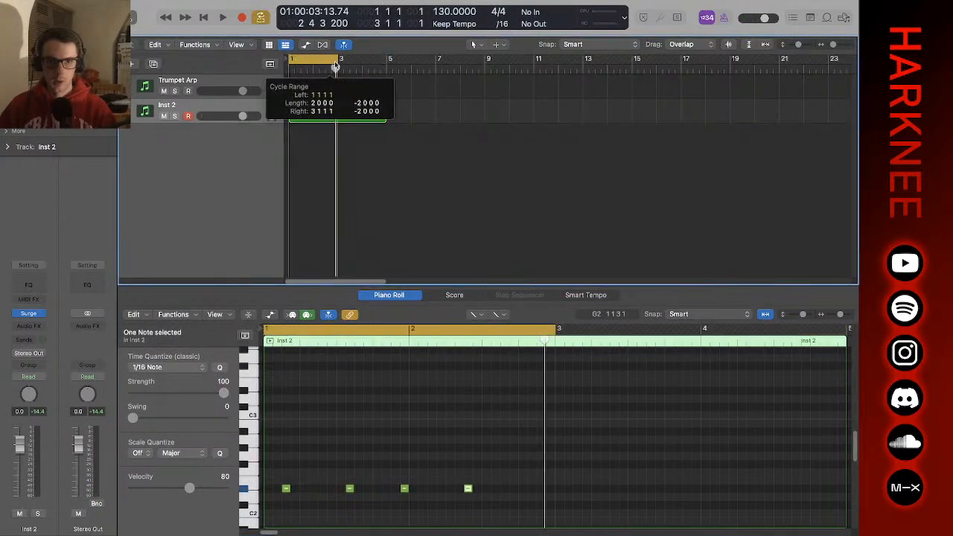
left_click(528, 490)
key("space")
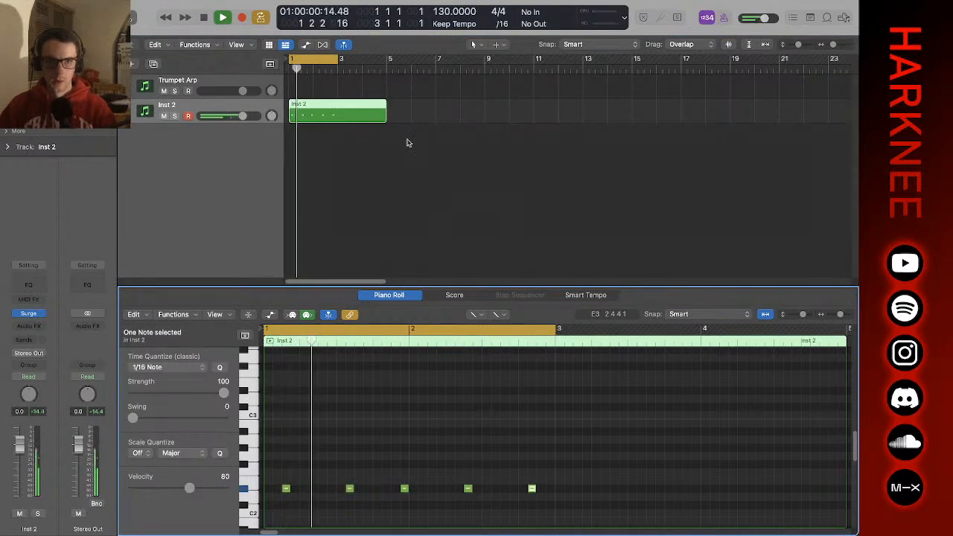
- Reopen Surge, lower the delay's Mix to around the middle and raise Filter 1's Cutoff and Resonance slightly
left_click(28, 313)
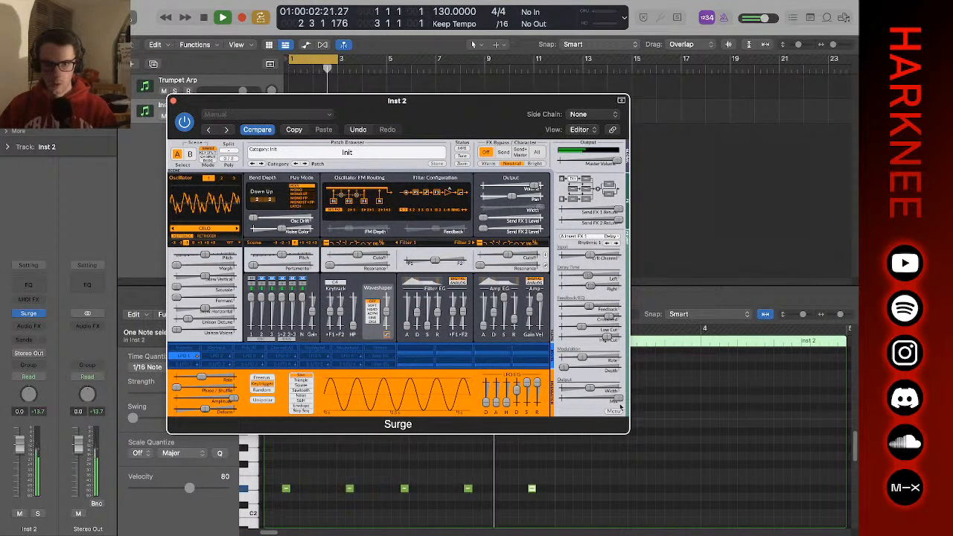
left_click_drag(619, 400, 511, 422)
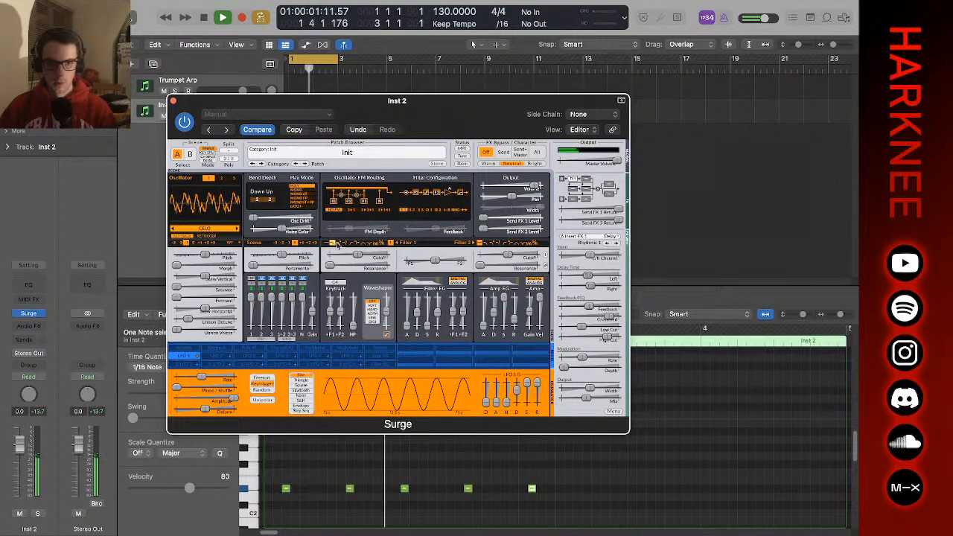
left_click_drag(357, 258, 377, 258)
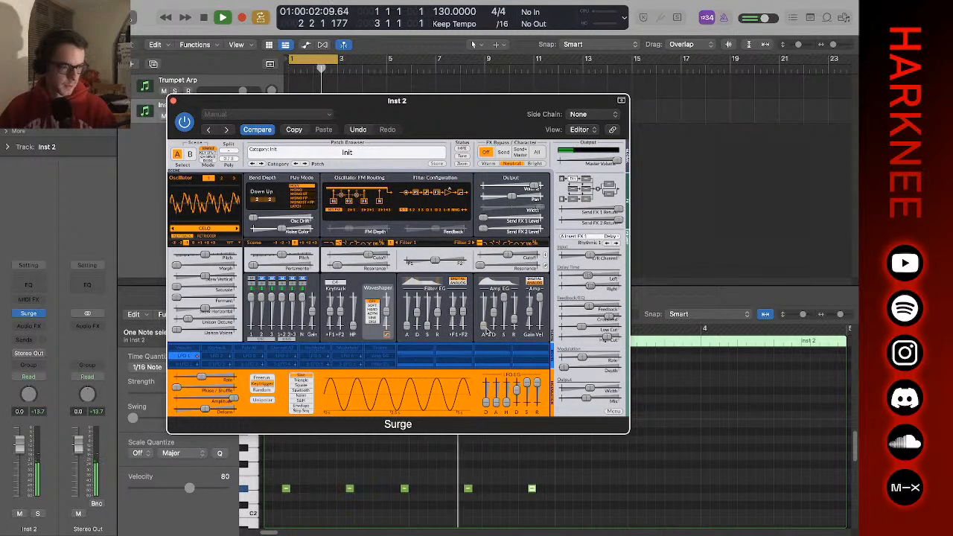
key("super+Tab")
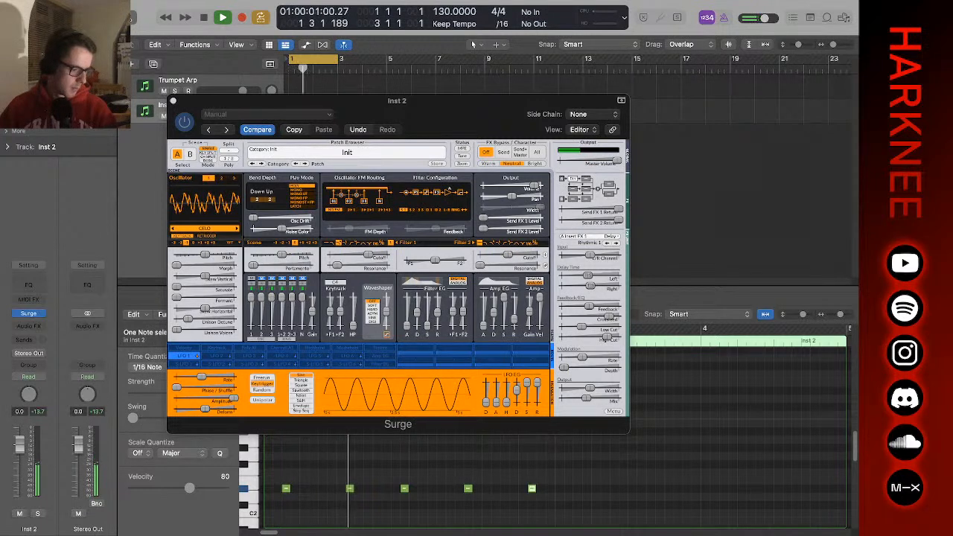
key("super+Tab")
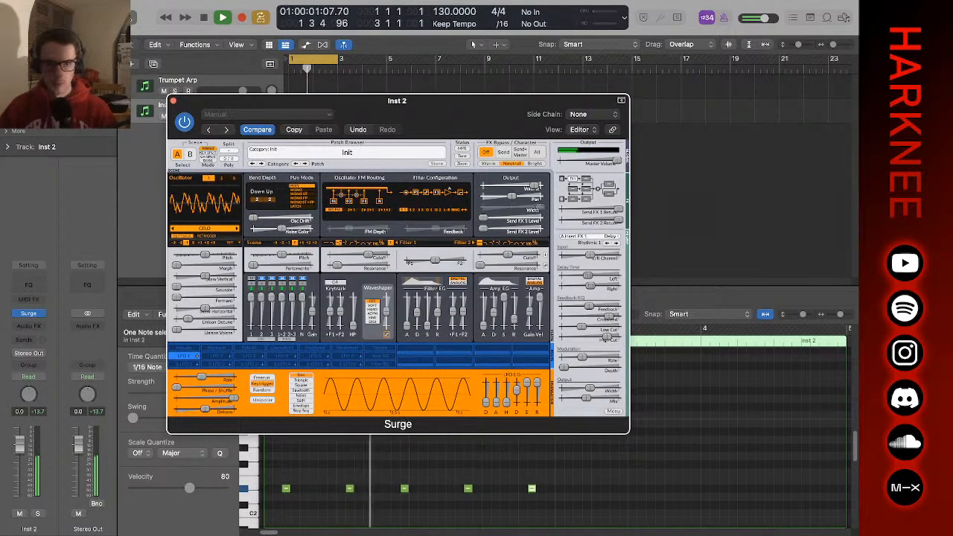
- Raise Filter 1's Resonance further and restart the looped playback
key("space")
left_click_drag(338, 265, 354, 268)
key("space")
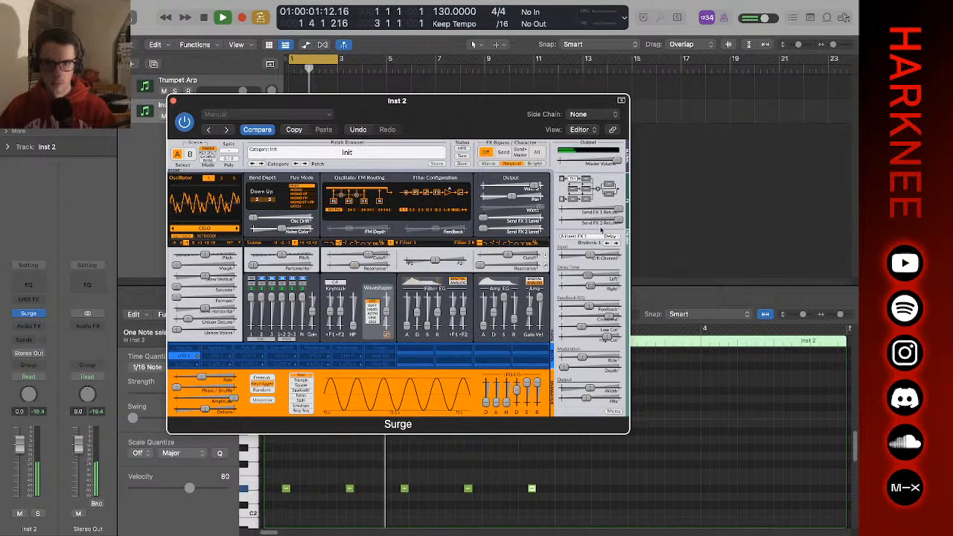
- Load the Deep chorus preset into the Send FX 1 slot and raise the scene's Send FX 1 Level during playback
left_click(577, 191)
left_click(597, 243)
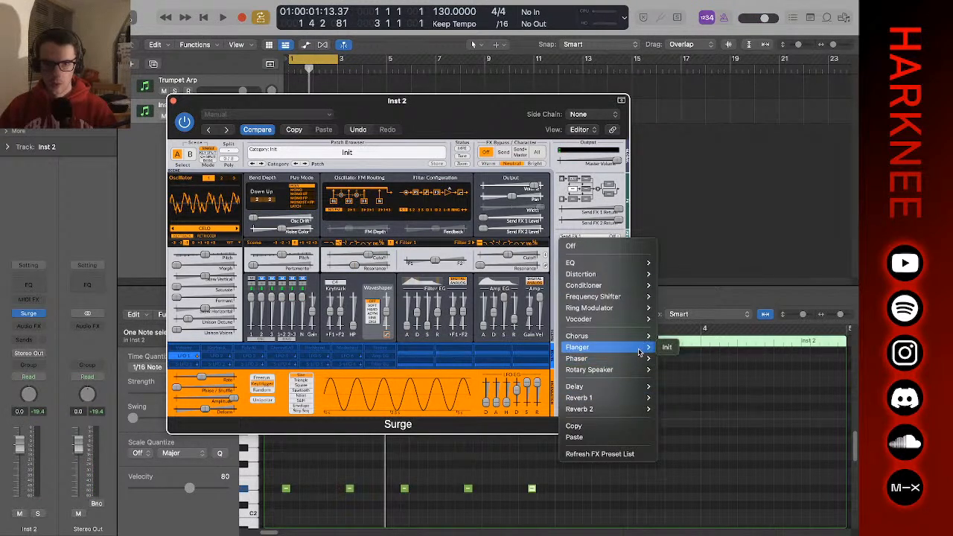
mouse_move(635, 340)
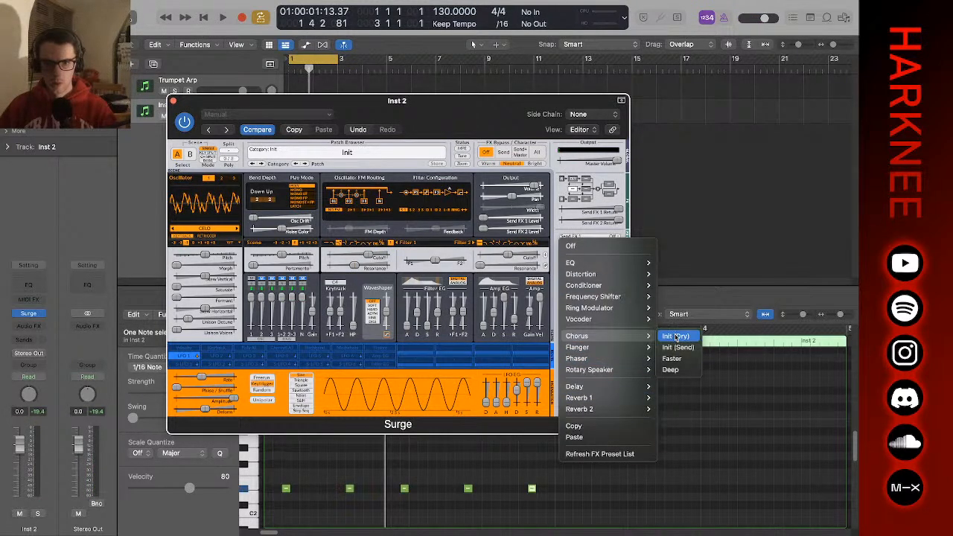
left_click(672, 370)
key("space")
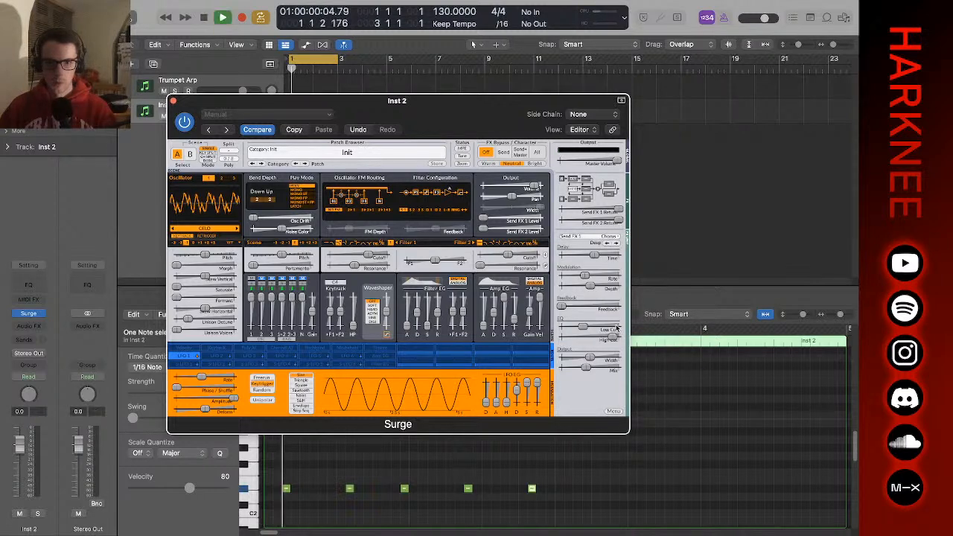
left_click_drag(488, 222, 616, 231)
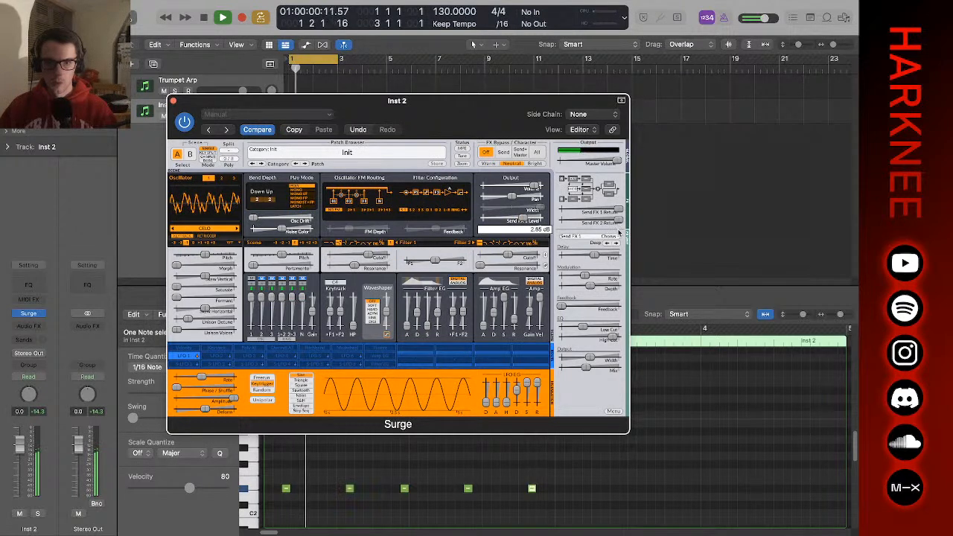
- Raise Filter 1's Cutoff again and increase the chorus's modulation Depth and Feedback
left_click_drag(367, 263, 394, 260)
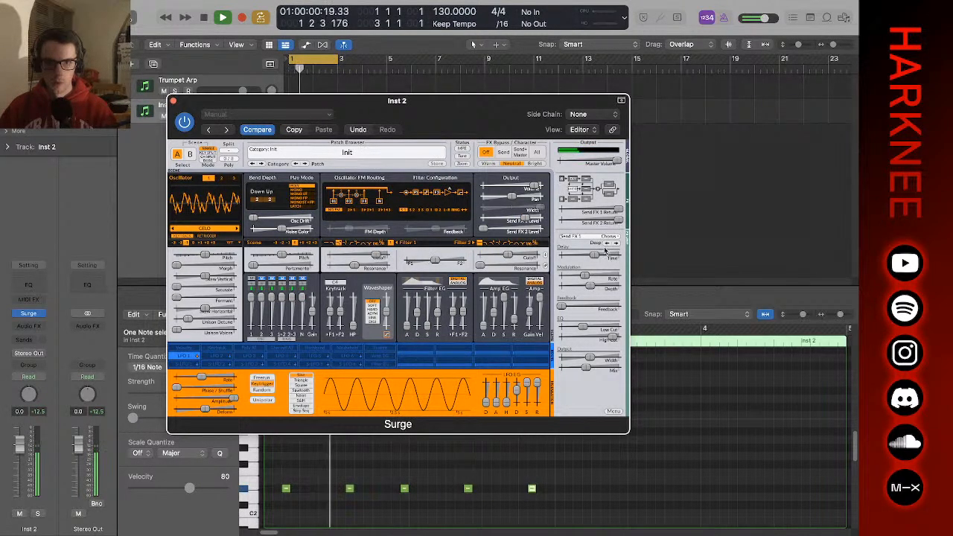
mouse_move(594, 261)
left_mouse_down()
mouse_move(627, 257)
mouse_move(593, 260)
left_mouse_up()
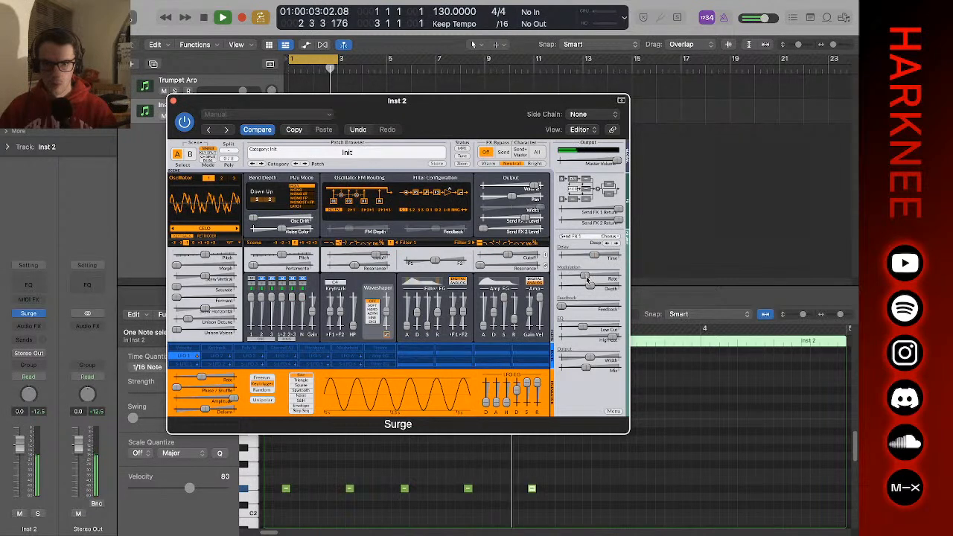
left_click_drag(588, 286, 618, 307)
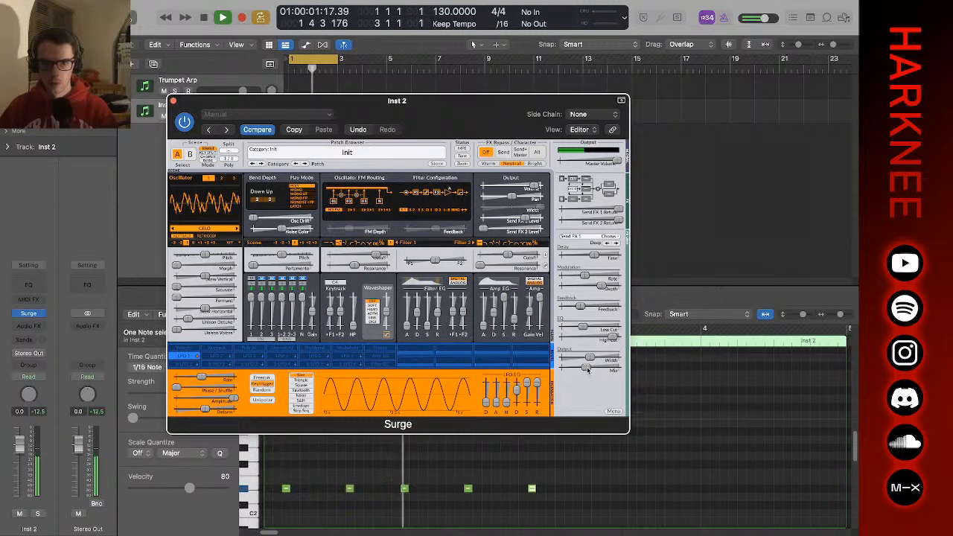
- Try the chorus Mix at maximum, return it to around the middle and stop playback
left_click_drag(587, 369, 711, 374)
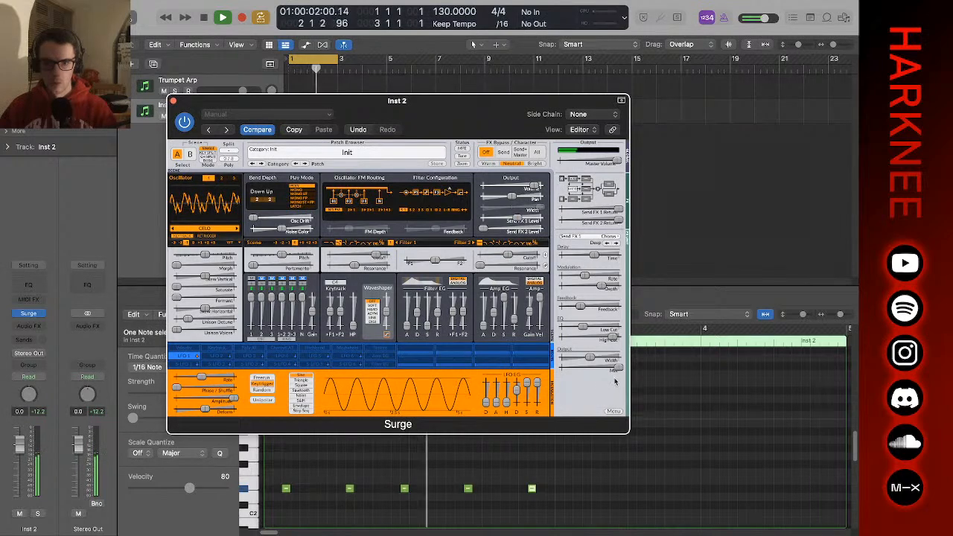
left_click_drag(615, 382, 590, 381)
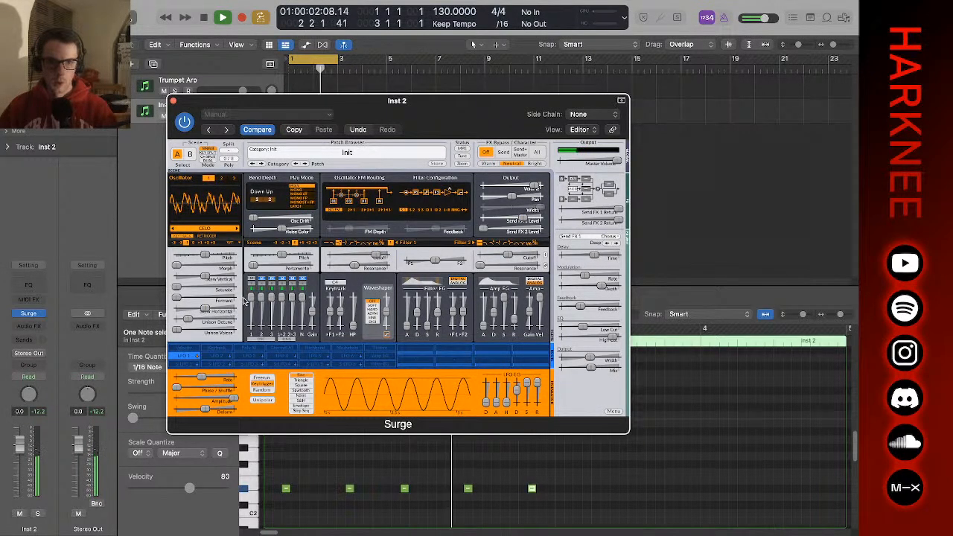
key("space")
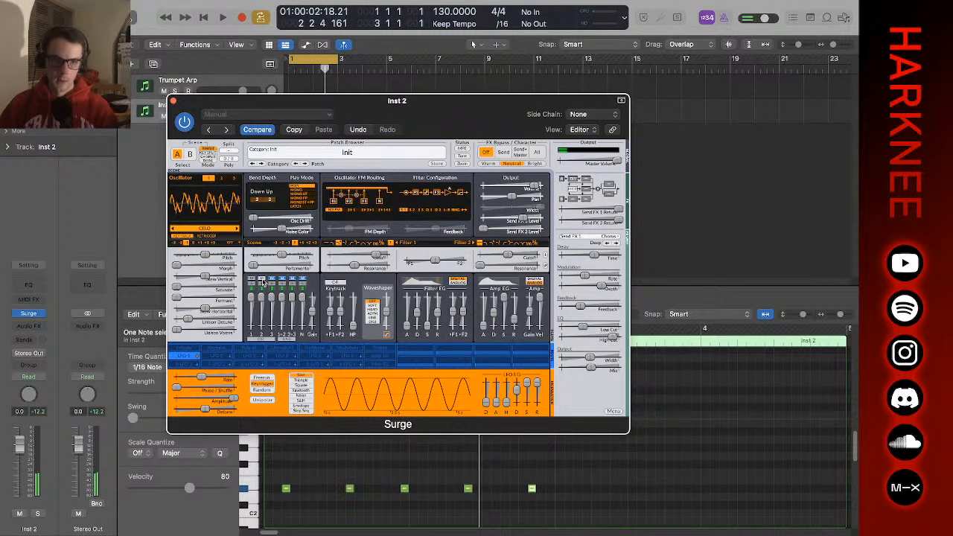
- Unmute oscillator 2, restart the loop and change oscillator 2's type to FM2
key("space")
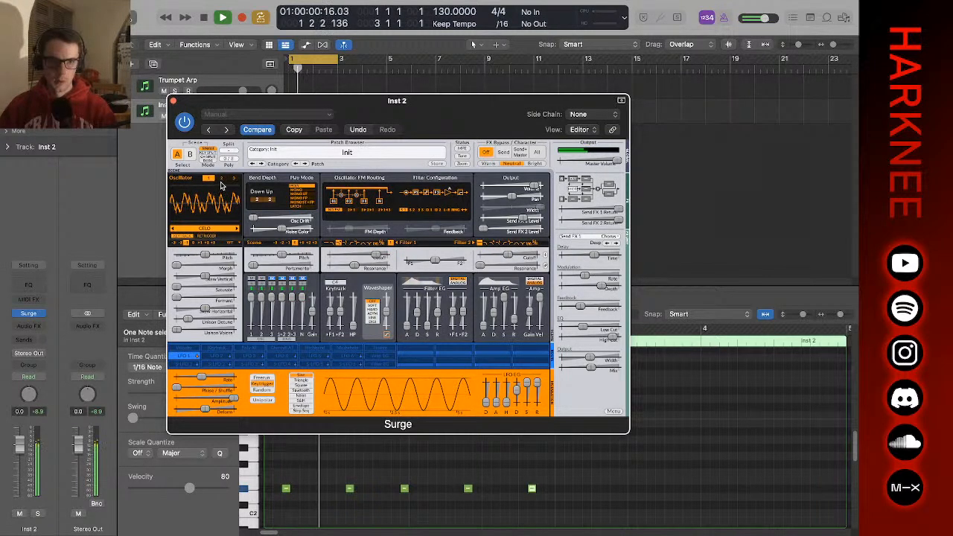
left_click(221, 179)
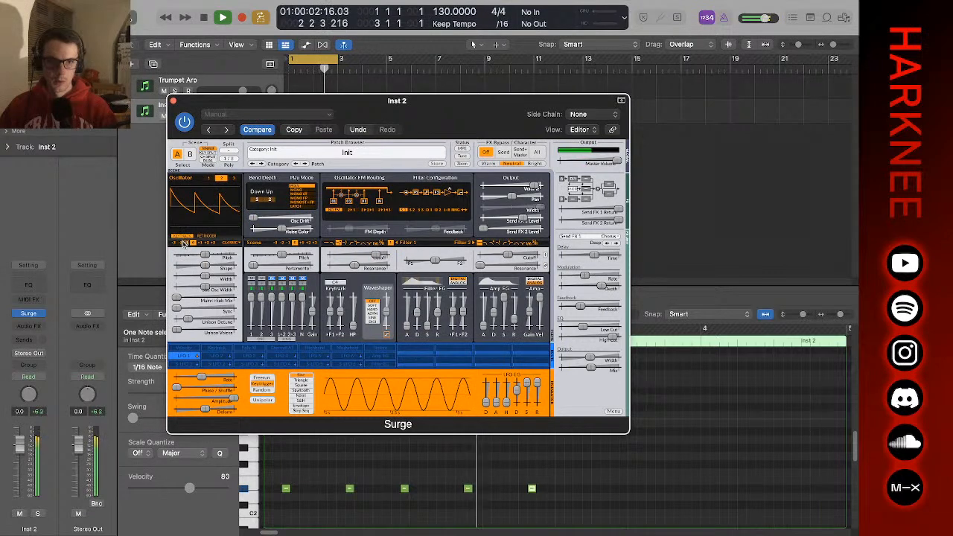
left_click(233, 243)
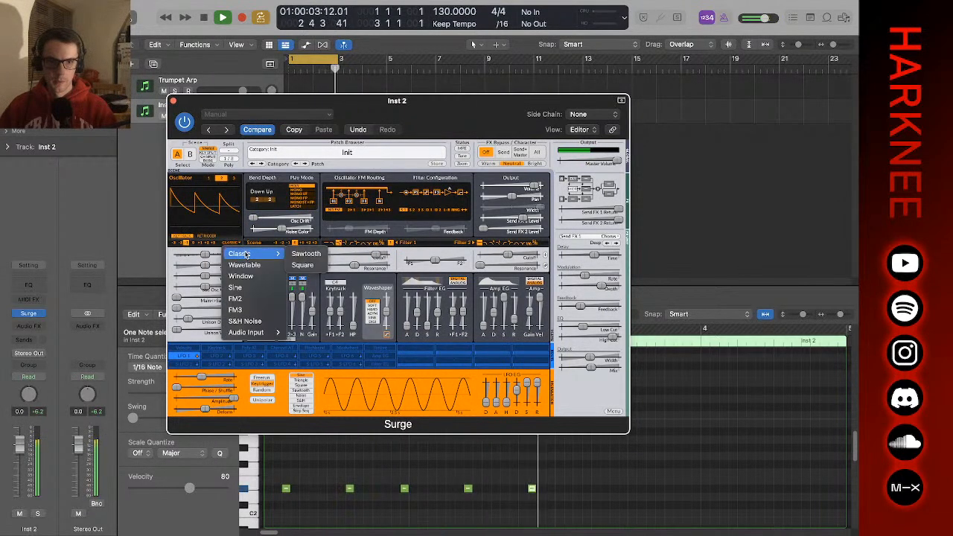
left_click(258, 299)
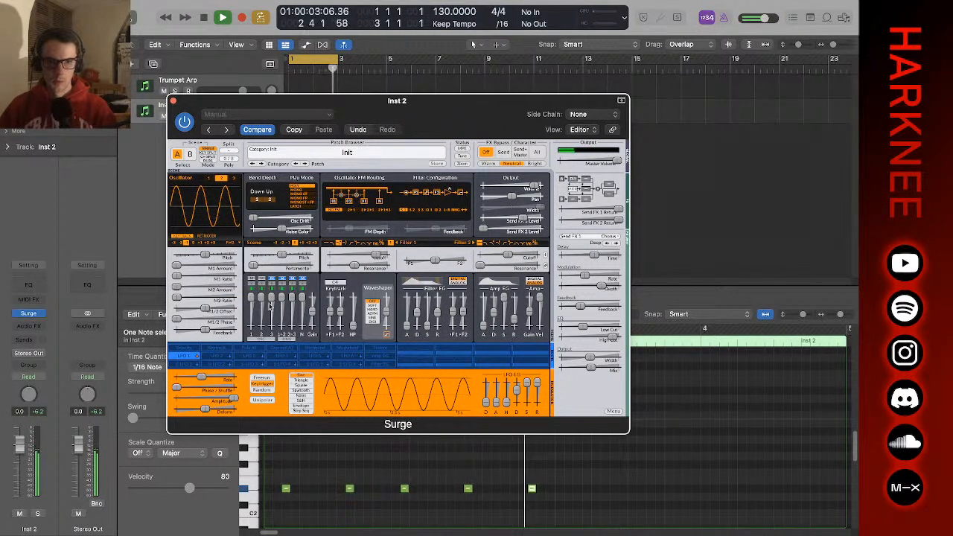
- Try out oscillator 2's M2 Ratio, then raise its M1 Amount and M1 Ratio slightly
left_click(177, 300)
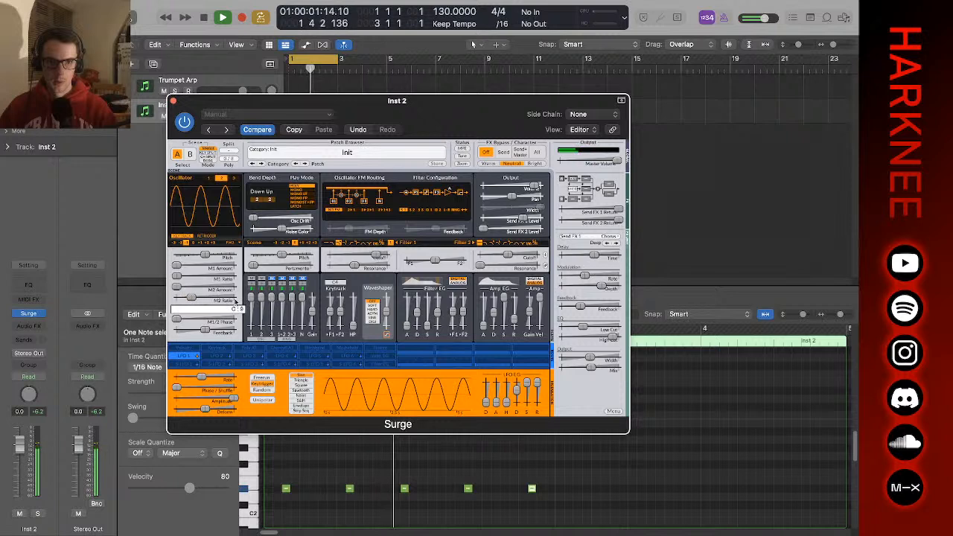
left_click(178, 277)
left_click_drag(179, 277, 204, 283)
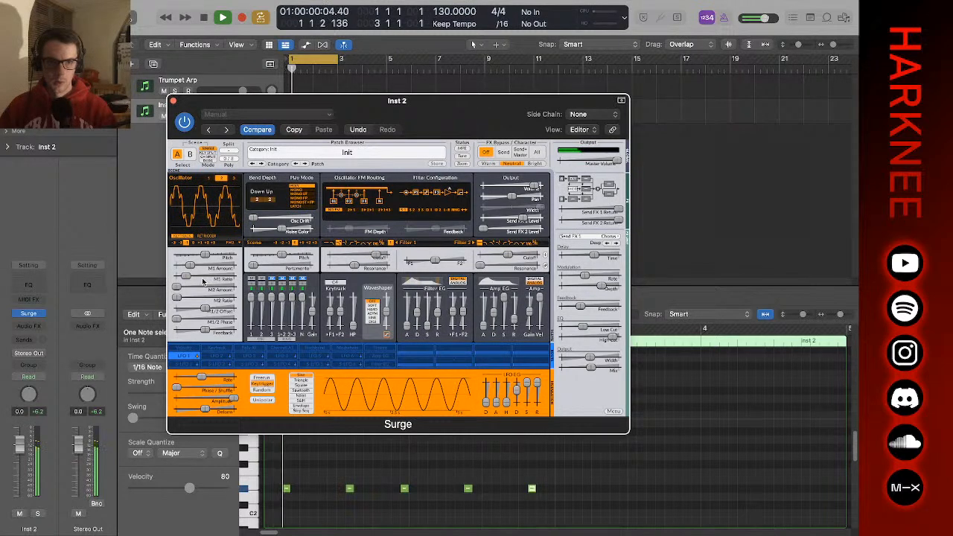
- Raise Filter 1's Cutoff close to maximum, lengthen the Amp EG's Release and restart the looped playback
left_click(371, 259)
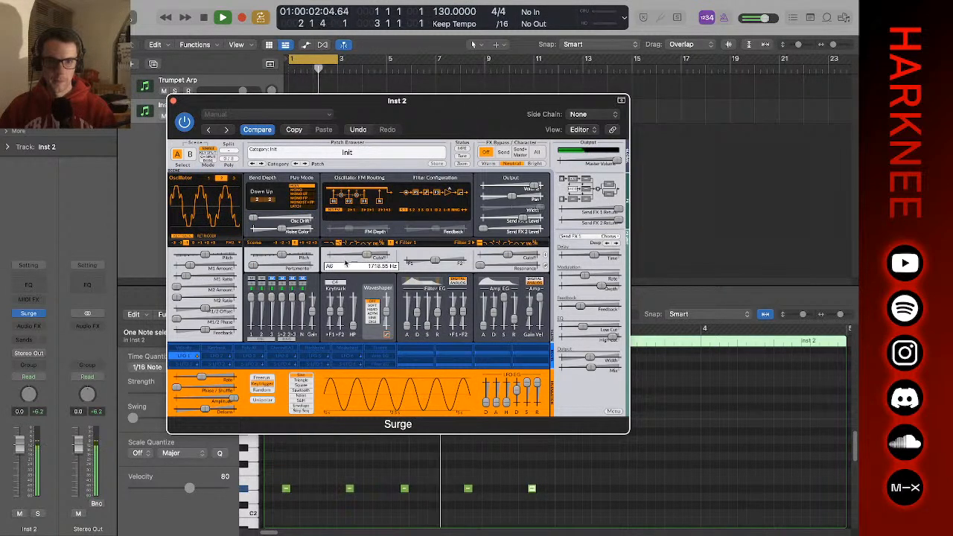
left_click_drag(371, 259, 397, 258)
left_click_drag(514, 320, 499, 296)
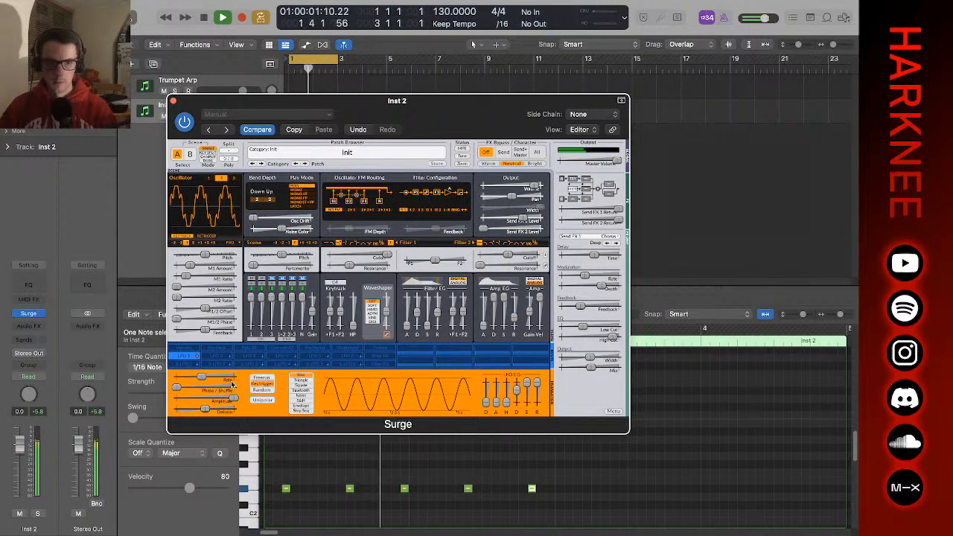
key("space")
key("space")
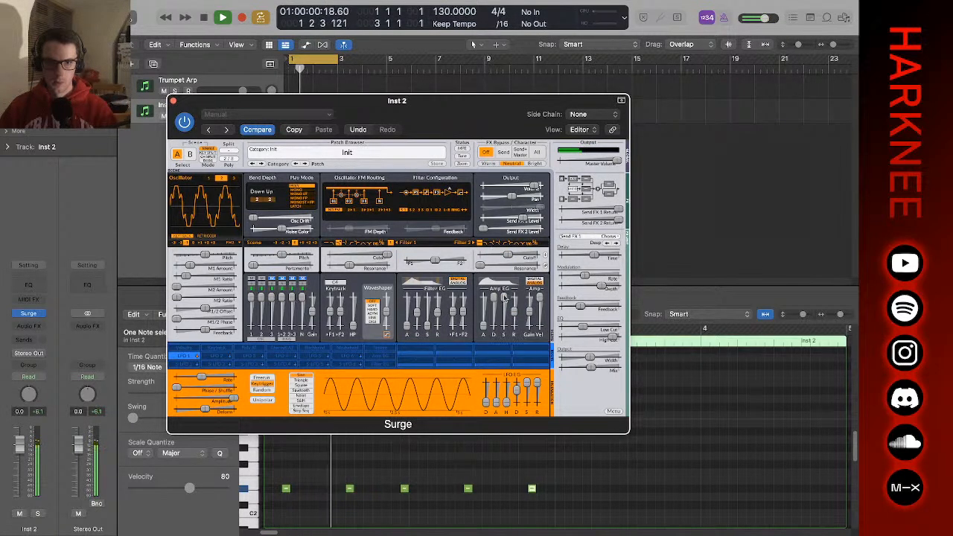
- Restart the loop and adjust the Amp EG's Decay while listening
key("space")
key("space")
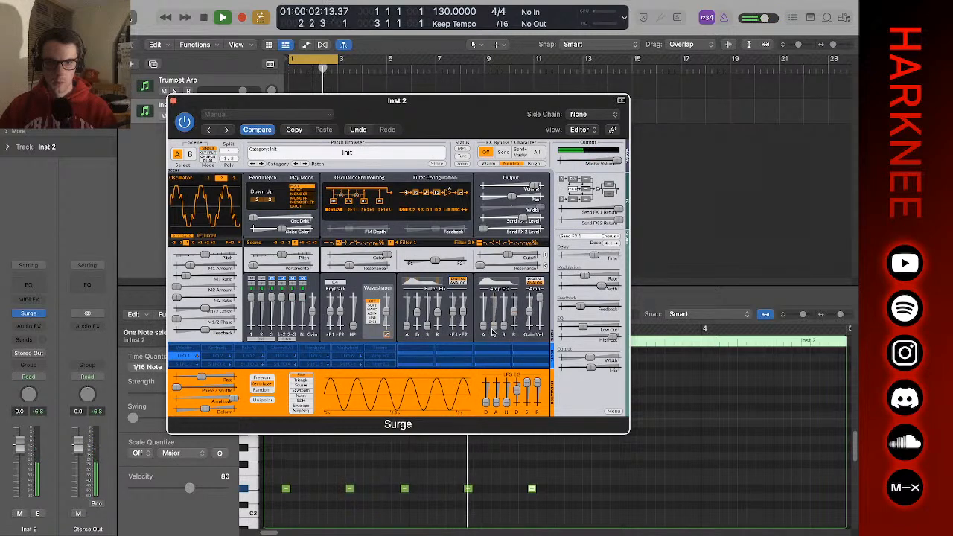
left_click_drag(496, 321, 496, 246)
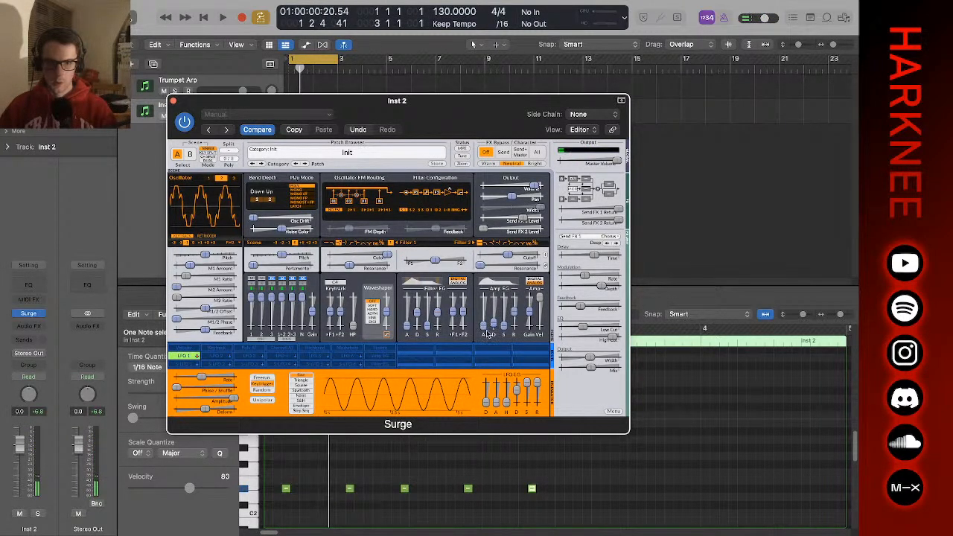
- Assign LFO 1 to modulate the Amp EG's Decay and raise the base Decay slightly during playback
left_click_drag(495, 323, 501, 274)
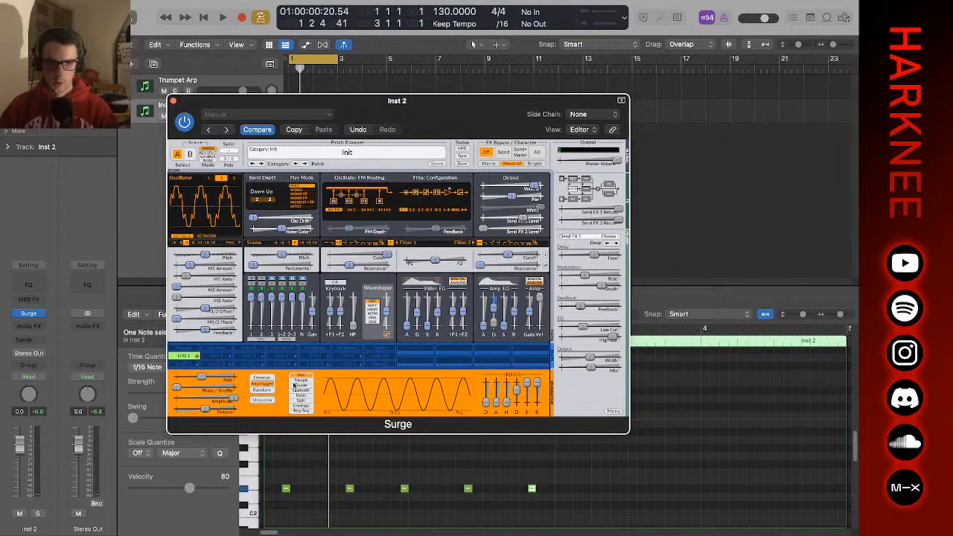
key("space")
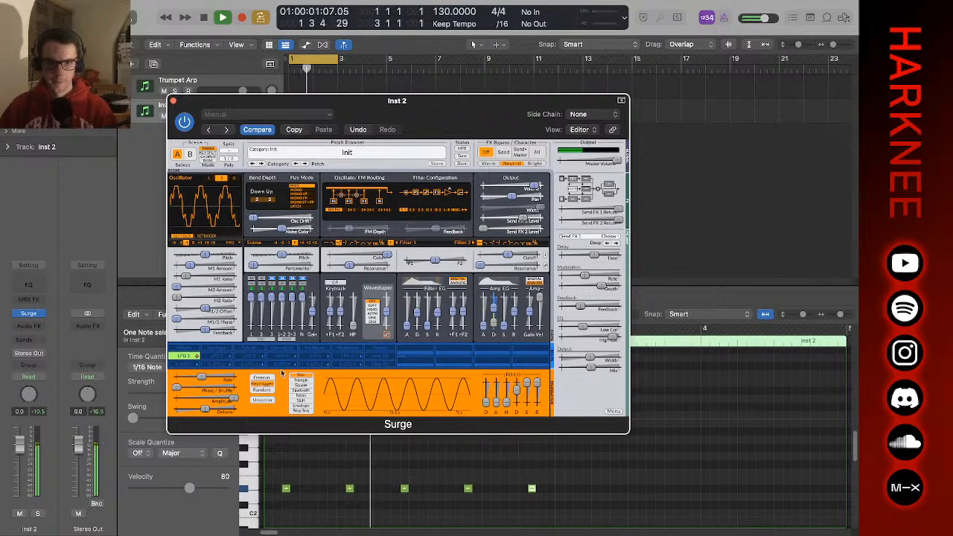
left_click(198, 356)
left_click_drag(496, 323, 498, 311)
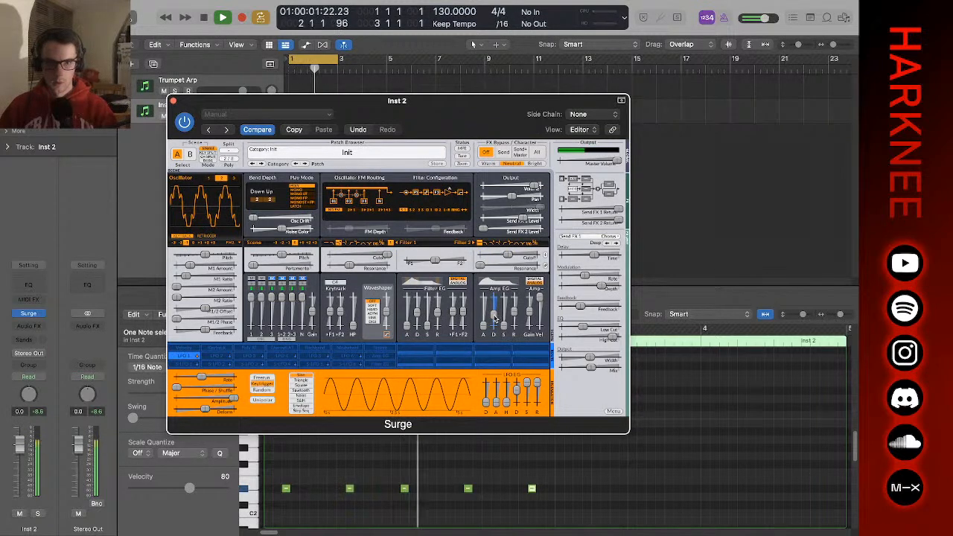
left_click(183, 356)
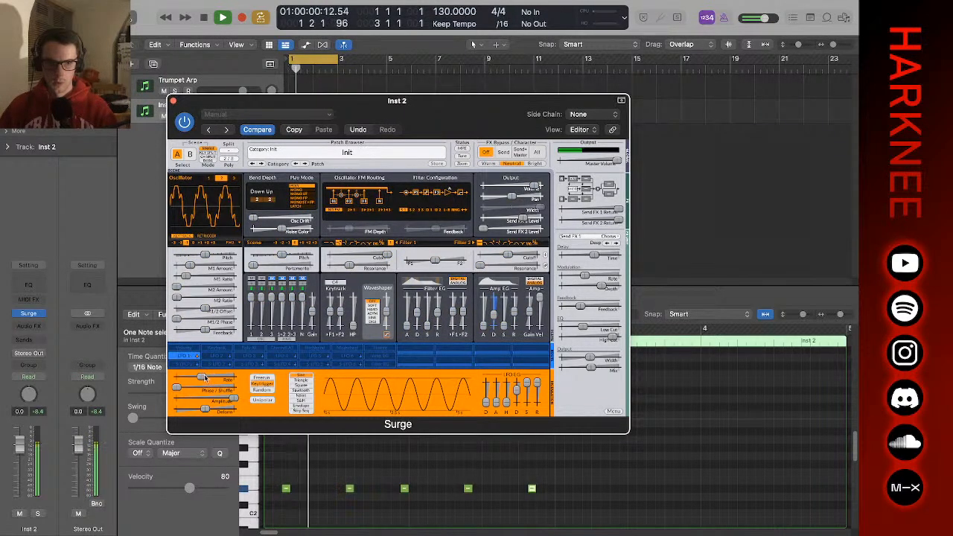
- Set LFO 1 to a faster Rate and its trigger mode to Random, then stop playback
left_click_drag(201, 378, 315, 380)
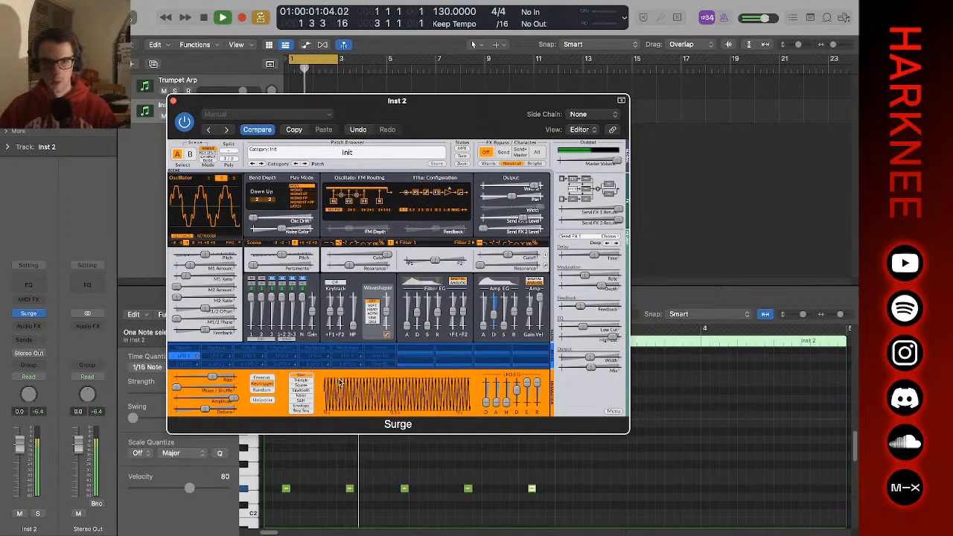
left_click_drag(212, 379, 178, 383)
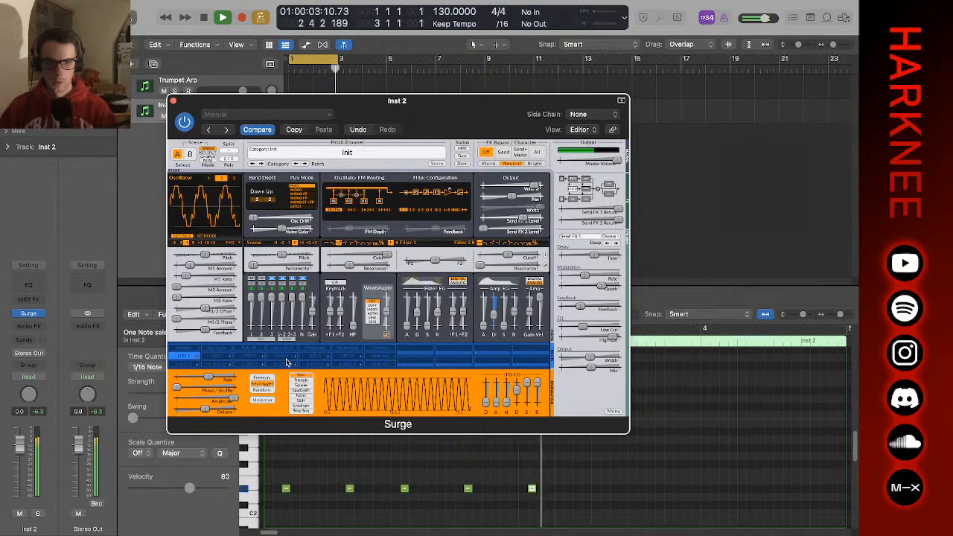
left_click_drag(208, 379, 138, 383)
left_click(262, 390)
key("space")
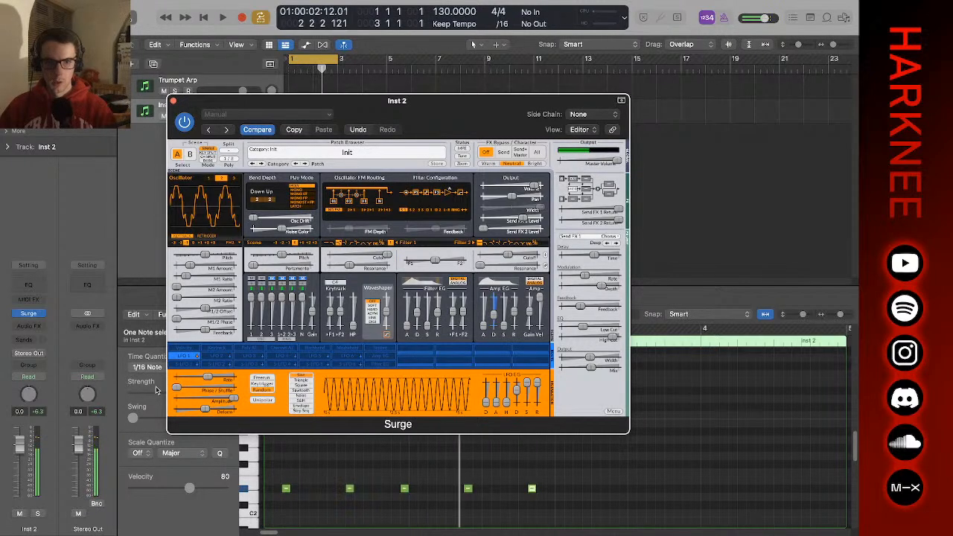
- Switch LFO 1 to the step sequencer shape and draw a varied pattern of positive and negative steps during playback
left_click(303, 411)
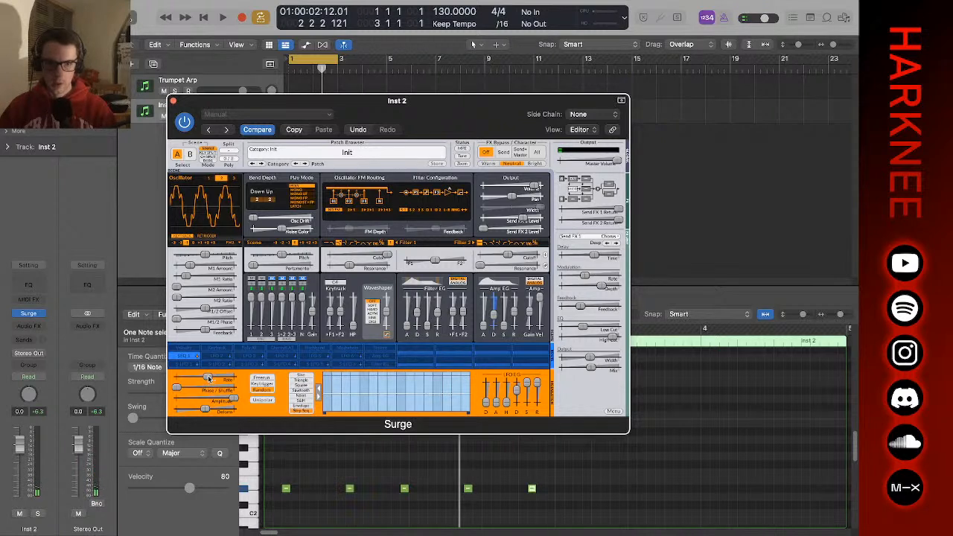
key("space")
left_click_drag(410, 385, 444, 379)
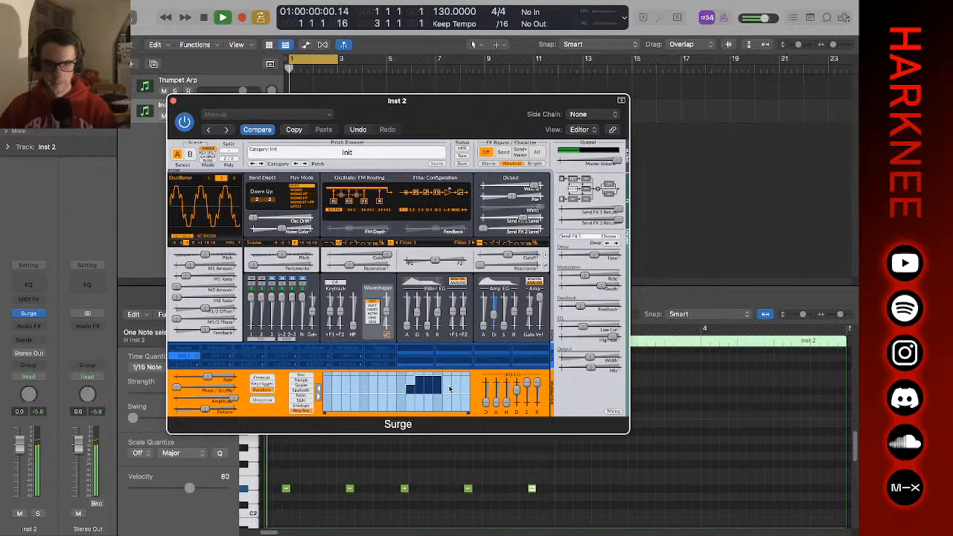
left_click(357, 402)
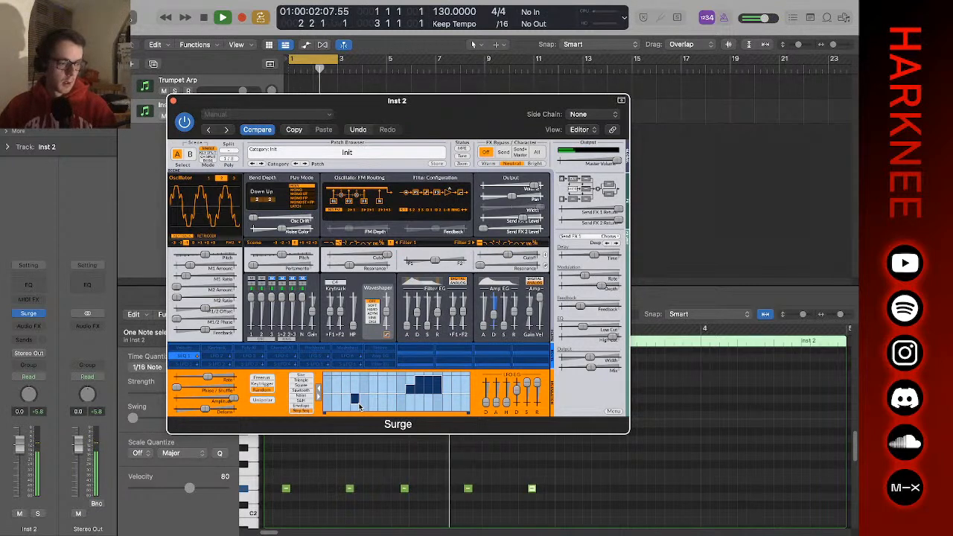
left_click(730, 229)
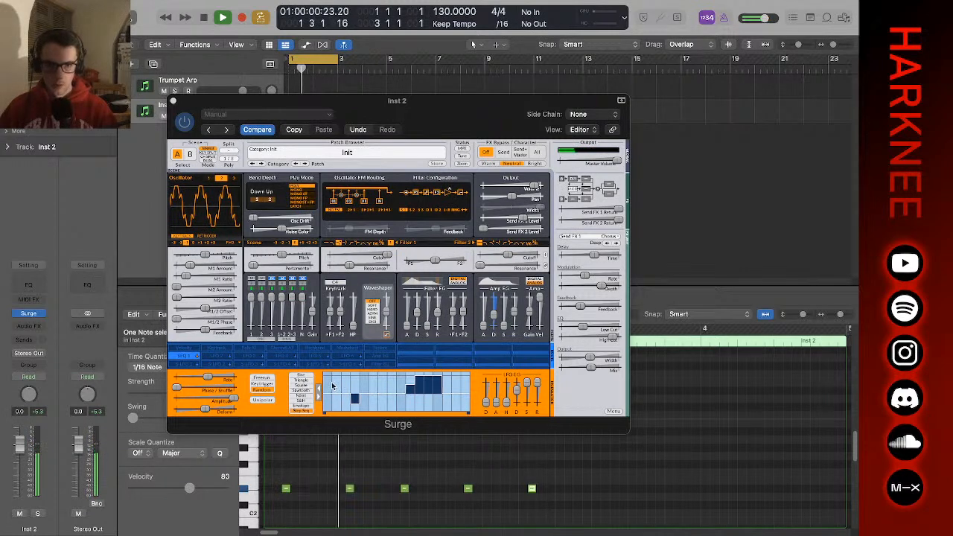
mouse_move(327, 384)
left_mouse_down()
mouse_move(421, 391)
mouse_move(466, 379)
left_mouse_up()
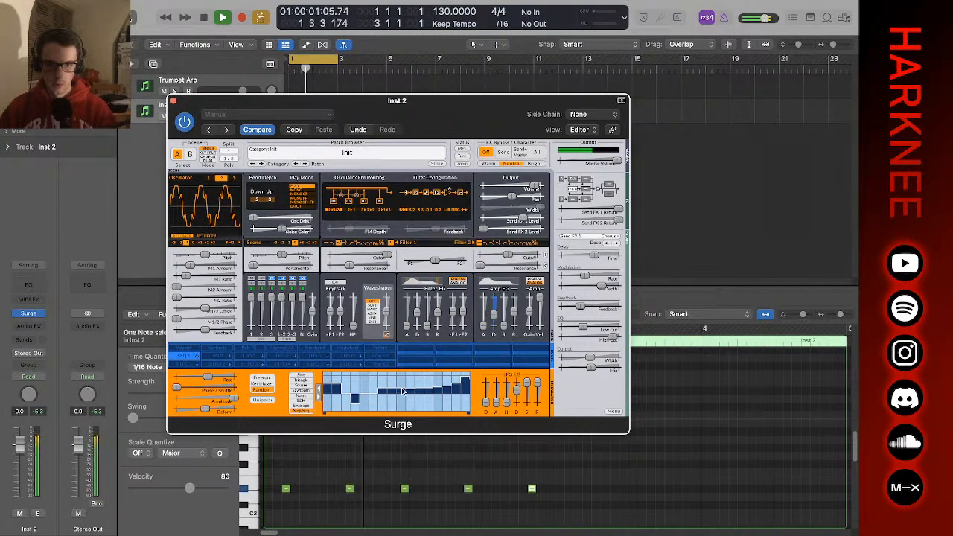
mouse_move(382, 394)
left_mouse_down()
mouse_move(411, 395)
mouse_move(413, 408)
left_mouse_up()
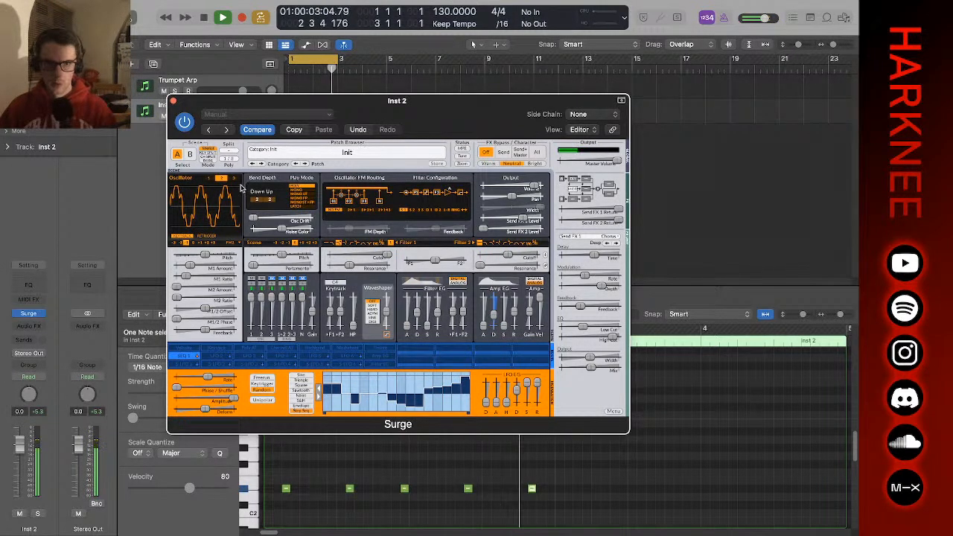
left_click(175, 102)
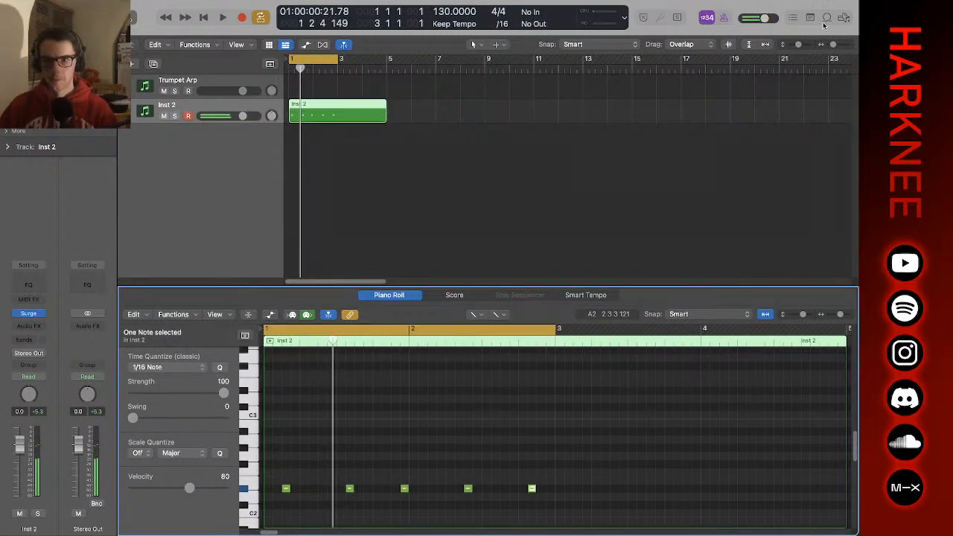
key("o")
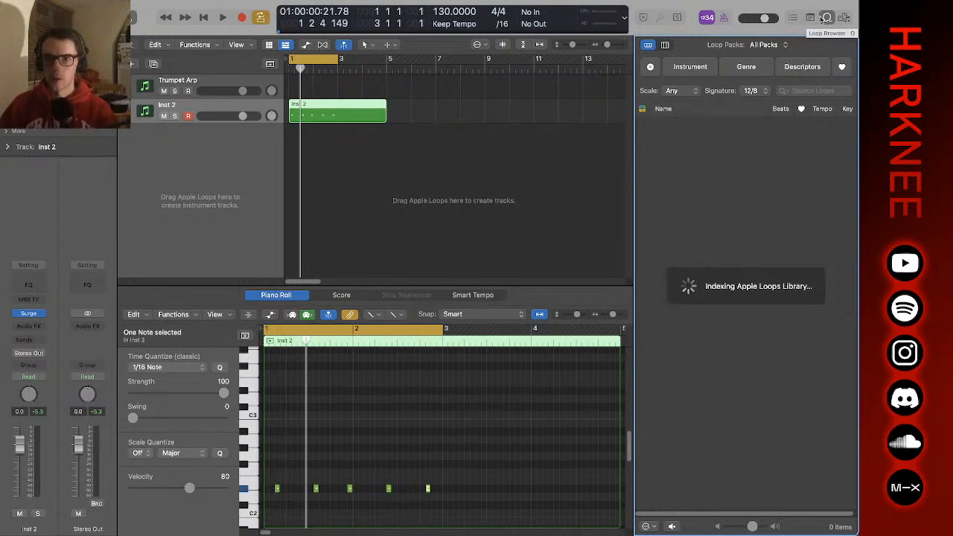
left_click(827, 18)
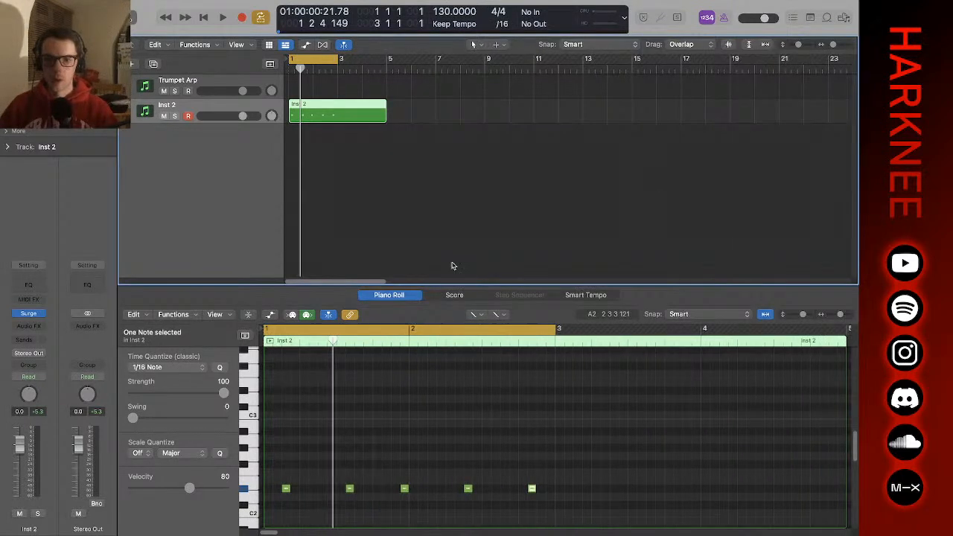
key("space")
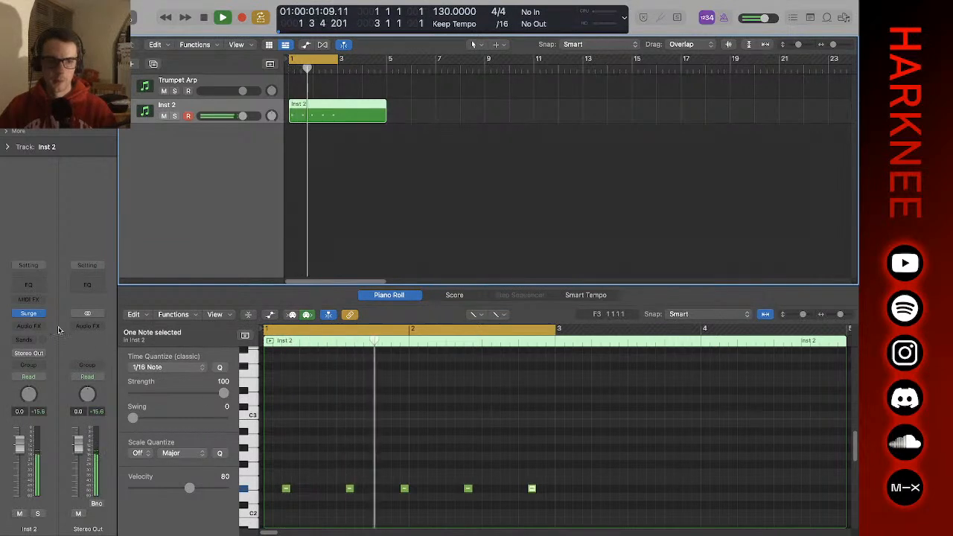
left_click(30, 315)
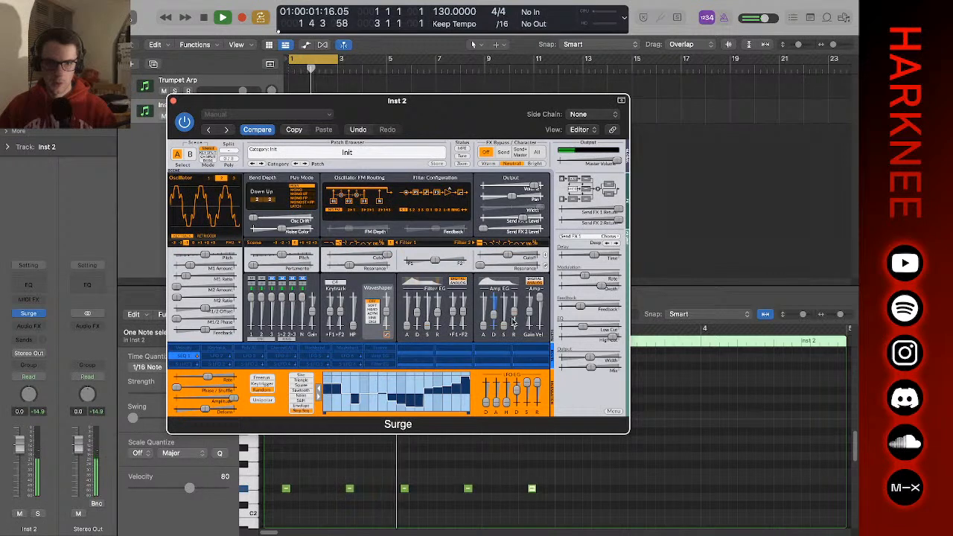
- Adjust the step sequencer's modulation of the Amp EG's Decay and raise the base Decay slightly
left_click(190, 357)
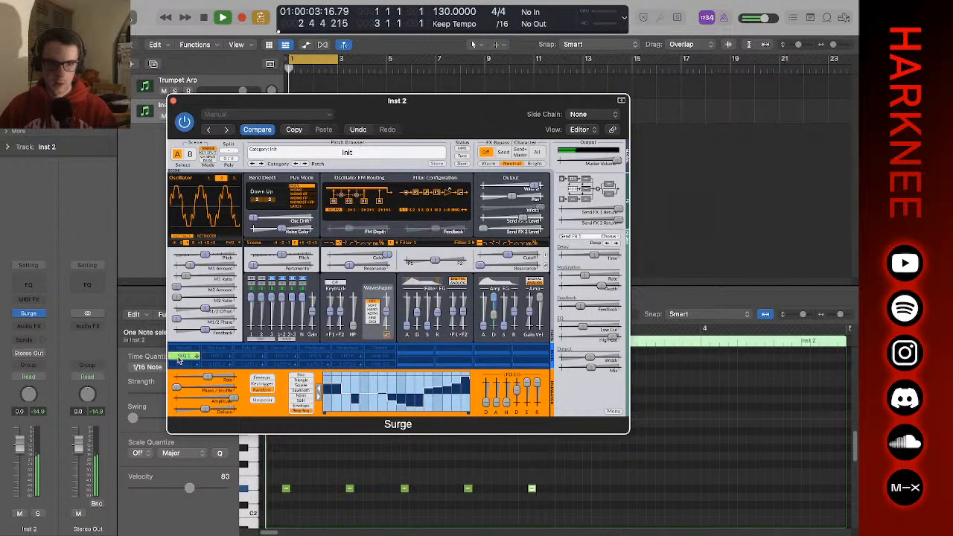
left_click(497, 336)
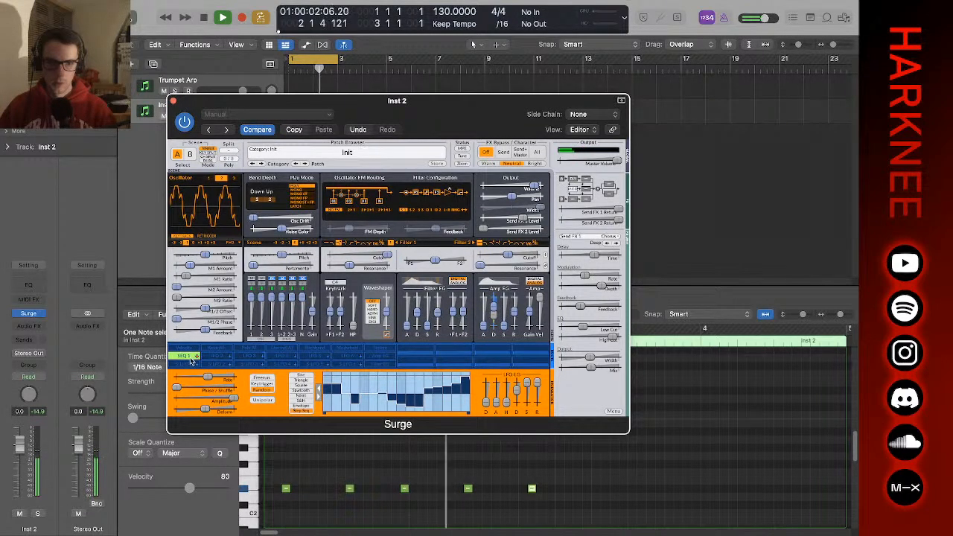
left_click(195, 357)
left_click_drag(495, 315, 499, 300)
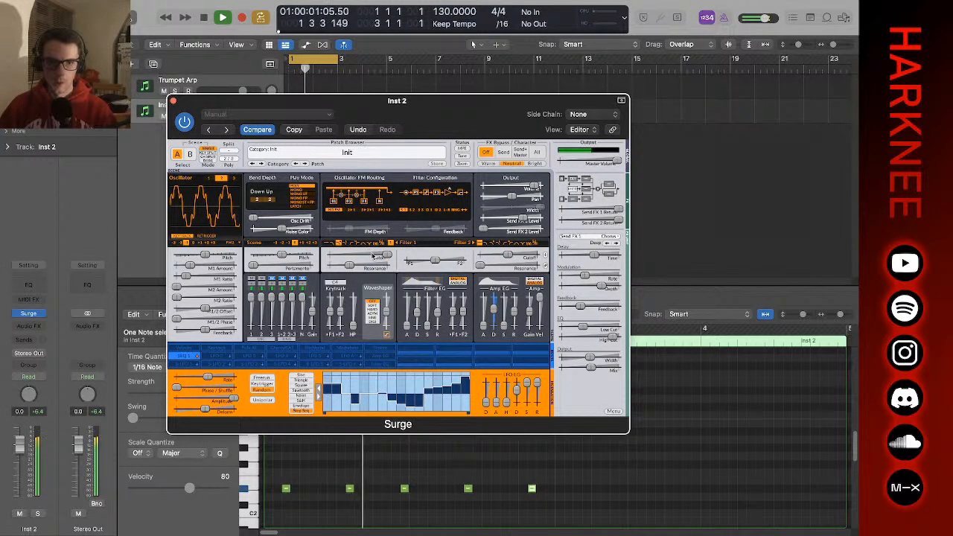
- Try a lower Filter 1 Cutoff and raise the second oscillator's M2 Ratio slightly while auditioning the loop
mouse_move(356, 256)
left_mouse_down()
mouse_move(382, 257)
mouse_move(364, 257)
left_mouse_up()
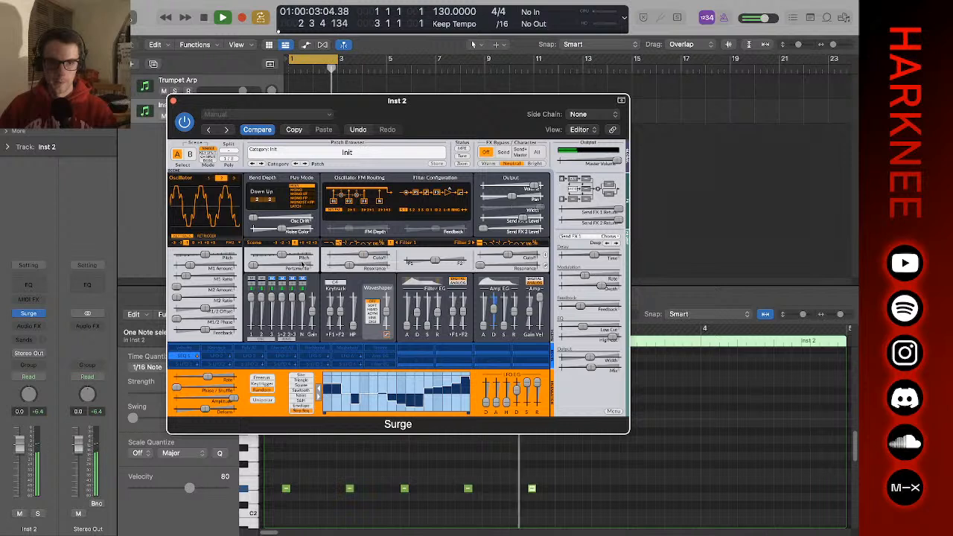
left_click_drag(178, 299, 211, 290)
key("space")
key("space")
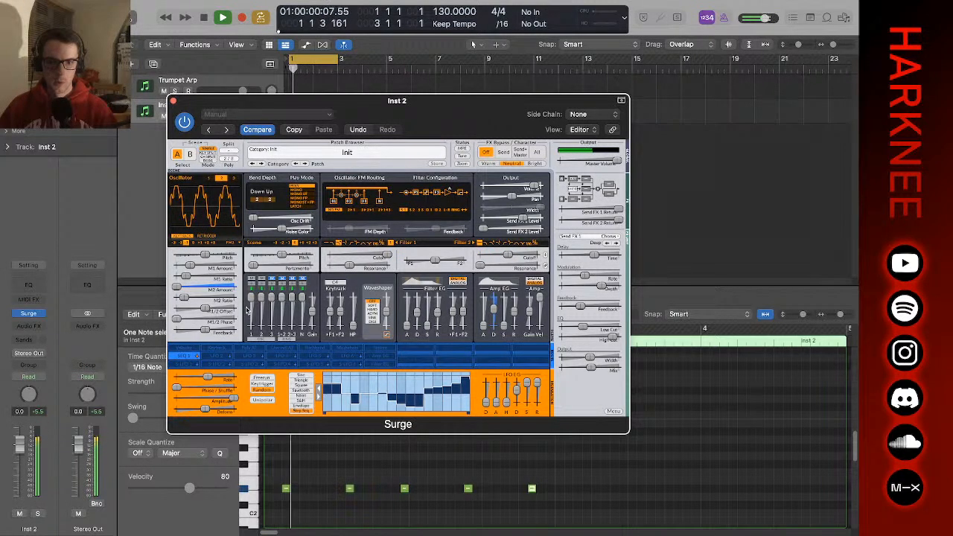
key("space")
- Increase the step sequencer's modulation of the second oscillator's M2 Amount, audition the loop and leave modulation assignment mode
left_click(192, 357)
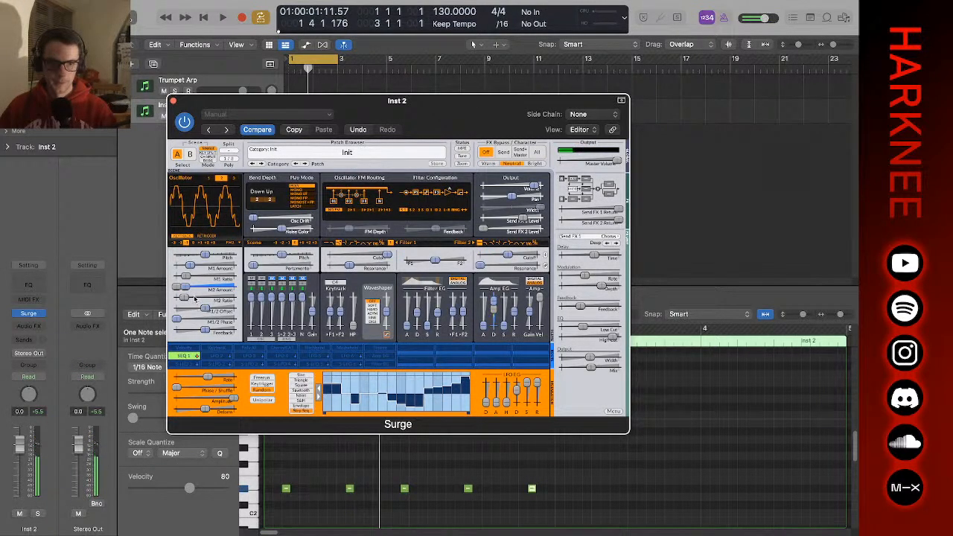
left_click_drag(186, 288, 201, 288)
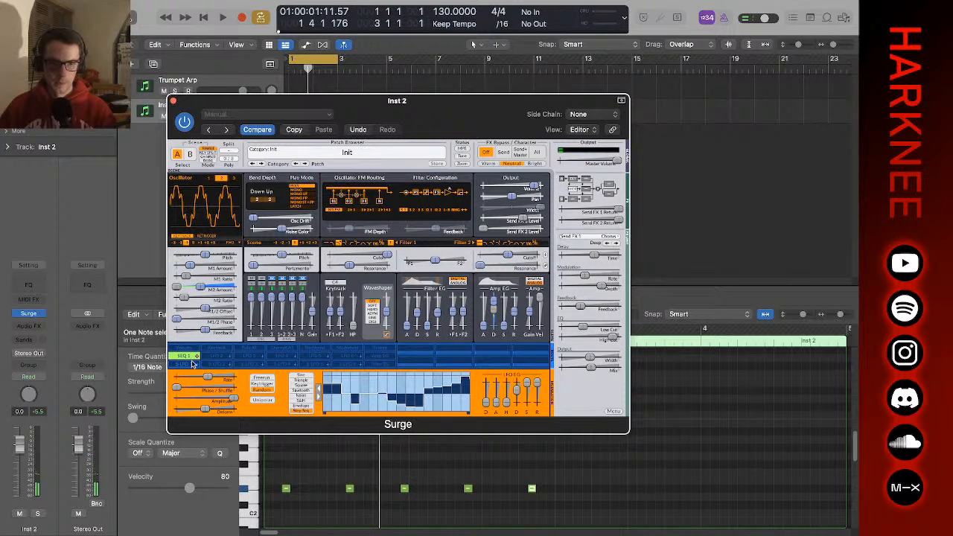
key("space")
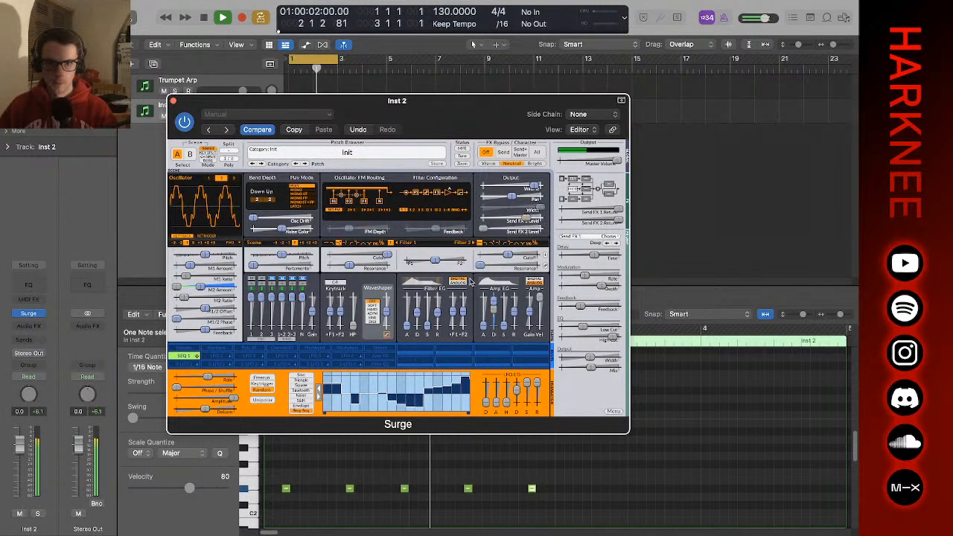
left_click(185, 356)
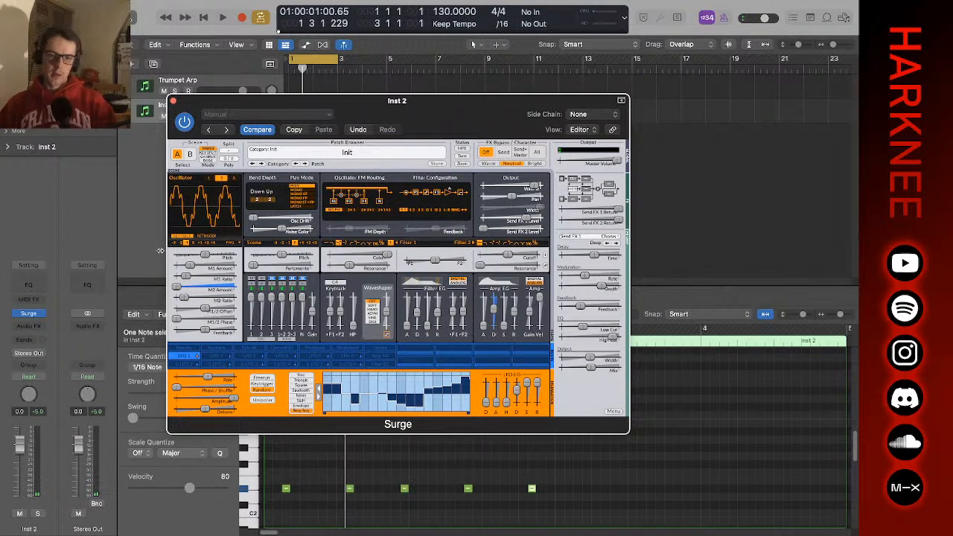
- Close the Surge window and rename the Inst 2 track as Stabby Sound
left_click(174, 101)
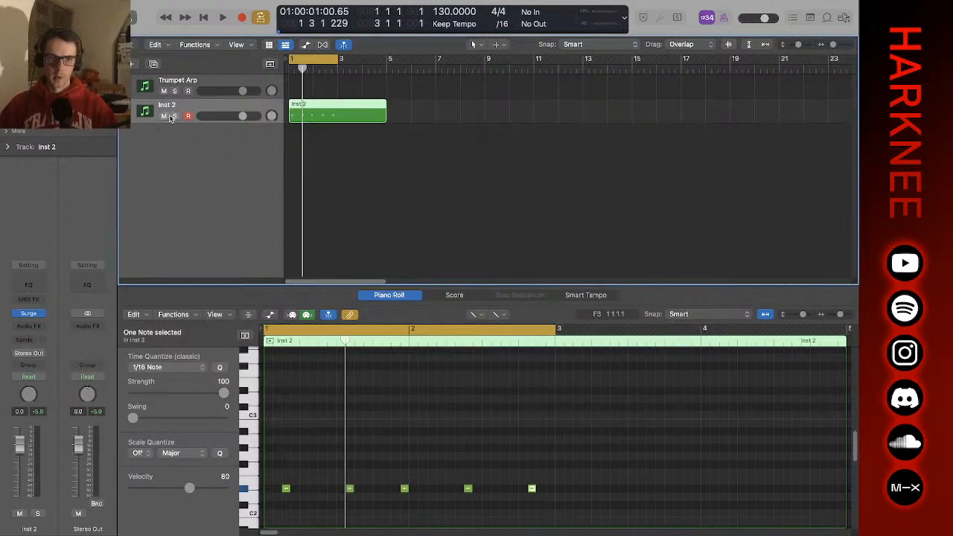
key("space")
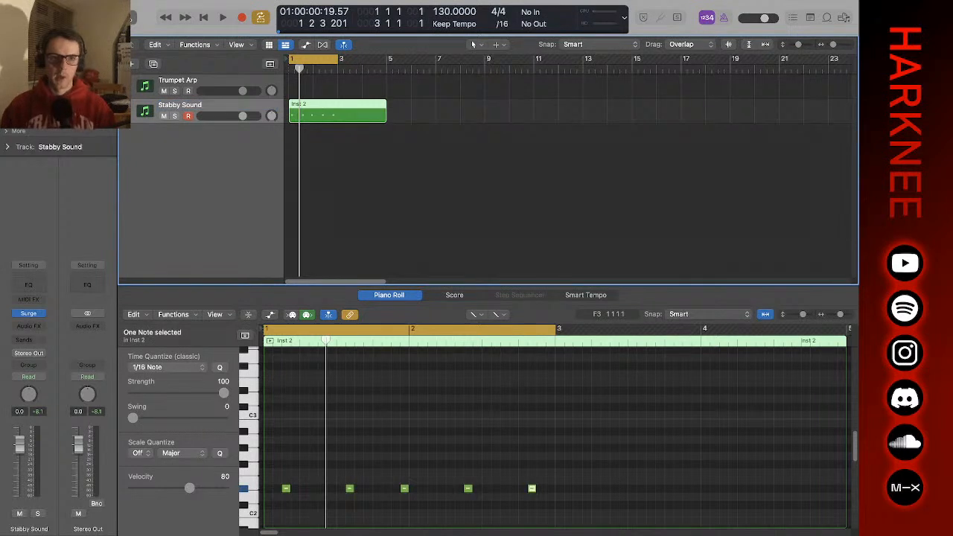
key("super+Tab")
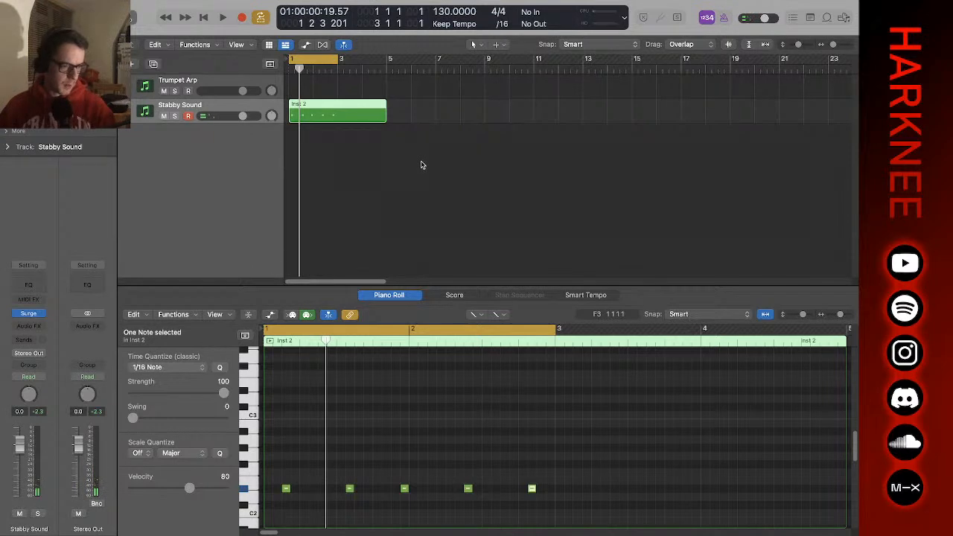
- Create a new software instrument track with Surge, hide the library and open the synth's editor above the piano roll
left_click(134, 65)
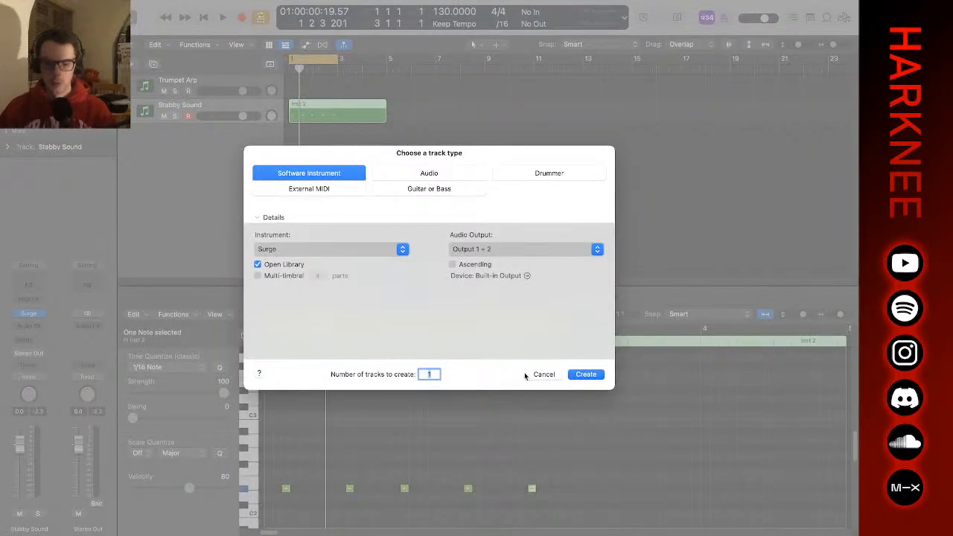
key("Return")
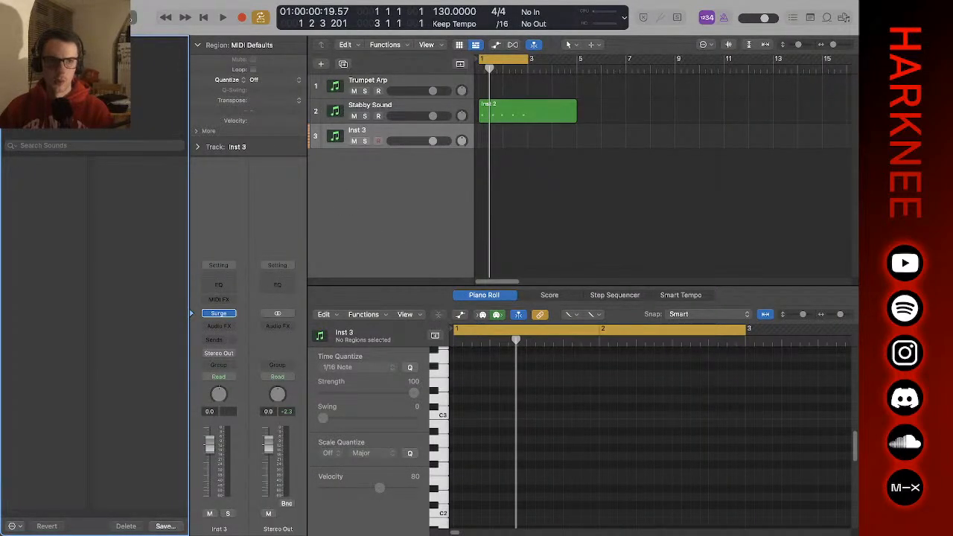
key("y")
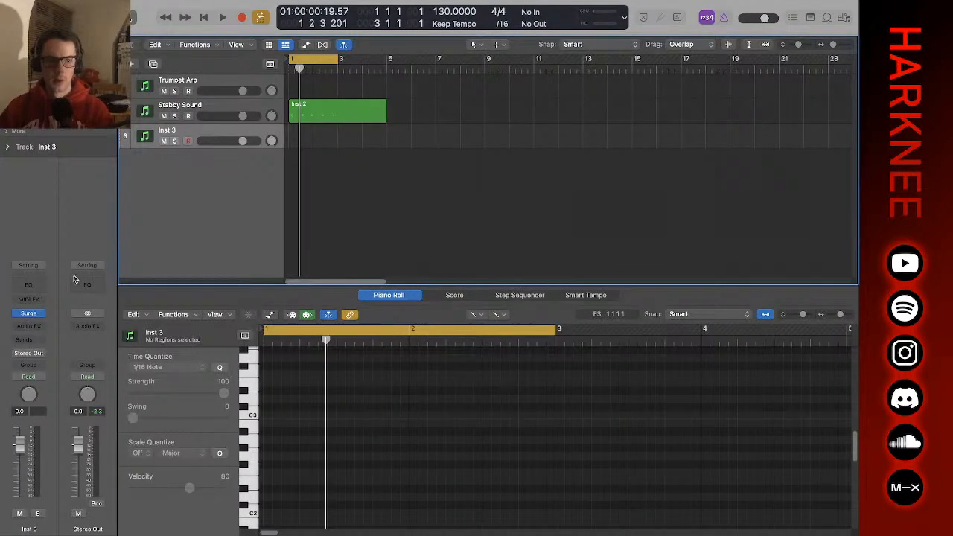
left_click(31, 314)
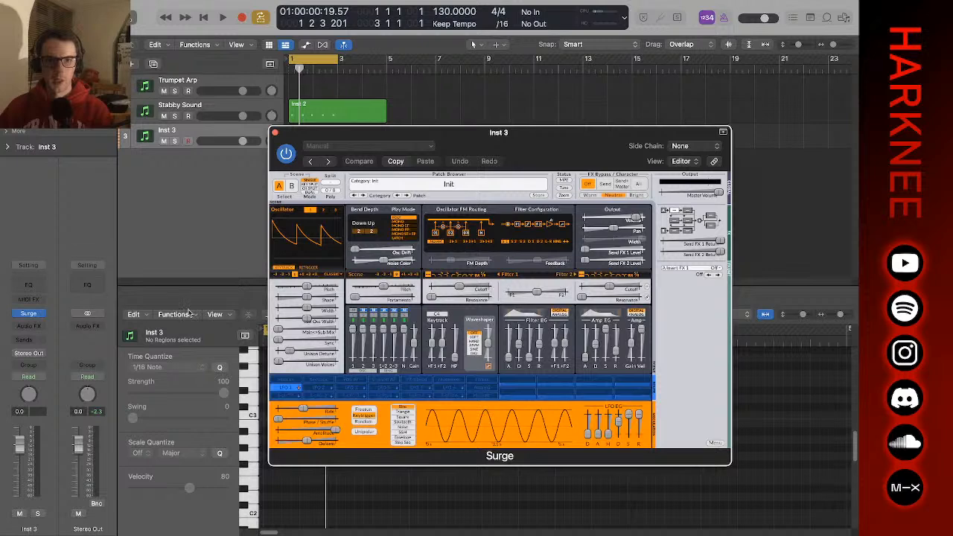
left_click_drag(563, 151, 465, 112)
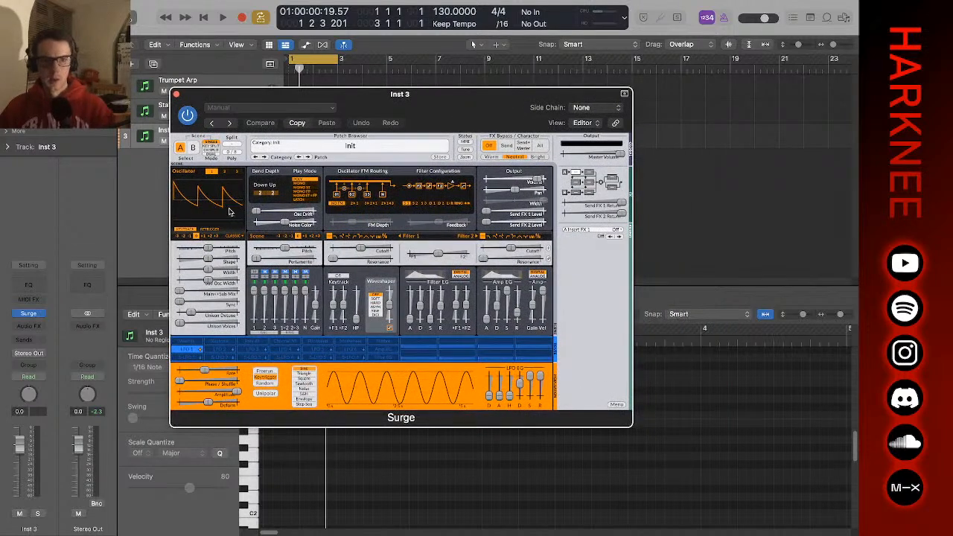
- Set the first oscillator's type to S&H Noise
left_click(235, 242)
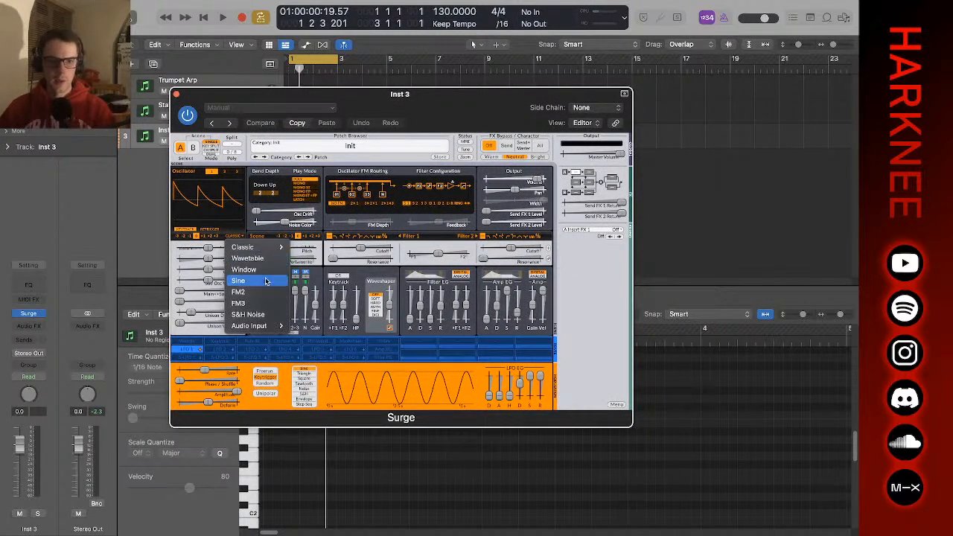
mouse_move(274, 325)
left_click(237, 281)
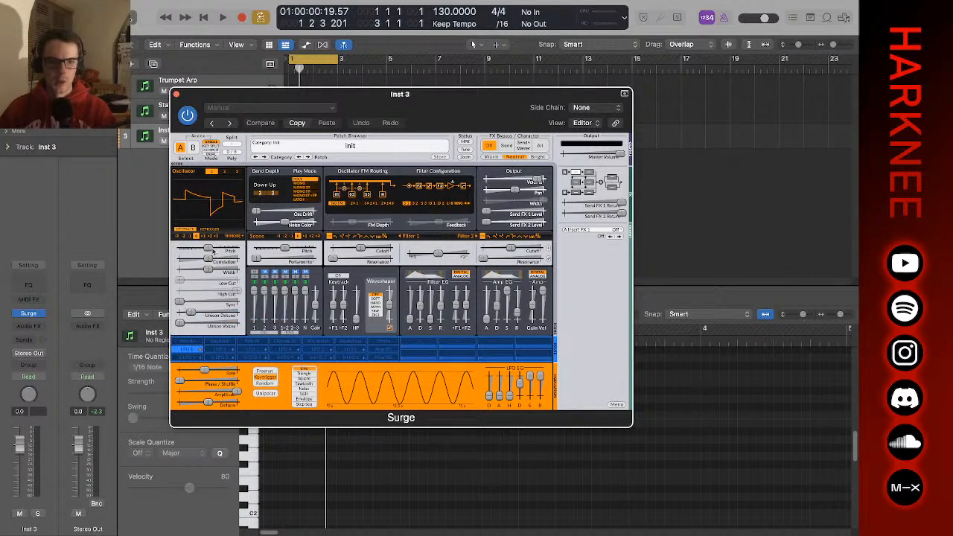
left_click(234, 243)
mouse_move(263, 252)
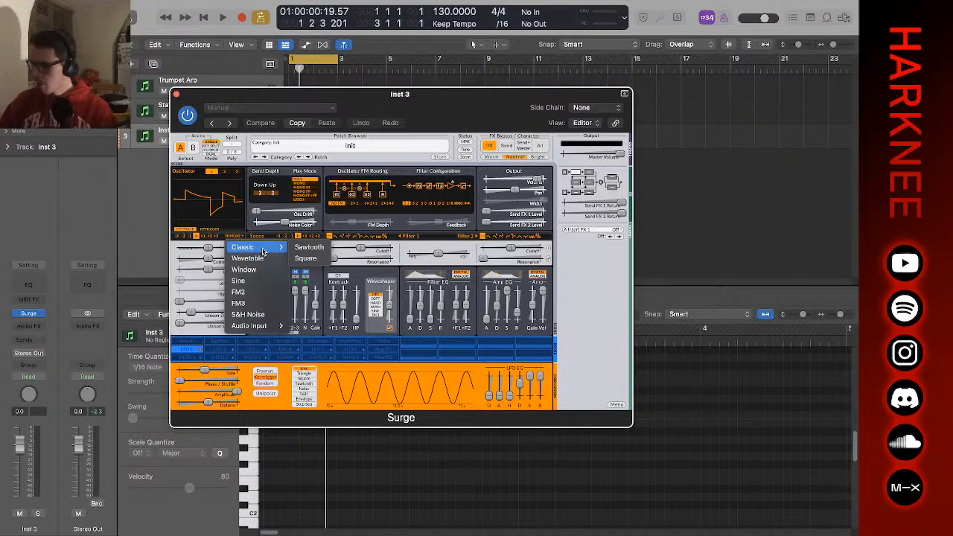
left_click(403, 148)
- Load the Drum One preset from the factory Percussion category
left_click(373, 151)
mouse_move(458, 181)
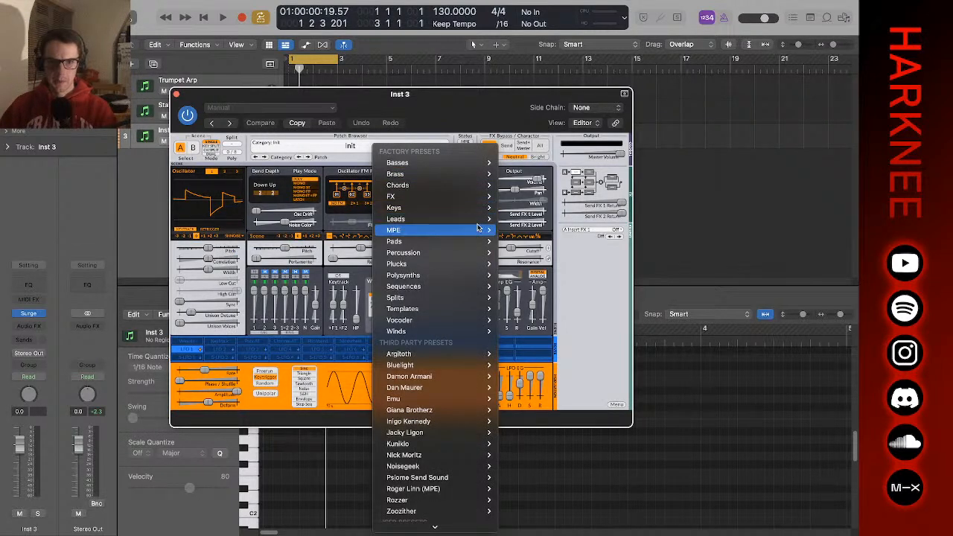
mouse_move(478, 228)
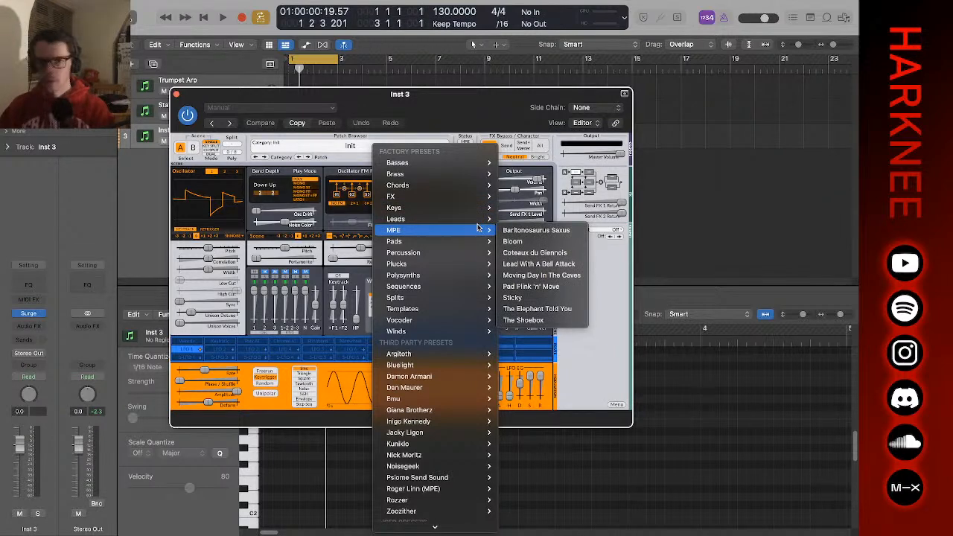
mouse_move(469, 252)
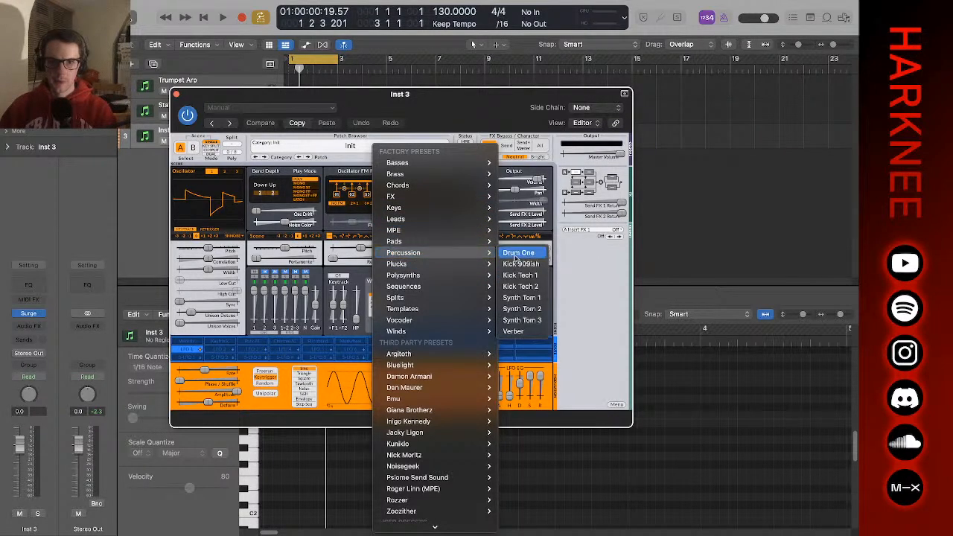
left_click(516, 253)
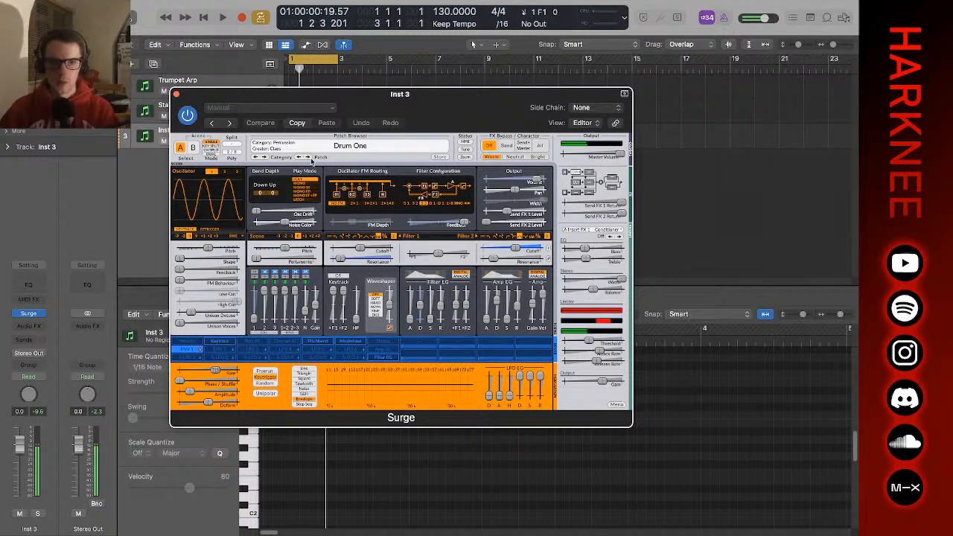
- Audition the following Percussion patches one by one, from Kick 909ish through Kick Tech 1 and 2 to Synth Tom 3
left_click(310, 157)
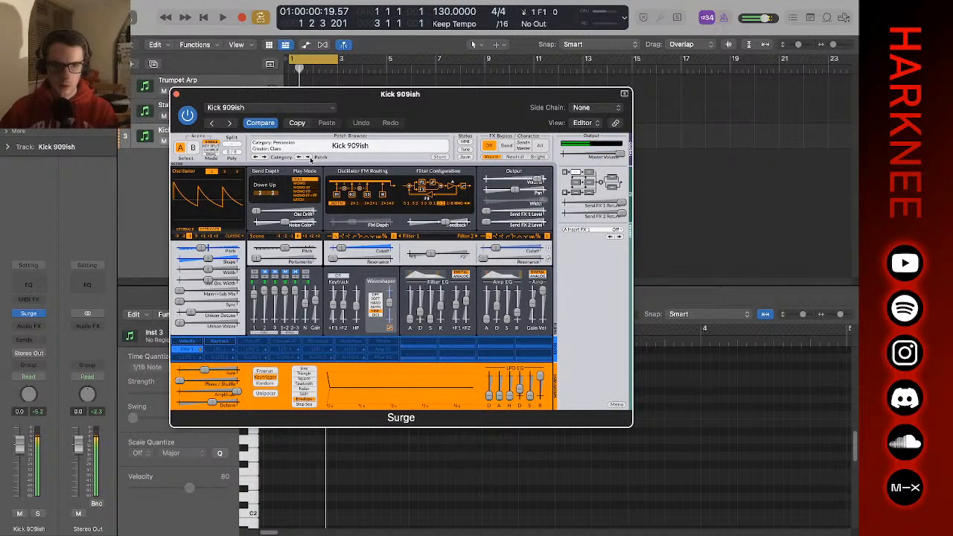
left_click(310, 157)
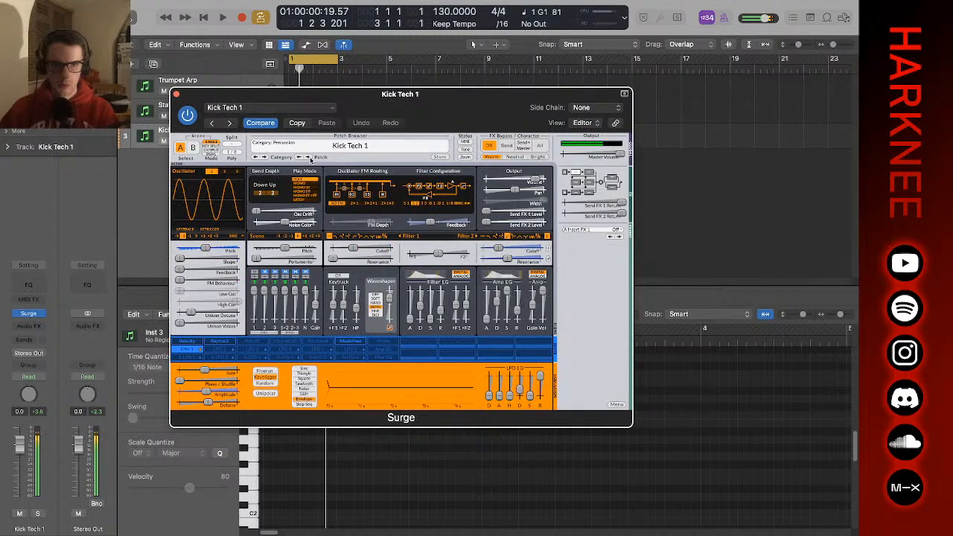
left_click(310, 158)
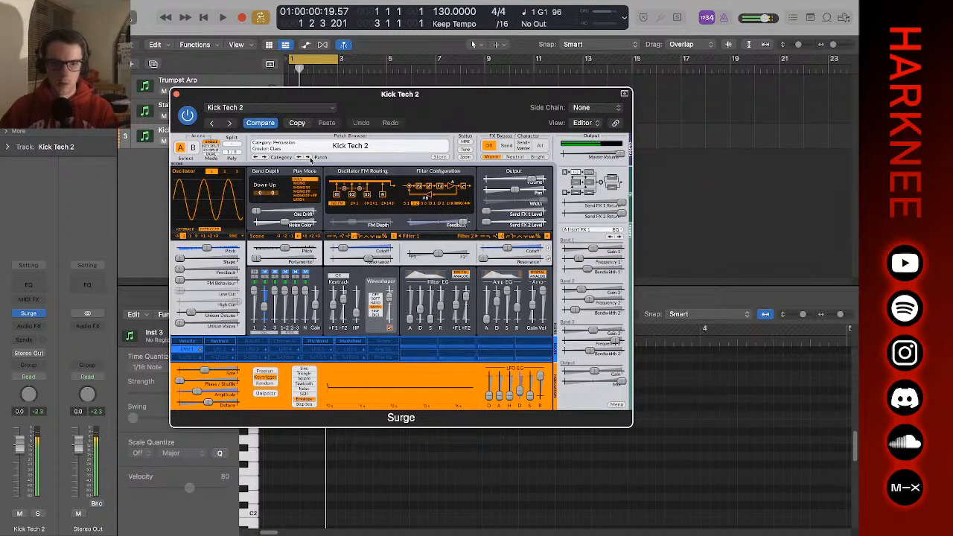
left_click(311, 158)
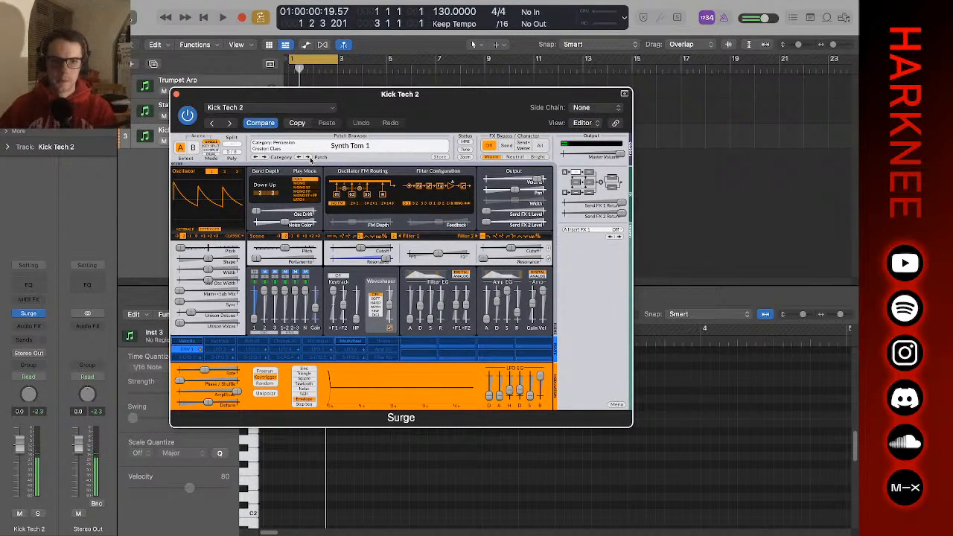
left_click(311, 158)
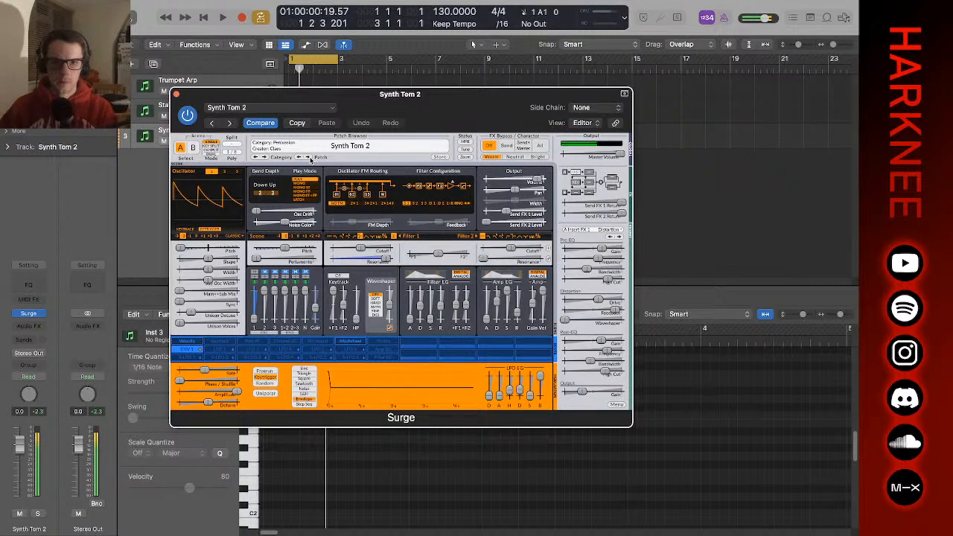
left_click(311, 158)
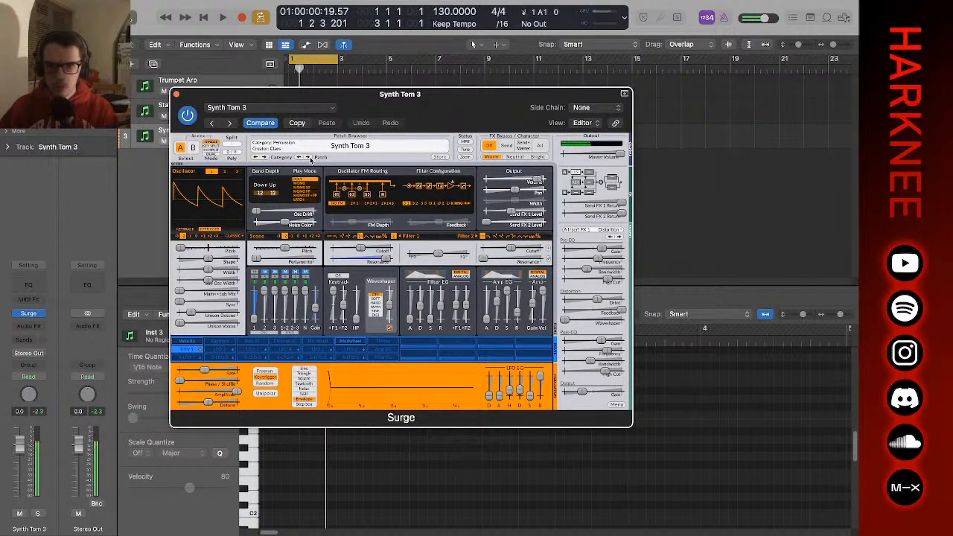
- Load the Verber preset from the factory Percussion category
left_click(329, 147)
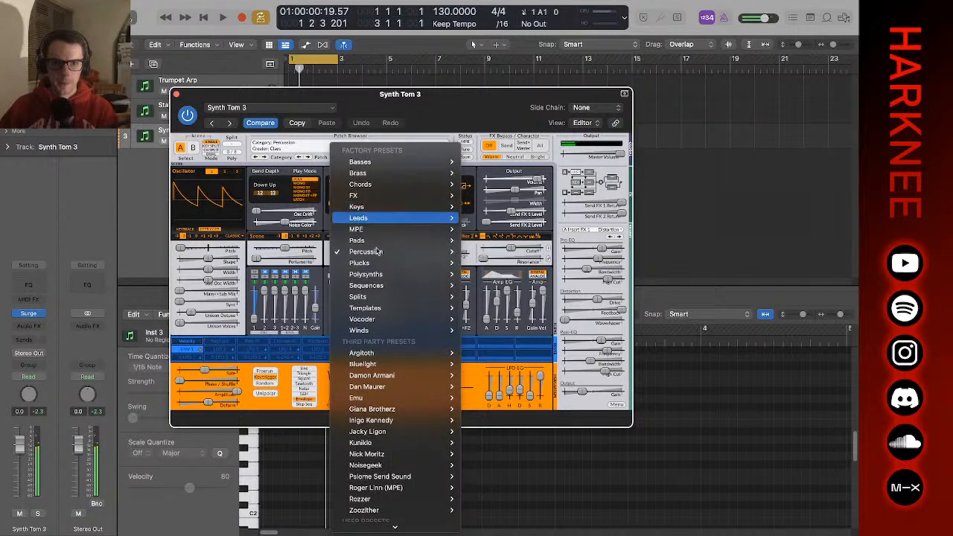
mouse_move(415, 256)
left_click(505, 330)
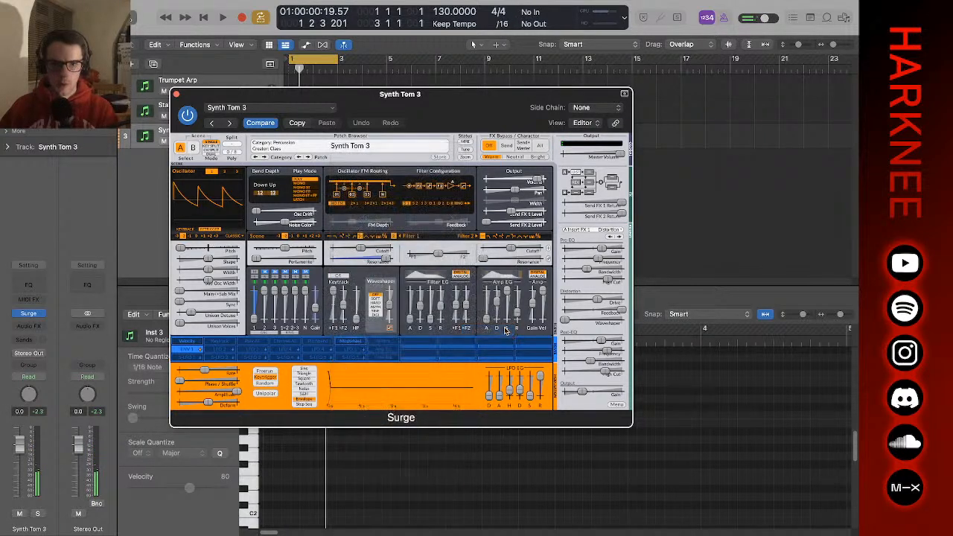
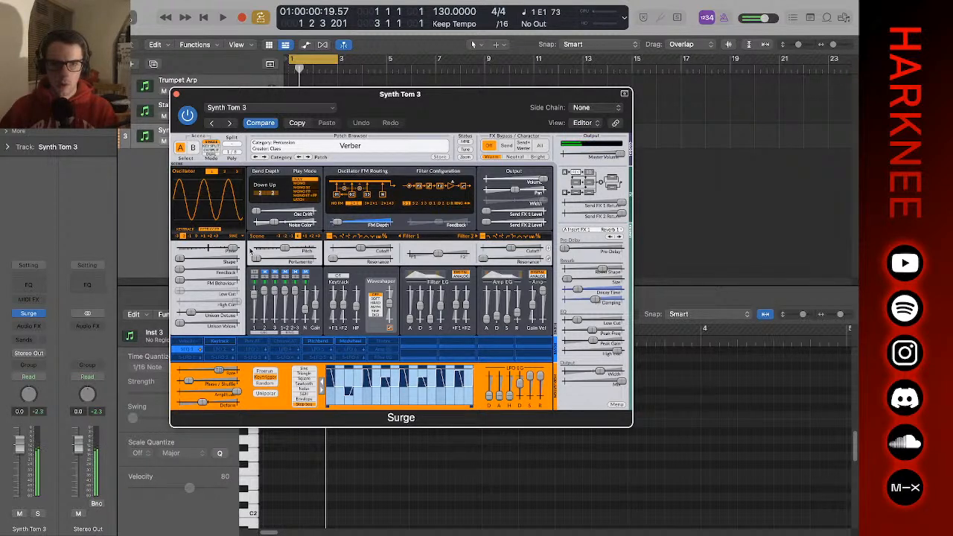
- Inspect the settings of the Verber patch's second and third oscillators
left_click(224, 172)
left_click(237, 172)
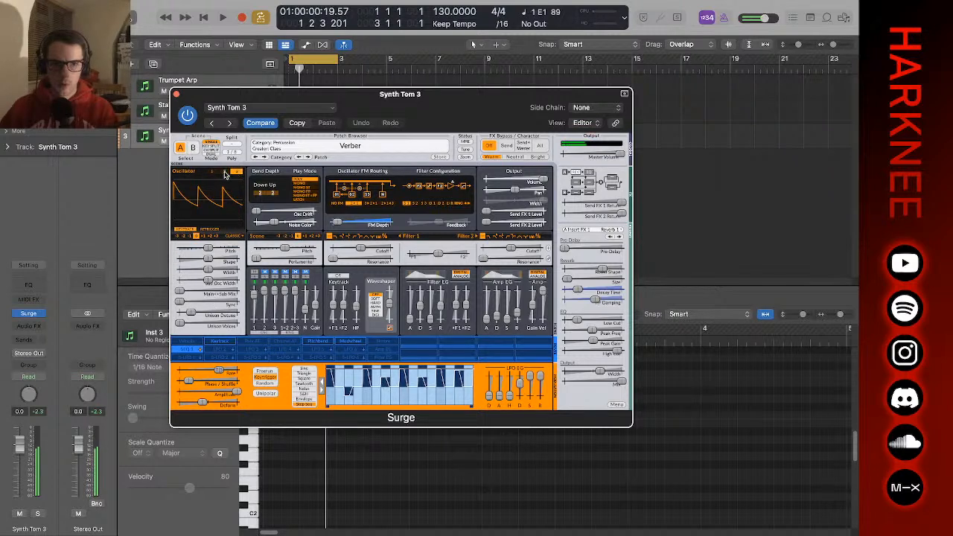
left_click(225, 172)
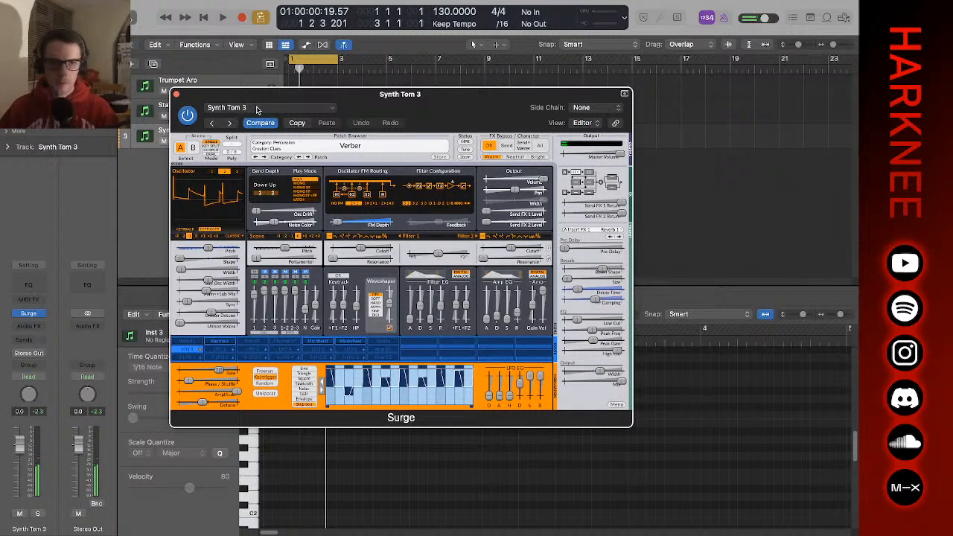
left_click(350, 145)
left_click(387, 113)
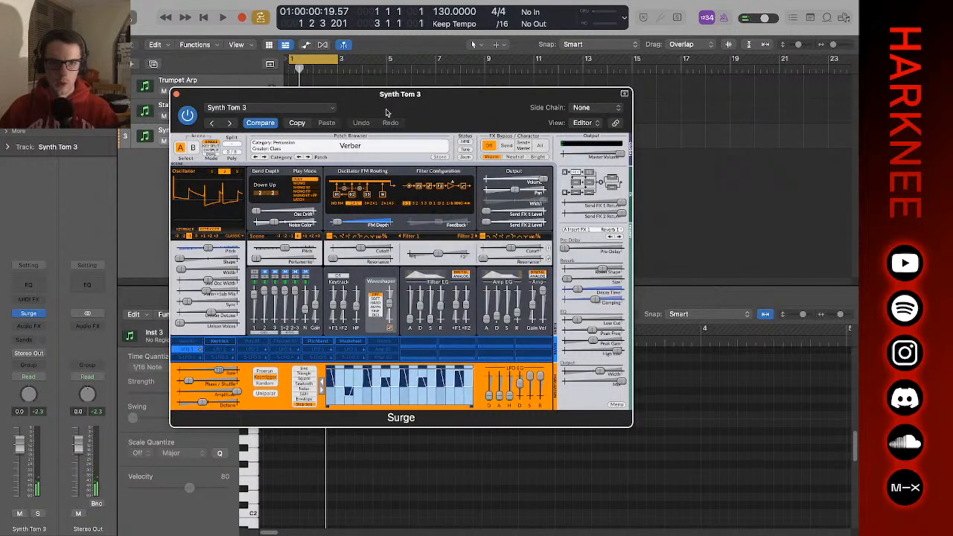
left_click(315, 109)
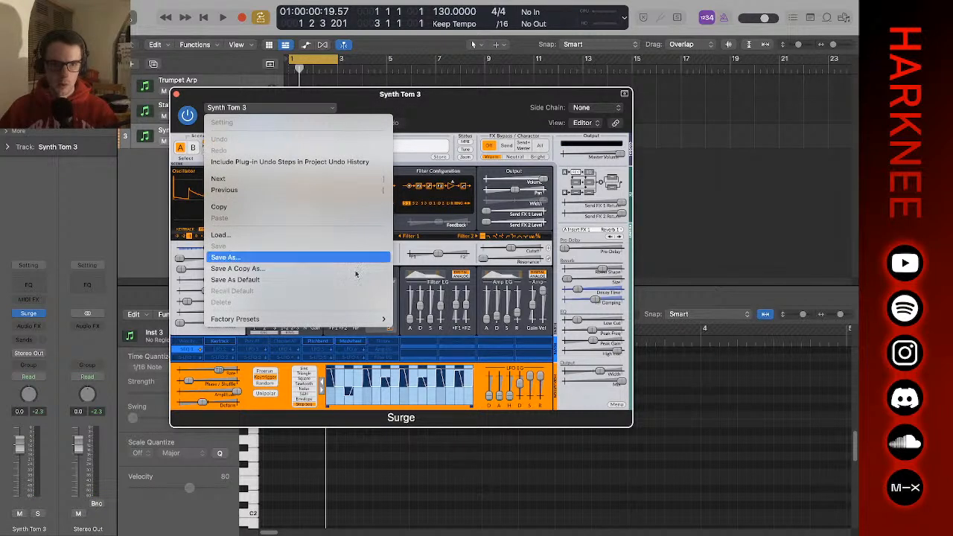
left_click(418, 139)
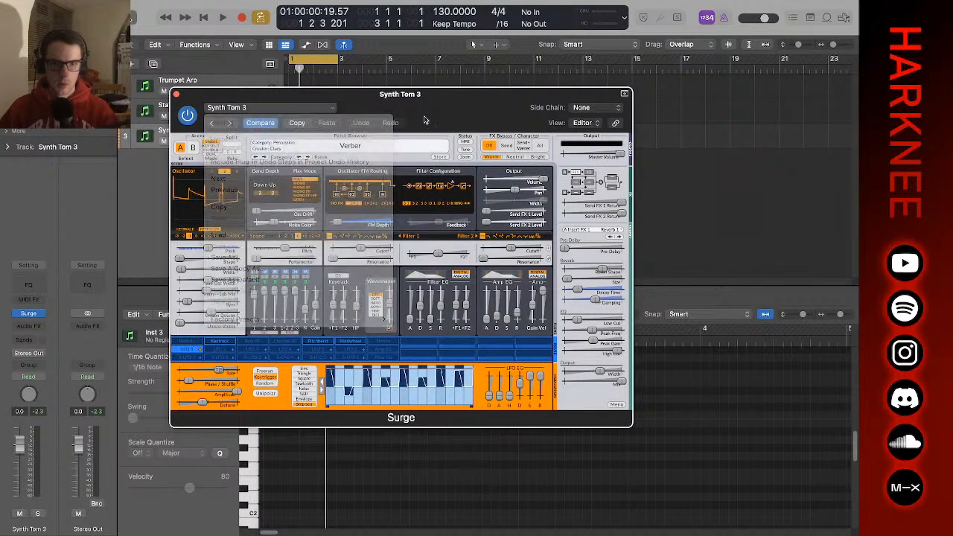
- Look up the user presets stored under the Lead category in the patch browser
left_click(395, 146)
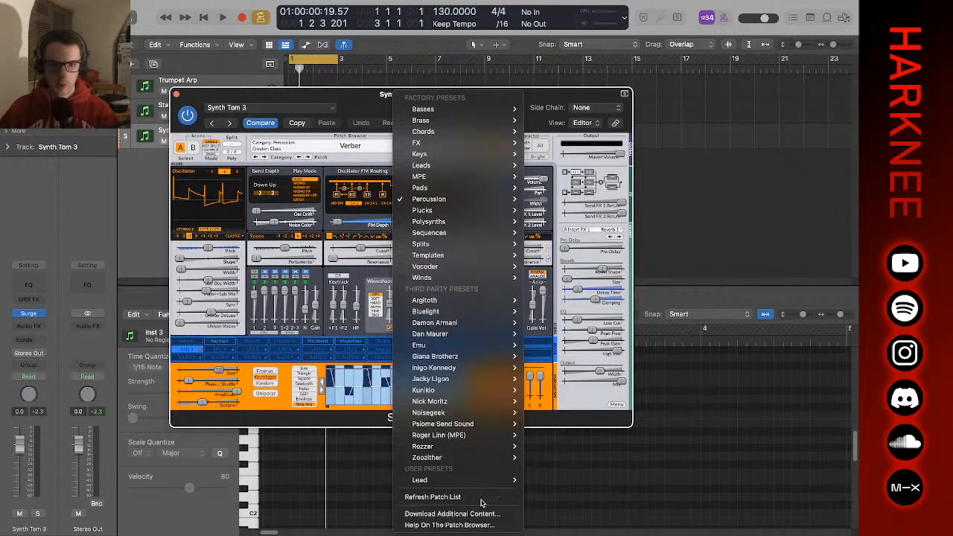
mouse_move(476, 480)
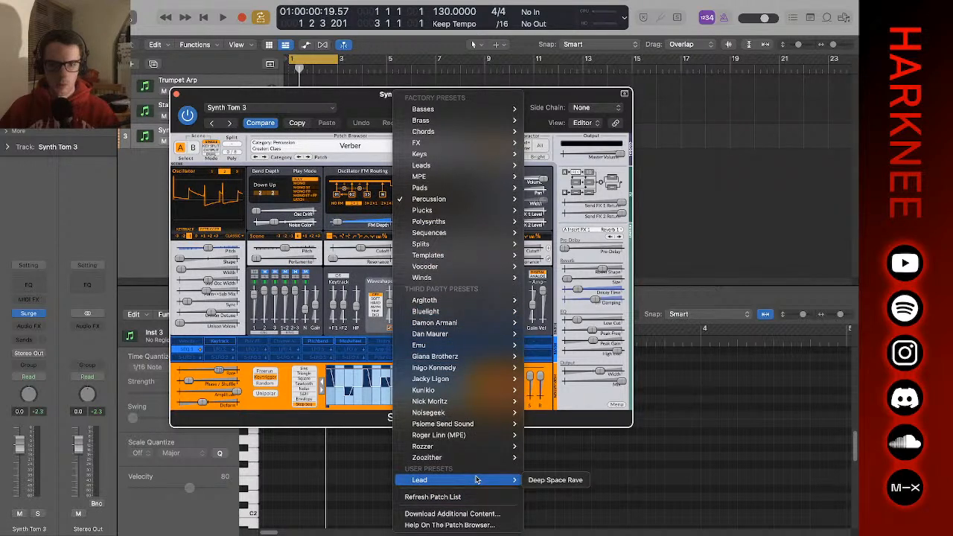
left_click(318, 423)
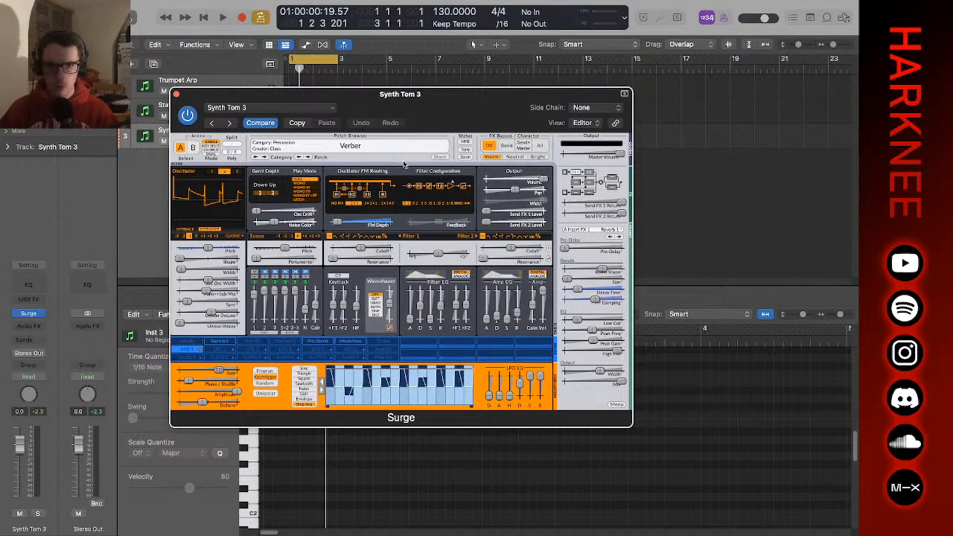
- Play the project briefly and close the instrument window of the Synth Tom 3 track
key("space")
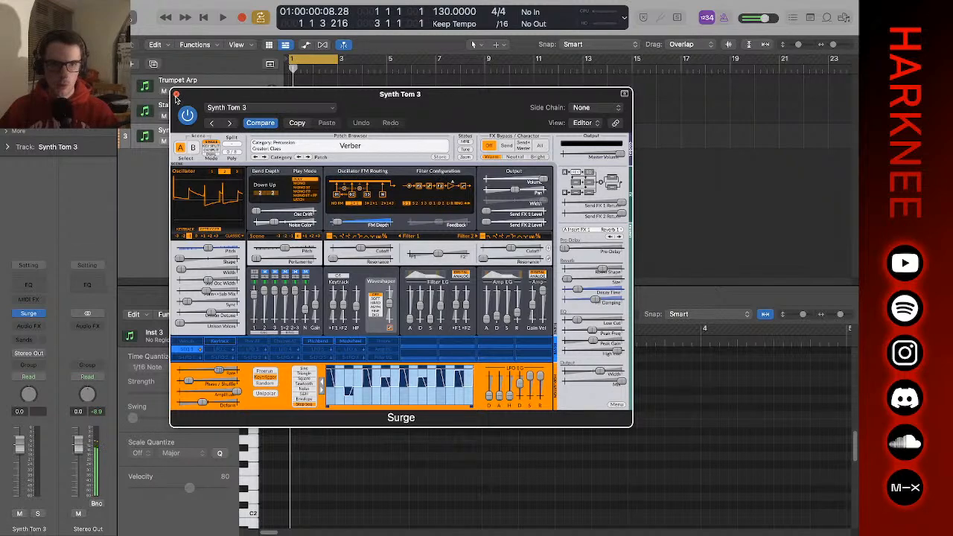
left_click(176, 95)
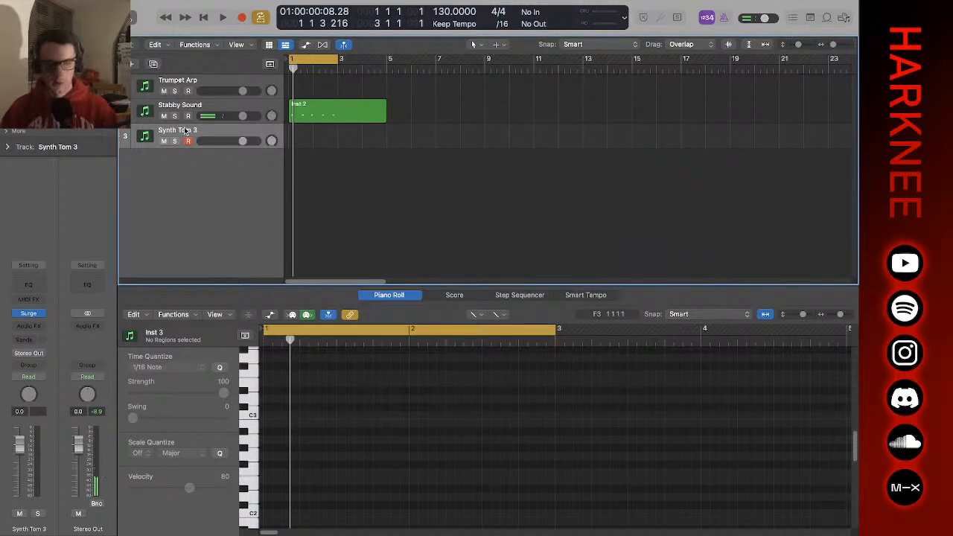
key("super+n")
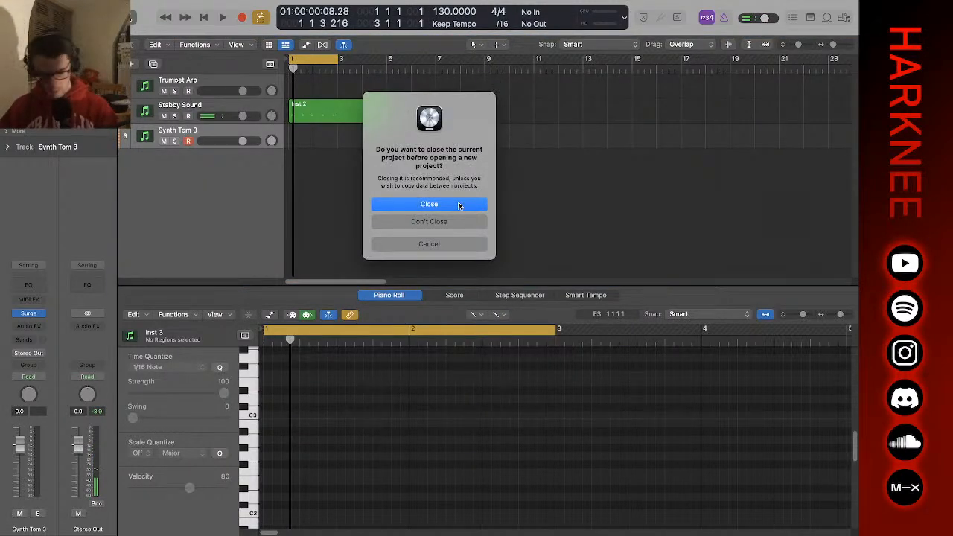
left_click(441, 245)
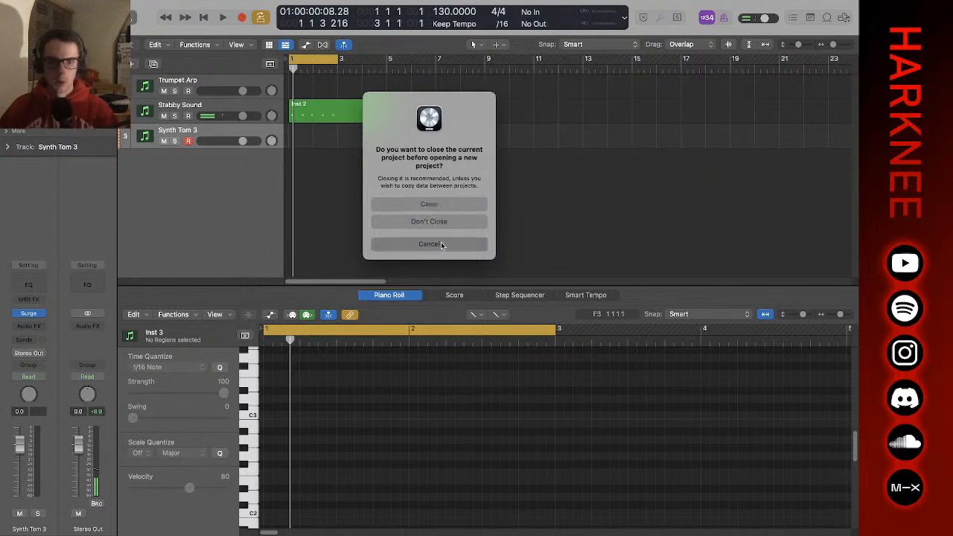
- Replace the Synth Tom 3 track with a new Surge software instrument track and open its instrument window
left_click(134, 64)
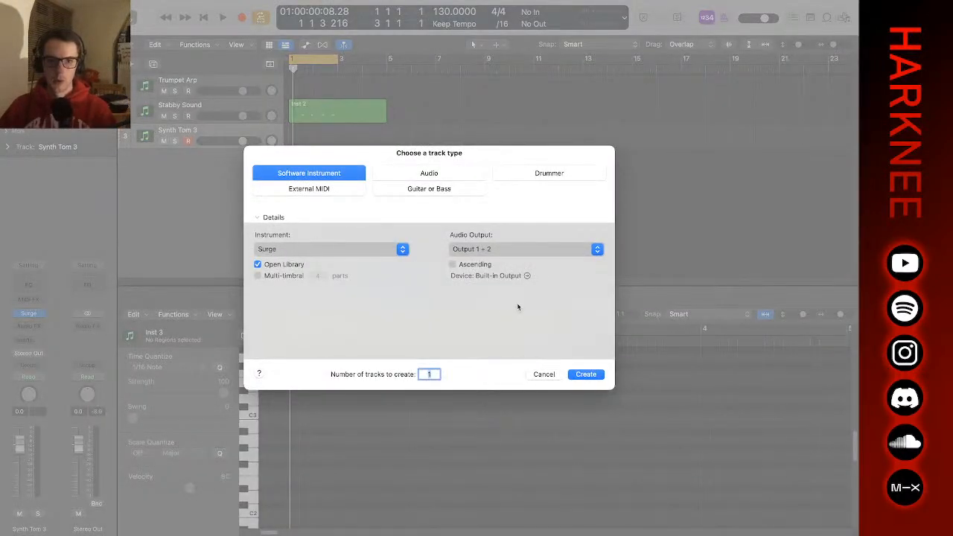
key("Return")
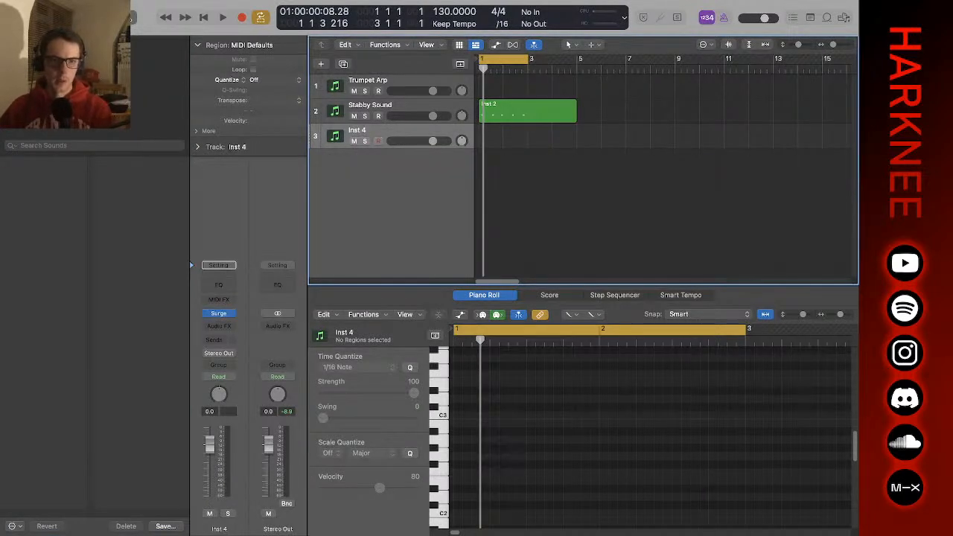
key("y")
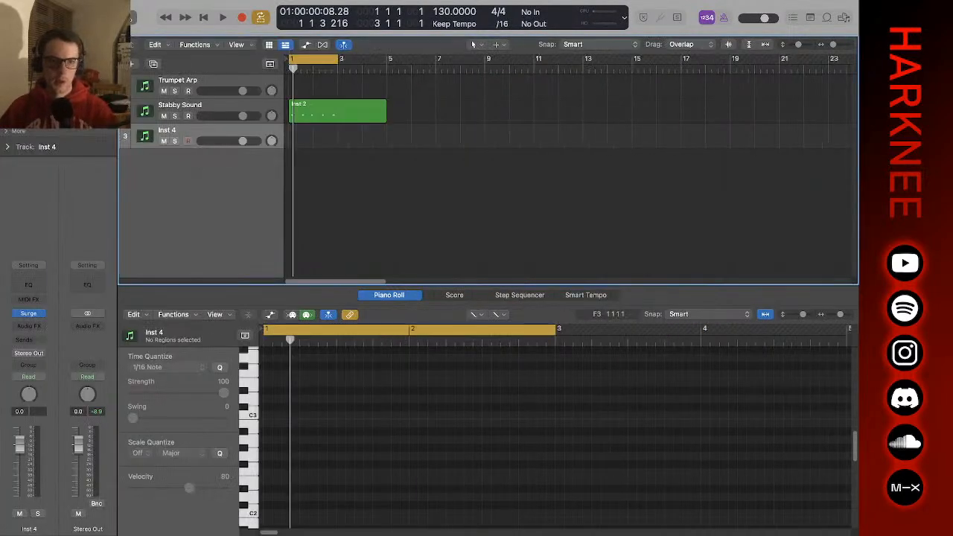
left_click(27, 312)
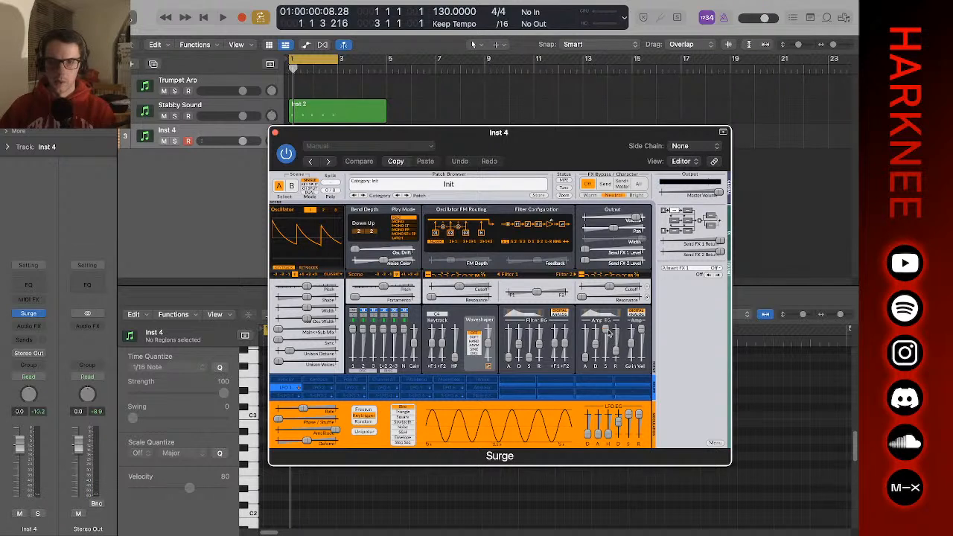
- Lower the amp envelope's sustain and set the first oscillator's type to Sine
mouse_move(609, 333)
left_mouse_down()
mouse_move(601, 368)
mouse_move(616, 362)
mouse_move(606, 352)
left_mouse_up()
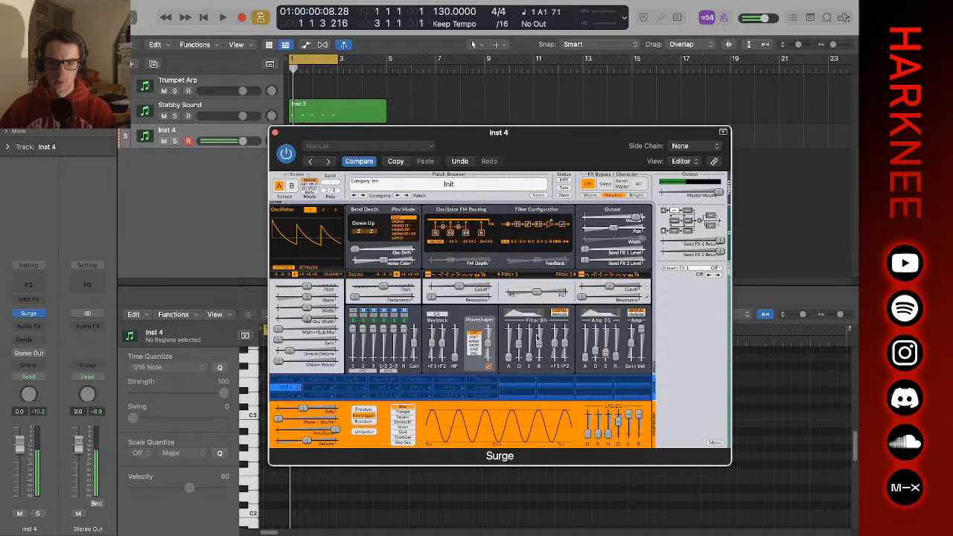
left_click(329, 276)
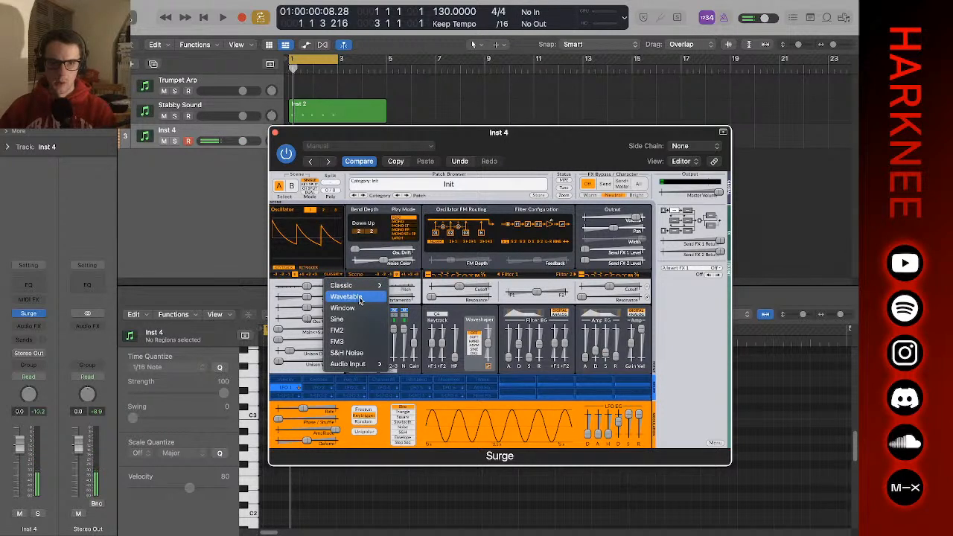
left_click(355, 320)
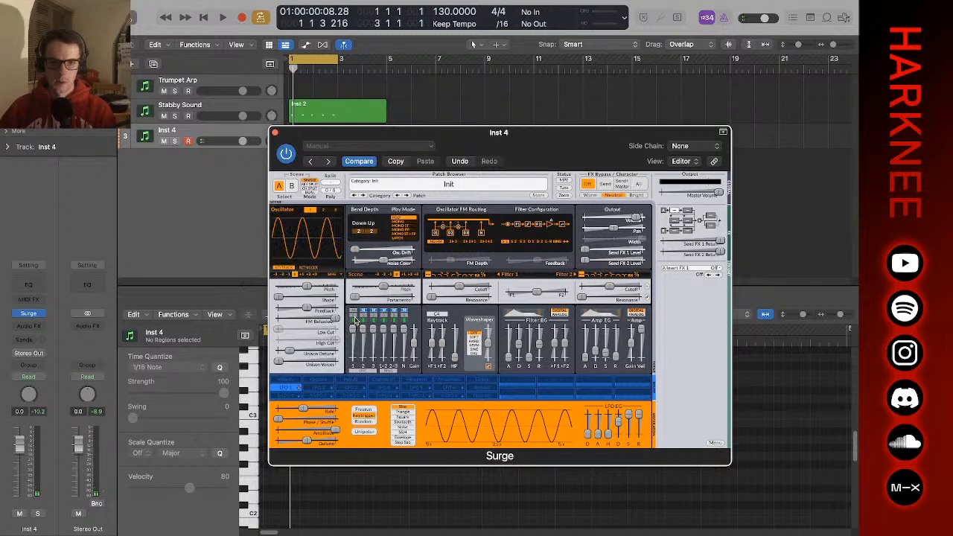
- Try out higher pitches on the oscillator and on the scene, resetting each pitch to its default
left_click_drag(306, 287, 474, 301)
double_click(337, 287)
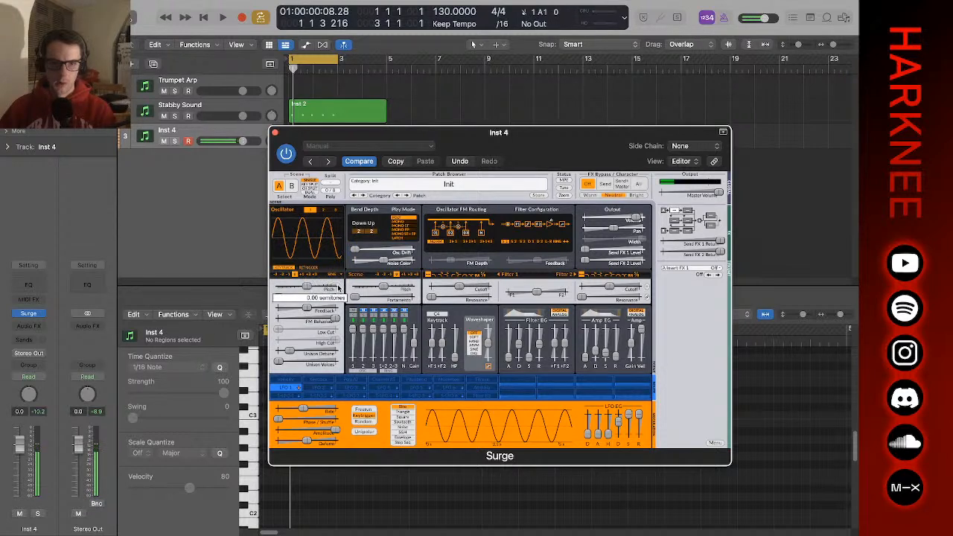
left_click_drag(386, 288, 557, 301)
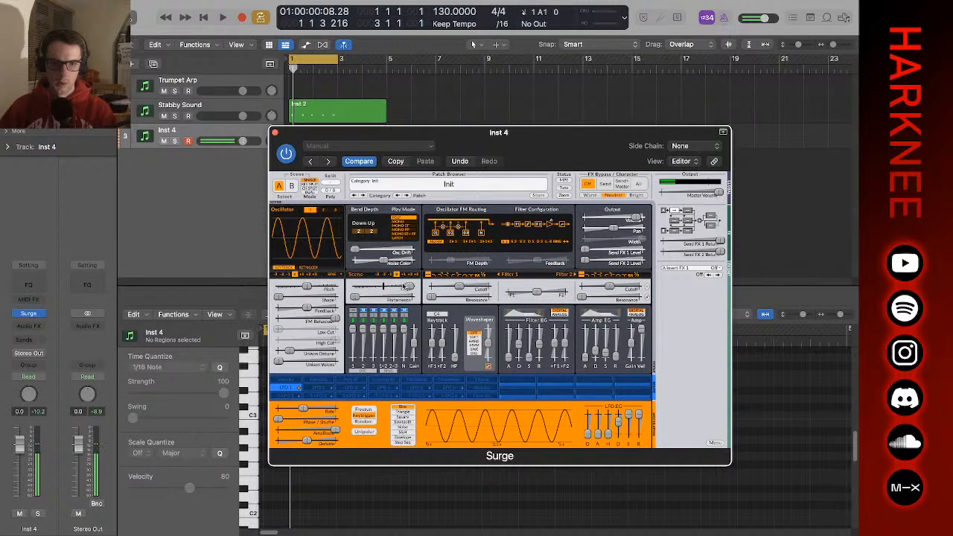
double_click(403, 287)
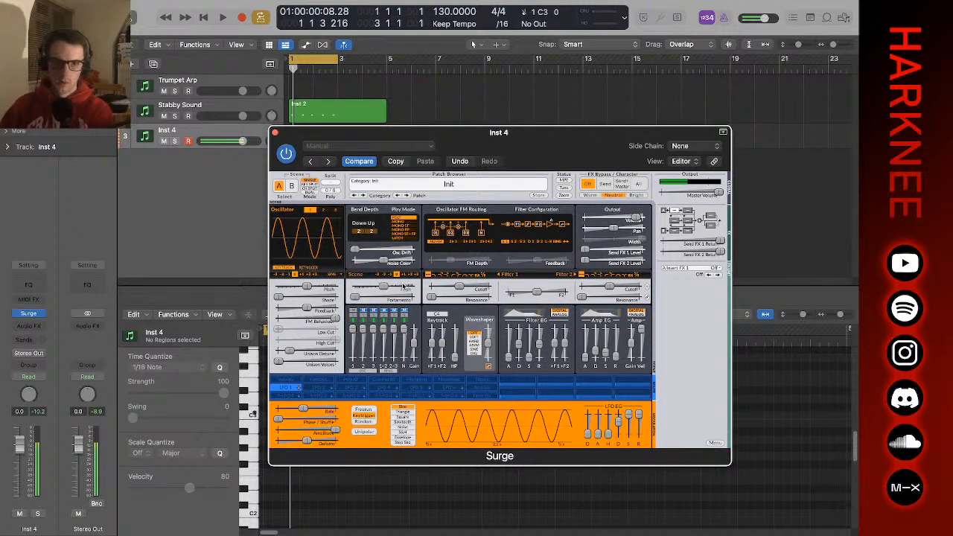
- Try the sound with the amp envelope's sustain lowered to its minimum
left_click(615, 359)
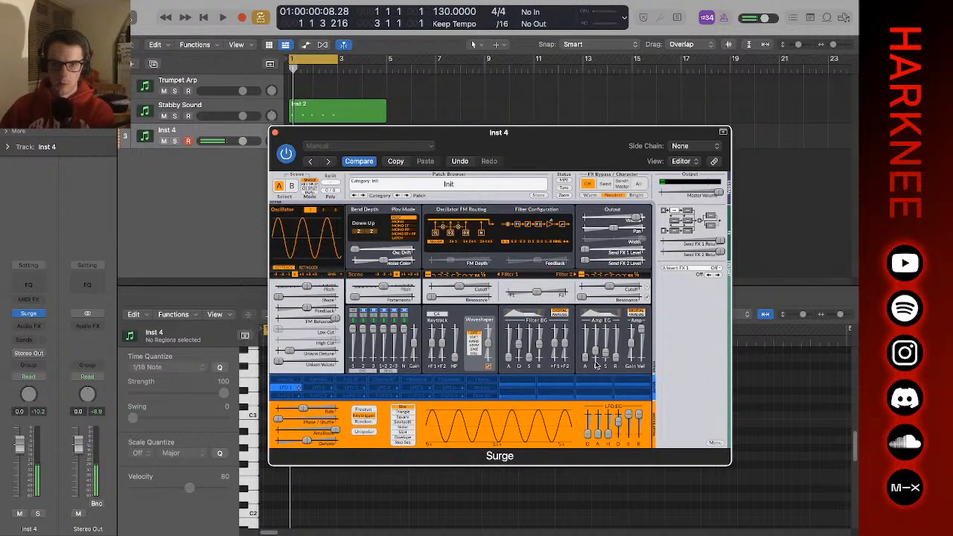
left_click_drag(605, 353, 609, 425)
left_click_drag(606, 359, 608, 357)
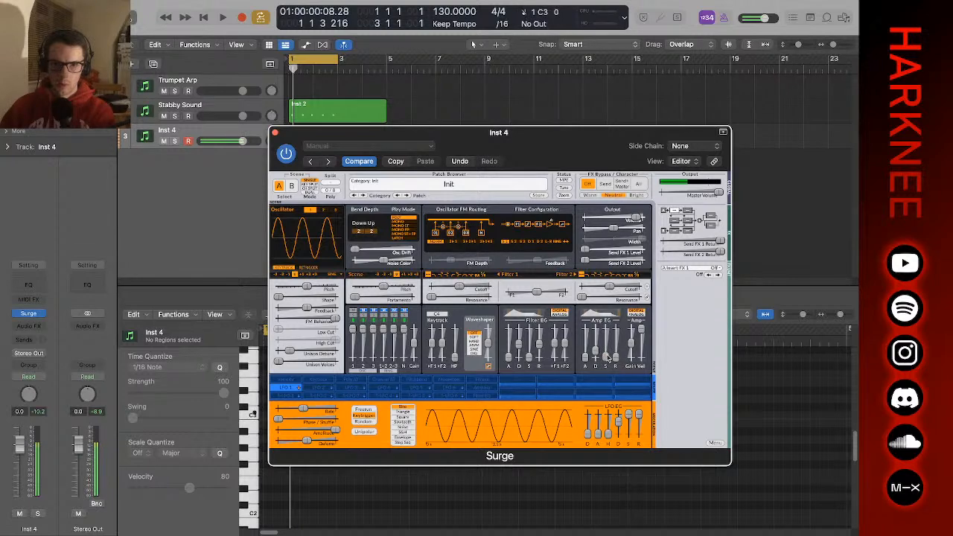
- Load the Full Range Distortion preset into A Insert FX 1 and raise its pre-EQ gain
left_click(698, 272)
mouse_move(719, 306)
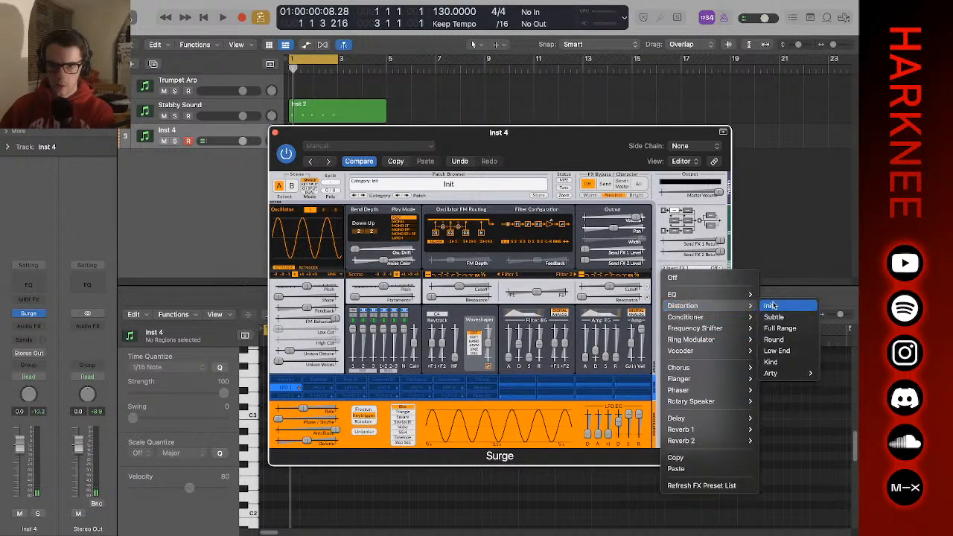
mouse_move(782, 373)
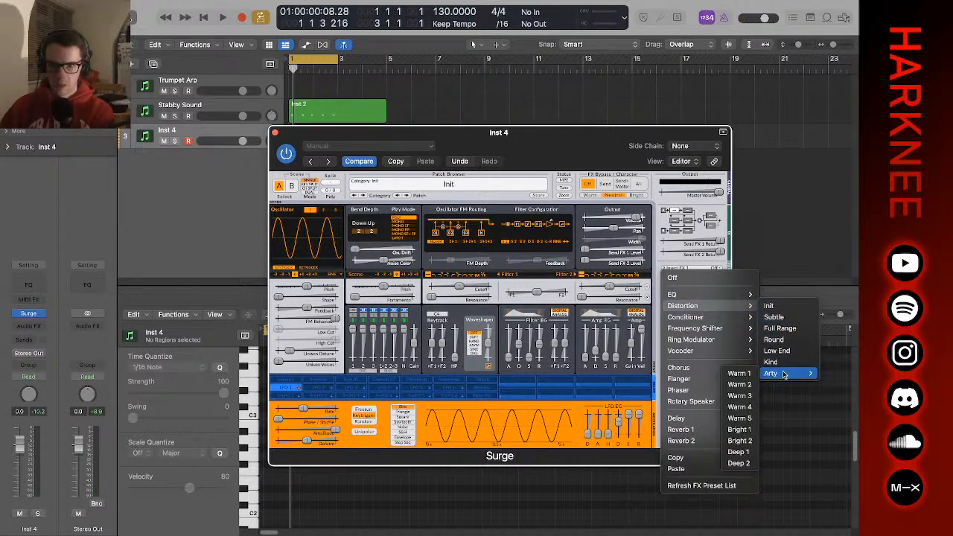
left_click(793, 329)
left_click_drag(686, 288, 717, 301)
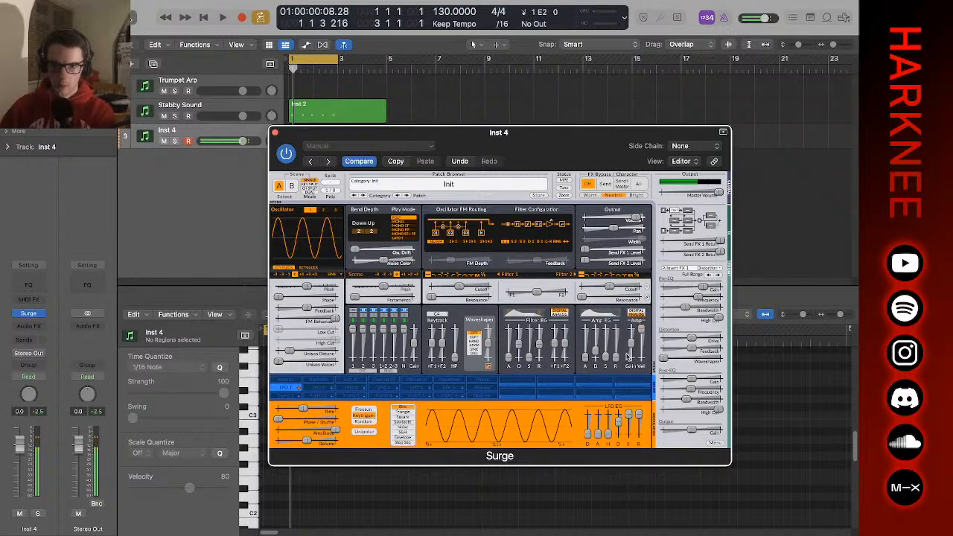
- Raise the amp envelope's sustain, and assign LFO 1 with the Step Seq shape to modulate filter 1's cutoff negatively
left_click_drag(608, 359, 608, 351)
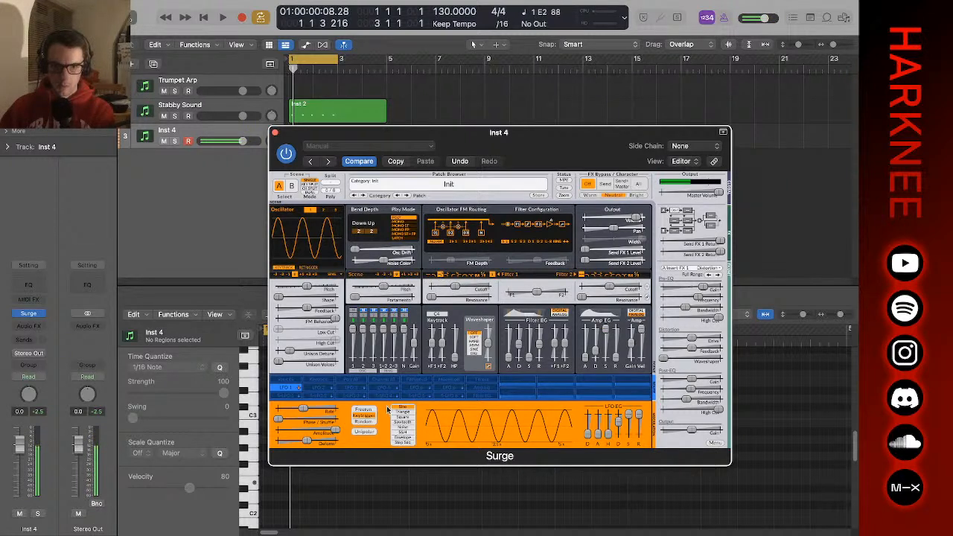
left_click(404, 442)
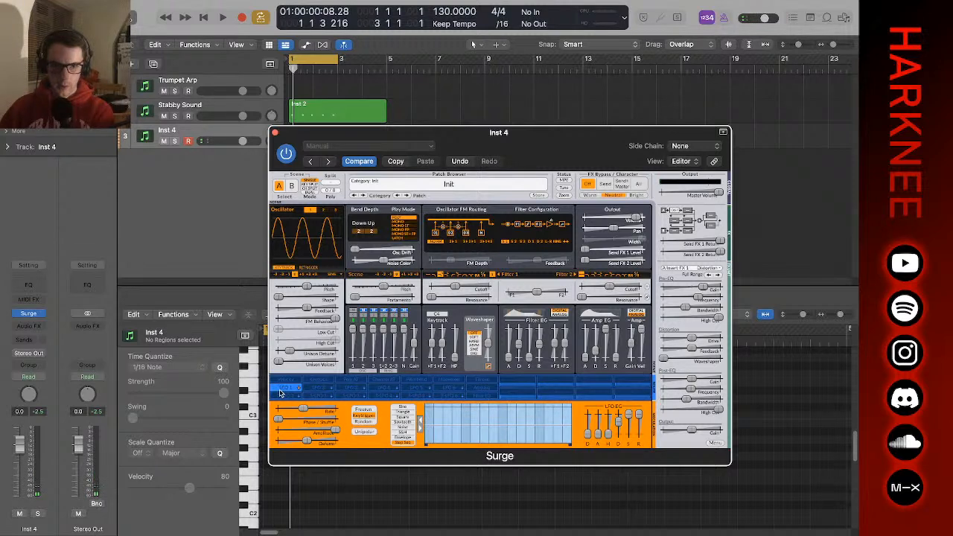
left_click_drag(458, 288, 317, 295)
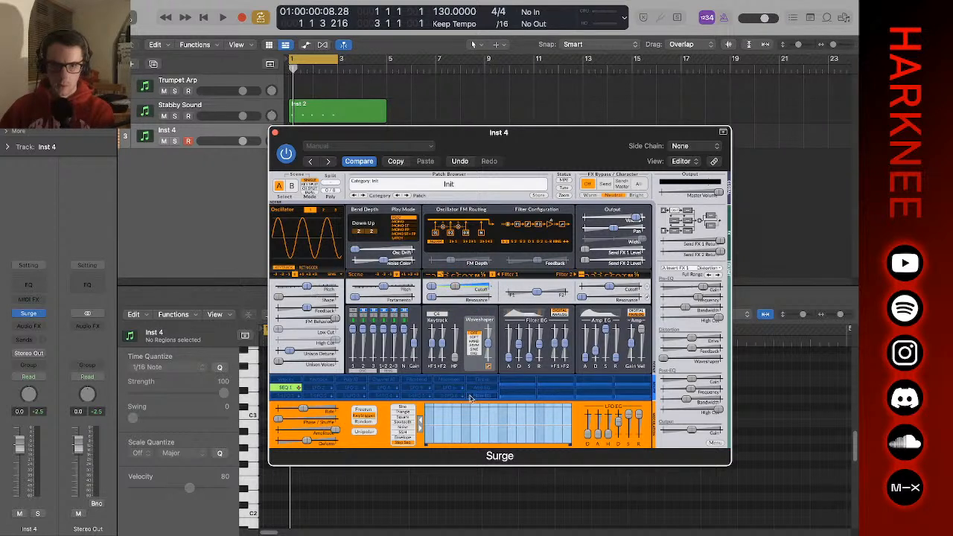
- Draw a step pattern for the sequencer with most middle steps at the lowest values and the last step high
mouse_move(450, 429)
left_mouse_down()
mouse_move(561, 419)
mouse_move(576, 408)
left_mouse_up()
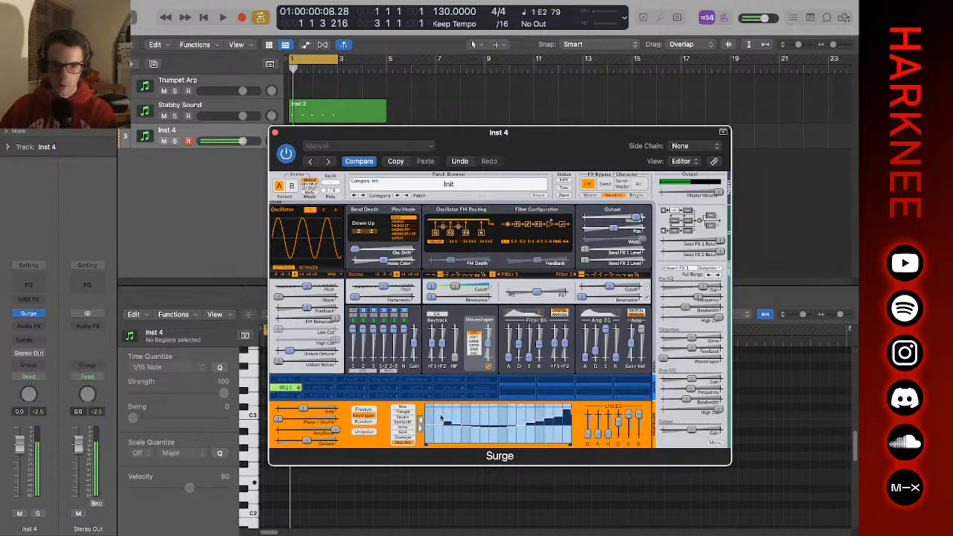
mouse_move(443, 423)
left_mouse_down()
mouse_move(480, 484)
mouse_move(537, 491)
mouse_move(544, 472)
left_mouse_up()
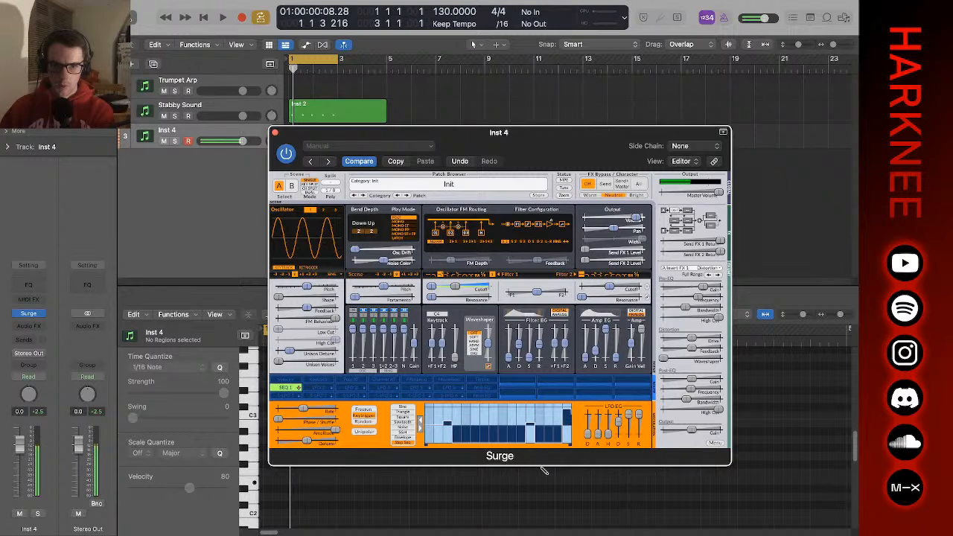
- Try a slower sequencer rate, and shift the step pattern one step over and back again
left_click_drag(305, 409, 217, 418)
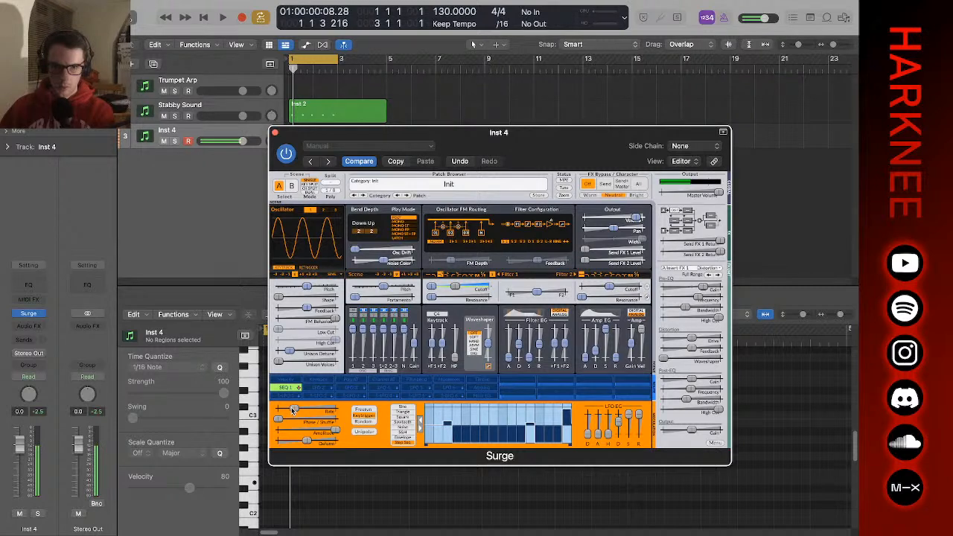
left_click_drag(292, 409, 210, 415)
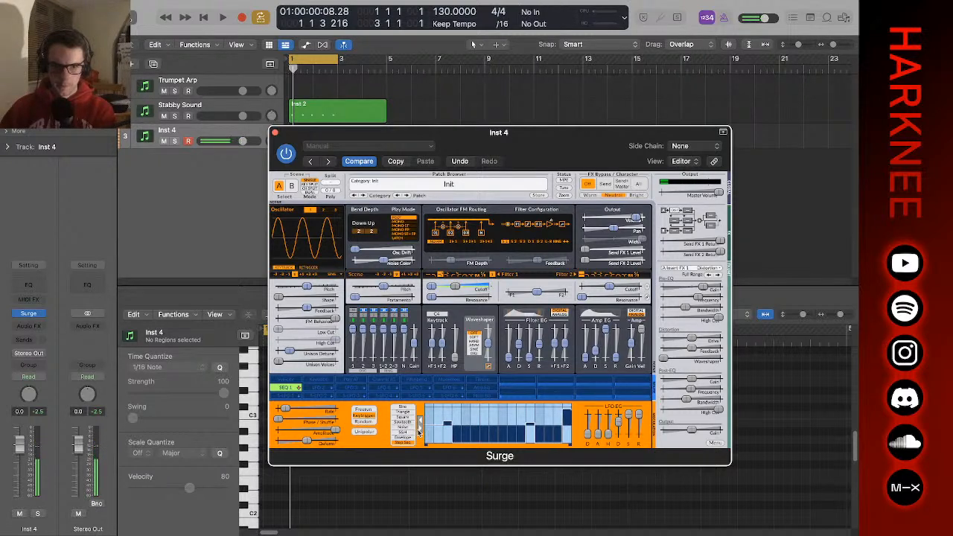
left_click(422, 422)
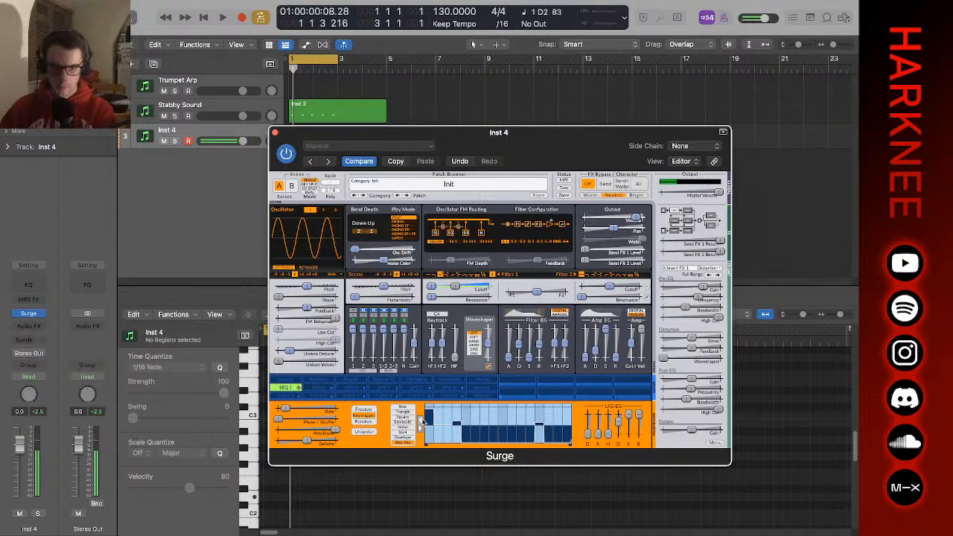
left_click(421, 423)
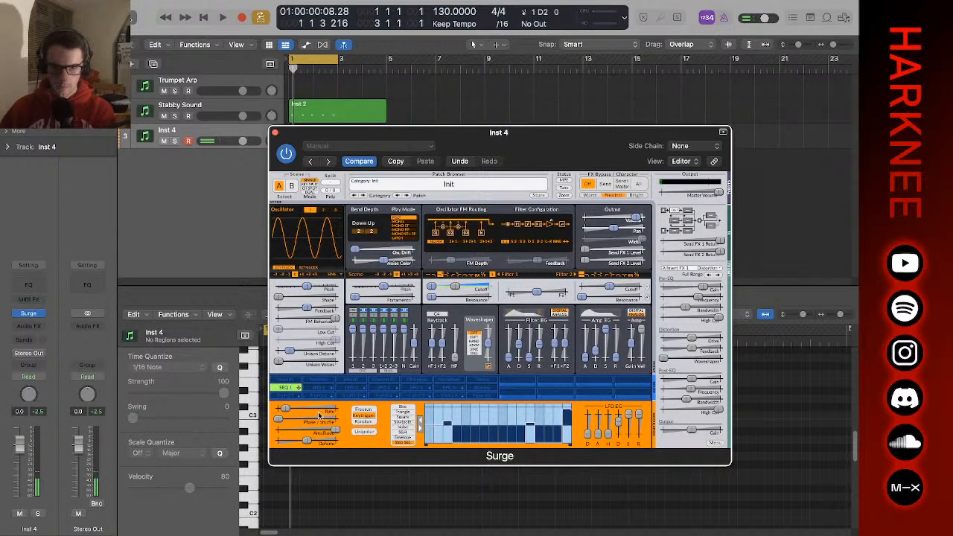
- Raise the step sequencer's rate and redraw the middle steps so that several high values alternate with low ones
left_click_drag(283, 408, 471, 415)
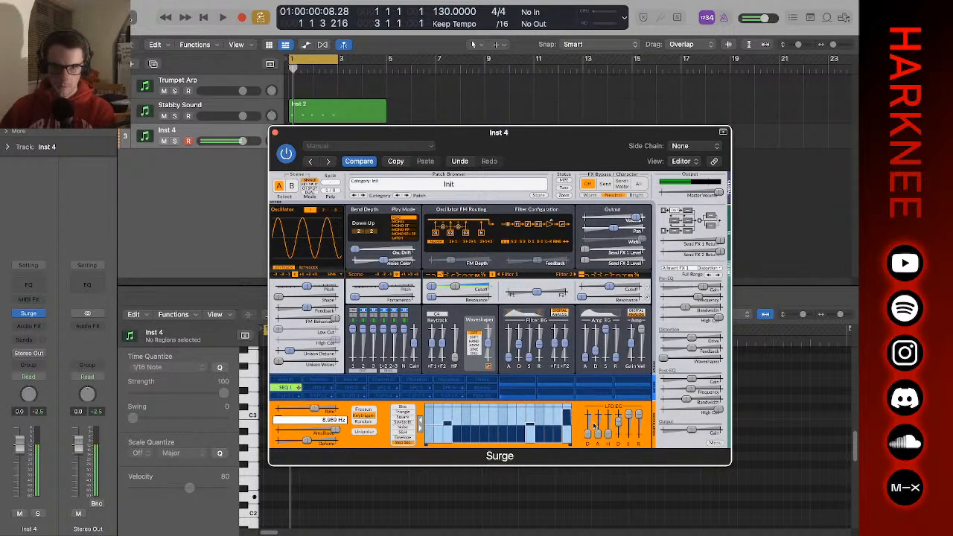
left_click_drag(595, 426, 620, 428)
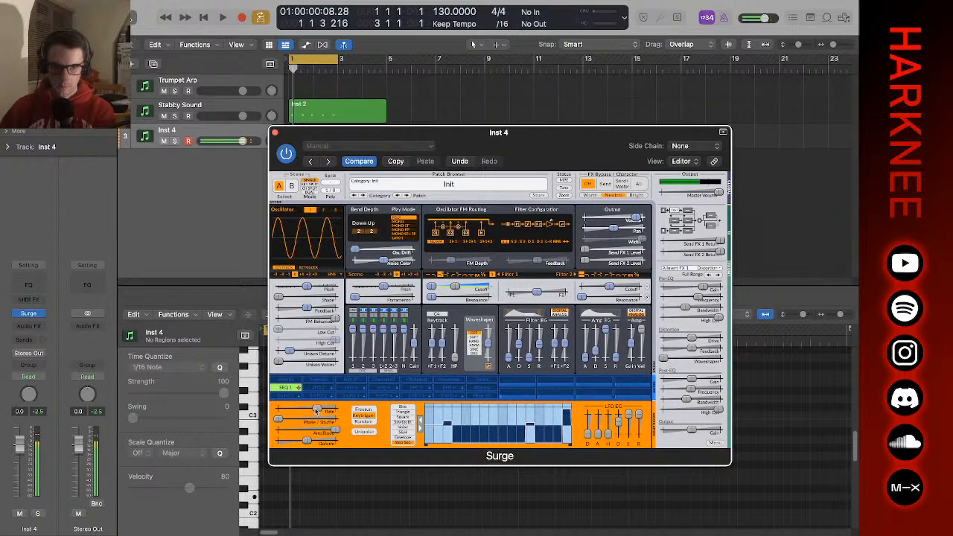
mouse_move(316, 410)
left_mouse_down()
mouse_move(326, 410)
mouse_move(318, 410)
left_mouse_up()
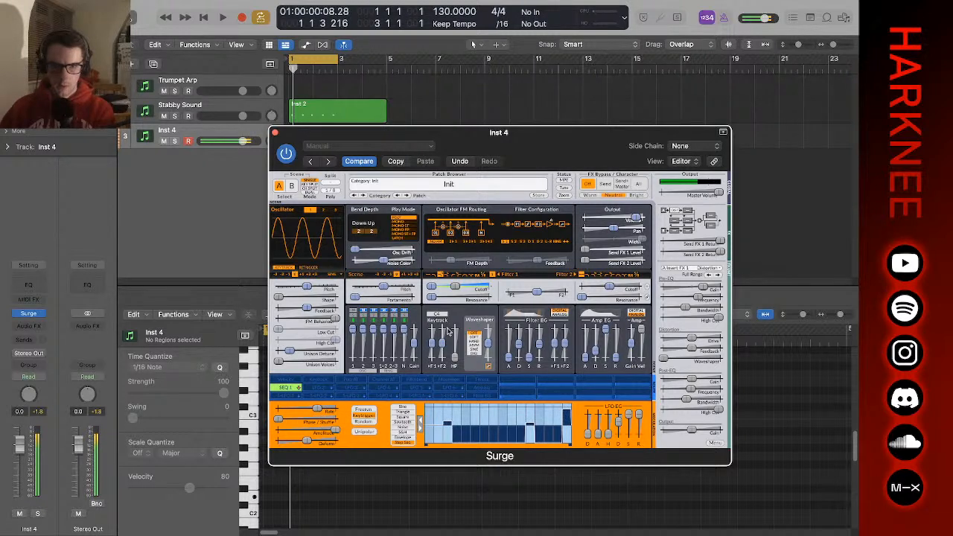
mouse_move(488, 425)
left_mouse_down()
mouse_move(514, 421)
mouse_move(527, 434)
left_mouse_up()
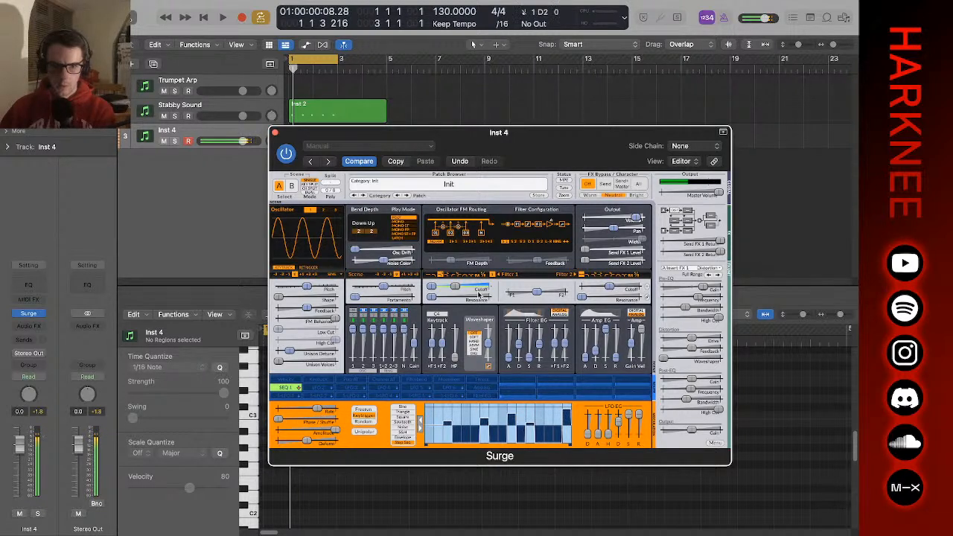
- Raise the first steps of the sequencer pattern, fine-tune its rate, and leave modulation assignment for LFO 1
mouse_move(432, 418)
left_mouse_down()
mouse_move(432, 428)
mouse_move(471, 436)
mouse_move(438, 419)
left_mouse_up()
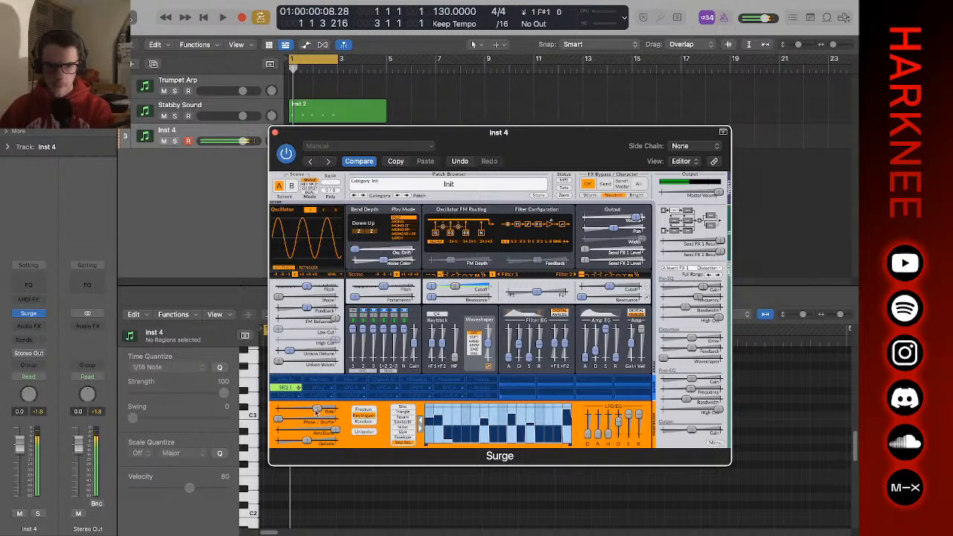
left_click(371, 418)
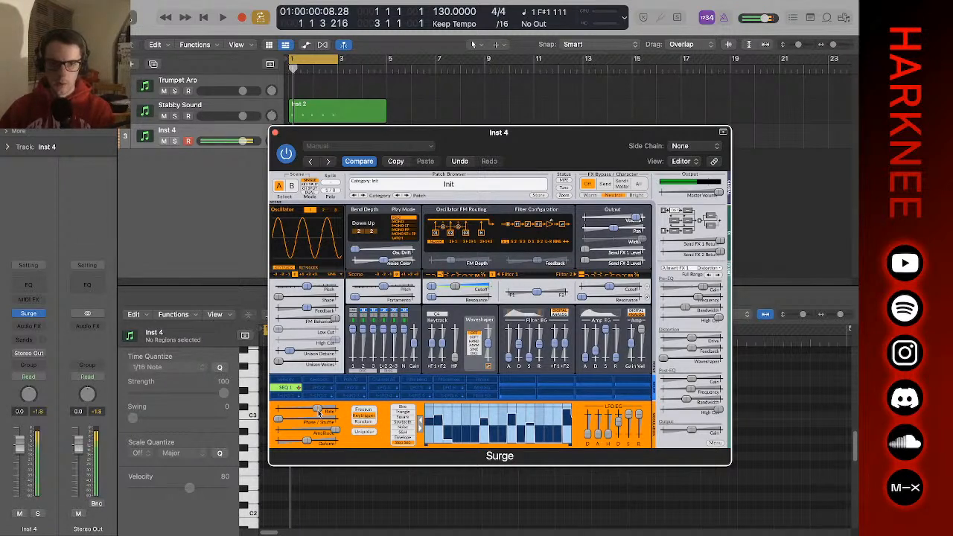
mouse_move(320, 414)
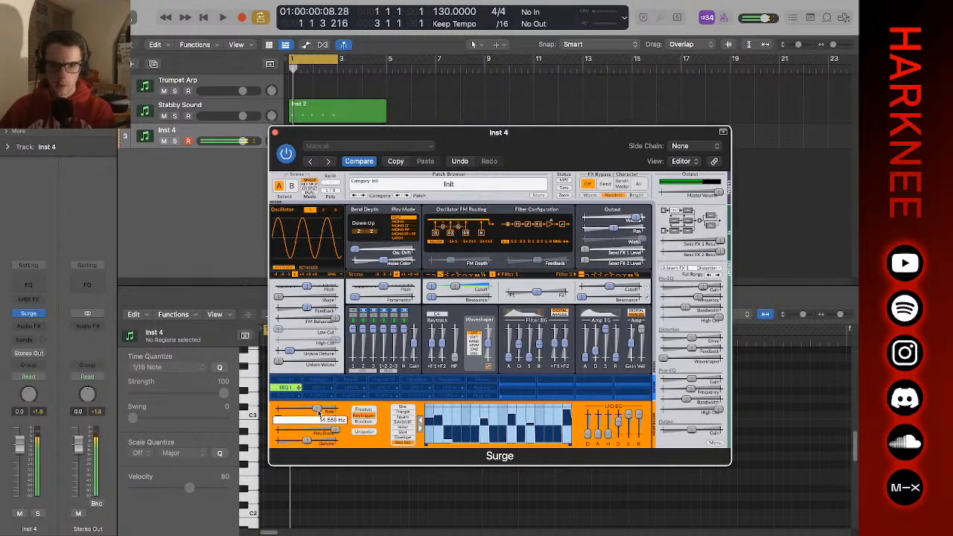
left_click_drag(313, 411, 322, 412)
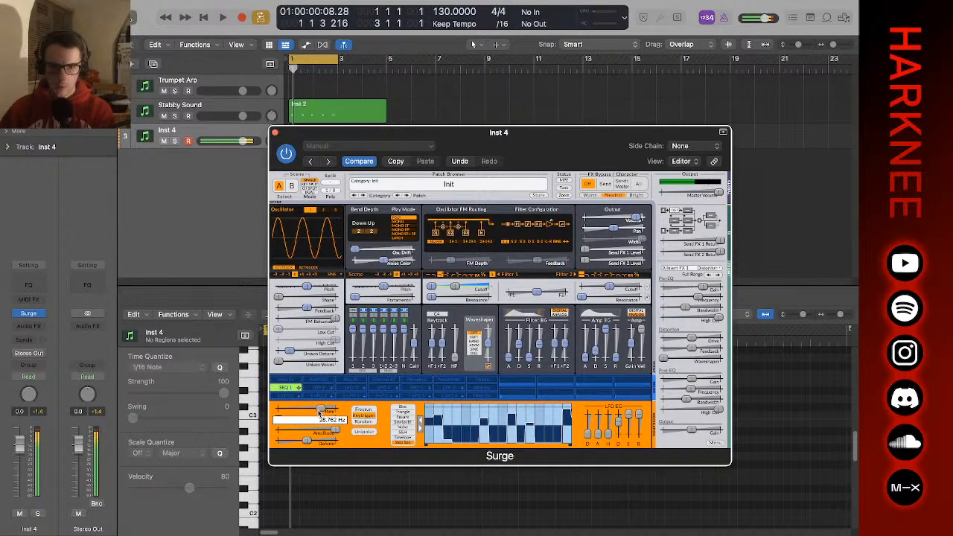
left_click_drag(320, 411, 320, 411)
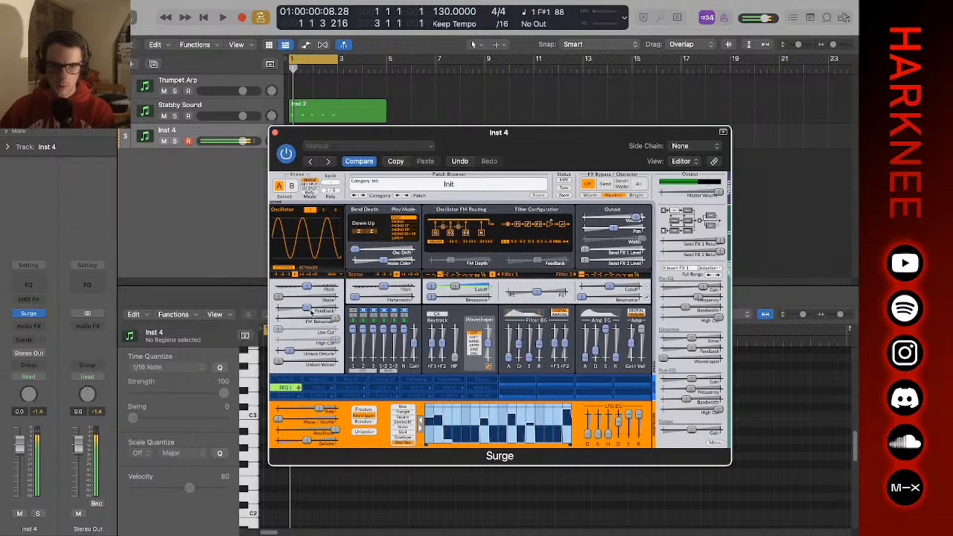
left_click(286, 389)
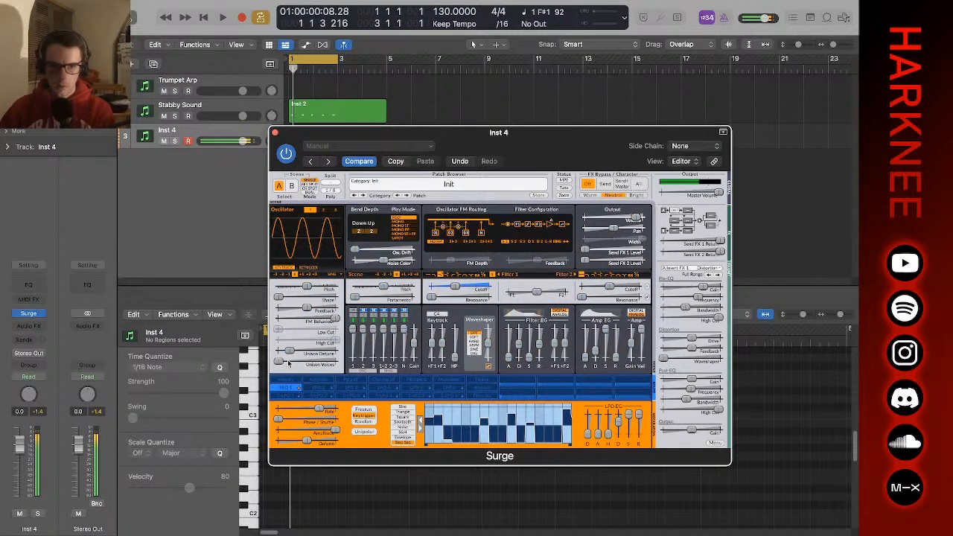
- Lower oscillator 1's unison detune to the minimum, and raise the distortion's drive and feedback with the Asymmetric waveshaper
left_click_drag(291, 352, 203, 362)
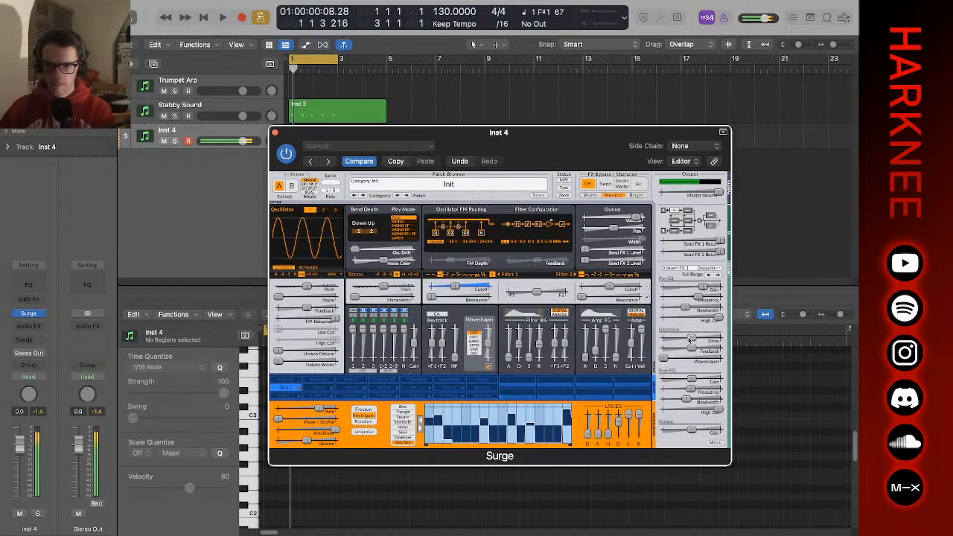
left_click_drag(690, 339, 787, 361)
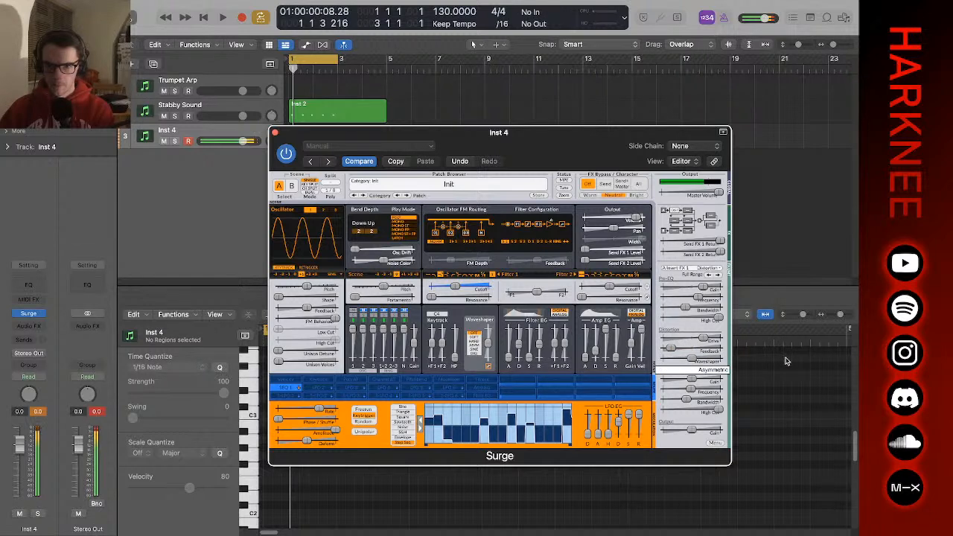
left_click_drag(671, 350, 782, 357)
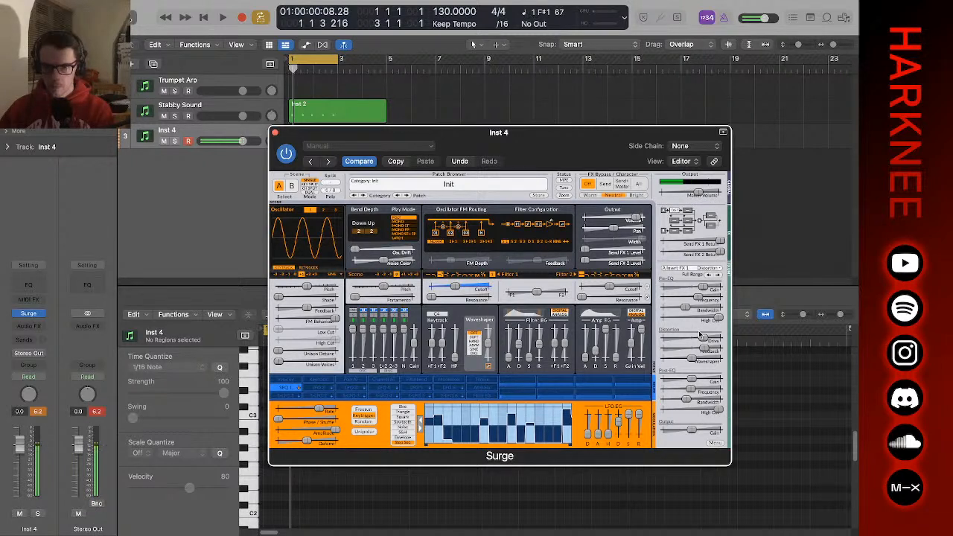
- Load the Rhythmic 2 delay preset in scene A's second insert effect slot
left_click(678, 223)
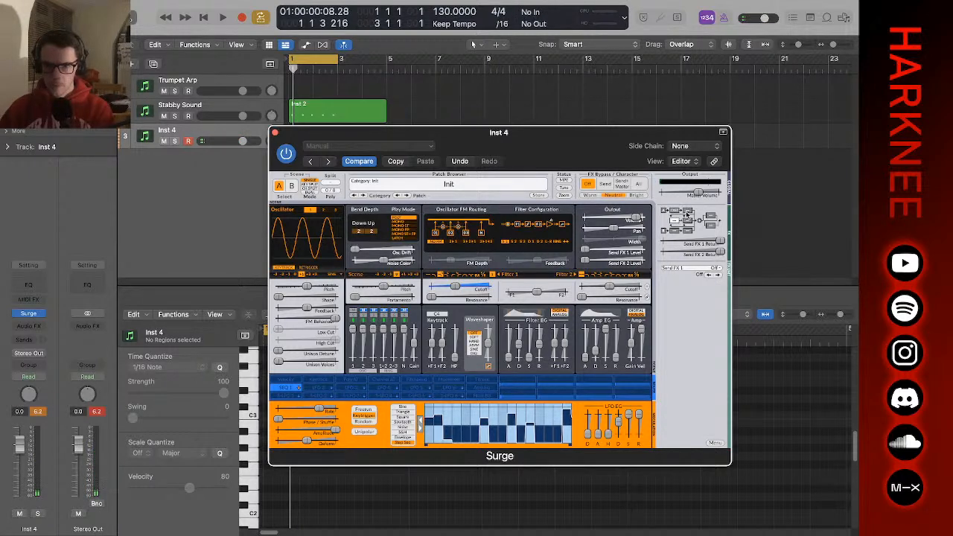
left_click(686, 214)
left_click(698, 271)
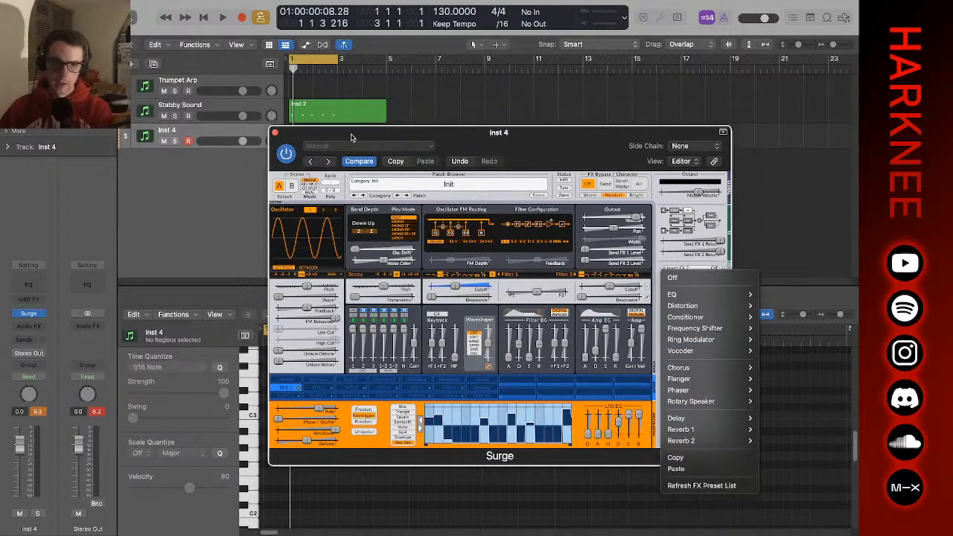
mouse_move(720, 422)
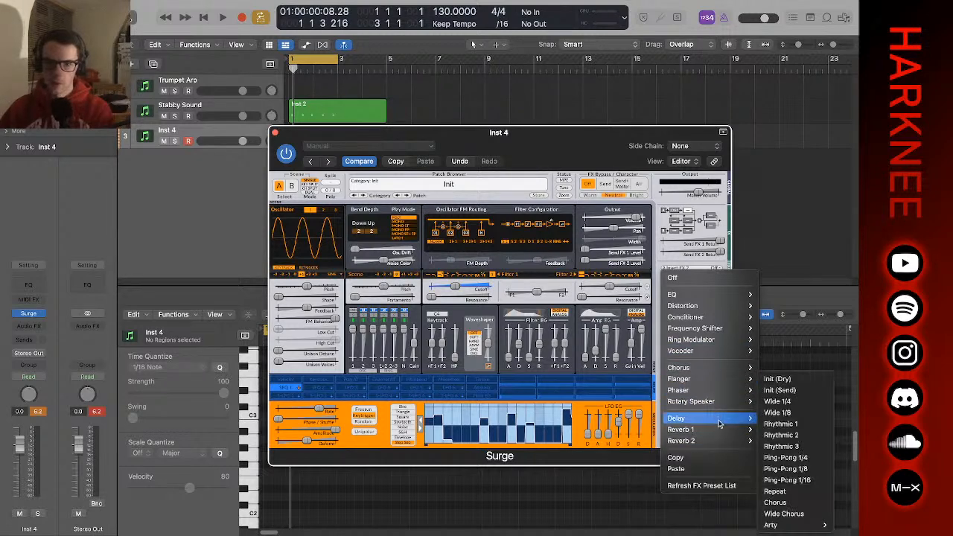
left_click(793, 435)
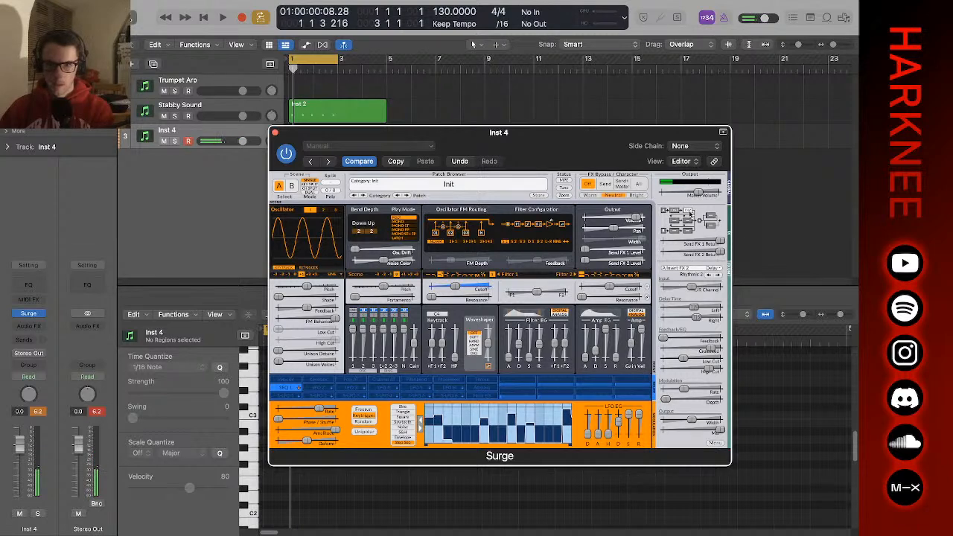
- Try the Init rotary speaker in scene A's second insert slot, with higher horn rate, rotor rate, doppler and tremolo
left_click(698, 276)
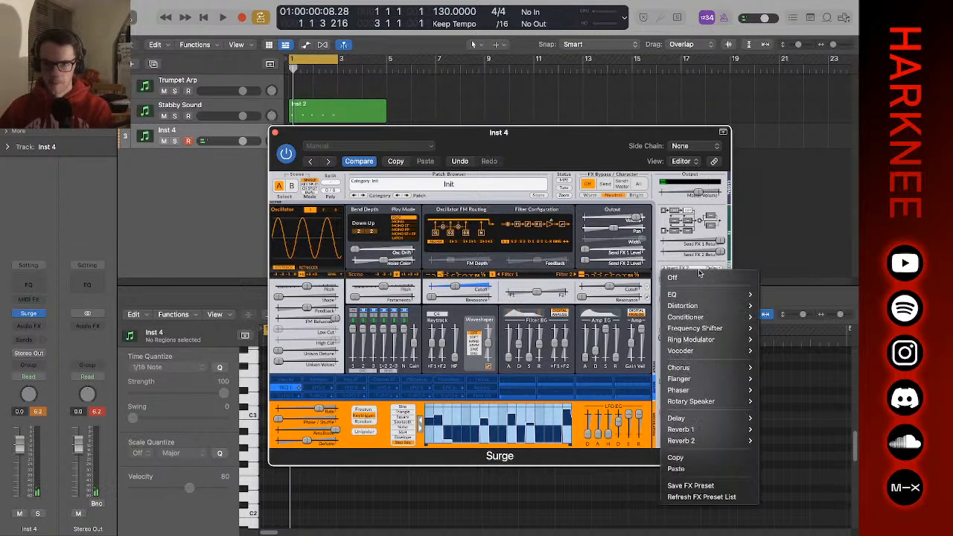
mouse_move(737, 404)
left_click(769, 402)
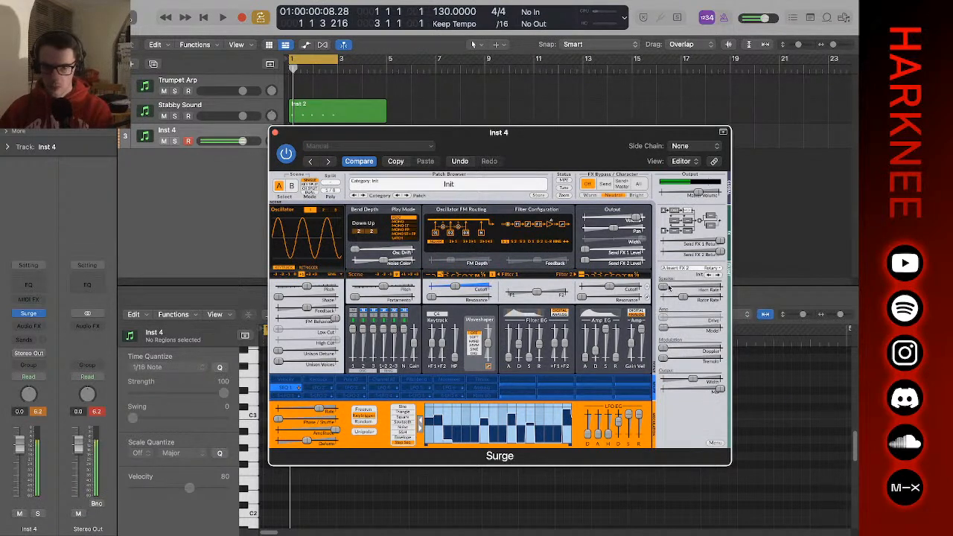
mouse_move(671, 291)
left_click_drag(666, 352, 693, 360)
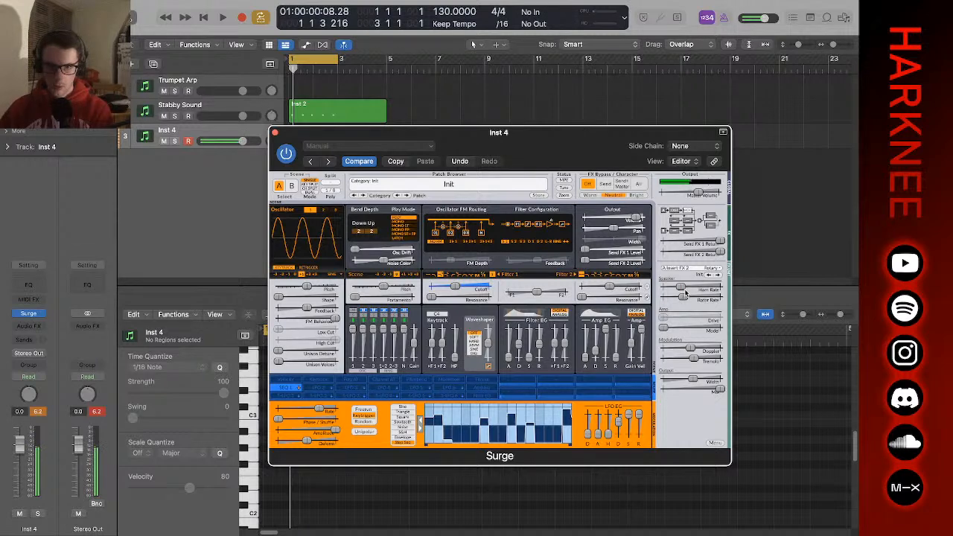
left_click_drag(684, 297, 702, 297)
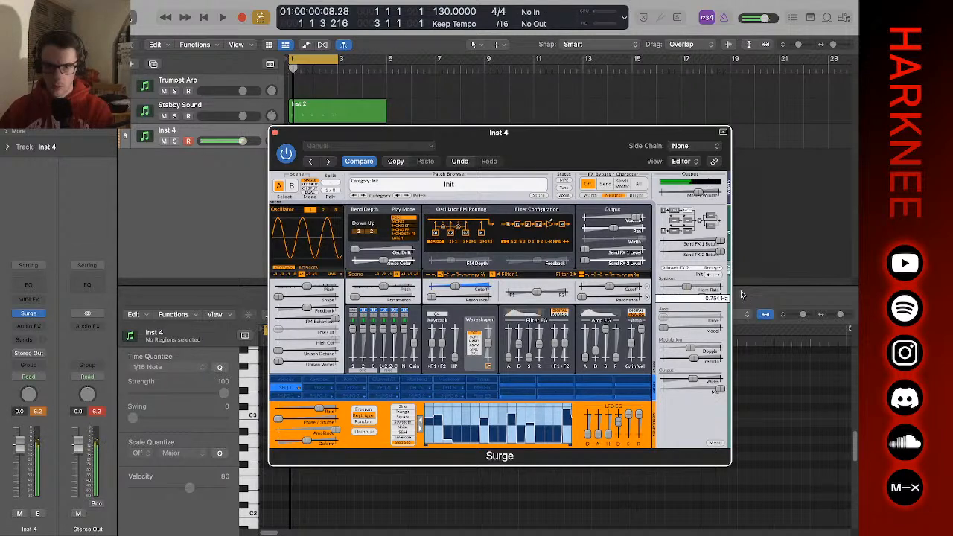
- Replace the rotary speaker in scene A's second insert slot with the Deep chorus preset
left_click(718, 276)
left_click(717, 271)
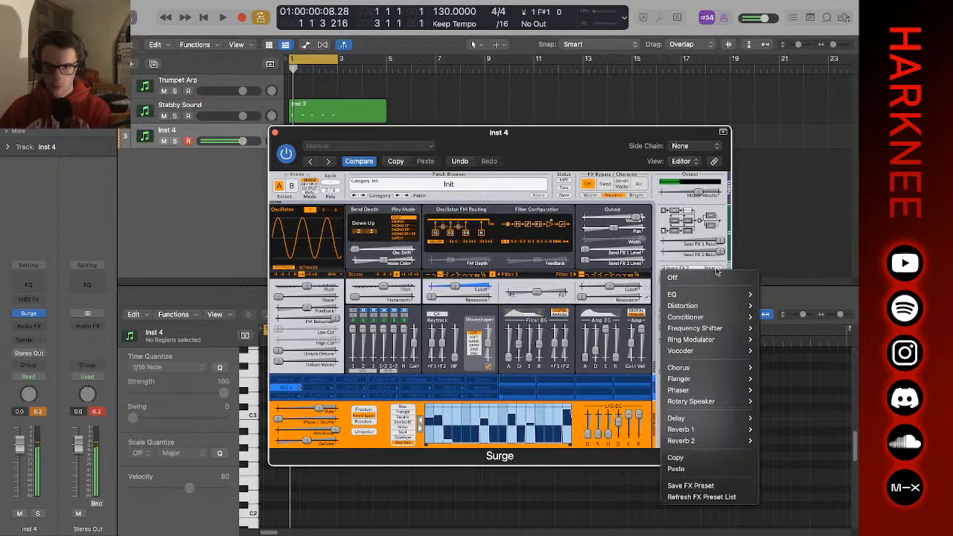
mouse_move(745, 367)
left_click(773, 400)
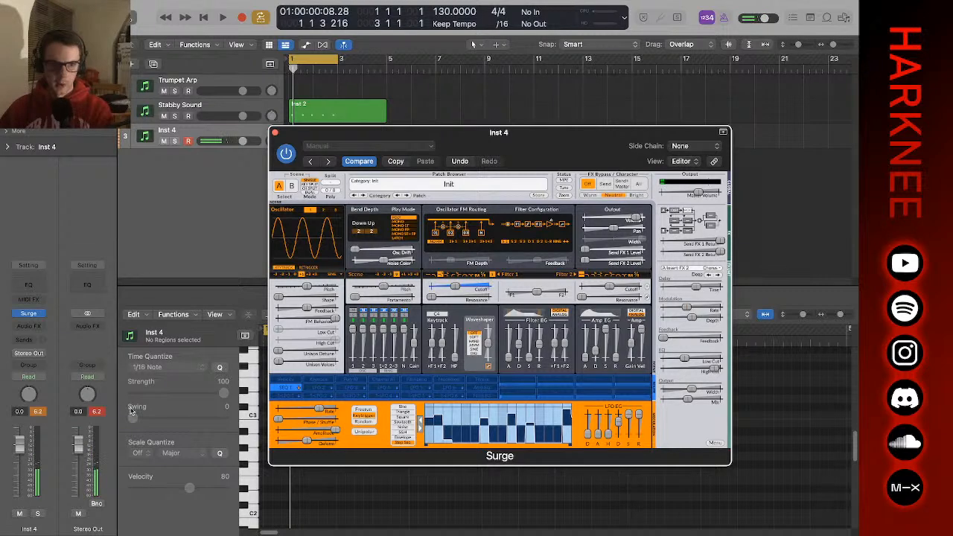
- Reset the stereo output's peak reading, and set the synth's master volume to about -14 dB
left_click(97, 412)
left_click(694, 192)
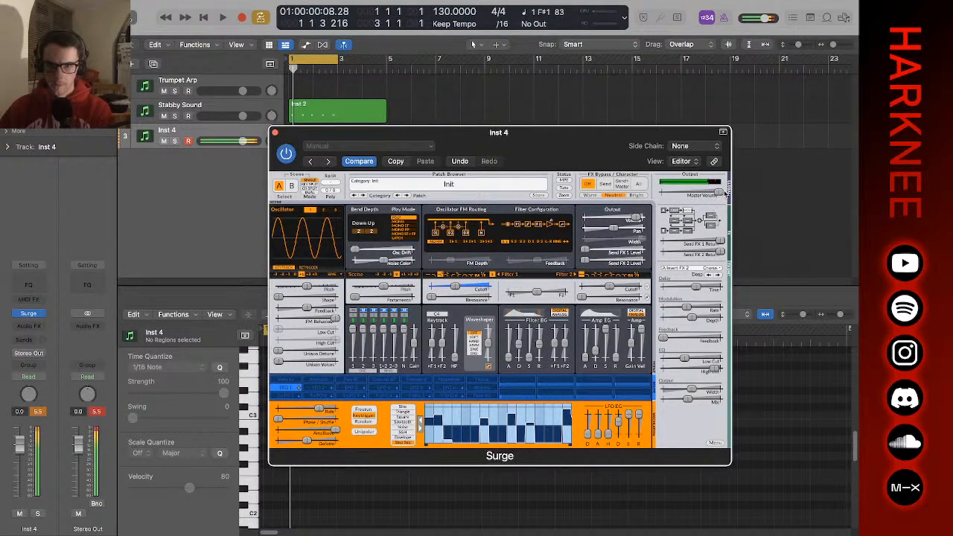
left_click_drag(719, 193, 663, 205)
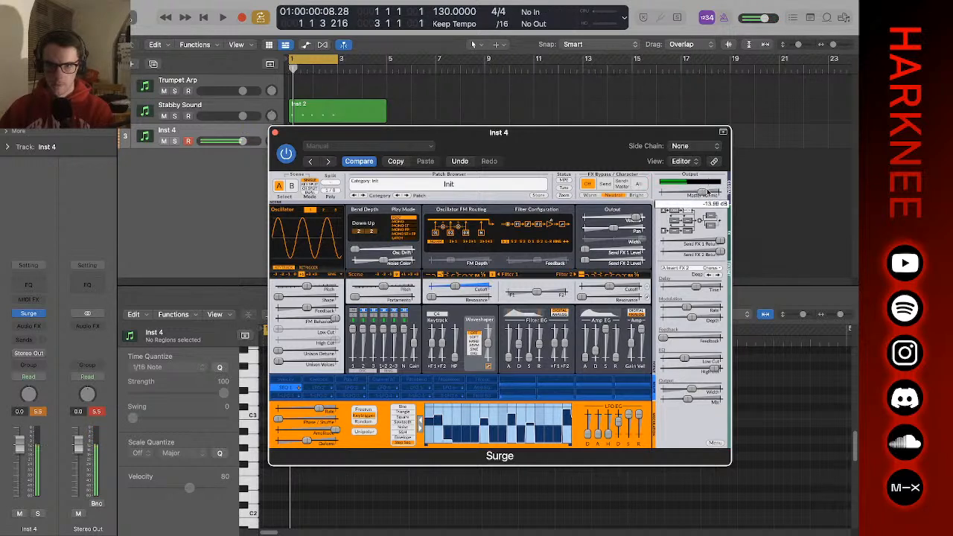
- Redraw the sequencer pattern with more alternating high and low steps, lower the LFO's deform, and slow its rate slightly
left_click(550, 414)
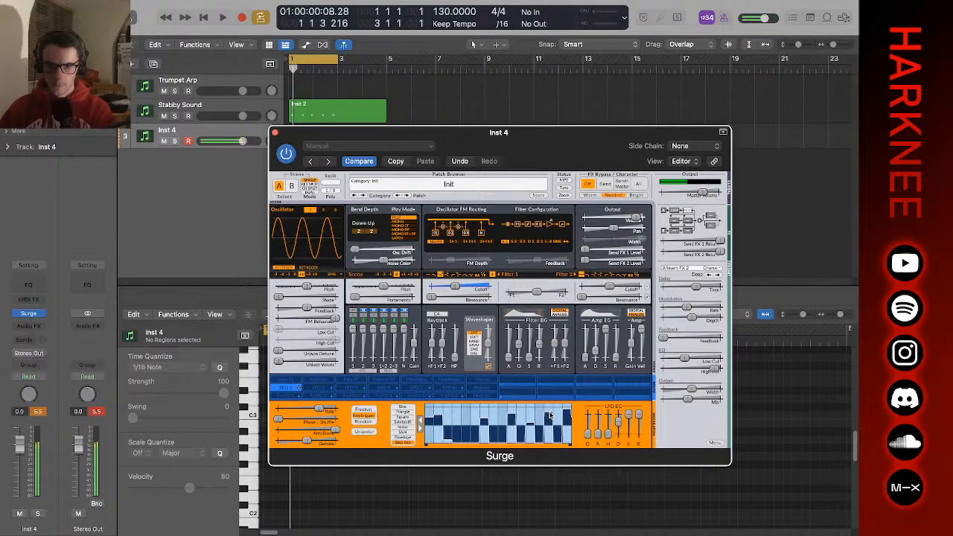
left_click_drag(464, 432, 470, 412)
left_click_drag(319, 411, 236, 443)
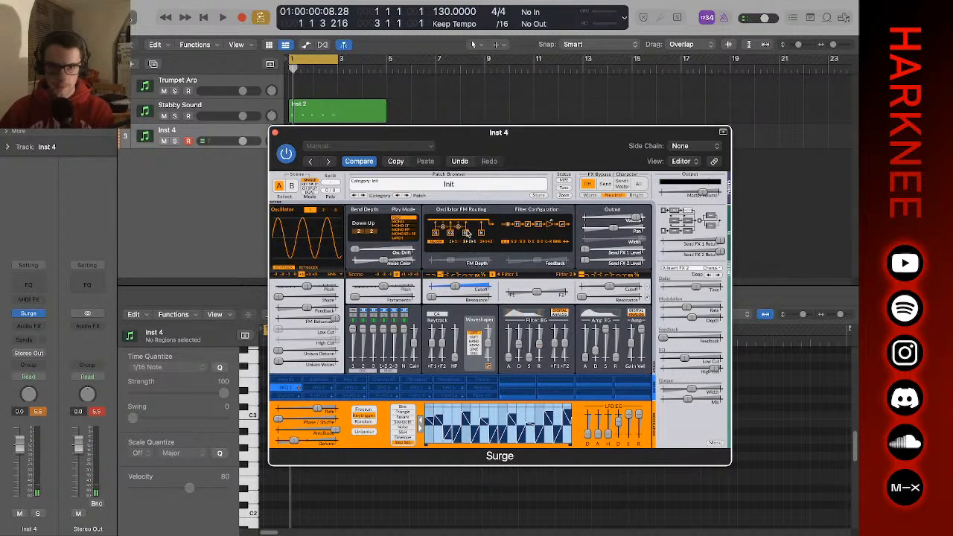
- Change oscillator 2 to the Wavetable type and load the sampled Vocal Ah 1 wavetable
left_click(325, 211)
left_click(332, 274)
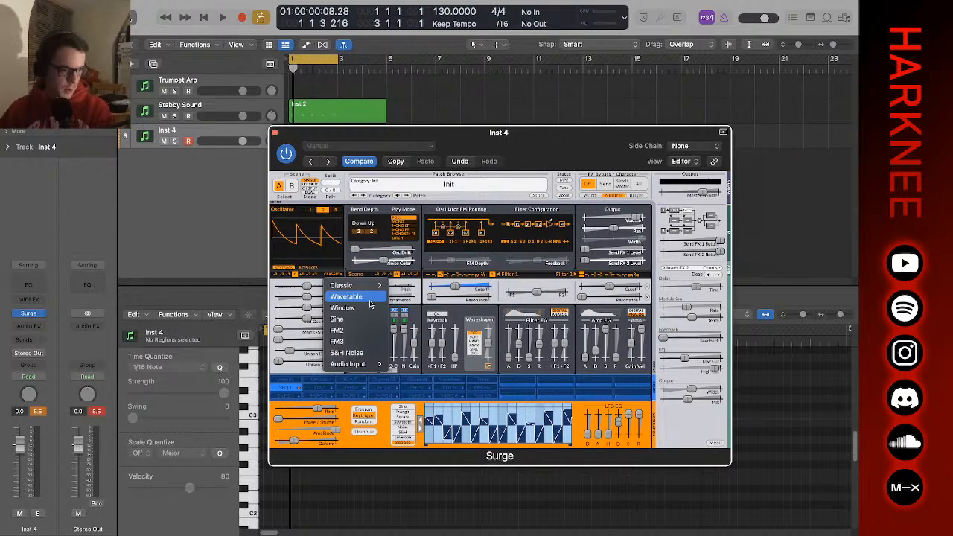
left_click(369, 301)
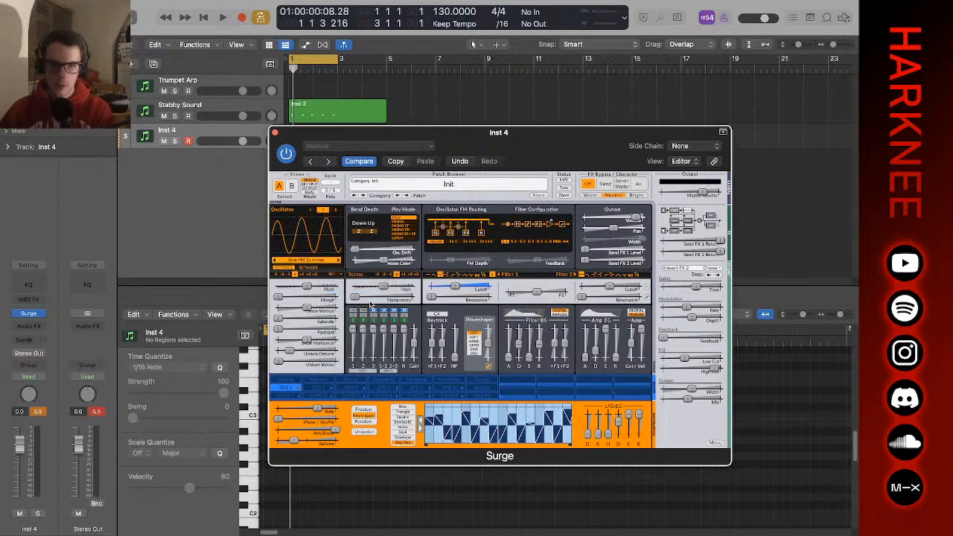
left_click(332, 275)
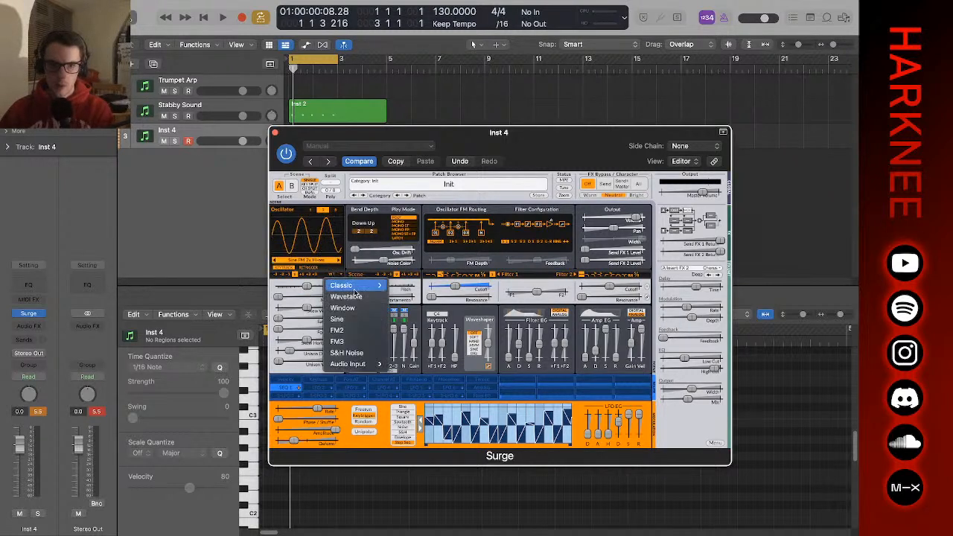
left_click(322, 263)
mouse_move(385, 318)
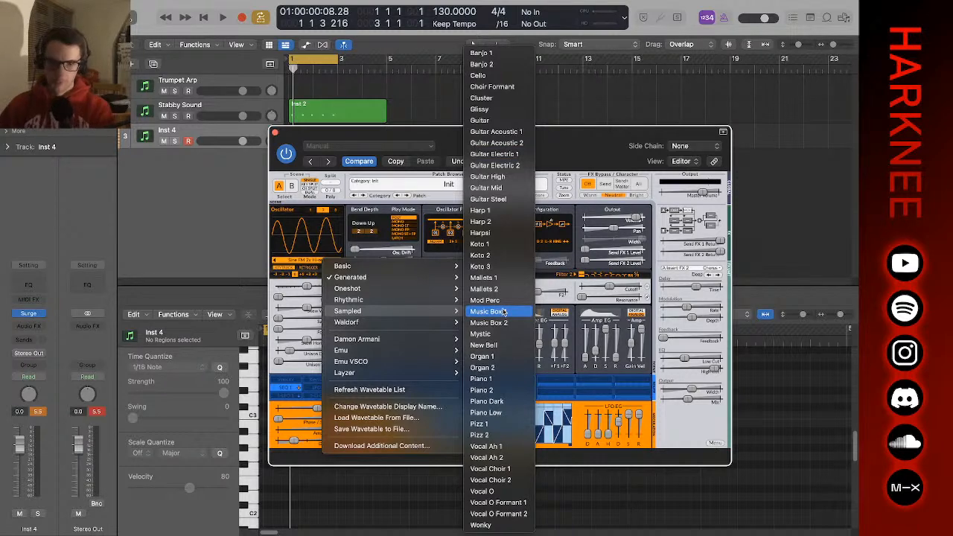
left_click(510, 449)
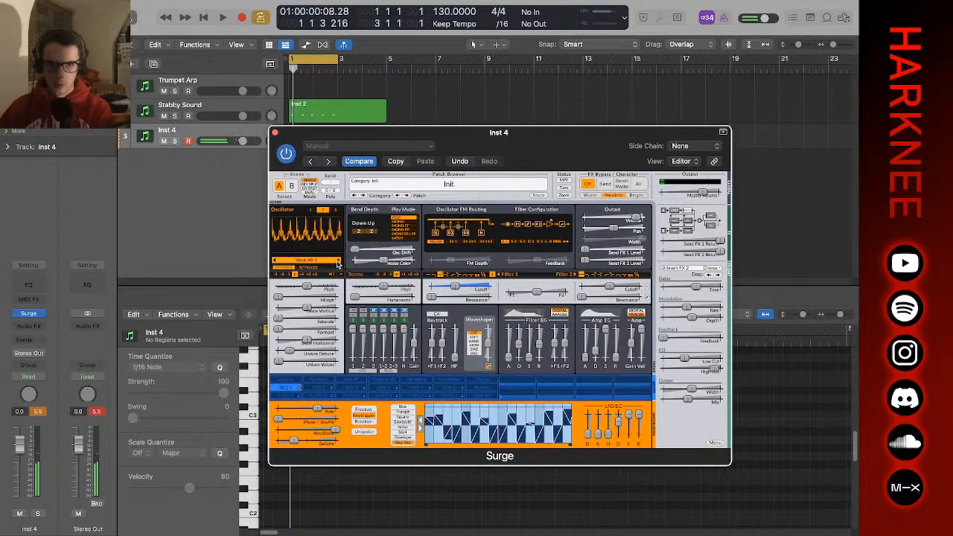
- Browse the neighbouring vocal wavetables for oscillator 2 and settle on Vocal Choir 2
left_click(338, 264)
left_click(338, 264)
left_click(338, 263)
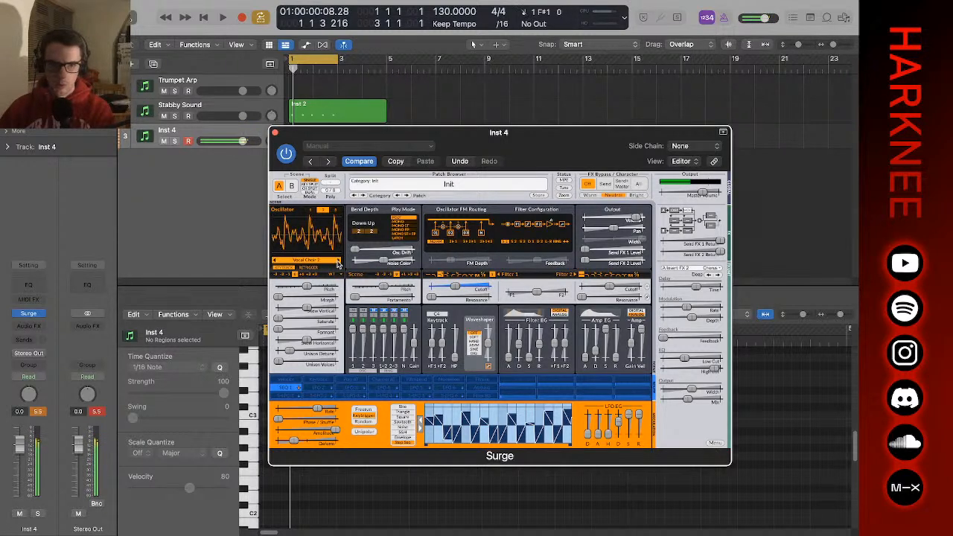
left_click(338, 262)
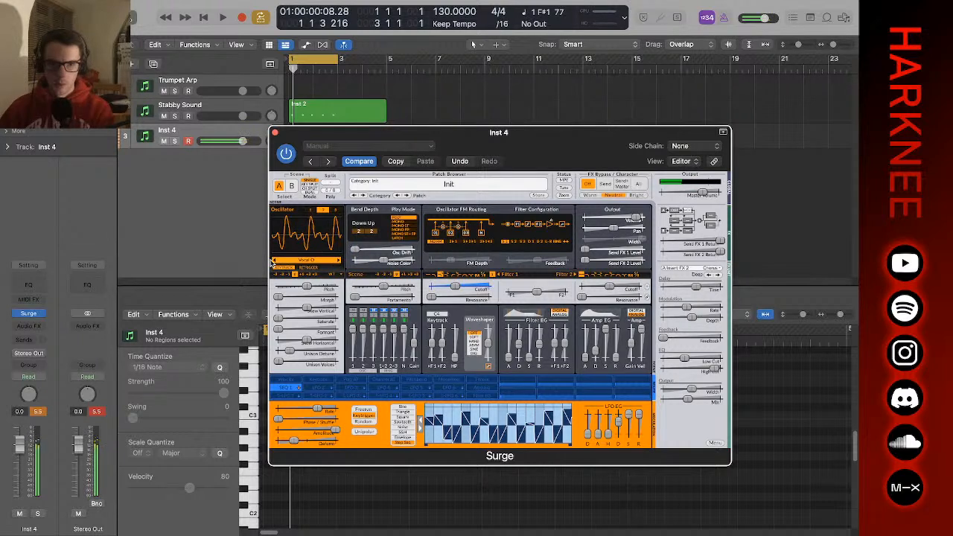
left_click(274, 261)
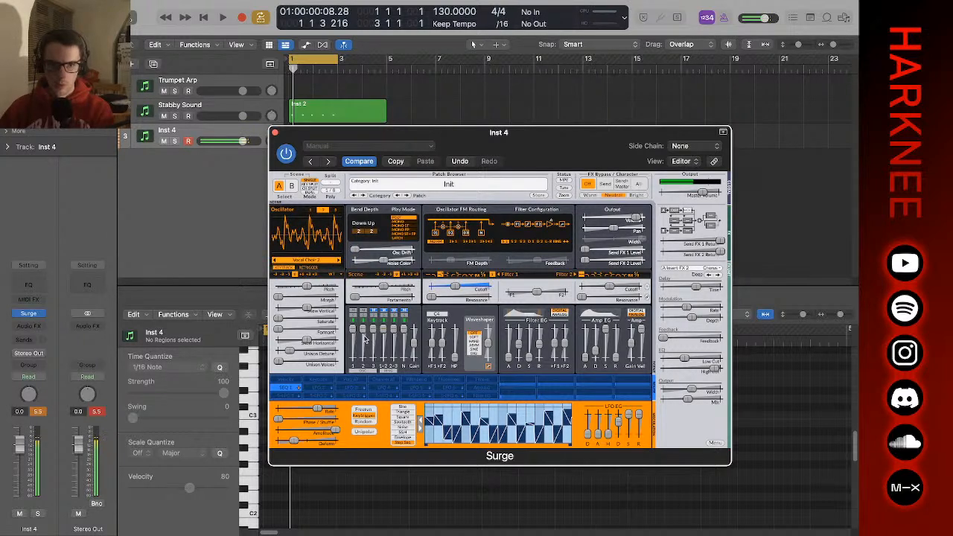
- Lower oscillator 2's mixer level slightly, raise its unison voices, and set its Skew Vertical to about 88 %
mouse_move(364, 332)
left_mouse_down()
mouse_move(368, 410)
mouse_move(362, 334)
left_mouse_up()
left_click_drag(284, 361, 260, 353)
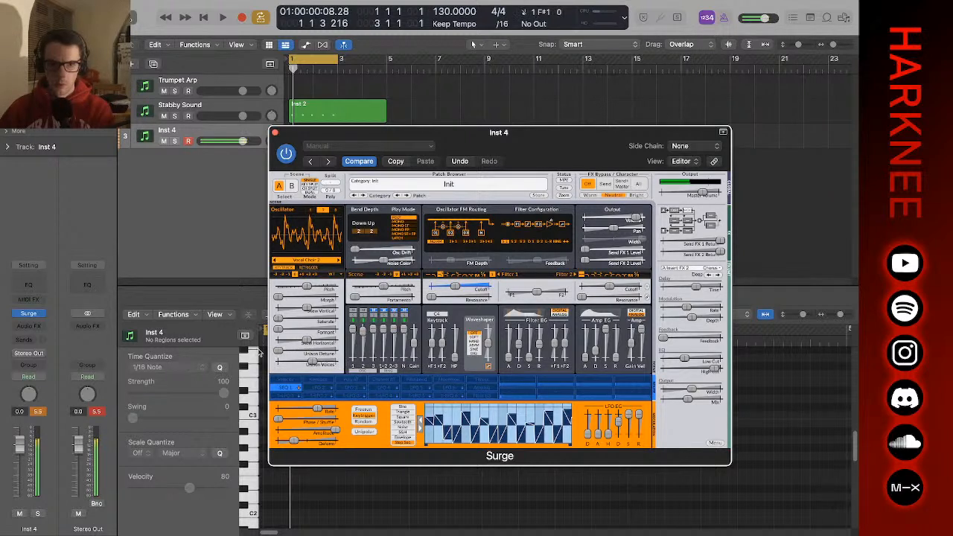
left_click_drag(318, 306, 327, 320)
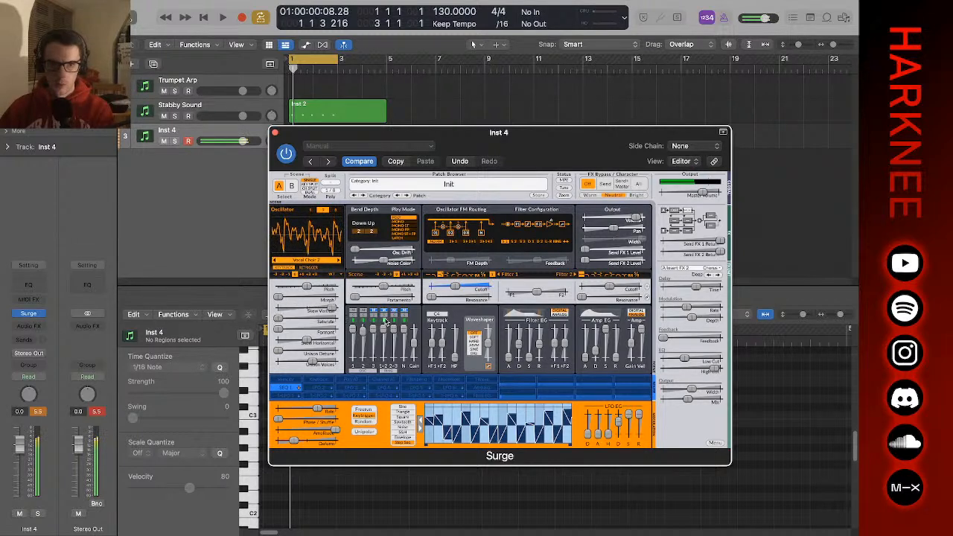
left_click(294, 383)
mouse_move(333, 307)
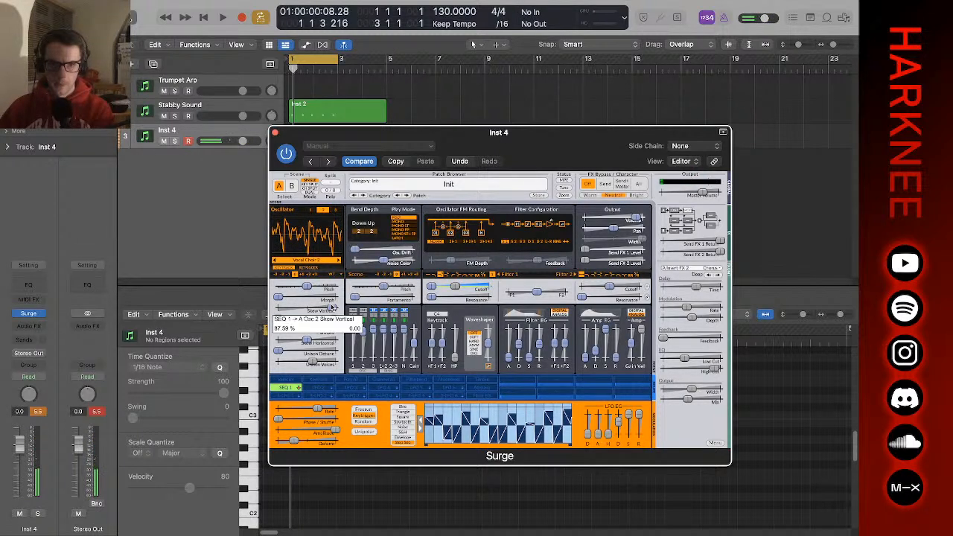
left_click(293, 388)
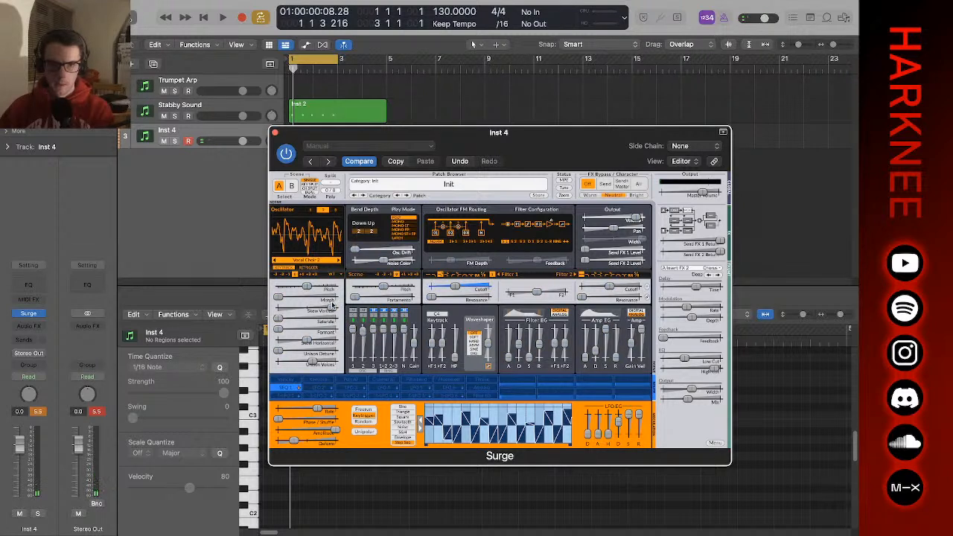
- Try modulating oscillator 2's Skew Vertical with the SEQ 1 step sequencer
left_click(288, 390)
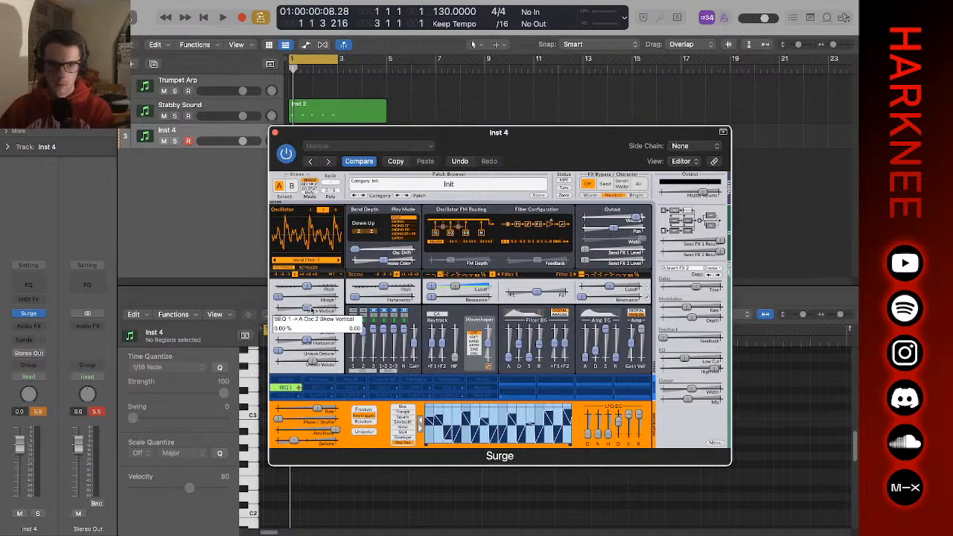
left_click_drag(313, 309, 336, 308)
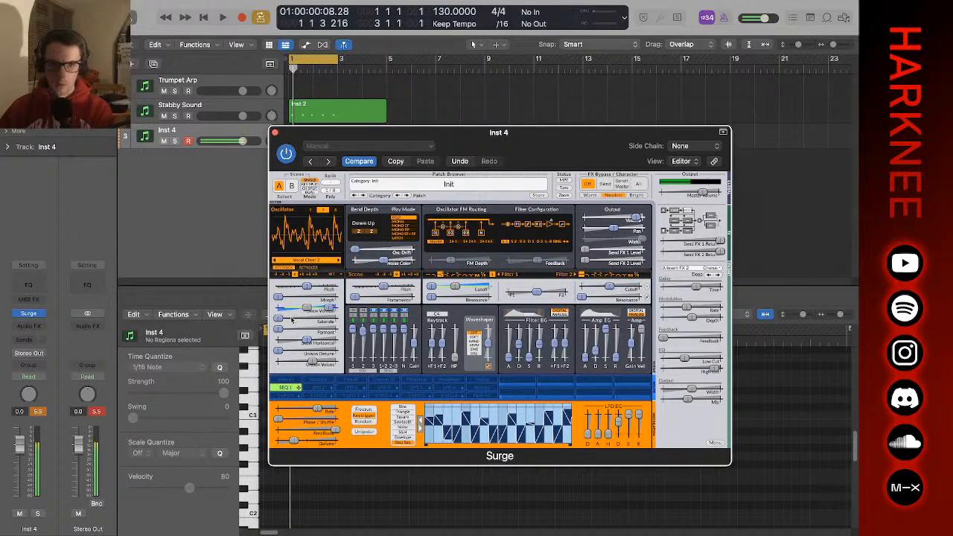
left_click(314, 389)
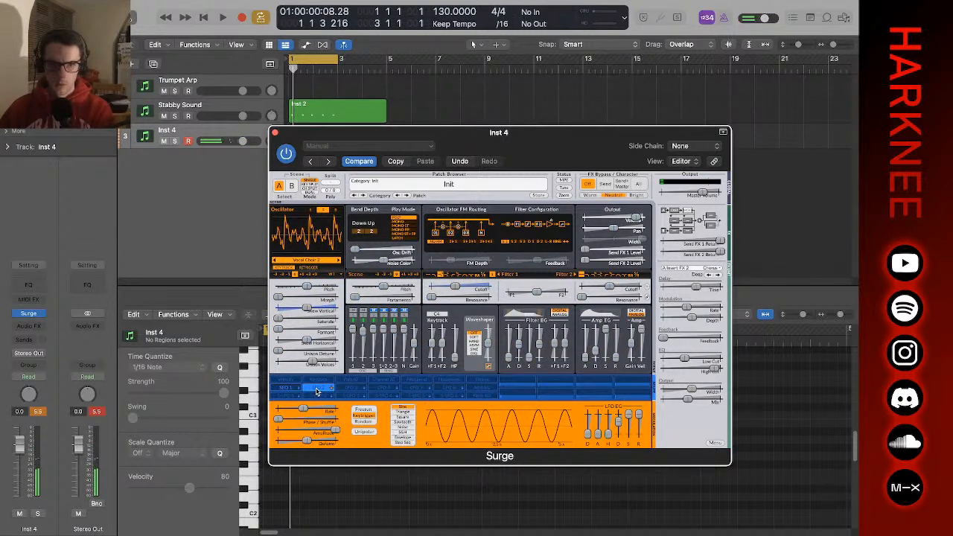
left_click(288, 389)
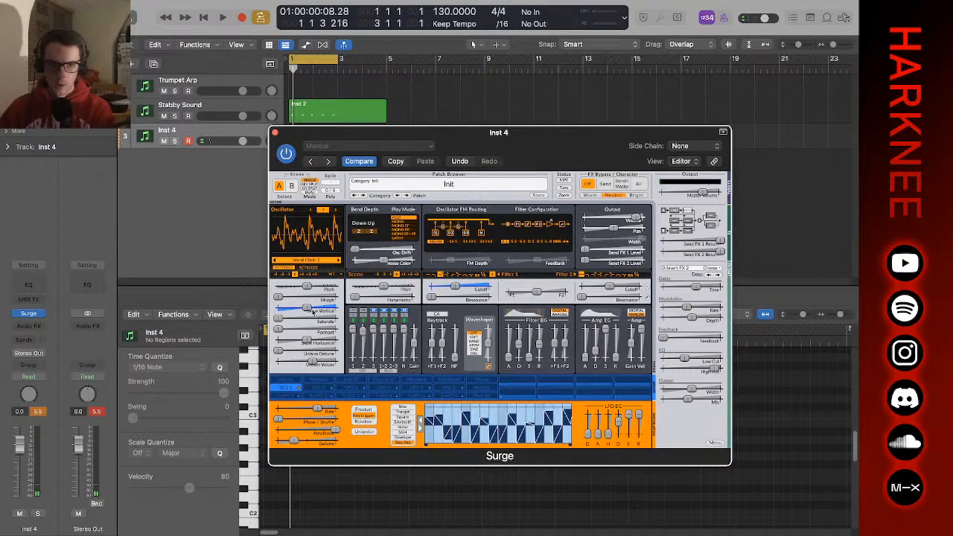
left_click_drag(322, 306, 328, 309)
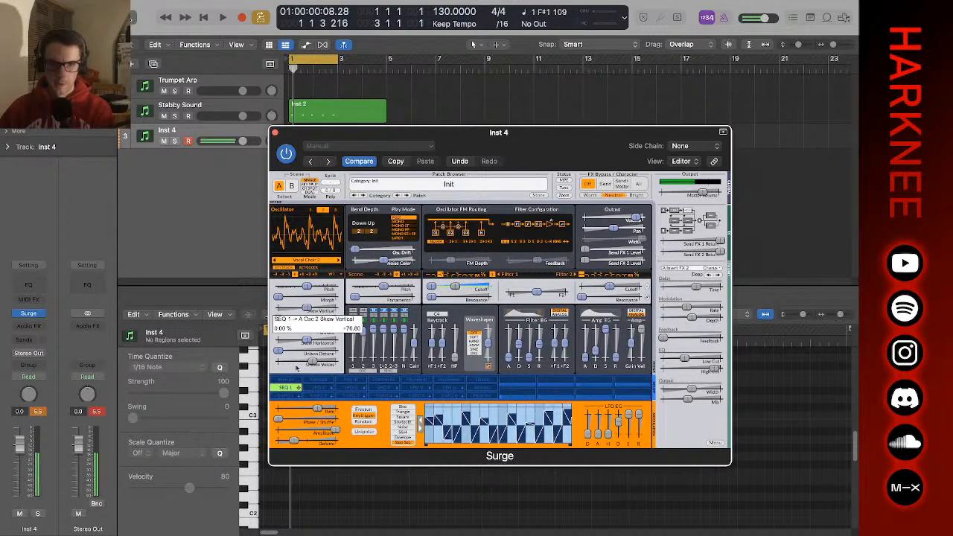
- Modulate oscillator 2's Skew Vertical with LFO 2 and slow LFO 2's rate slightly
left_click(314, 390)
left_click(315, 392)
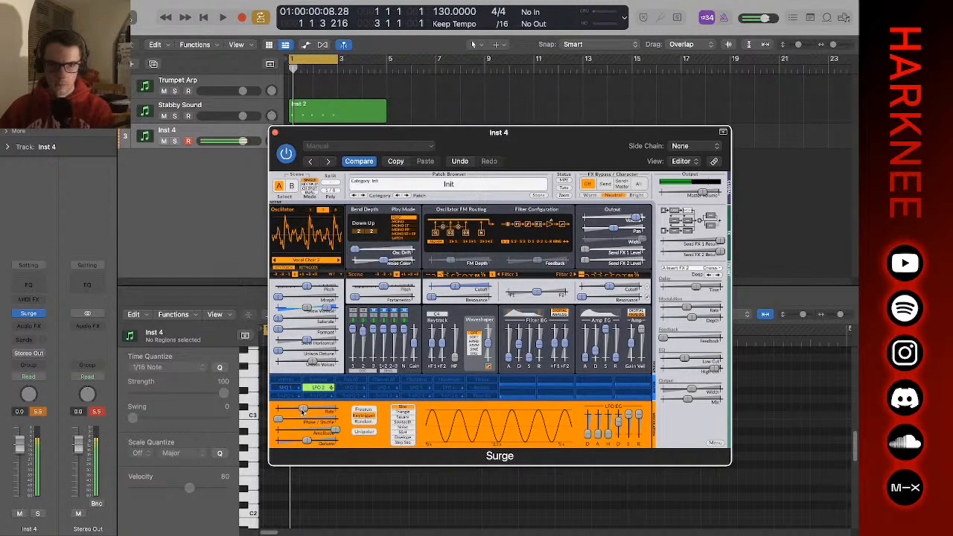
left_click_drag(305, 409, 285, 412)
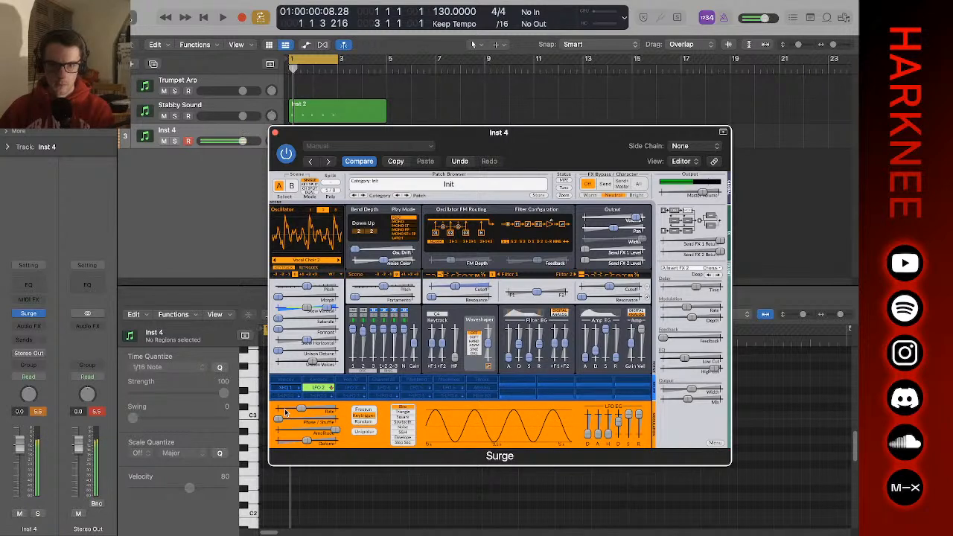
left_click(671, 212)
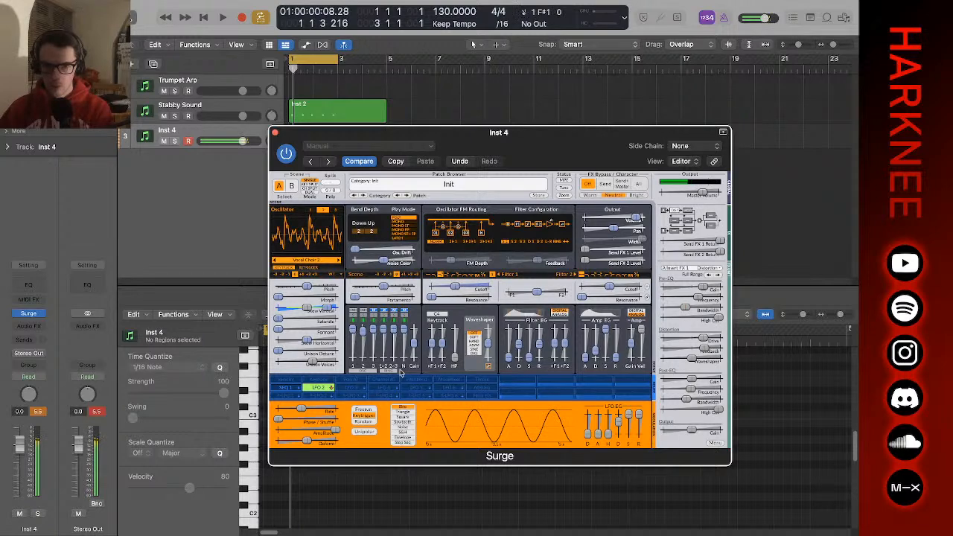
left_click(318, 387)
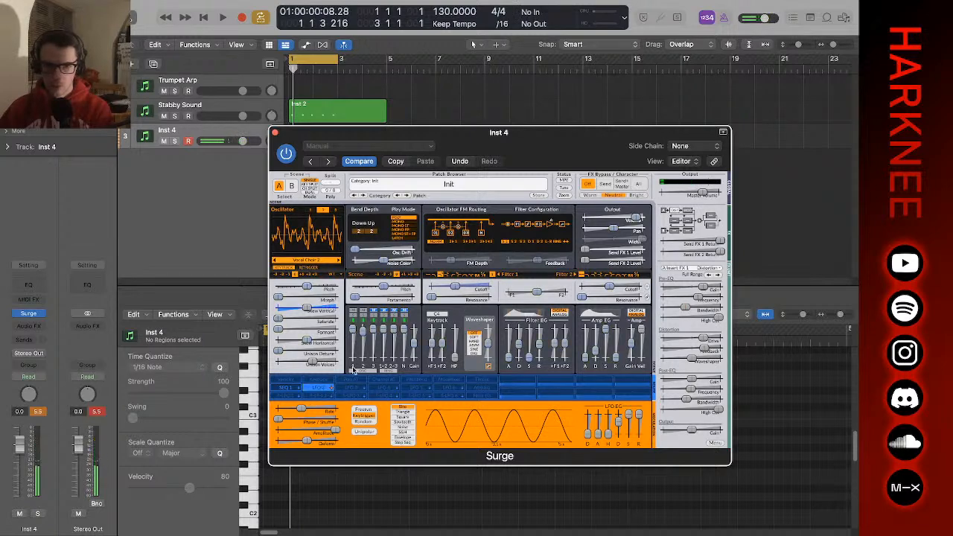
left_click(287, 388)
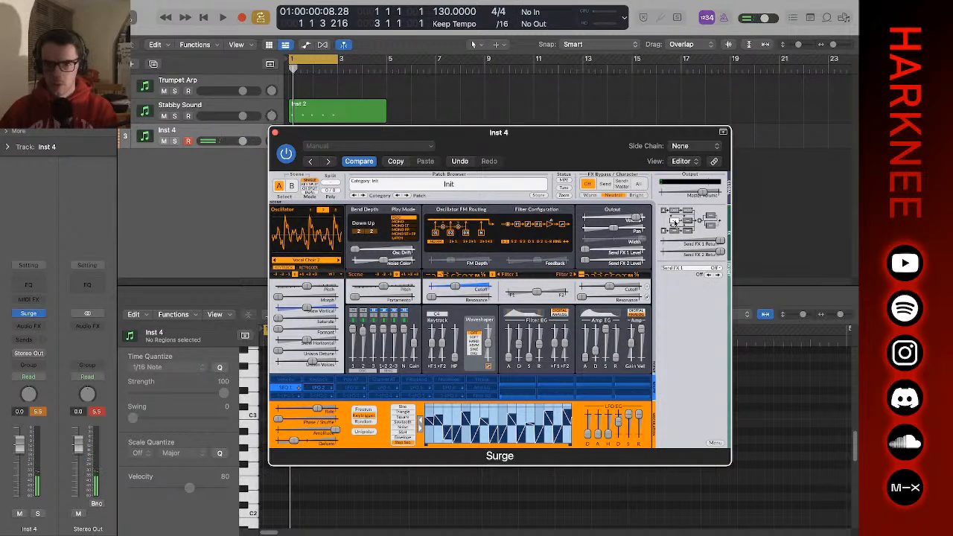
- Insert the Glitchmachines Fracture effect on the Inst 4 channel after Surge
left_click(30, 326)
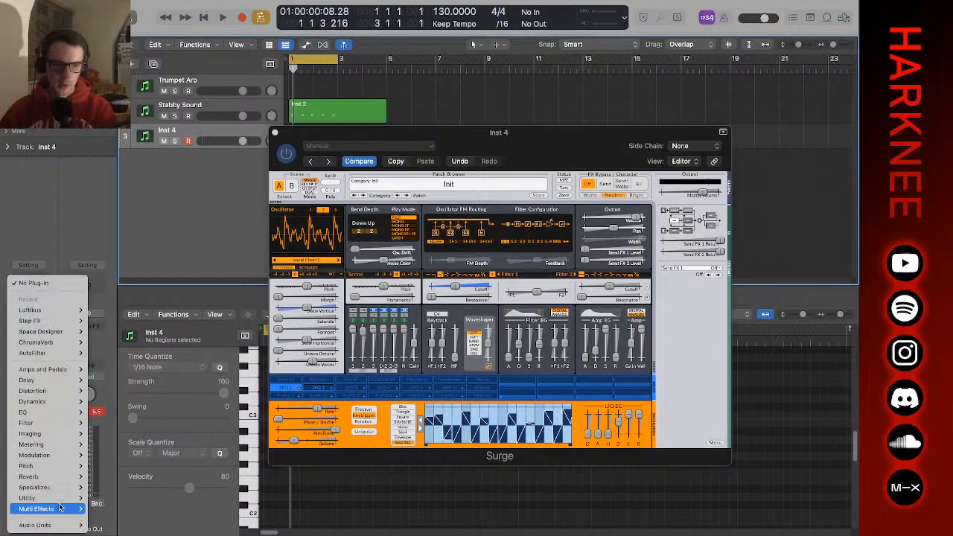
mouse_move(57, 525)
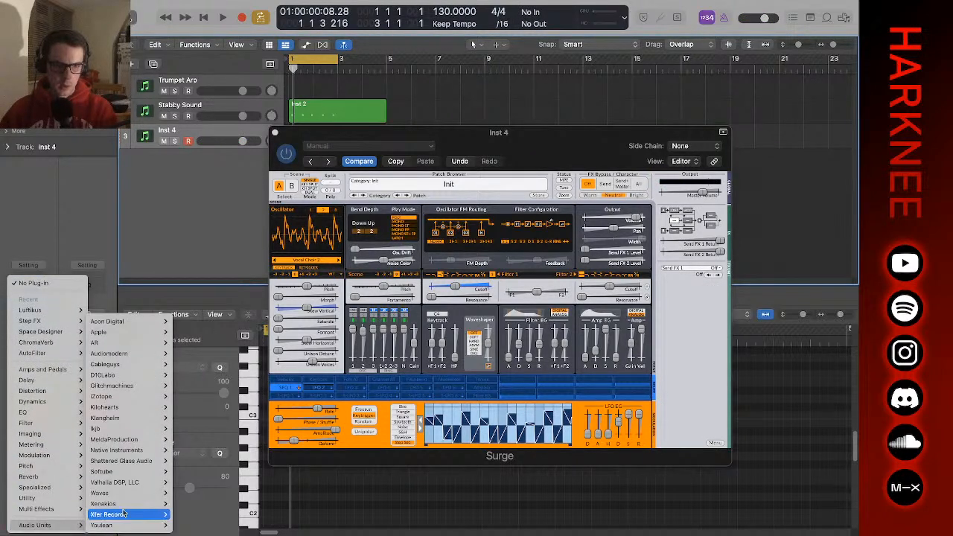
mouse_move(155, 377)
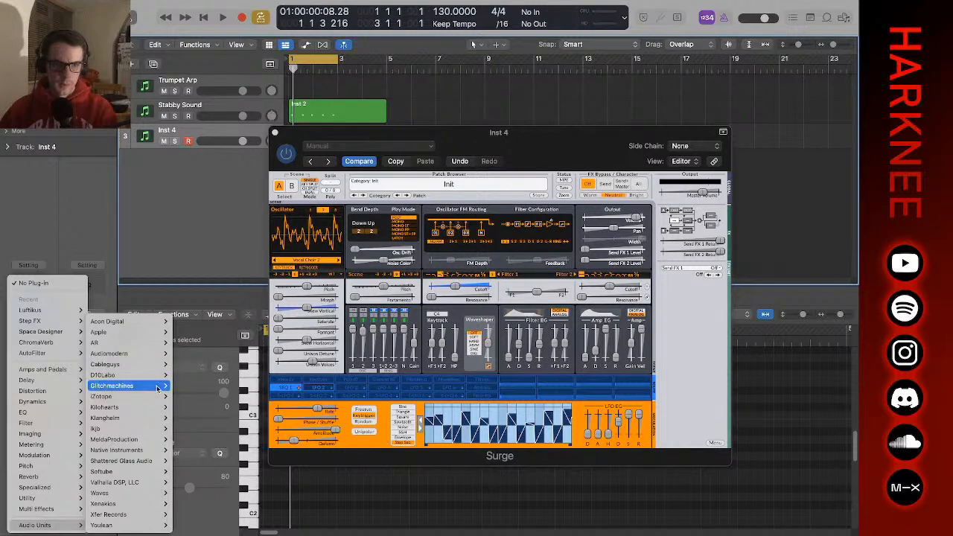
mouse_move(195, 392)
left_click(235, 387)
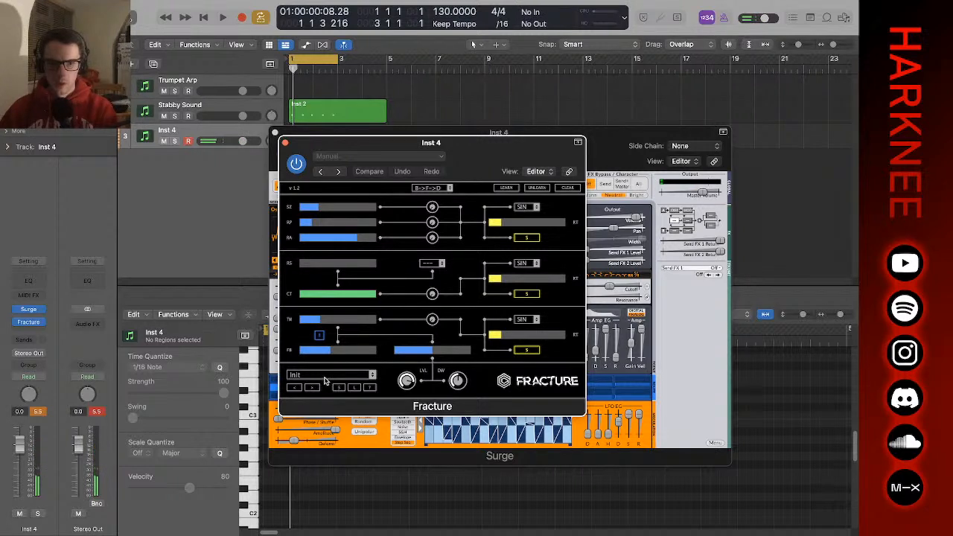
- Raise Fracture's buffer size and add modulation depth to both its size and repeats
mouse_move(319, 213)
left_mouse_down()
mouse_move(347, 213)
mouse_move(310, 214)
left_mouse_up()
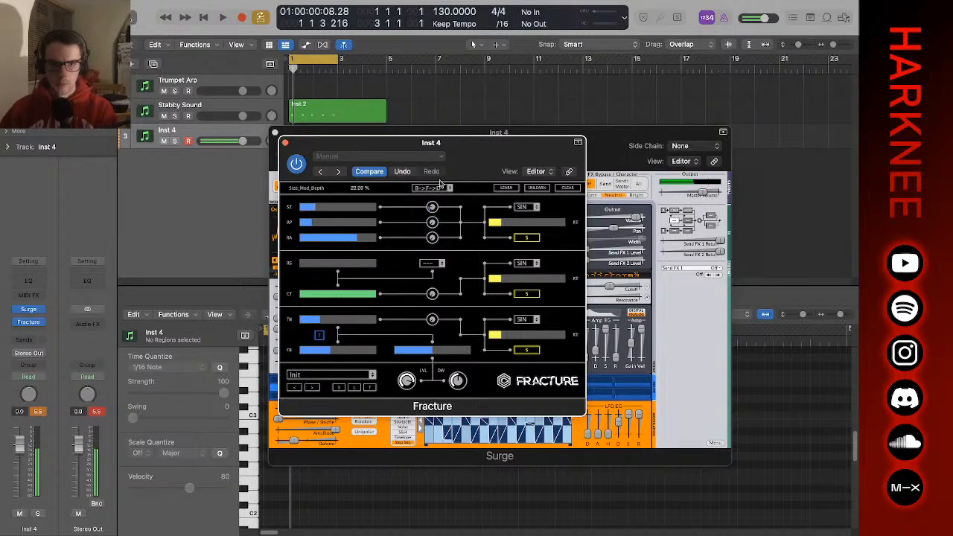
left_click_drag(315, 208, 303, 227)
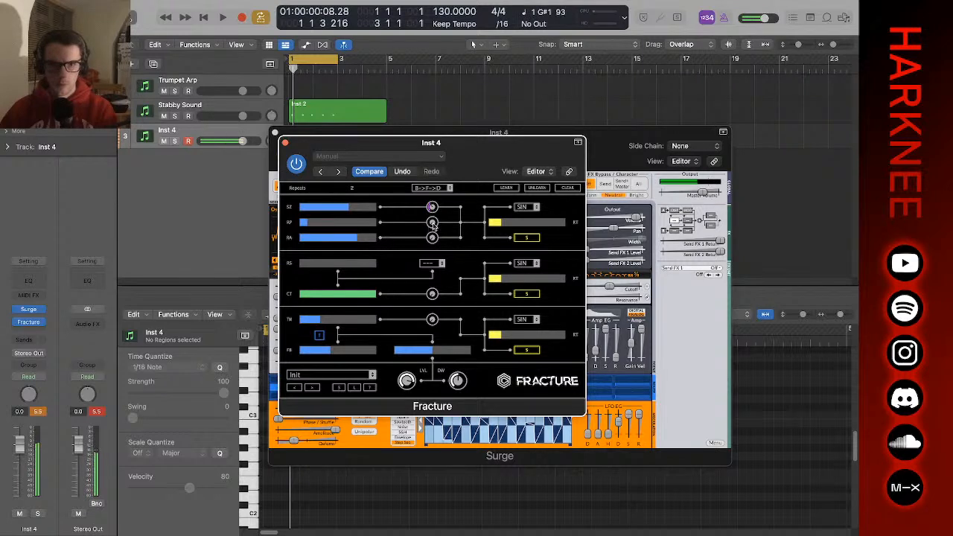
left_click_drag(433, 224, 439, 186)
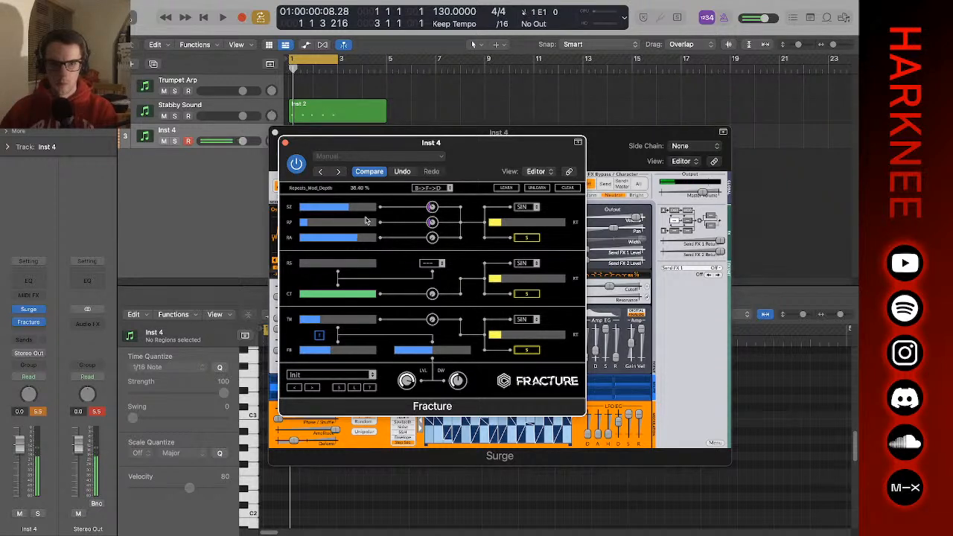
- Randomise all of Fracture's parameters several times and reset the channel peak meters
left_click(369, 389)
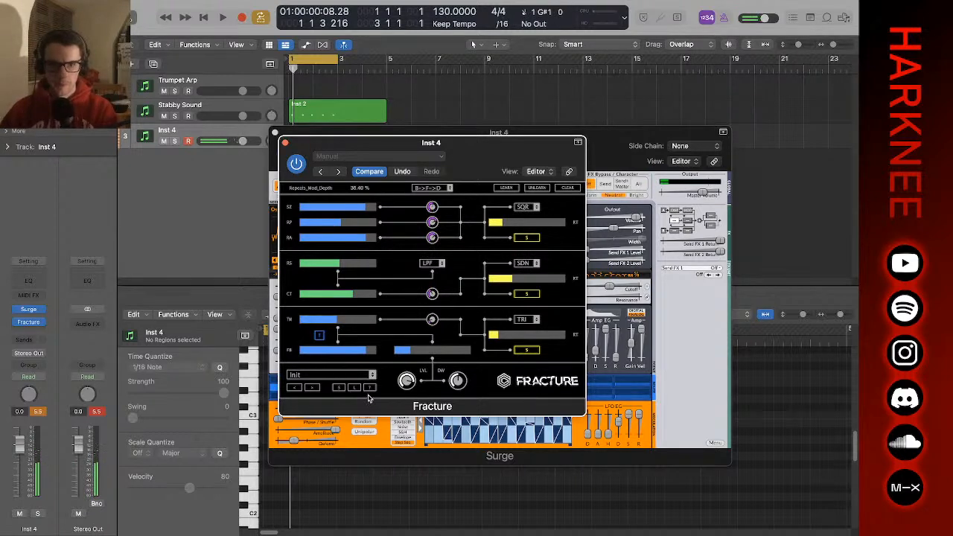
left_click(369, 388)
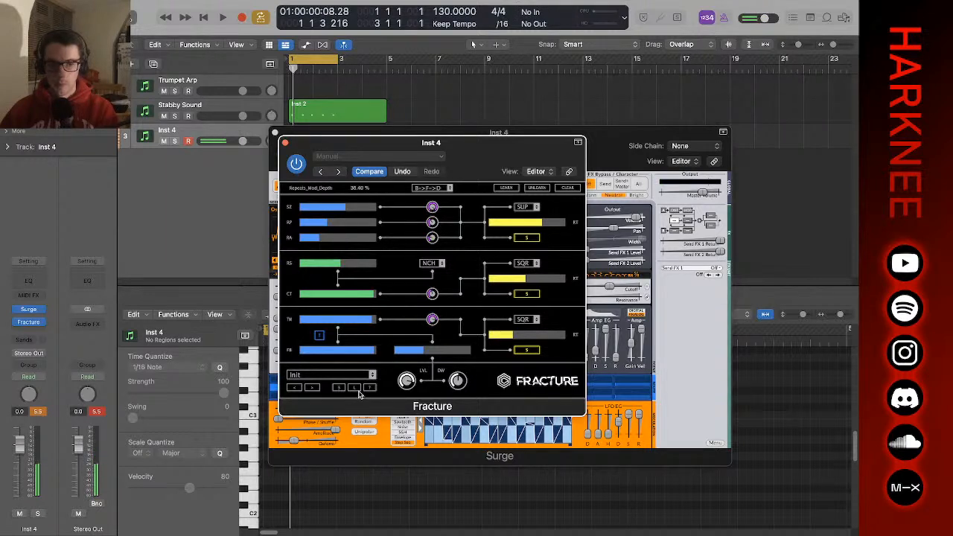
left_click(101, 415)
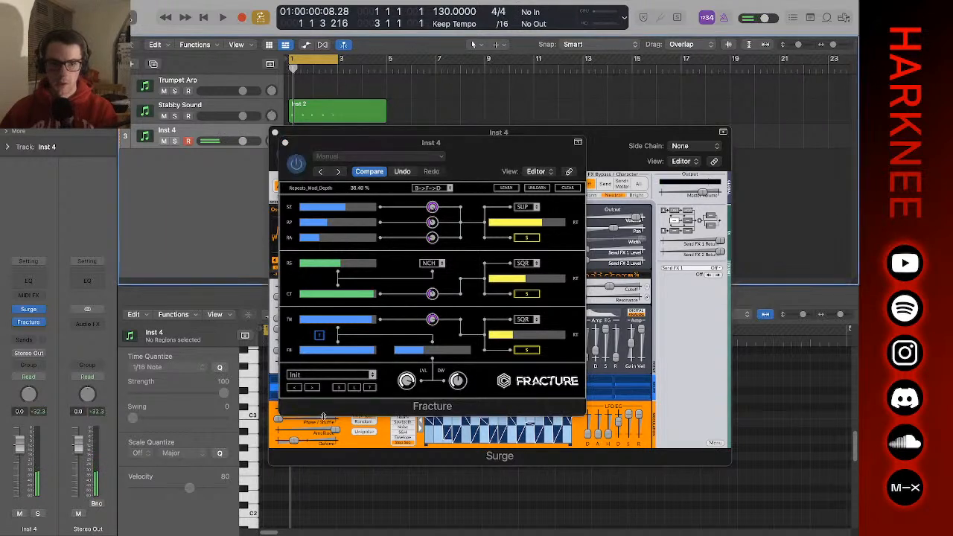
left_click(373, 388)
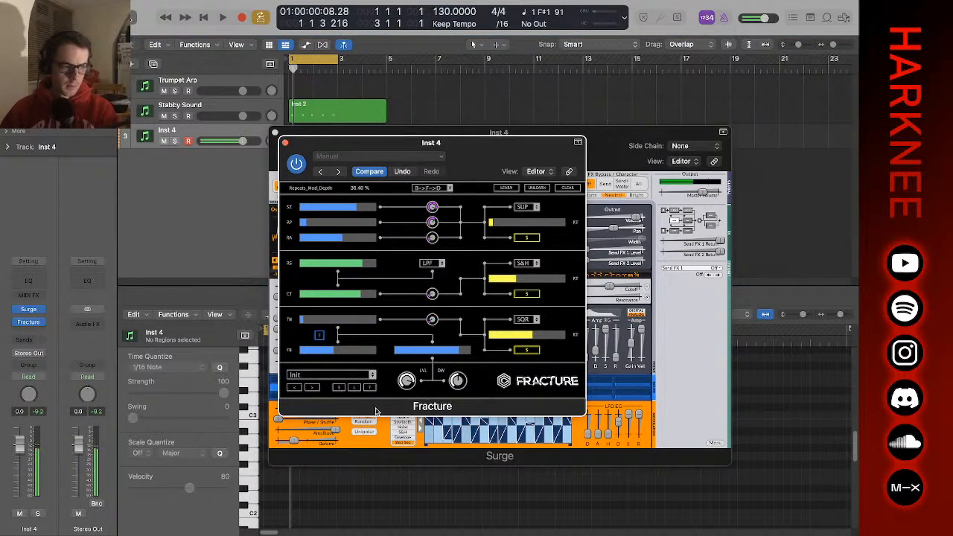
- Load the II_GyroscopeQyist preset in Fracture
left_click(320, 377)
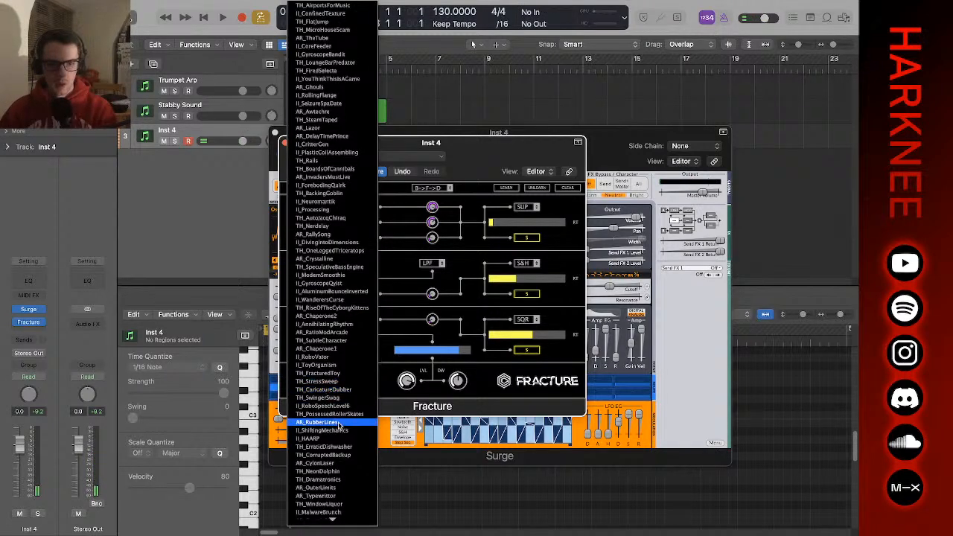
scroll(328, 447, "up", 10)
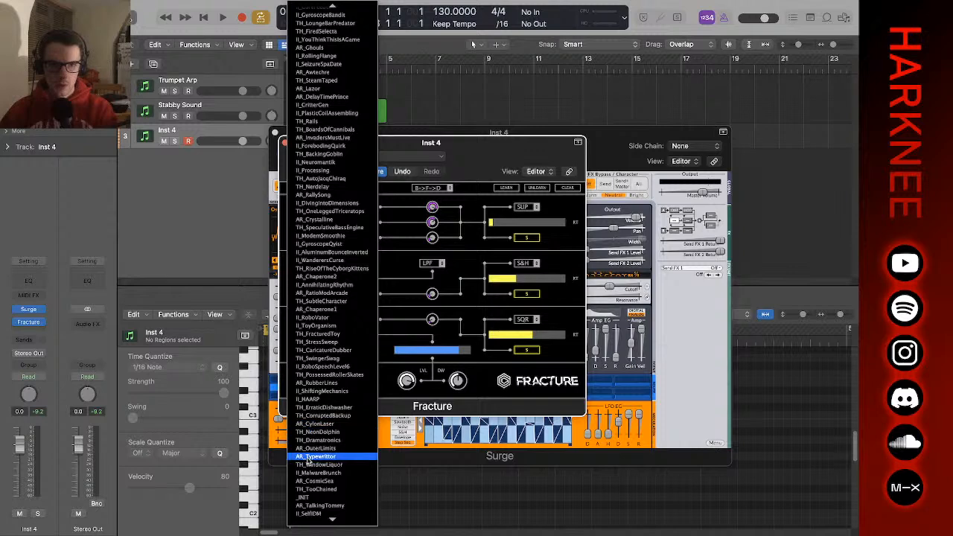
left_click(363, 245)
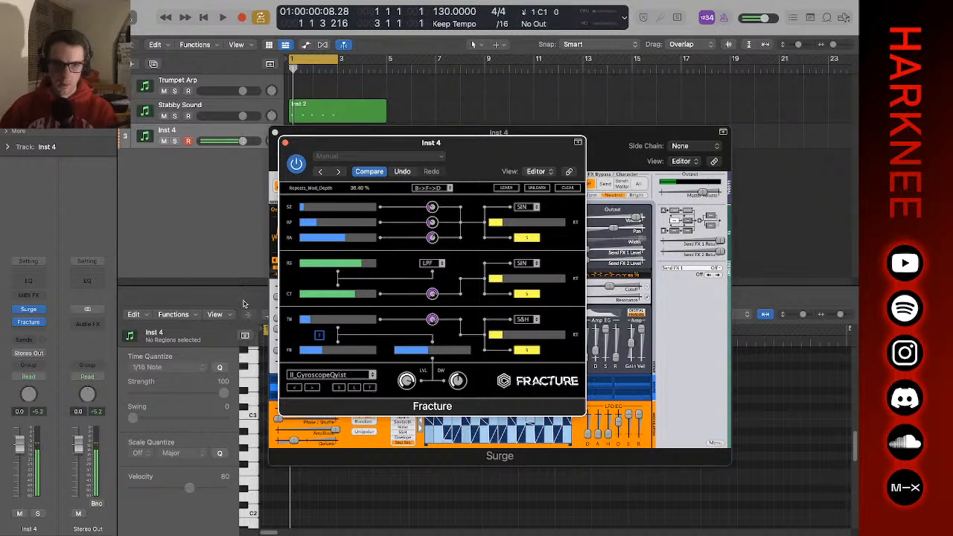
- Insert Space Designer after Fracture on the Inst 4 channel and move its window fully into view
left_click(39, 322)
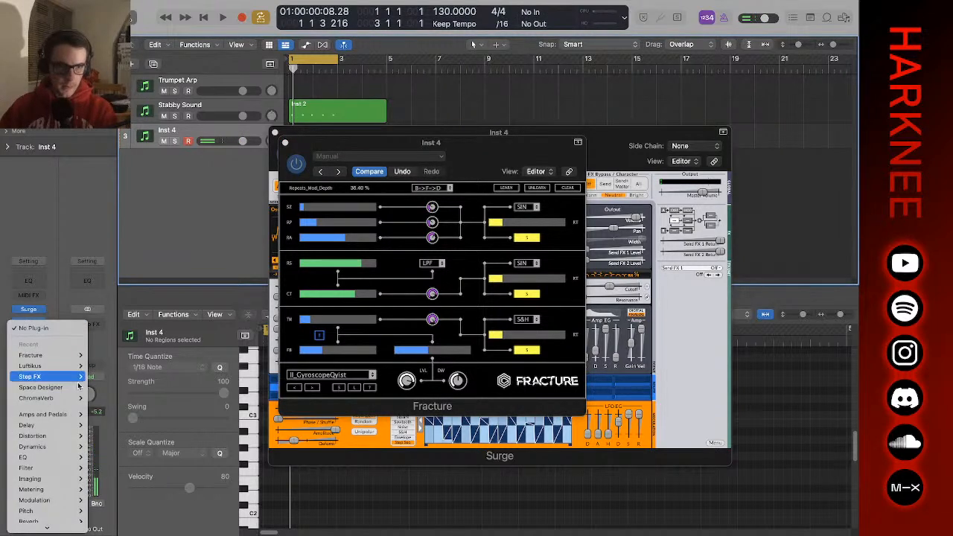
scroll(75, 424, "down", 3)
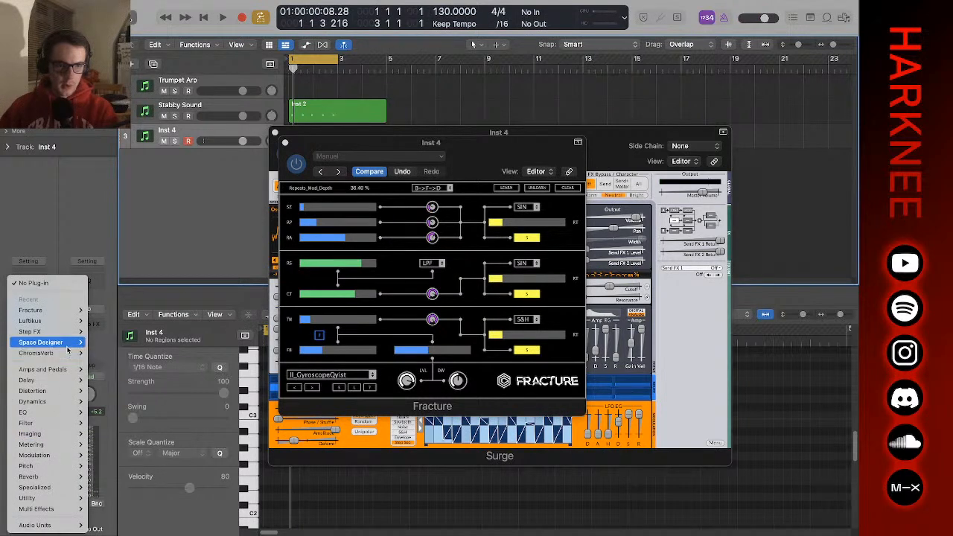
left_click(144, 376)
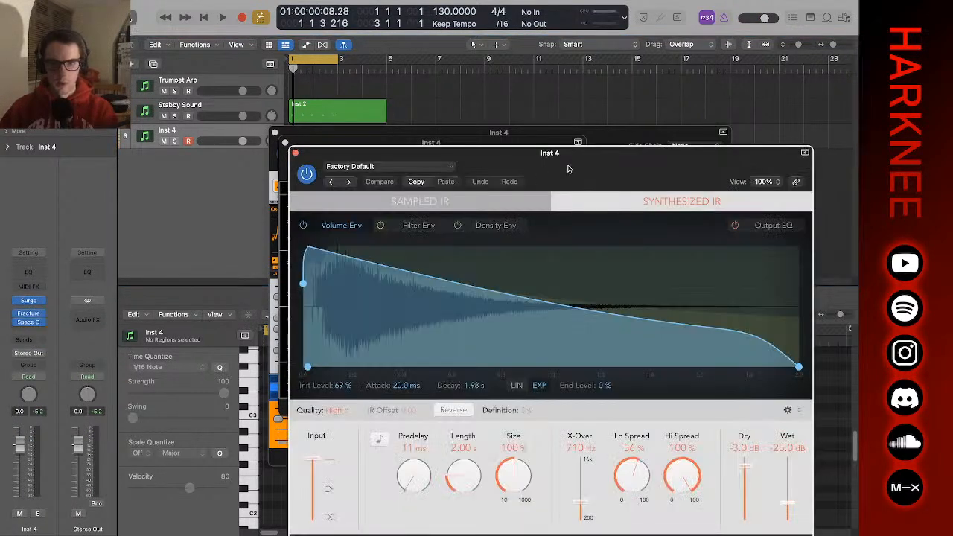
left_click_drag(569, 169, 426, 98)
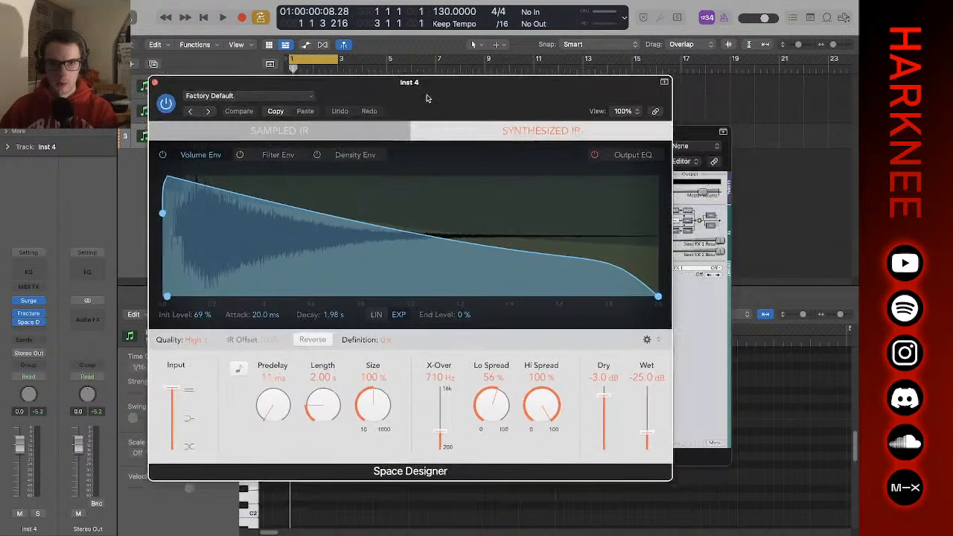
- Reverse Space Designer's synthesized impulse response, open and cancel loading a sampled one, and set the length to 1.05 s
left_click(313, 341)
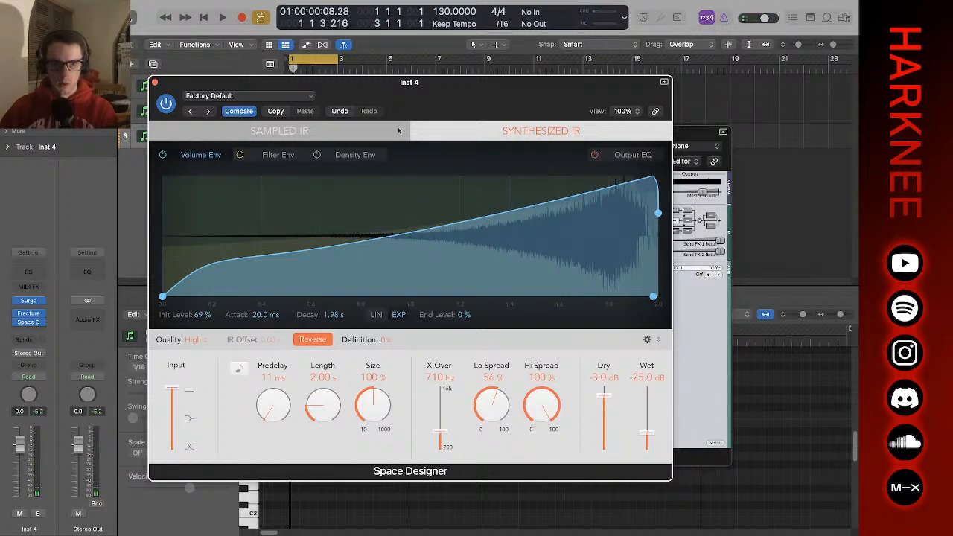
left_click(441, 132)
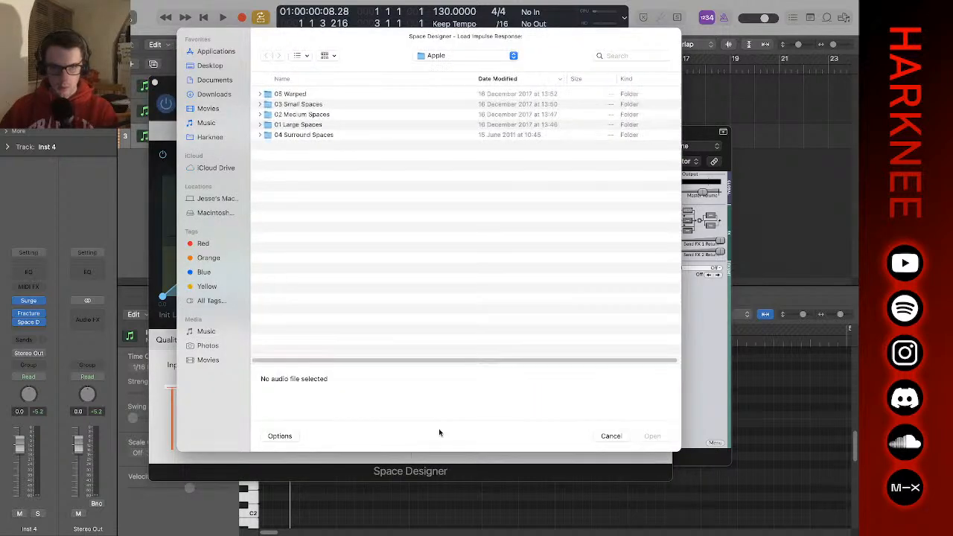
left_click(611, 436)
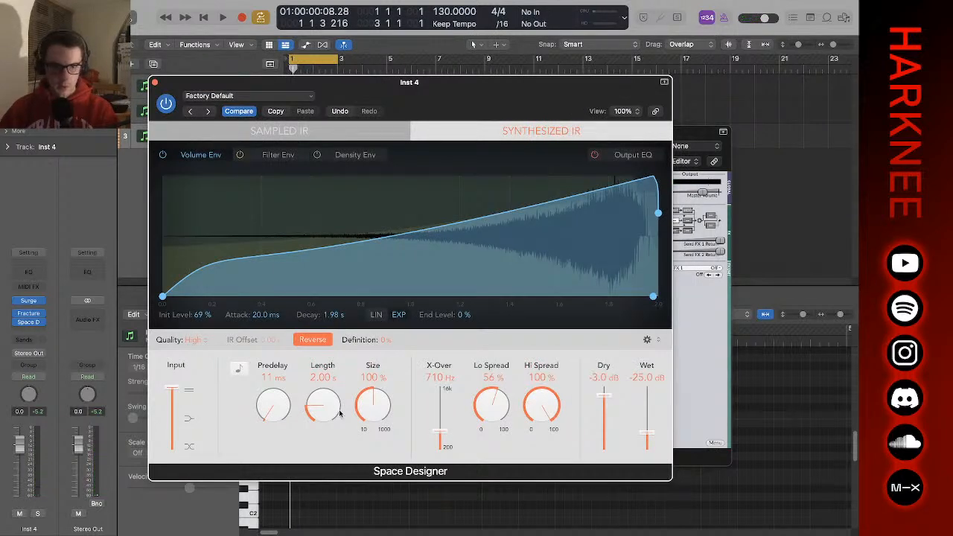
left_click_drag(339, 414, 337, 426)
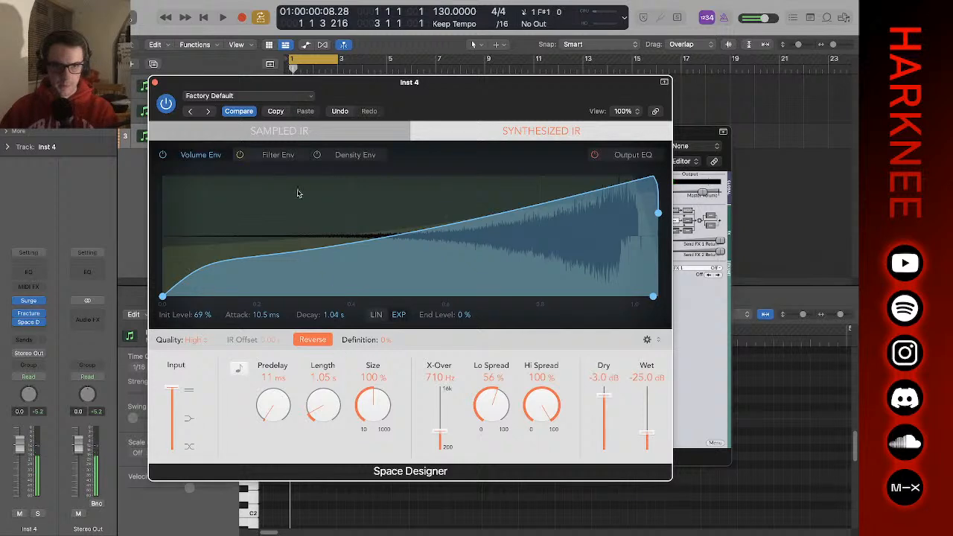
- Load Space Designer's 2.4s Chamber Three preset from the medium-space rooms and reverse its impulse response
left_click(225, 100)
mouse_move(330, 319)
mouse_move(411, 318)
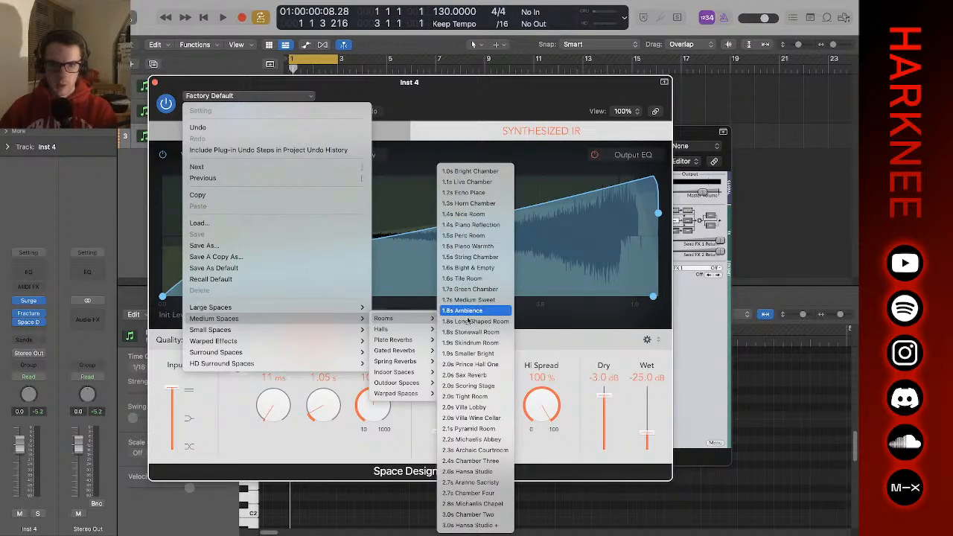
left_click(490, 462)
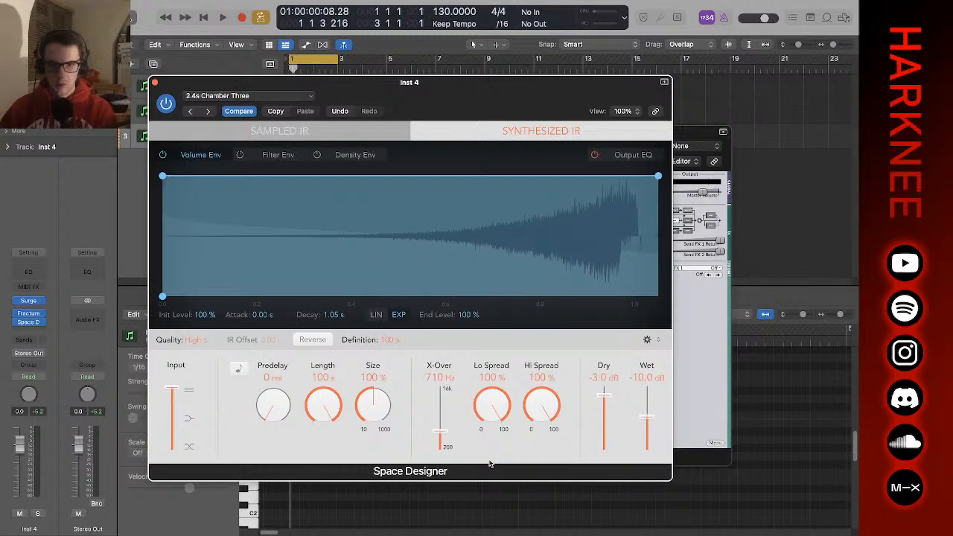
left_click(313, 340)
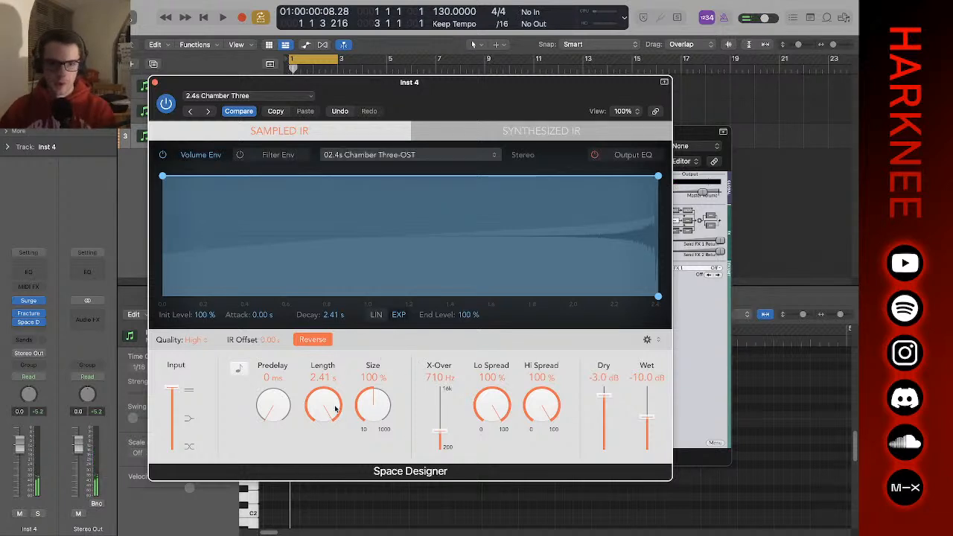
- Shorten the reversed Space Designer reverb to a length of 83.3 ms and close its window
left_click_drag(336, 408, 341, 504)
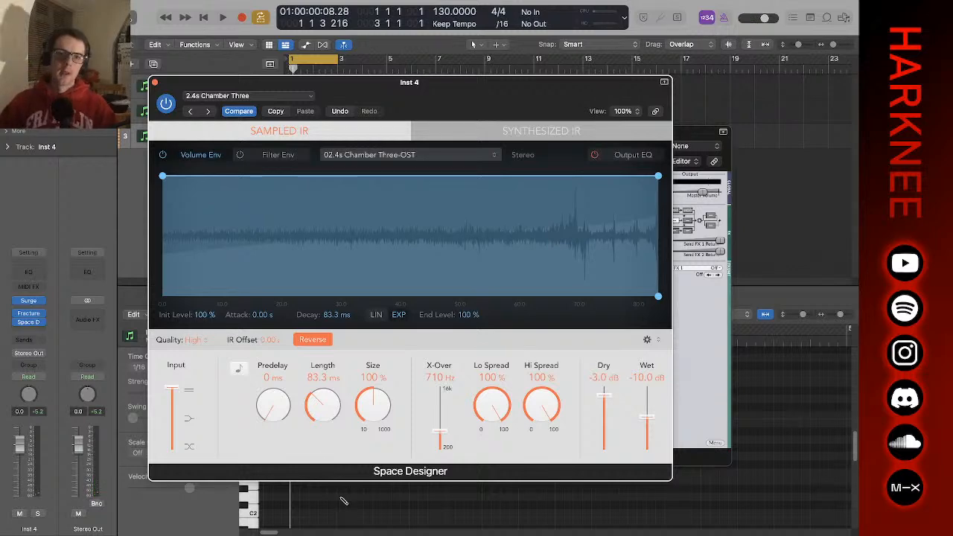
left_click(155, 82)
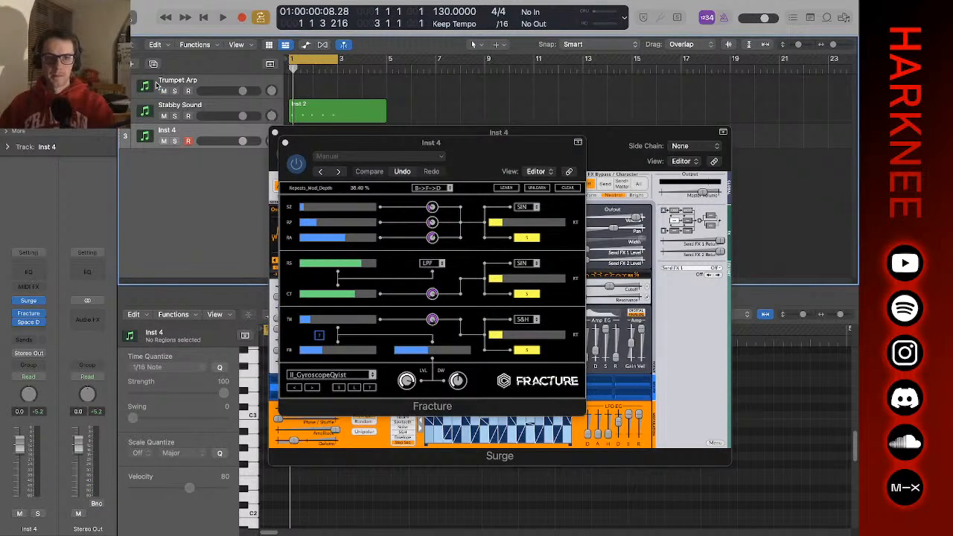
- Rename the Inst 4 track as Reverse Alien and close its Fracture and Surge plug-in windows
double_click(173, 131)
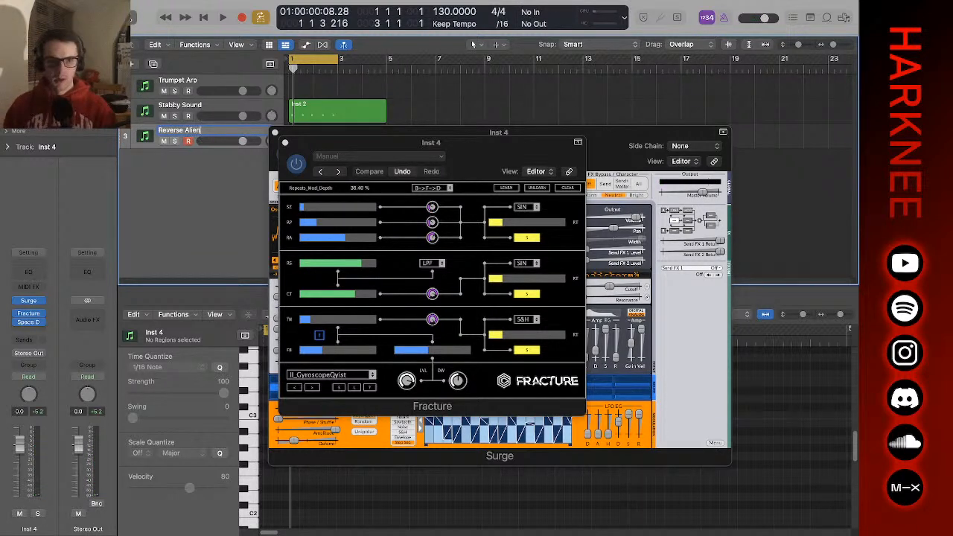
type("Reverse Alien")
key("Return")
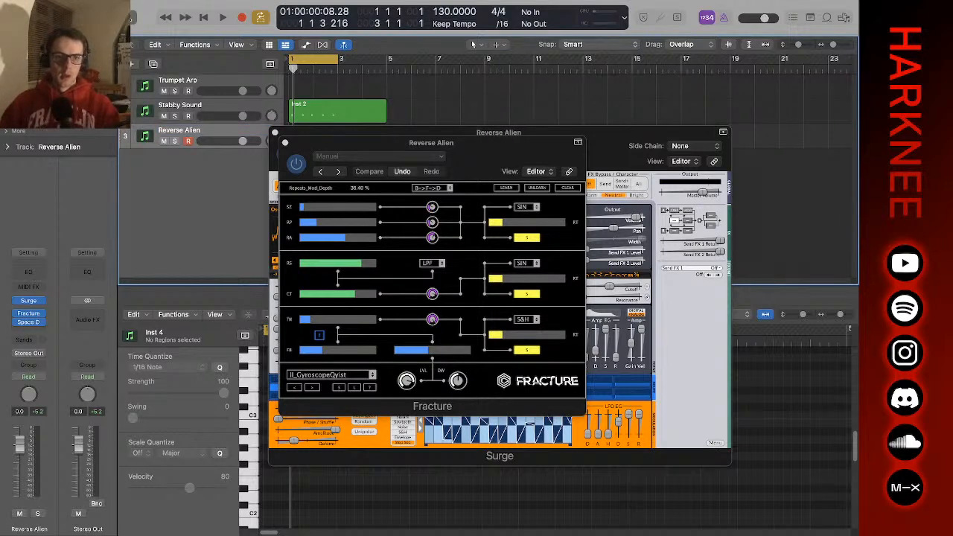
left_click(275, 132)
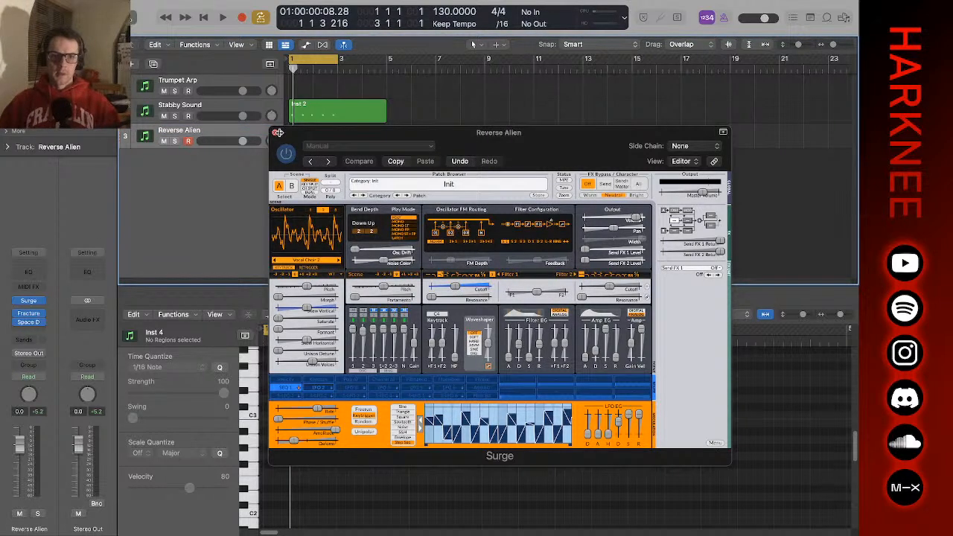
left_click(274, 132)
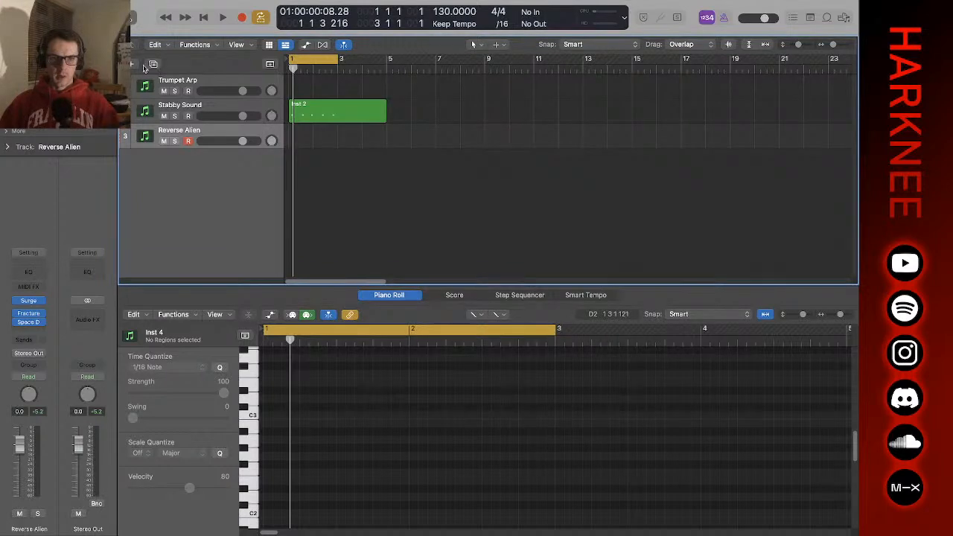
- Add one software instrument track with Surge as its instrument and hide the Library
key("alt+super+n")
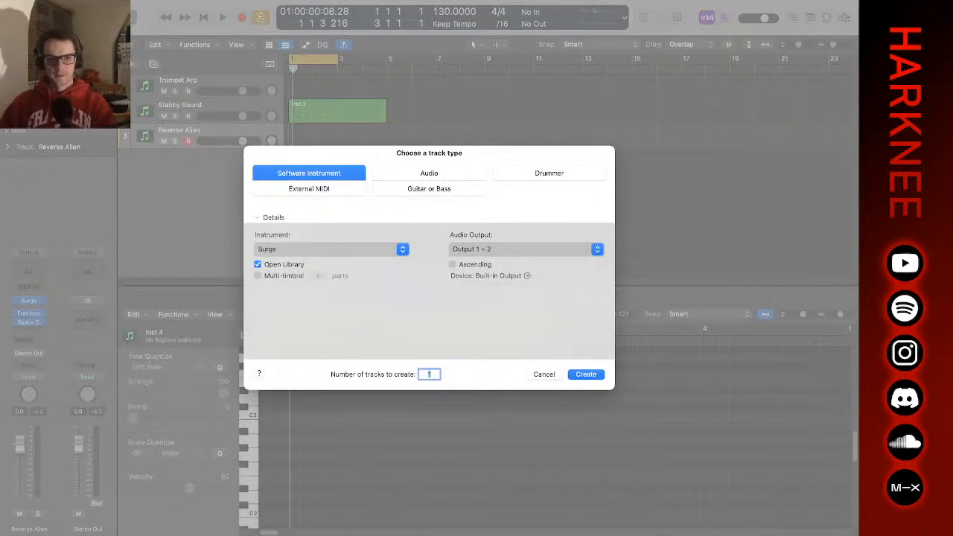
key("Return")
key("y")
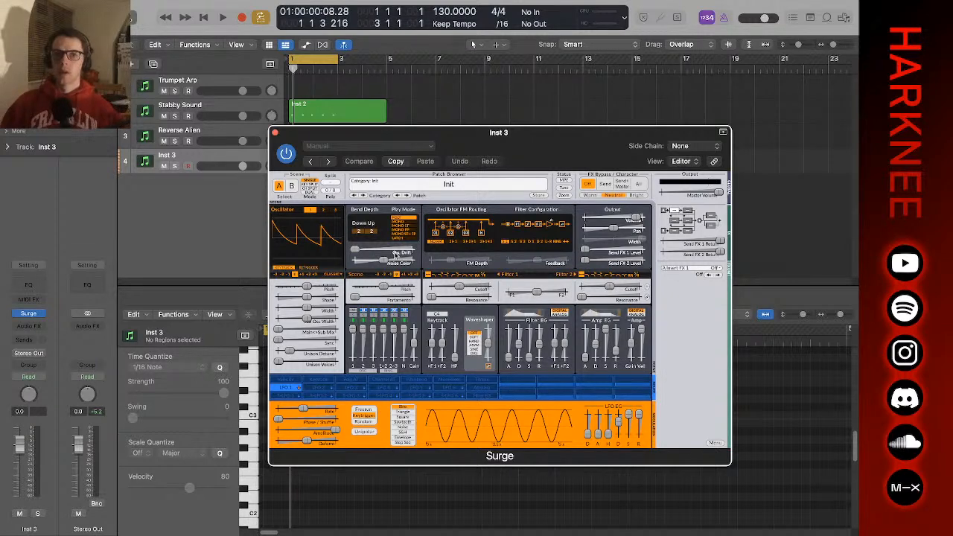
- Audition the Trumpet Arp track, return to Inst 3 and set Surge's oscillator FM routing to 2 > 1
left_click(198, 88)
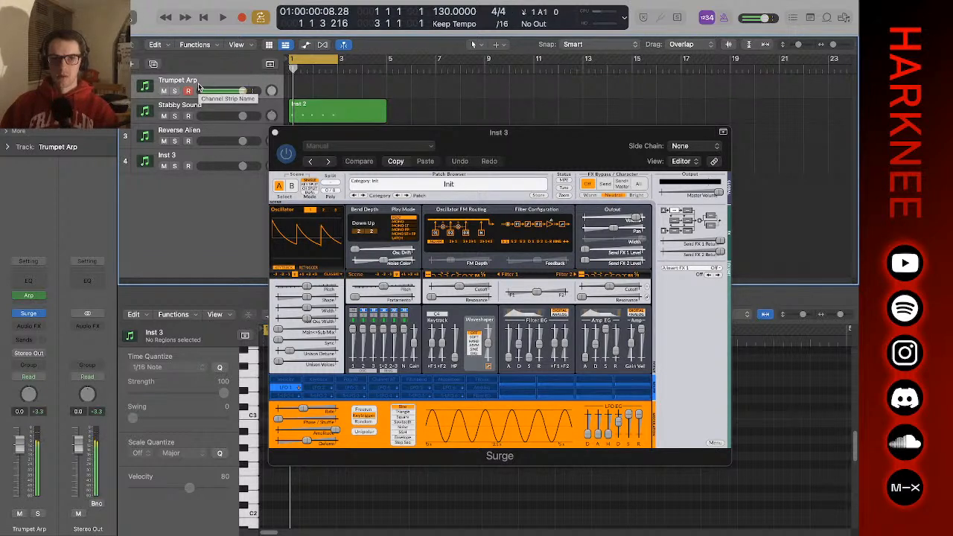
left_click(202, 155)
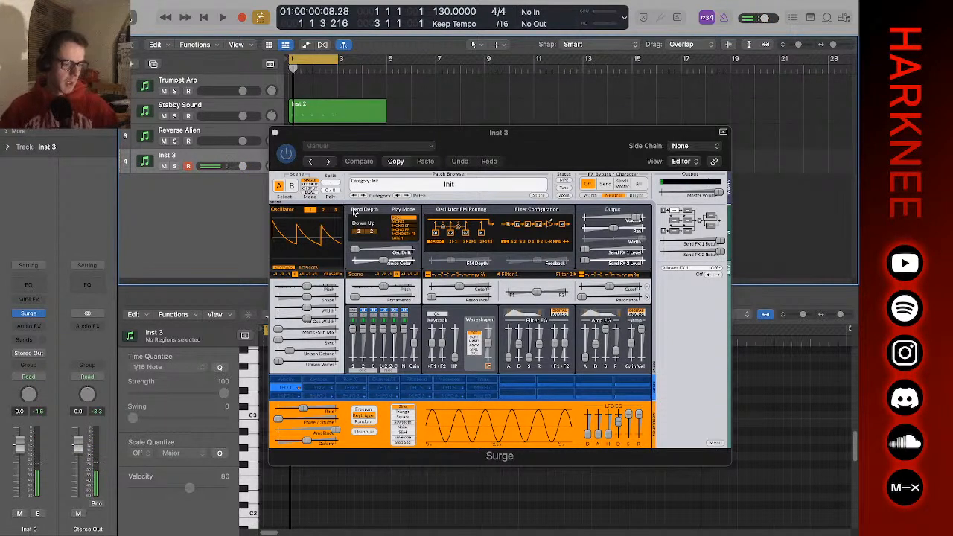
left_click(451, 236)
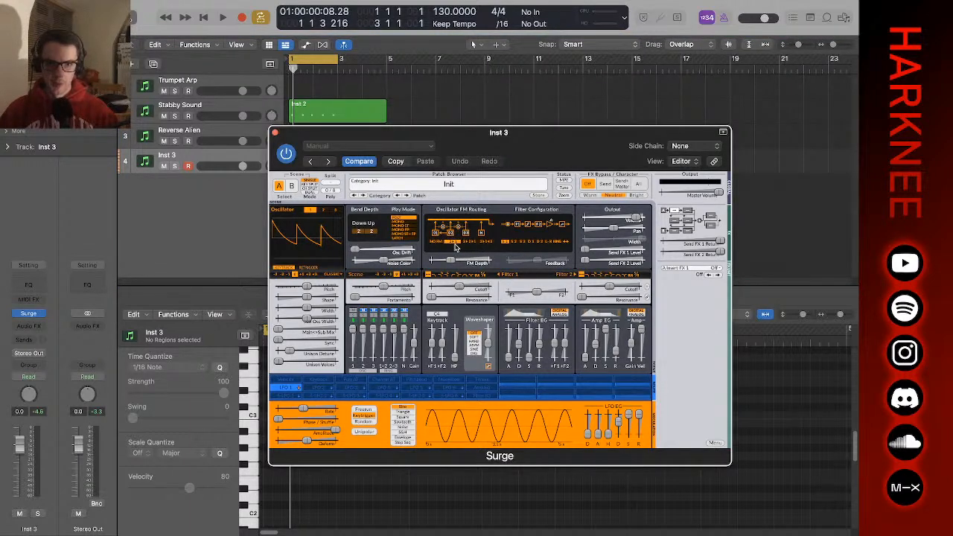
left_click(694, 164)
left_click(693, 164)
left_click(679, 163)
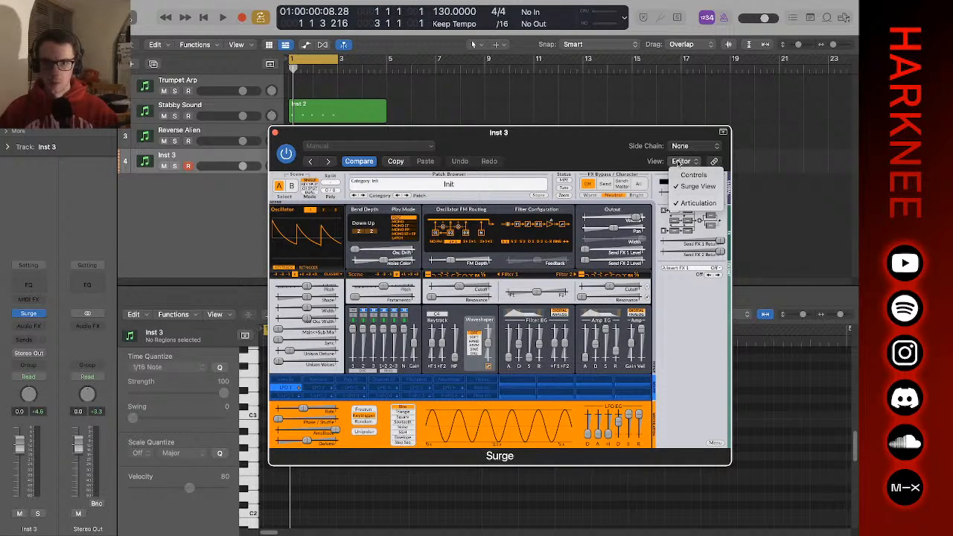
left_click(620, 158)
left_click(678, 148)
left_click(602, 154)
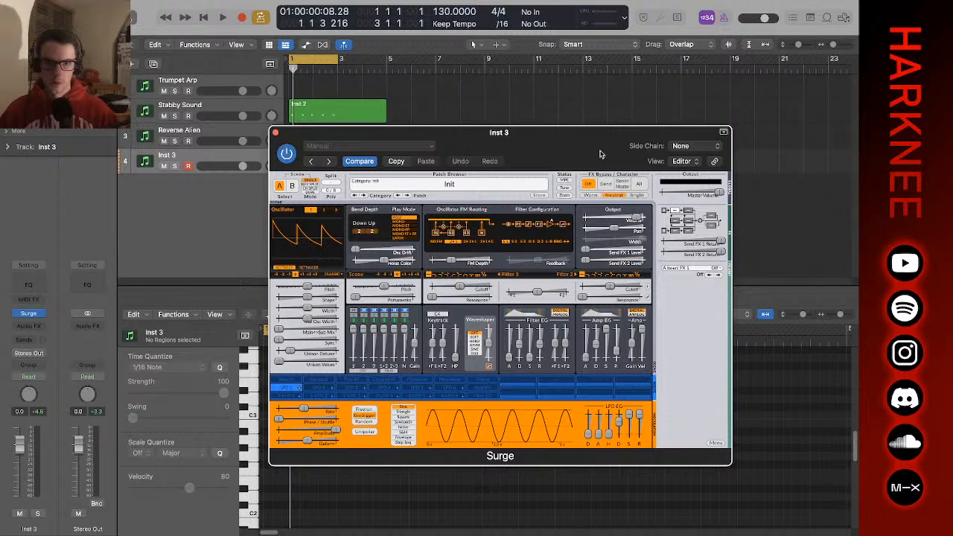
- Change Surge's oscillator 1 type to FM3
left_click(335, 275)
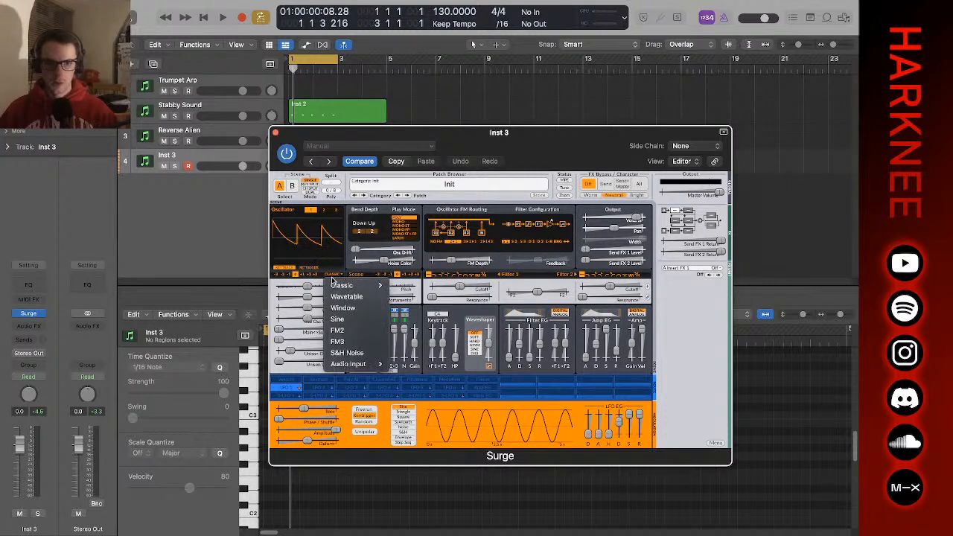
mouse_move(376, 366)
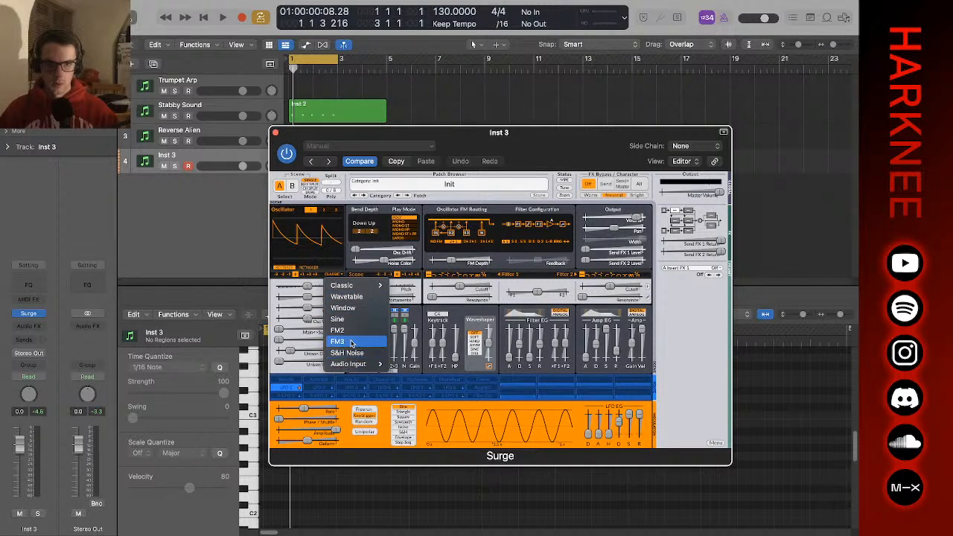
left_click(351, 342)
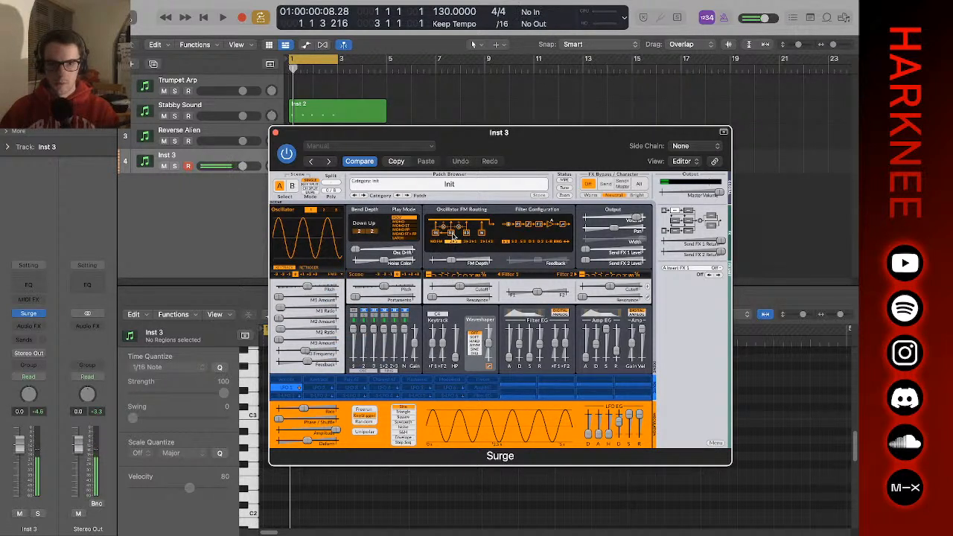
- Try the 2 > 1 < 3 oscillator FM routing and settle on 3 > 2 > 1
left_click_drag(451, 235, 483, 238)
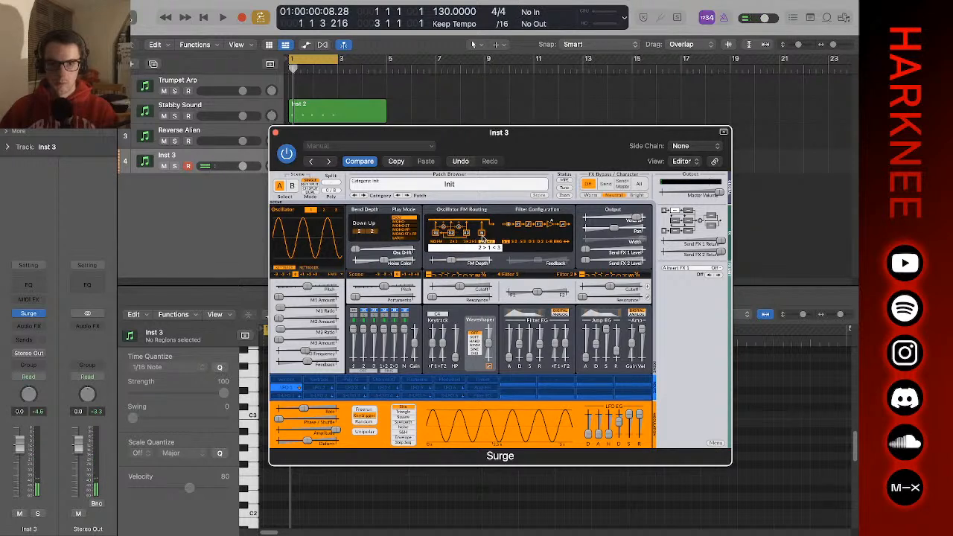
left_click(486, 238)
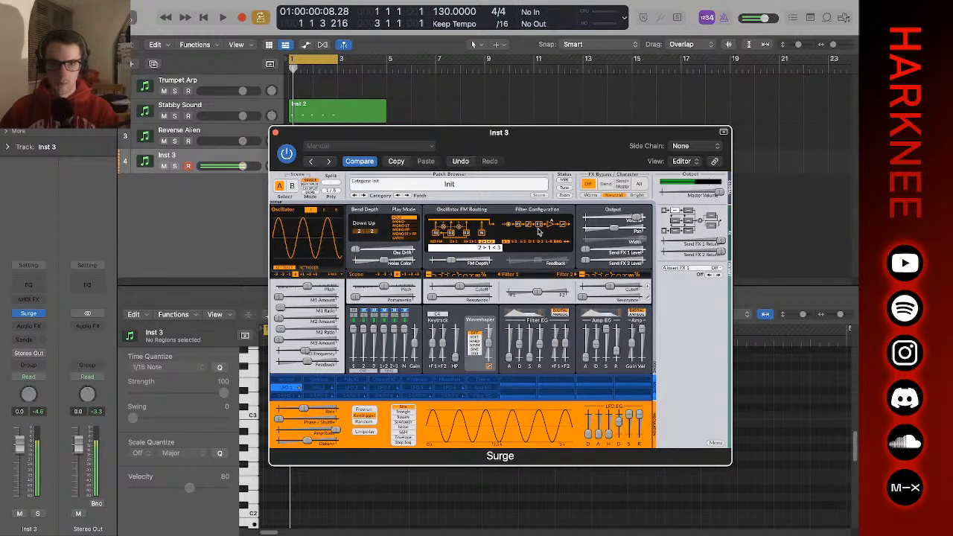
left_click(435, 228)
left_click_drag(435, 228, 471, 212)
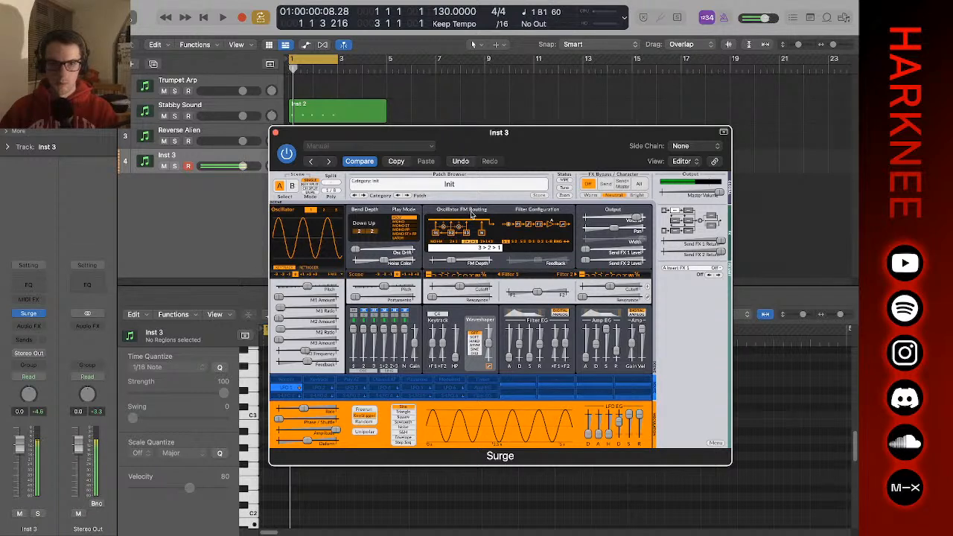
left_click(439, 229)
left_click(467, 229)
- Switch the filter configuration to a parallel layout and raise the FM Depth above its middle setting
left_click(521, 230)
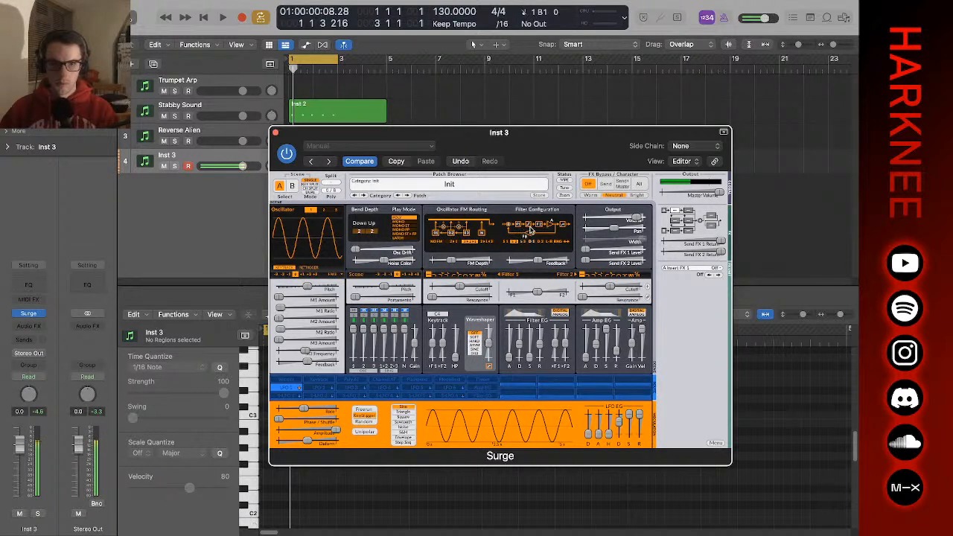
left_click(534, 229)
left_click(540, 231)
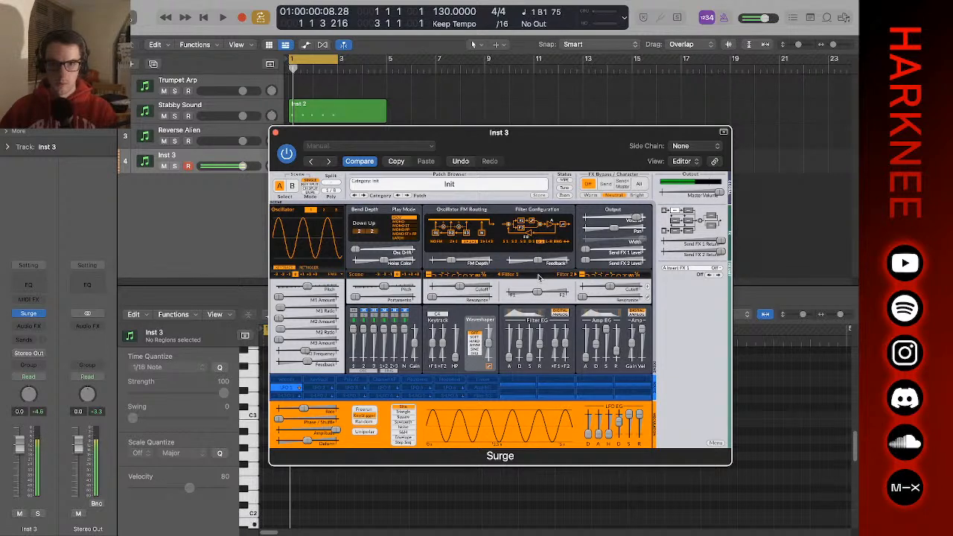
left_click_drag(453, 266, 493, 265)
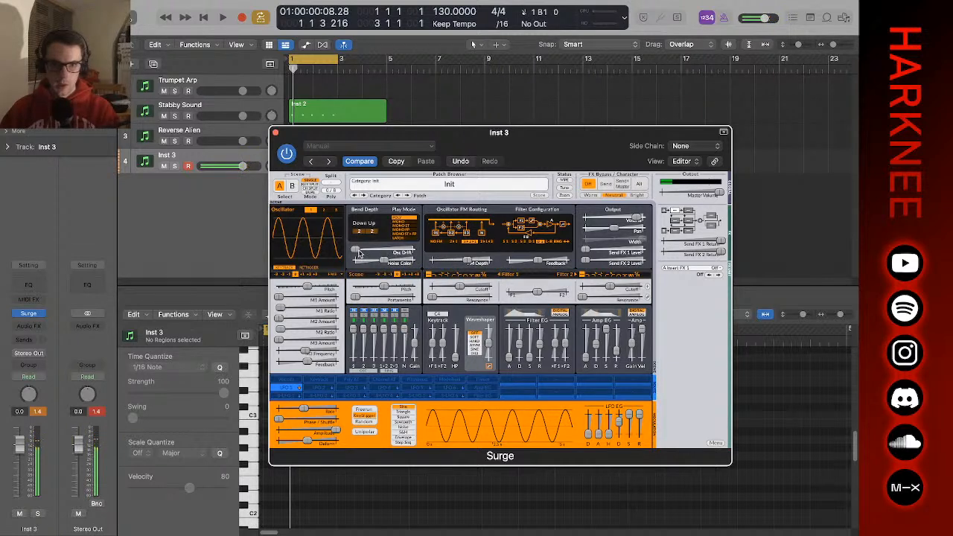
- Try a higher Noise Color setting, reset it to its default and raise the Osc Drift
left_click_drag(384, 261, 440, 276)
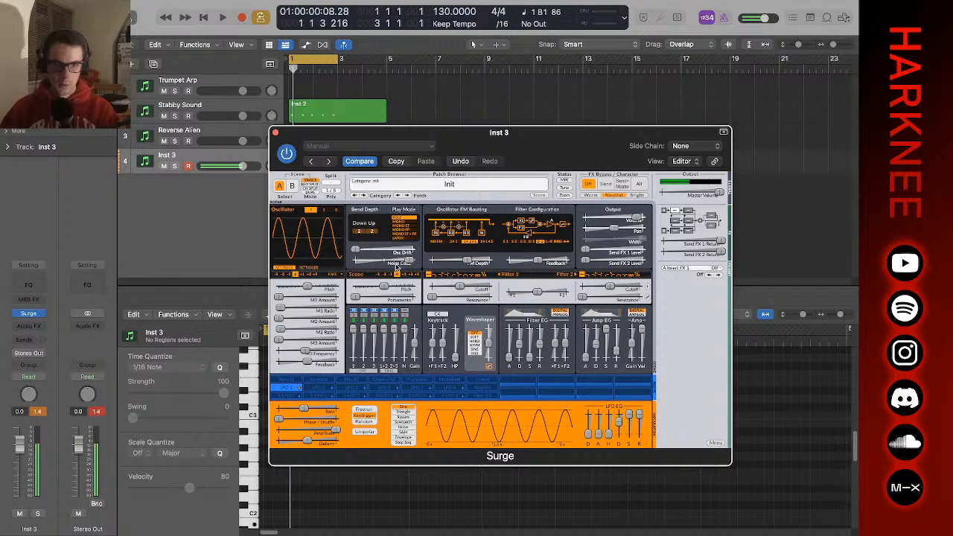
double_click(407, 261)
left_click_drag(357, 251, 473, 256)
- Try Surge's mono and latch play modes and return the play mode to Poly
left_click(408, 222)
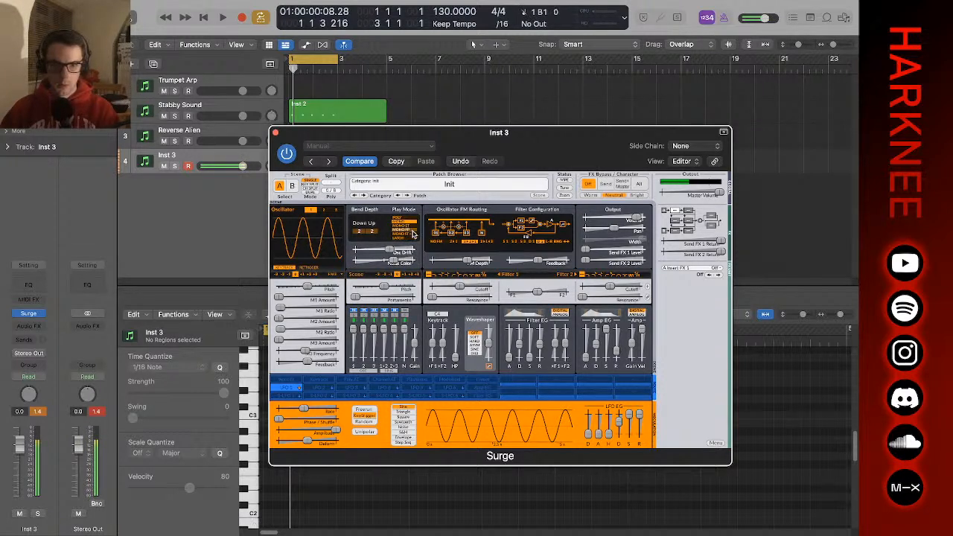
left_click(409, 230)
left_click(407, 239)
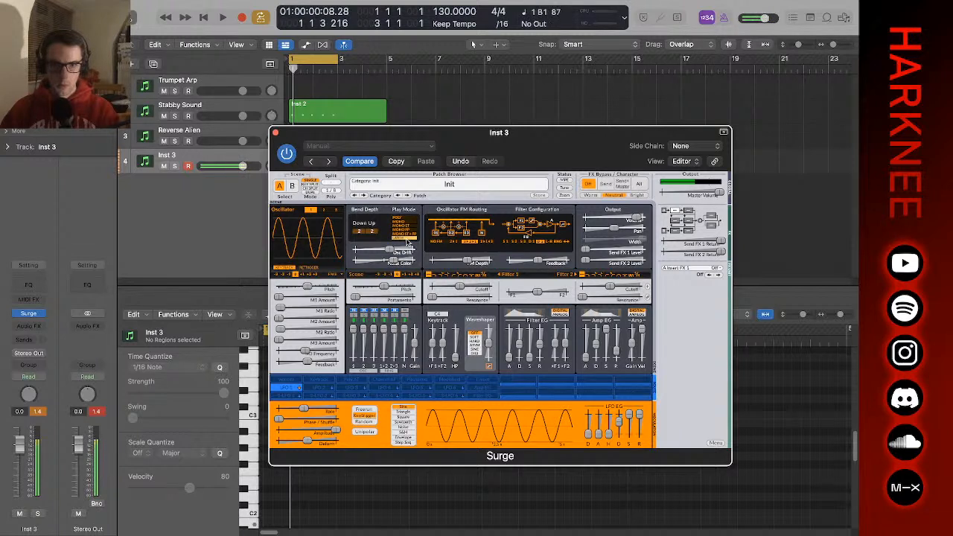
left_click(408, 218)
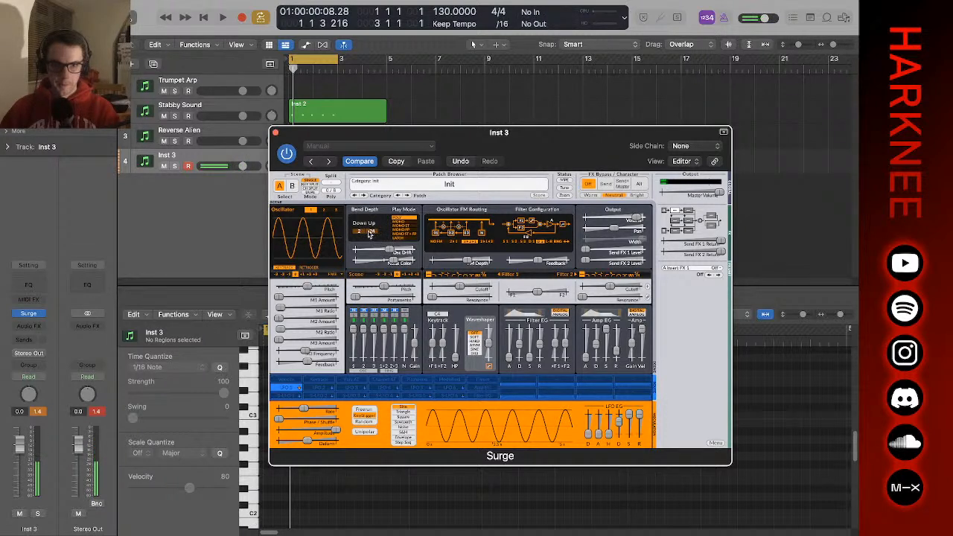
left_click(404, 234)
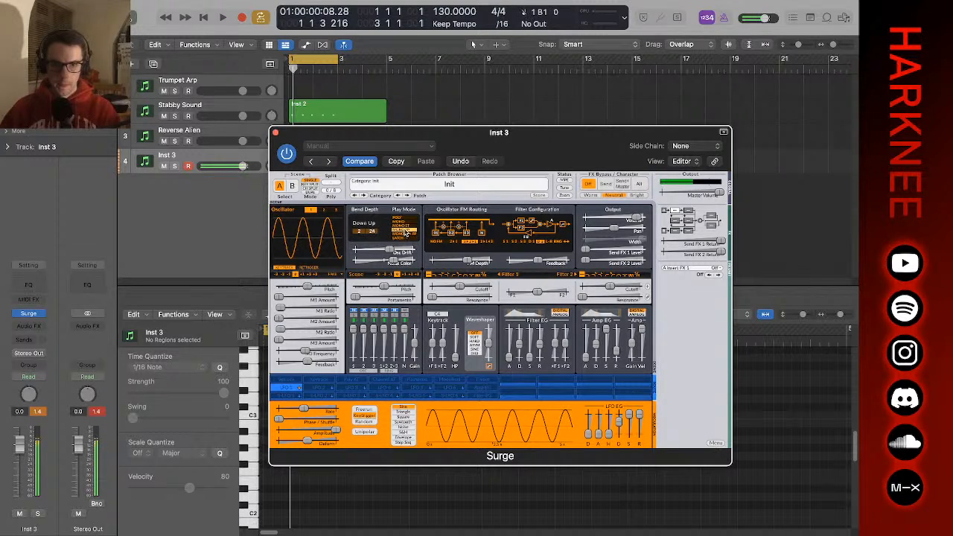
left_click(405, 220)
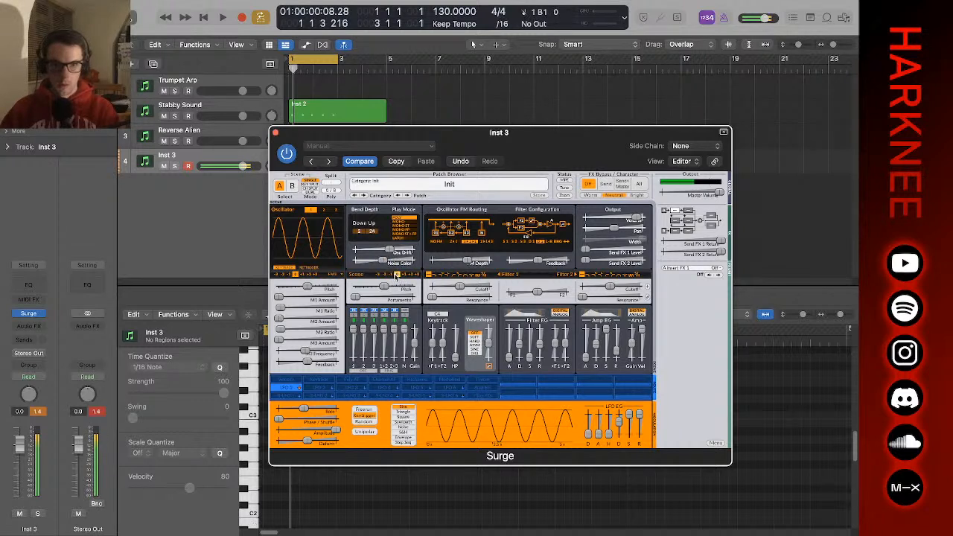
- Sweep the Noise Color down and up, clear the output peak reading and settle on a low Noise Color
left_click_drag(388, 262, 221, 259)
left_click_drag(385, 262, 415, 264)
left_click(97, 410)
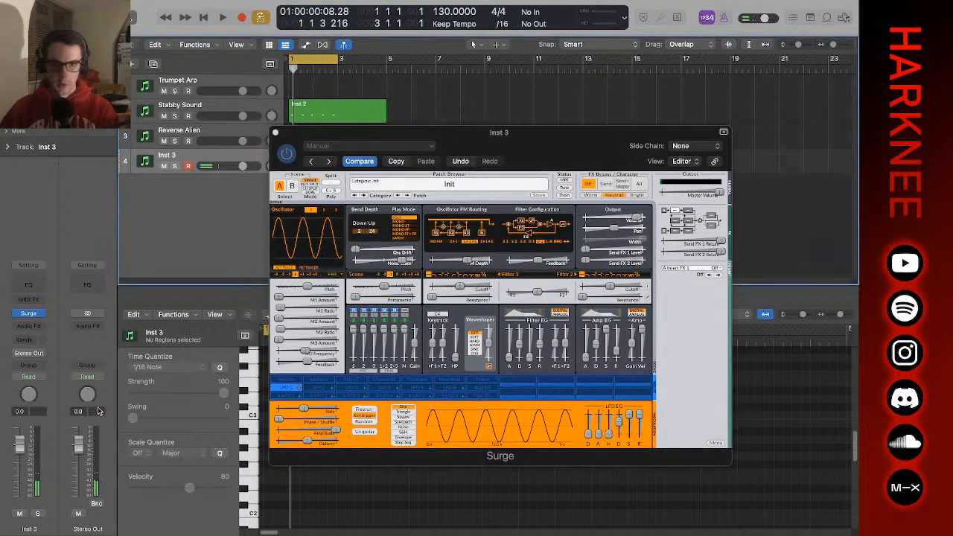
left_click_drag(403, 264, 371, 268)
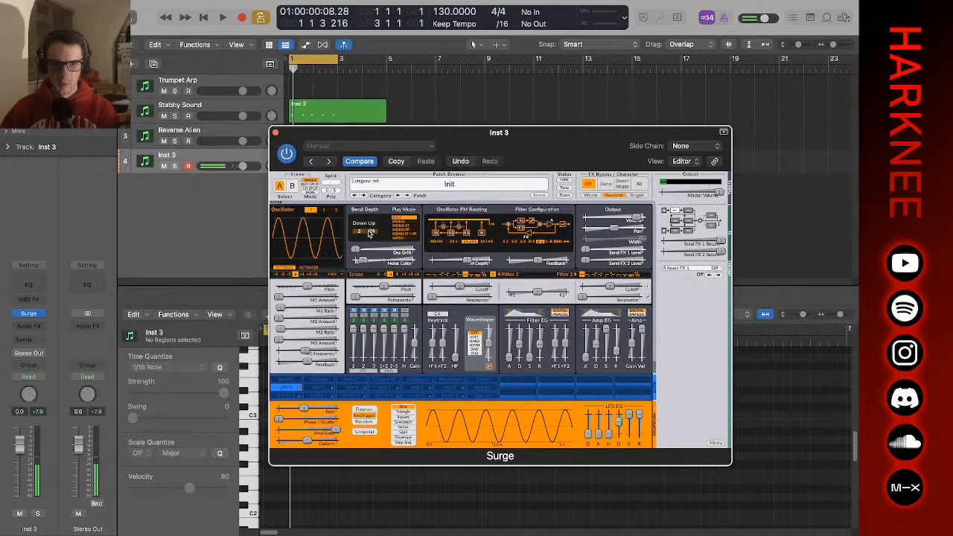
- Set the bend depth to 0 both down and up, and lower the Filter 1 cutoff
left_click_drag(373, 232, 380, 292)
left_click_drag(361, 234, 363, 212)
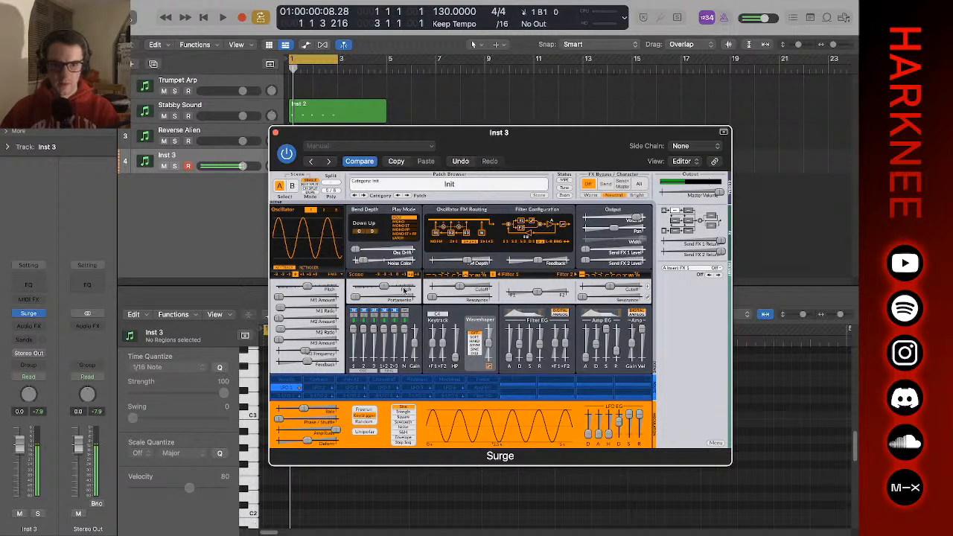
left_click_drag(458, 286, 403, 307)
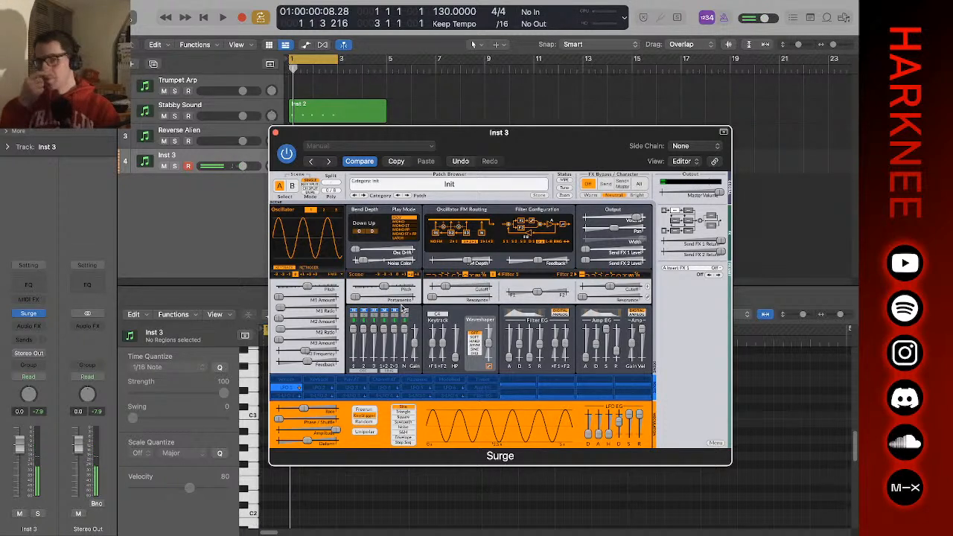
- Change oscillator 1 to the Classic type with a Square waveform
left_click(334, 277)
mouse_move(373, 286)
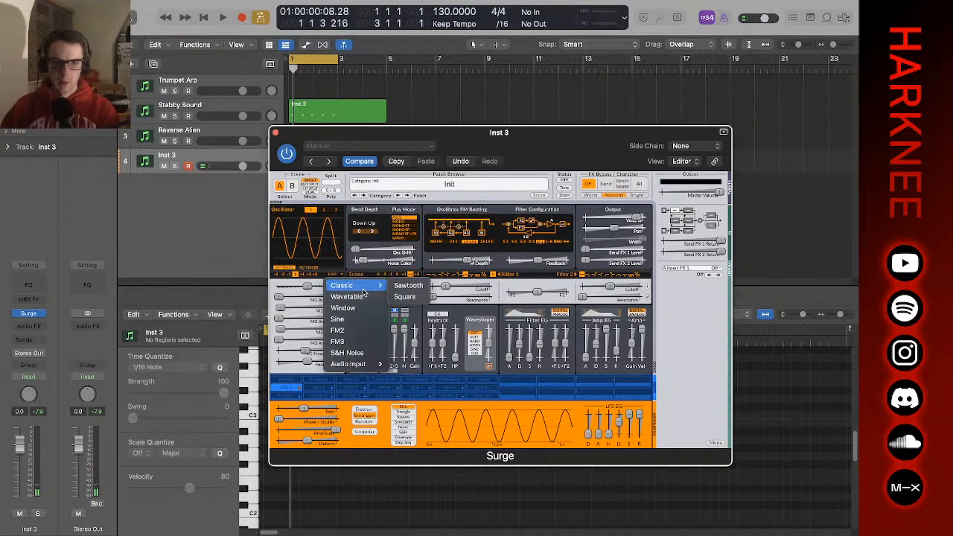
left_click(418, 298)
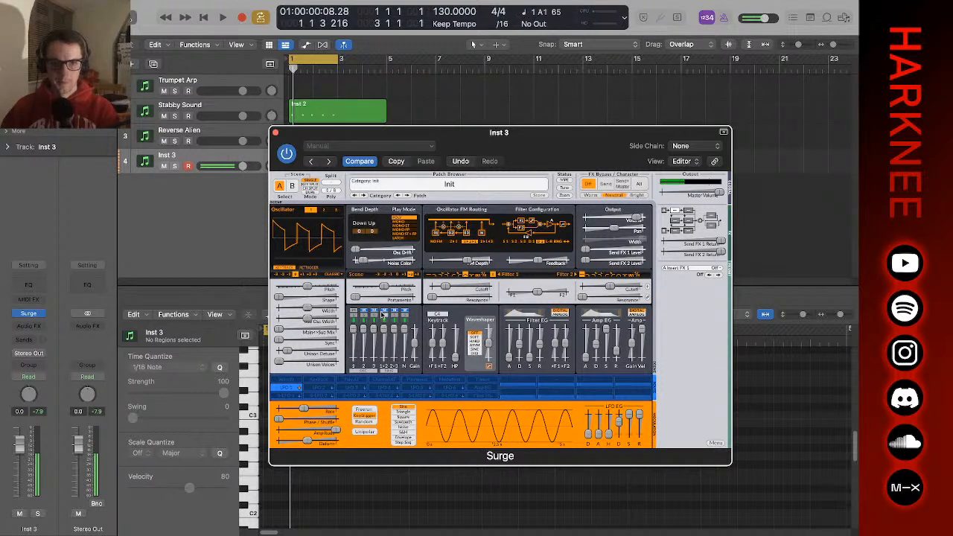
- Adjust the Filter 1 cutoff and shift the filter balance fully toward Filter 1
left_click(338, 275)
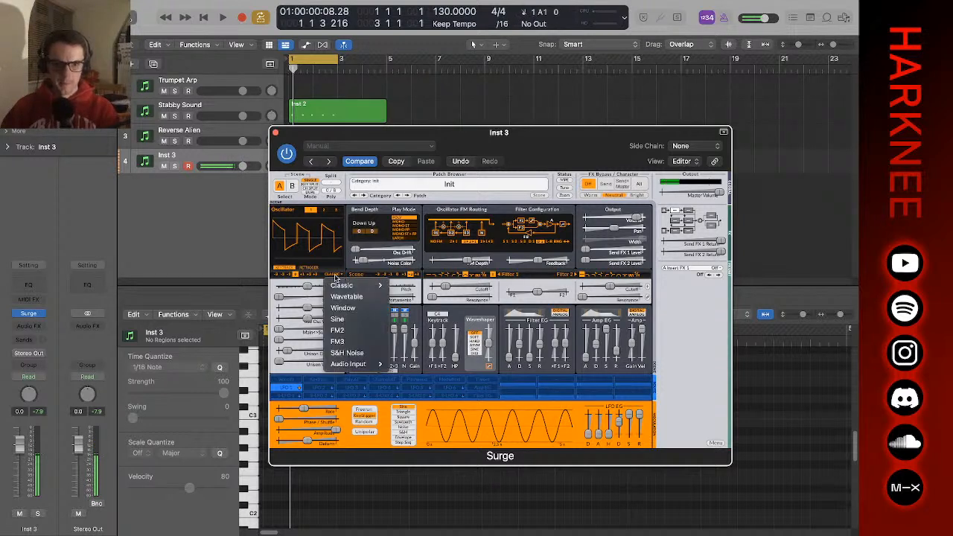
left_click(481, 287)
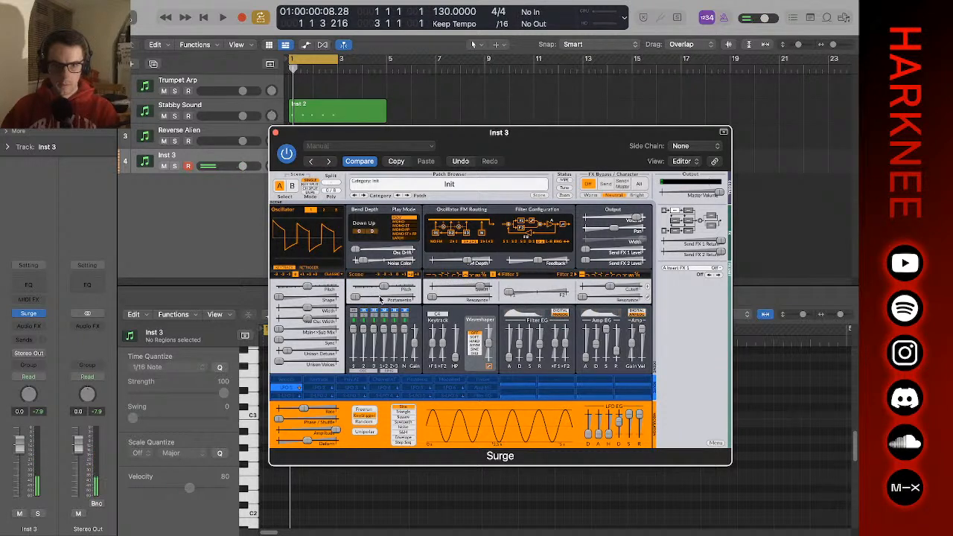
left_click_drag(538, 293, 452, 292)
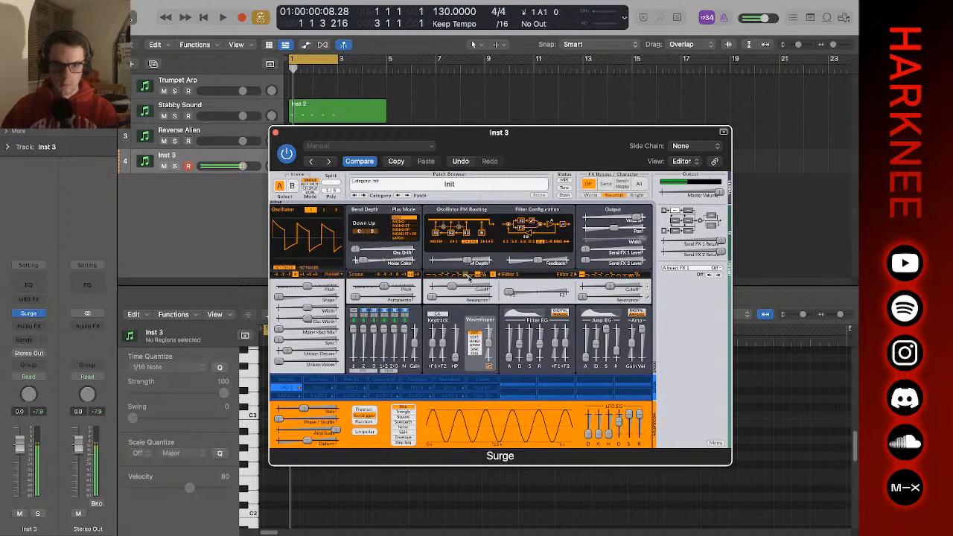
- Try the Classic Sawtooth type on oscillator 1, followed by the Window type with the Sine Half Hi-res wavetable
left_click(332, 274)
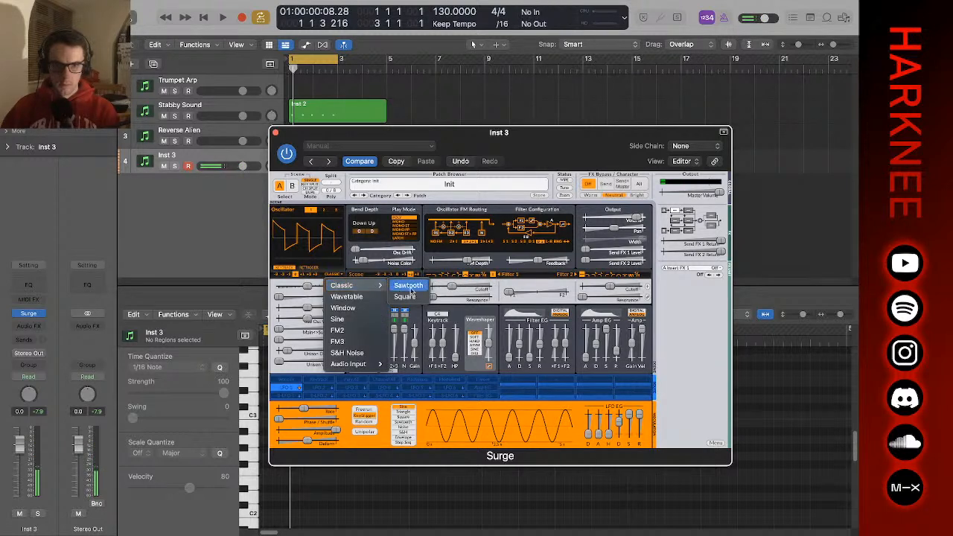
left_click(413, 290)
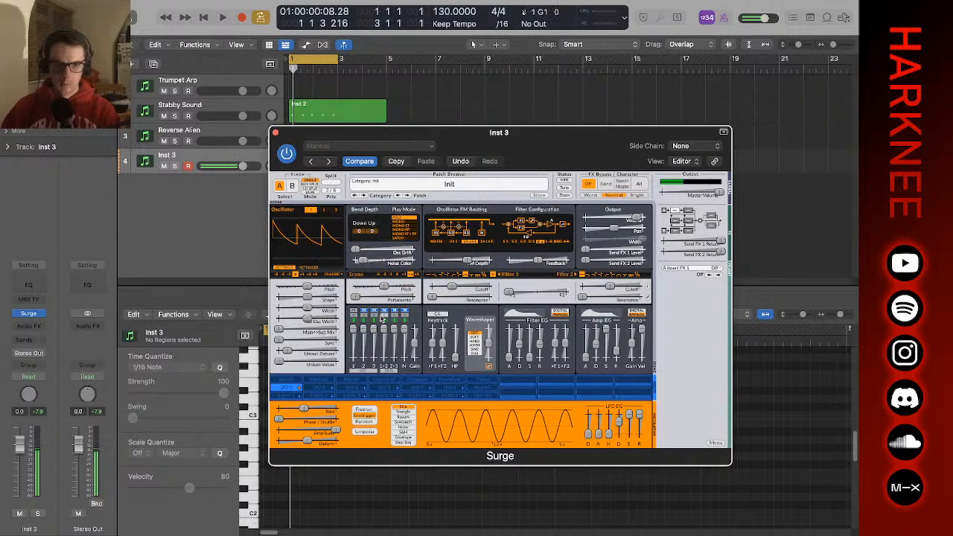
left_click(334, 276)
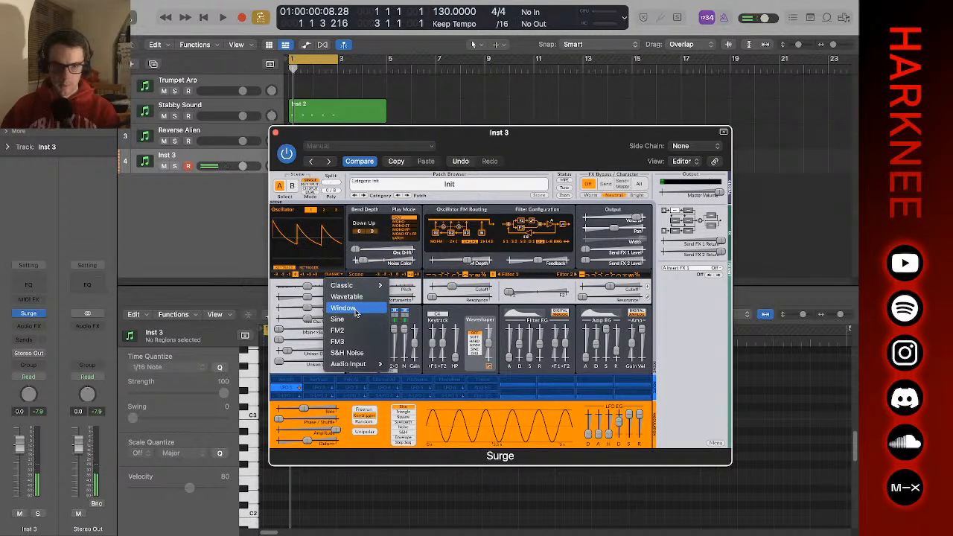
left_click(356, 311)
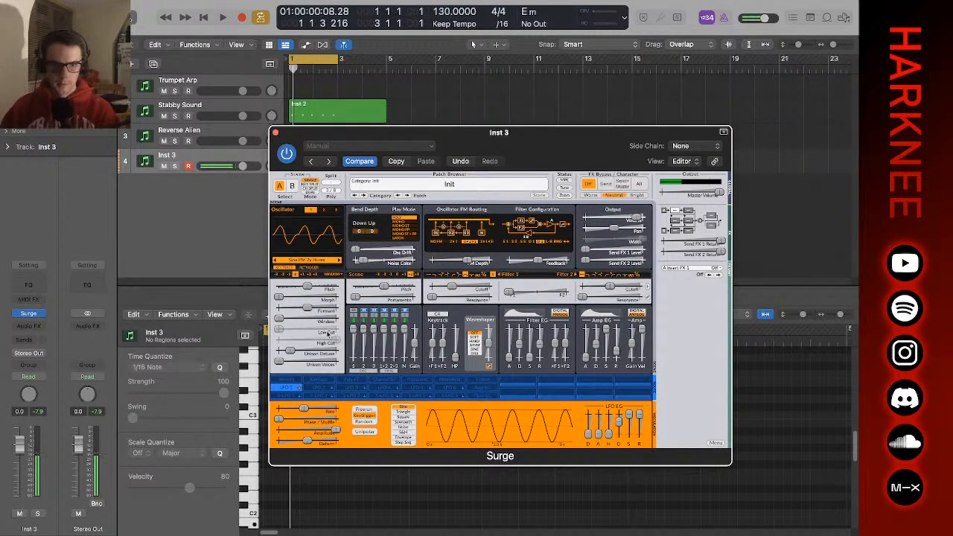
left_click(339, 262)
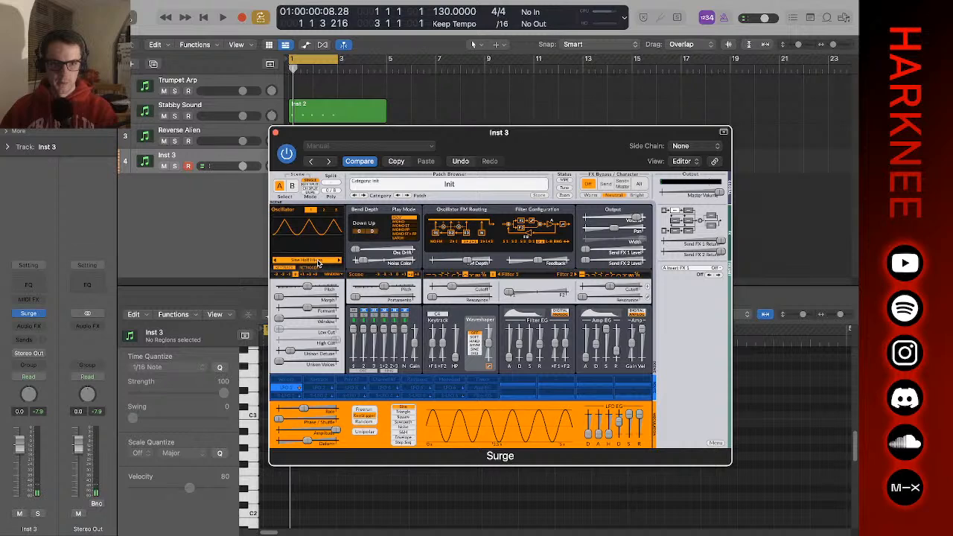
- Load the generated Saw Primary wavetable into oscillator 1 and advance to the Saw Sync wavetable
left_click(318, 262)
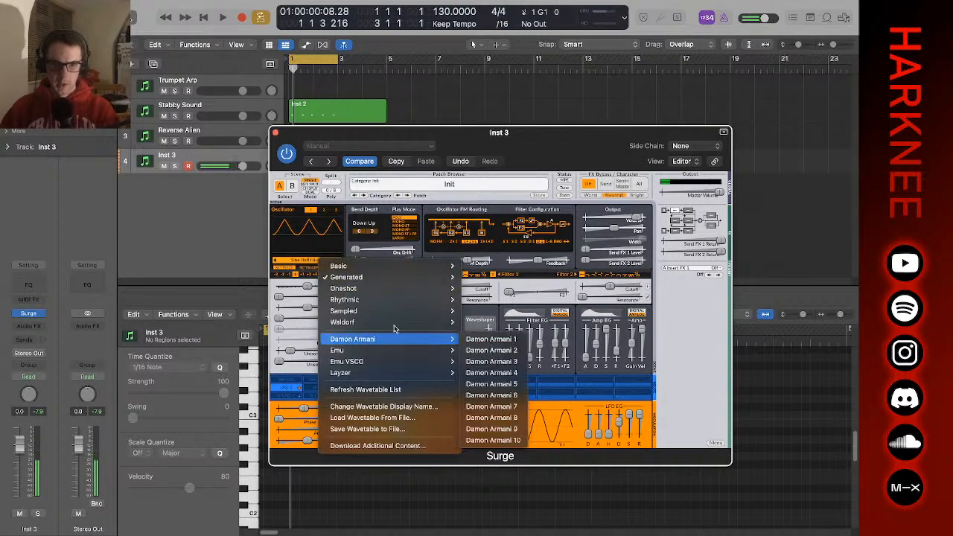
mouse_move(408, 287)
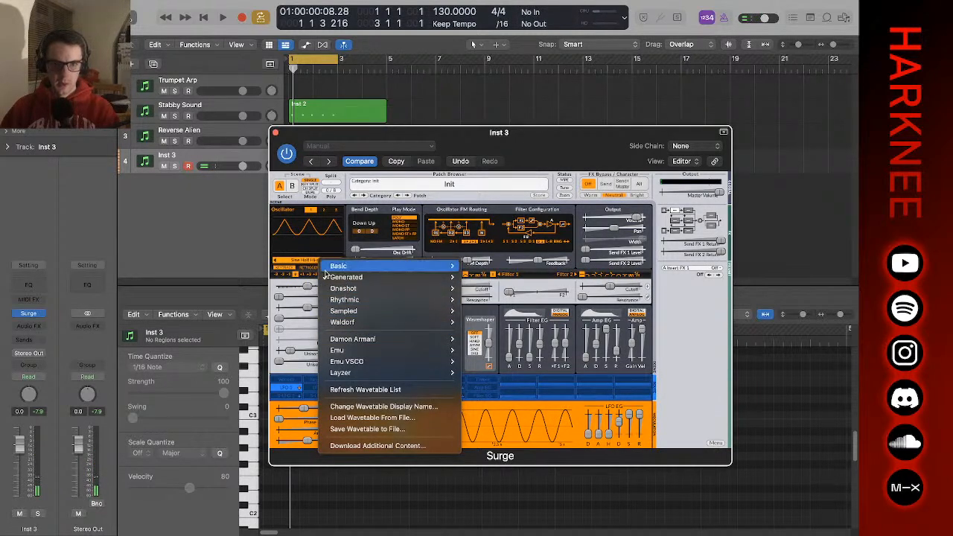
mouse_move(439, 281)
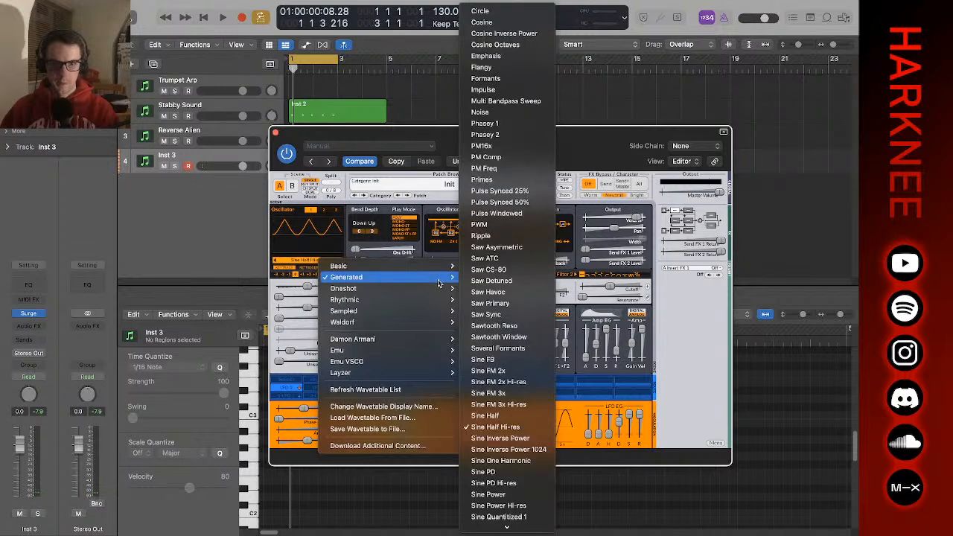
left_click(515, 303)
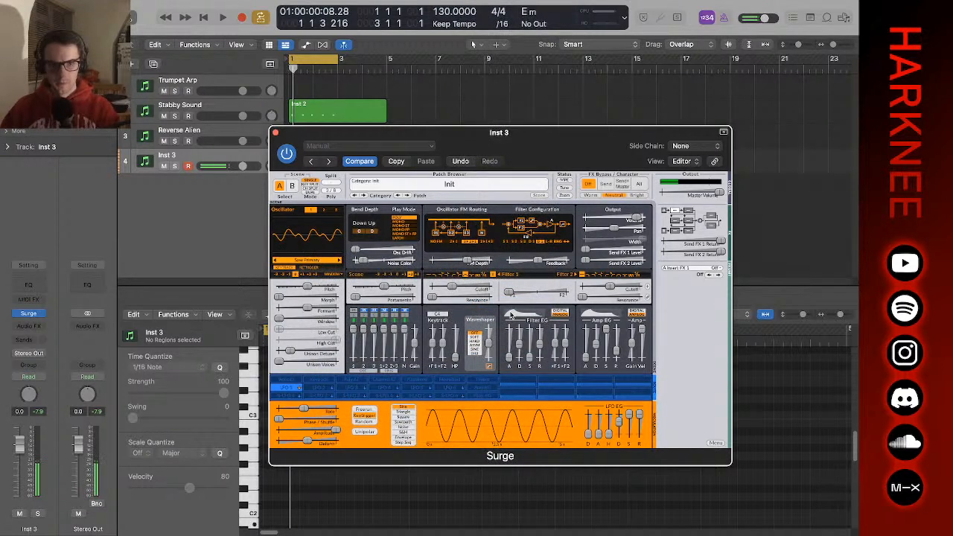
left_click(338, 261)
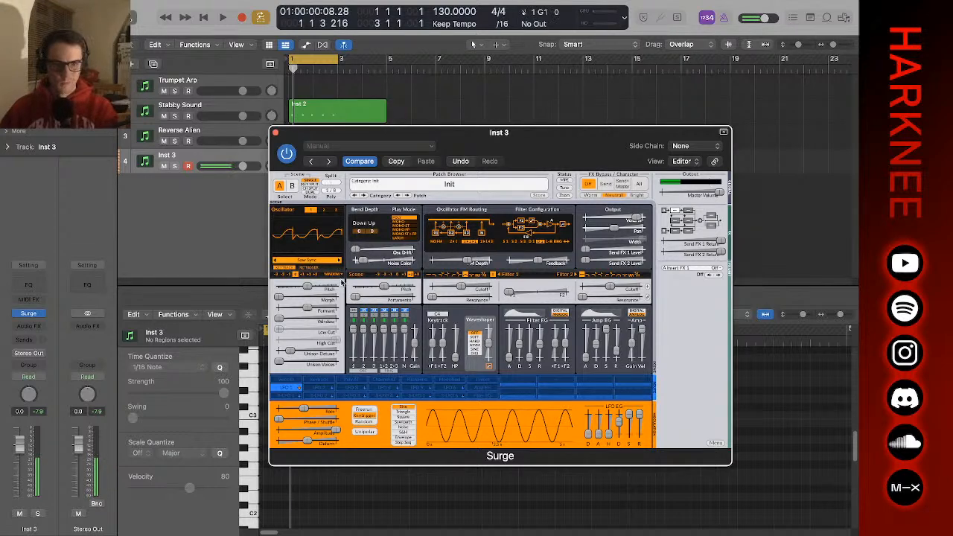
- Try the sampled Music Box 1 and Piano 1 wavetables on oscillator 1
left_click(299, 257)
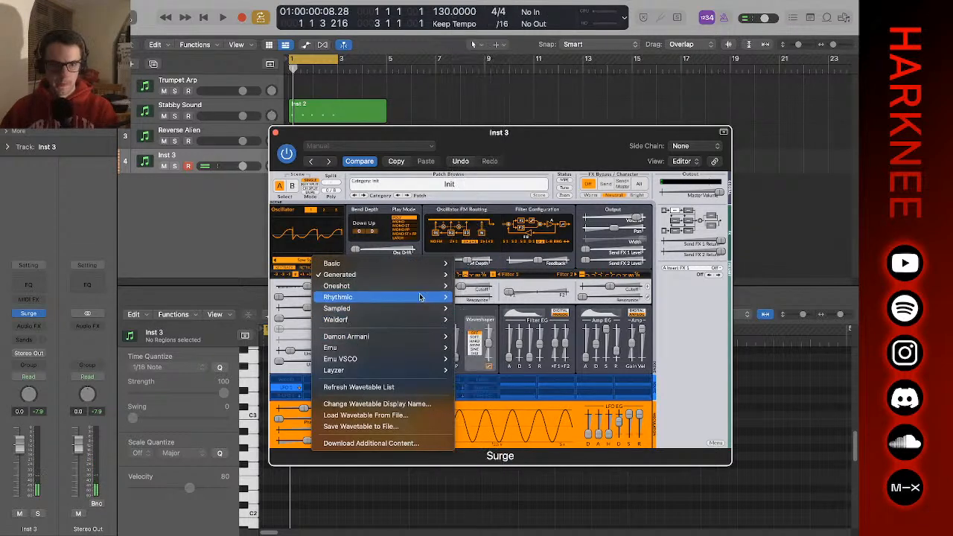
mouse_move(421, 318)
mouse_move(372, 309)
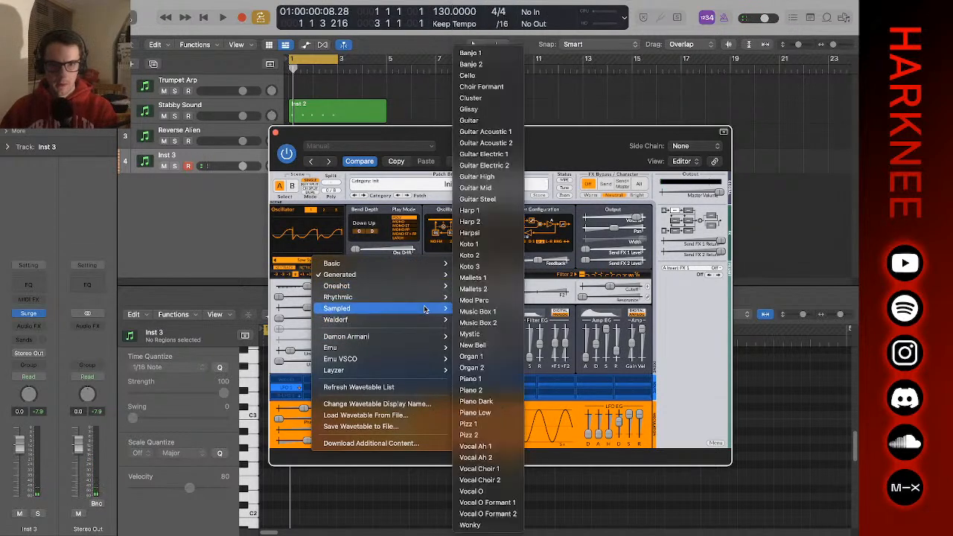
left_click(477, 313)
left_click(316, 261)
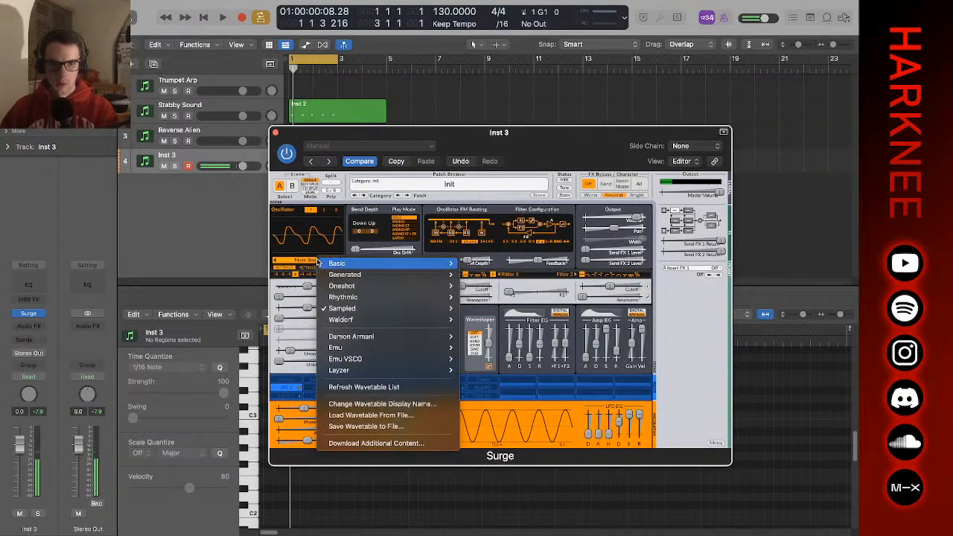
left_click(487, 143)
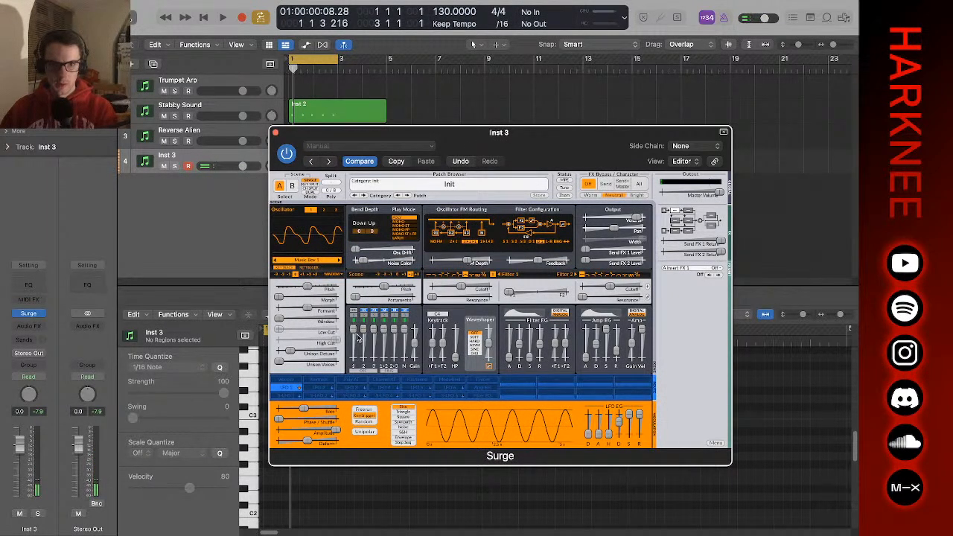
left_click(328, 261)
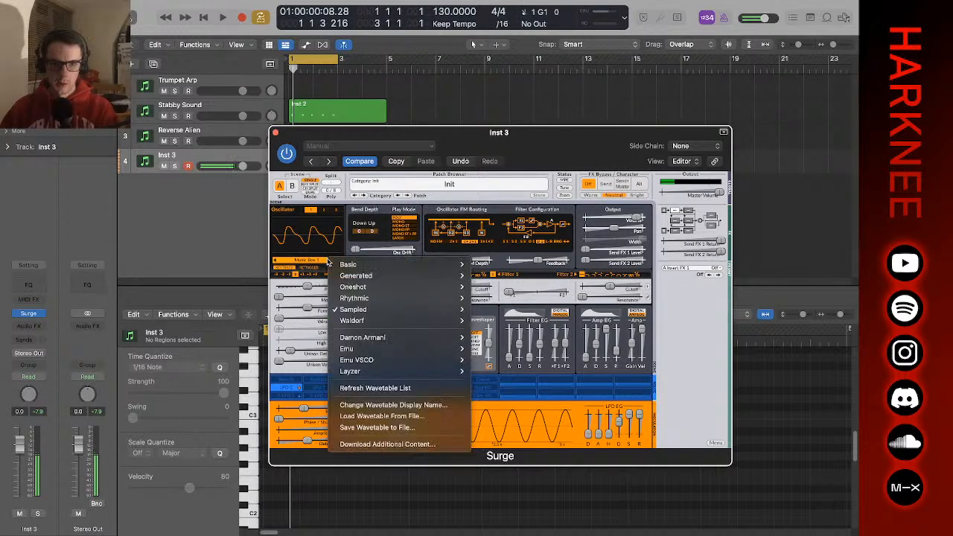
mouse_move(392, 309)
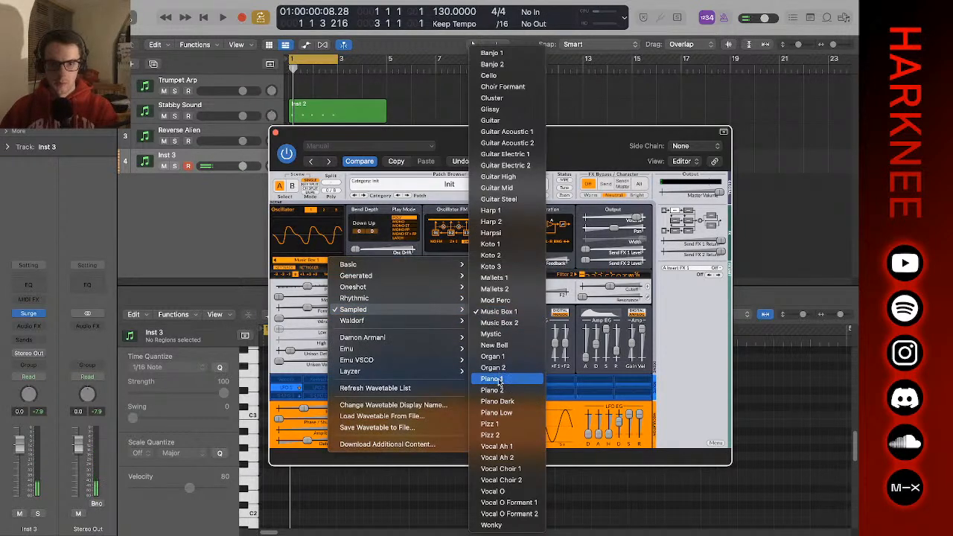
left_click(493, 379)
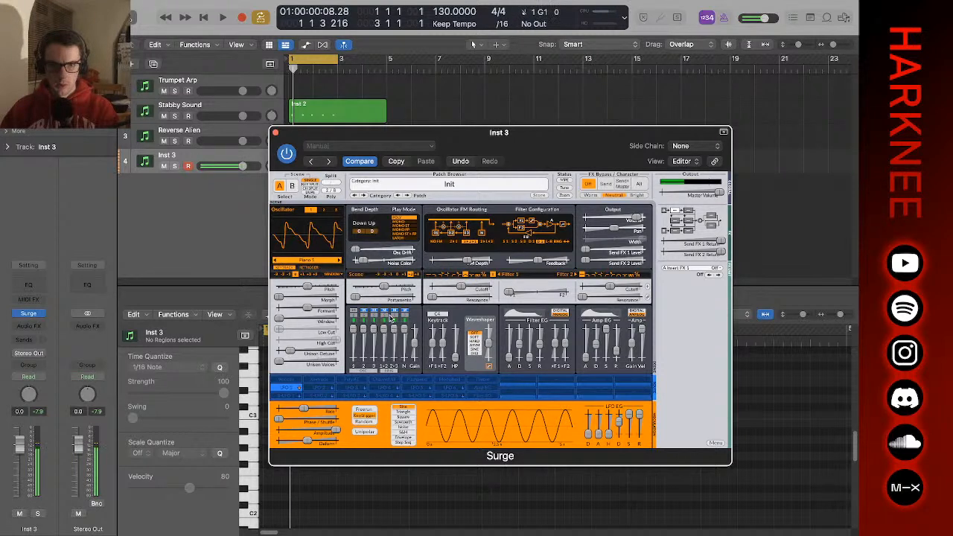
- Change the filter configuration and set the oscillator FM routing to No FM
left_click(522, 223)
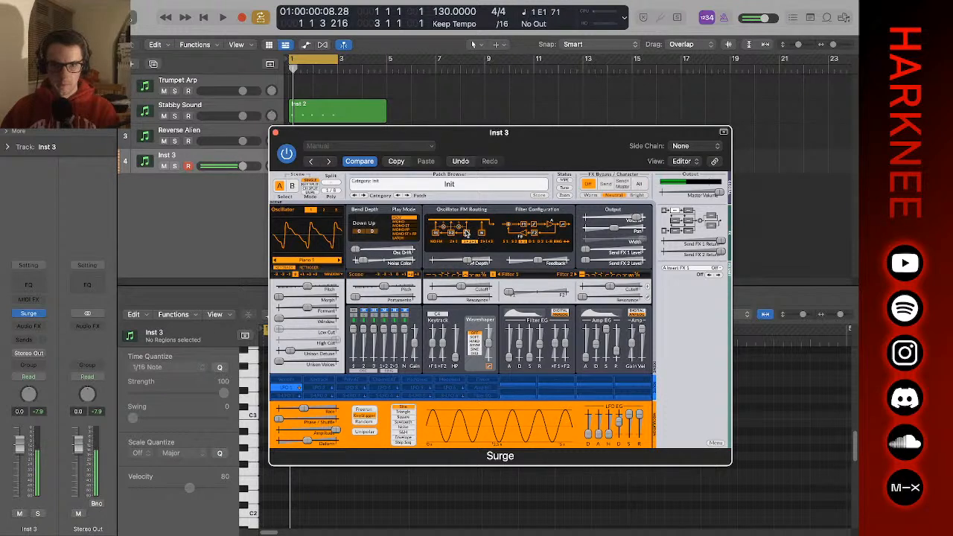
left_click(436, 236)
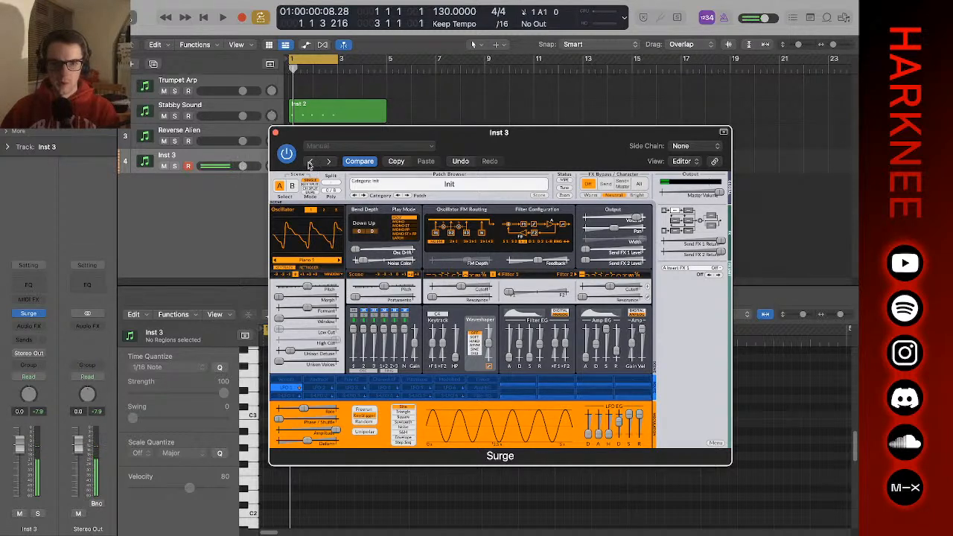
- Add a new software instrument track with Surge, hide the Library and delete the old Inst 3 track
left_click(274, 132)
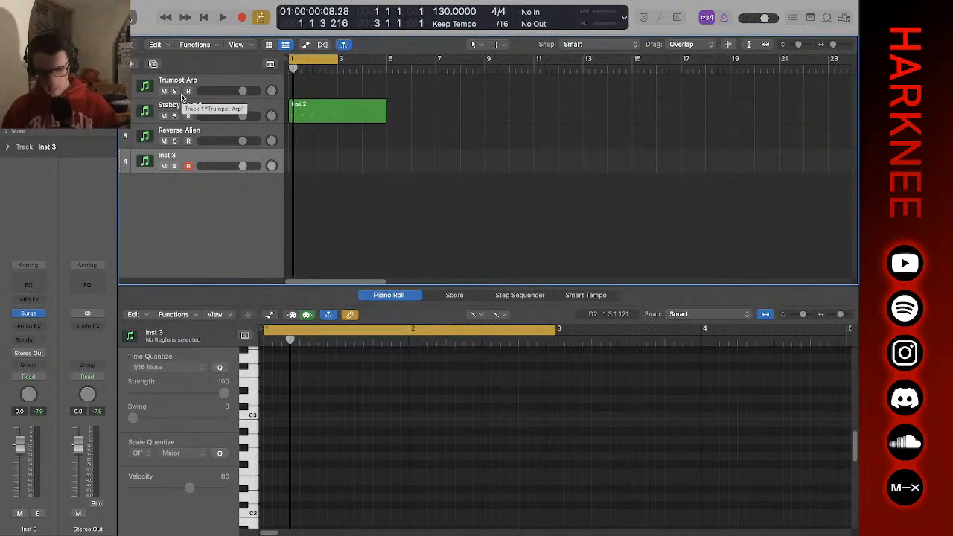
key("super+n")
key("Escape")
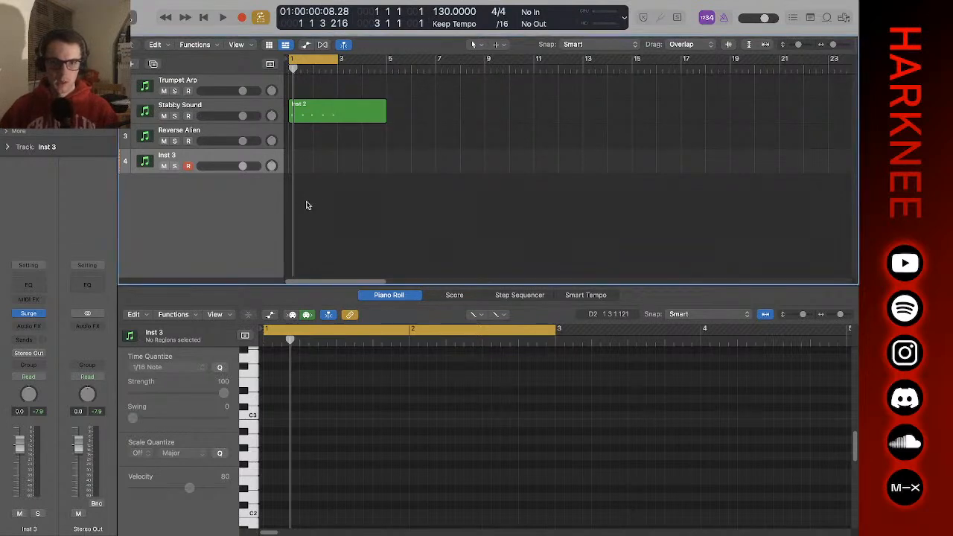
key("alt+super+n")
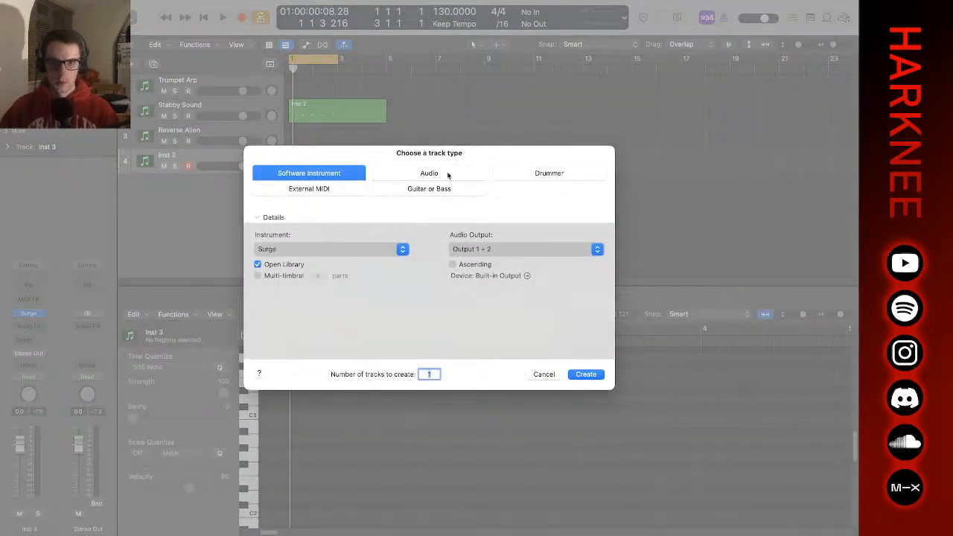
key("Return")
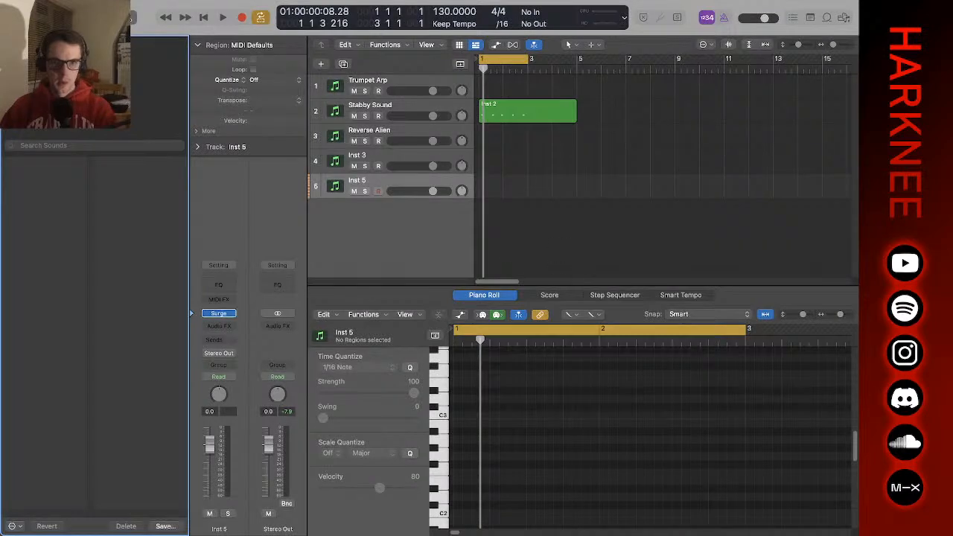
key("y")
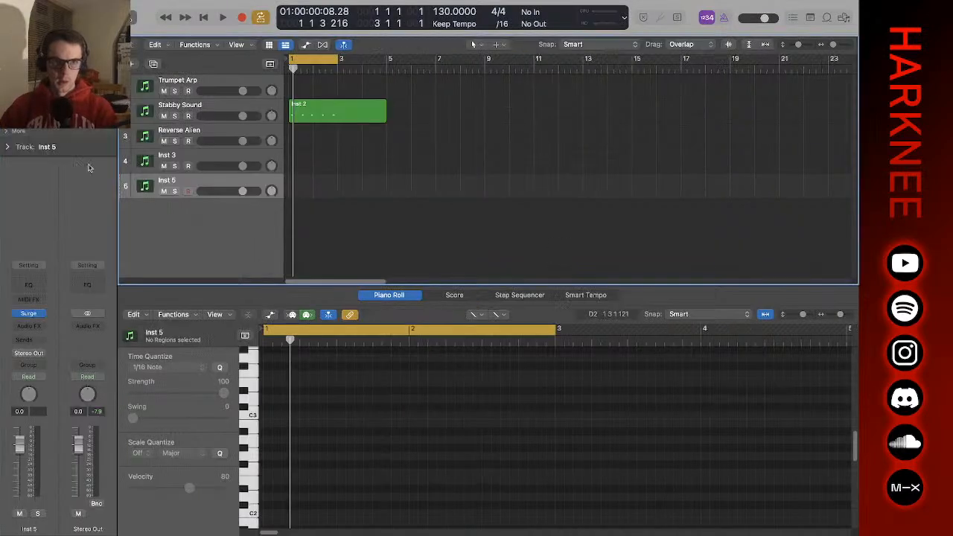
left_click(186, 163)
key("super+BackSpace")
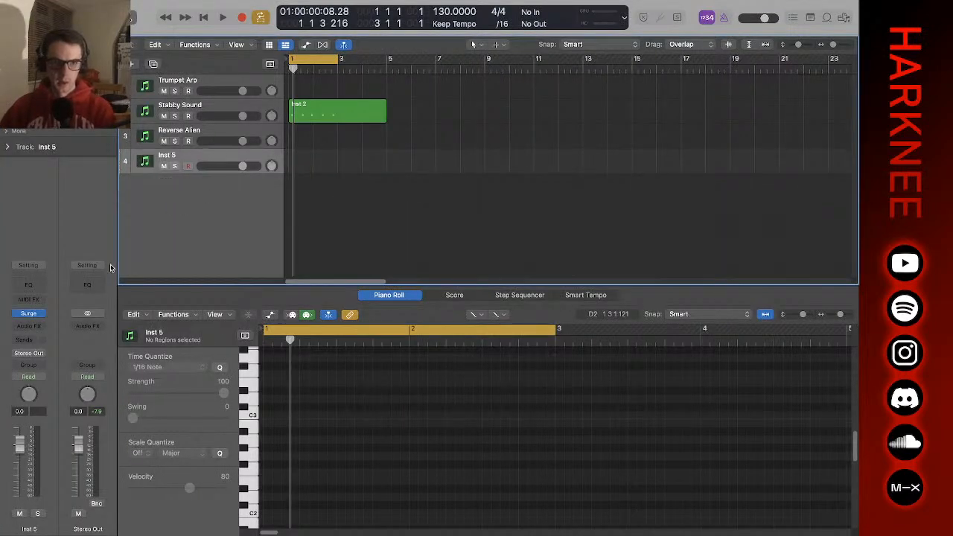
- Open Surge on the Inst 5 track and set oscillator 1 to the Wavetable type with the sampled Organ 1 wavetable
left_click(30, 314)
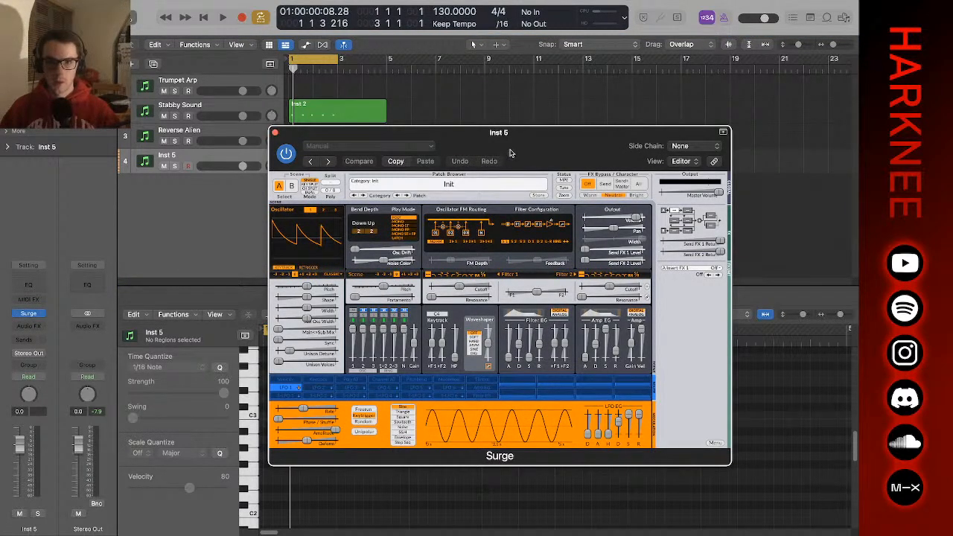
left_click_drag(510, 153, 427, 122)
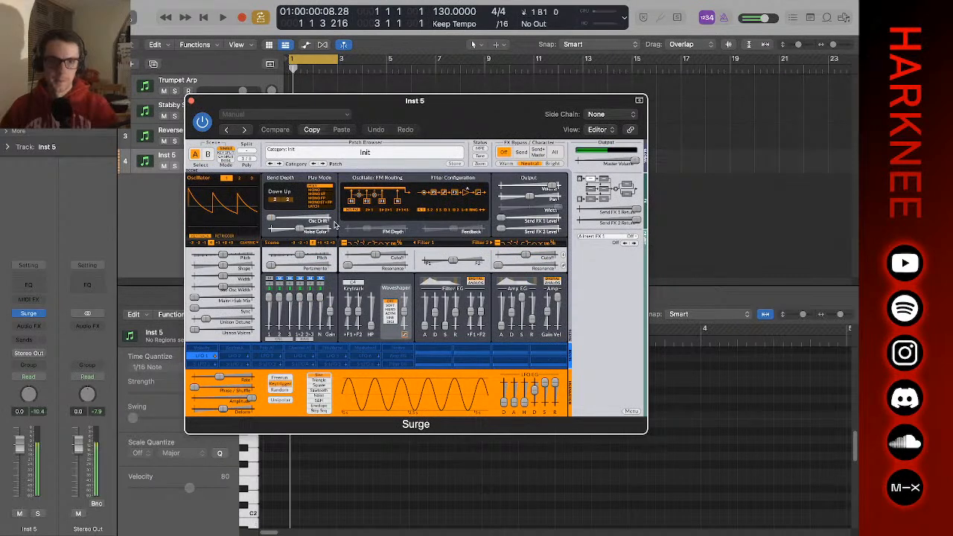
left_click(249, 242)
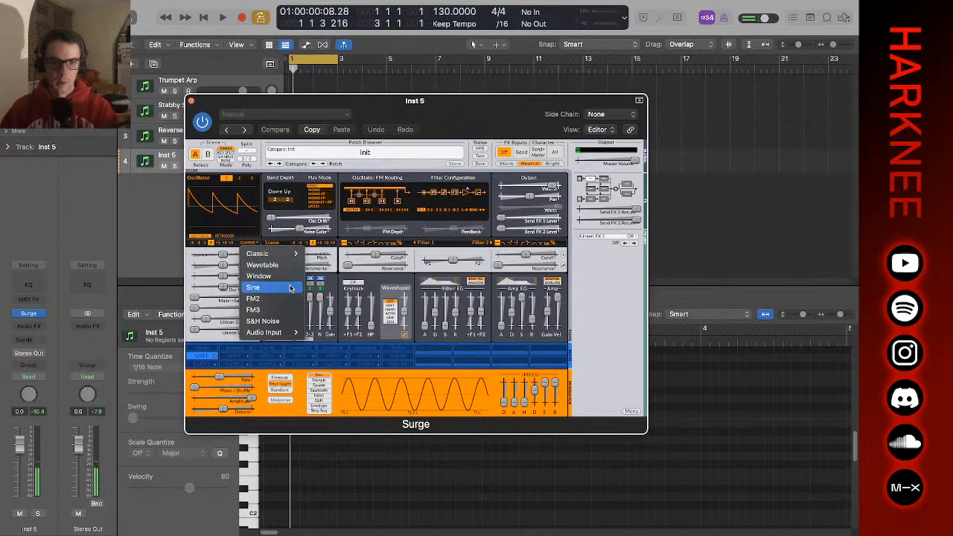
left_click(257, 264)
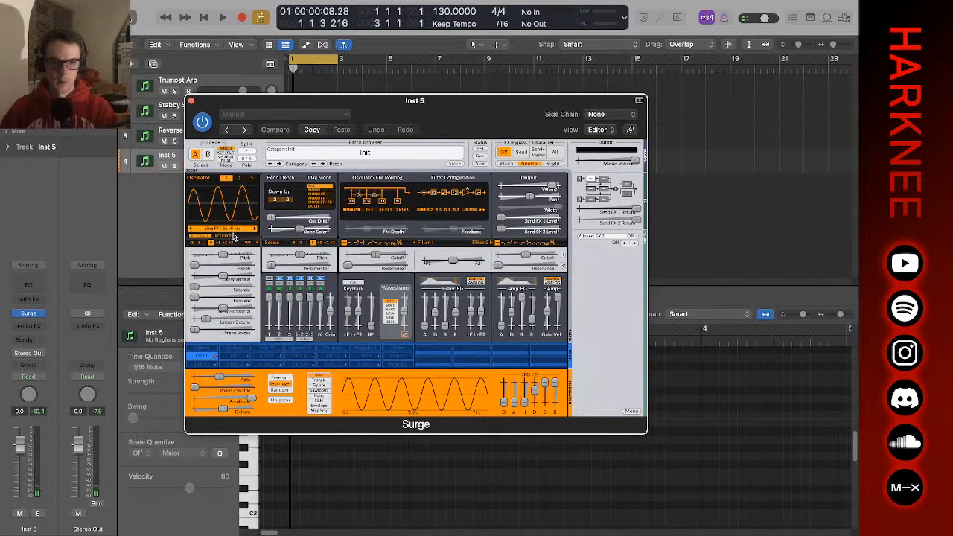
left_click(233, 231)
mouse_move(301, 273)
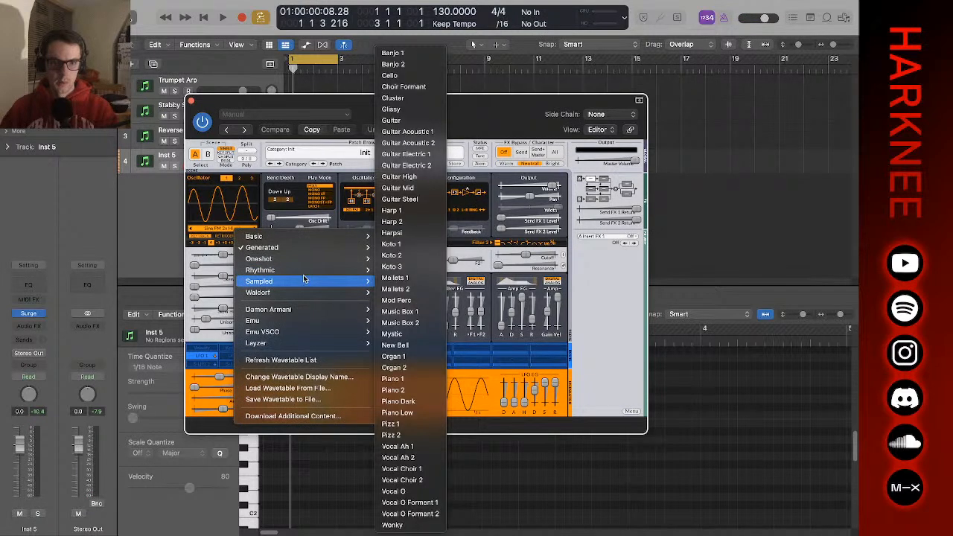
left_click(406, 364)
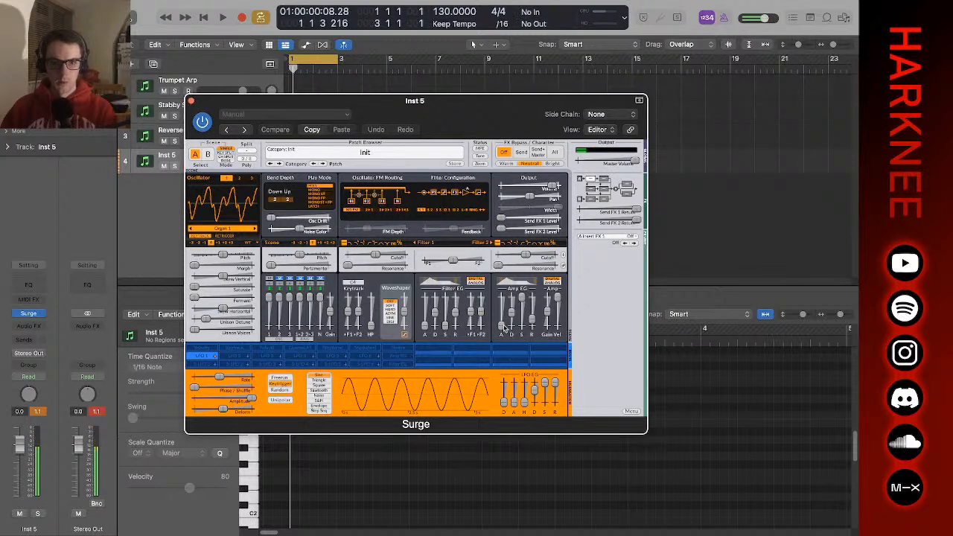
- Raise the Amp EG attack slightly
left_click_drag(504, 328, 503, 321)
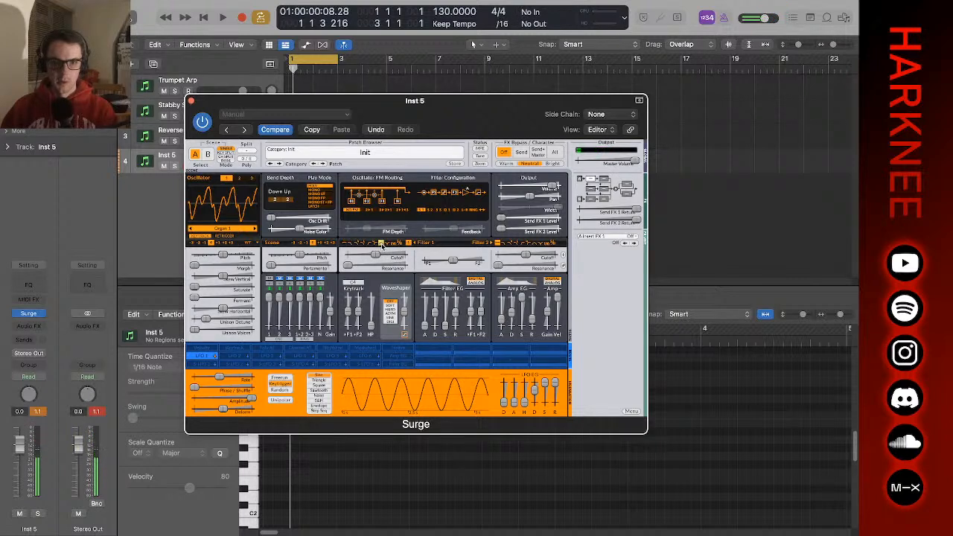
- Load the Talky phaser preset into the Send FX 1 slot and raise the scene's Send FX 1 level to about halfway
mouse_move(376, 262)
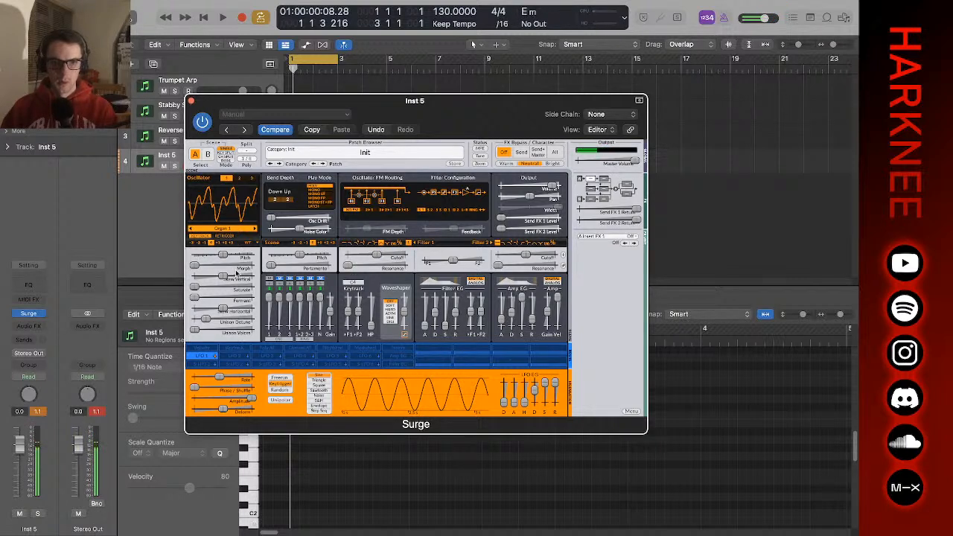
left_click(623, 242)
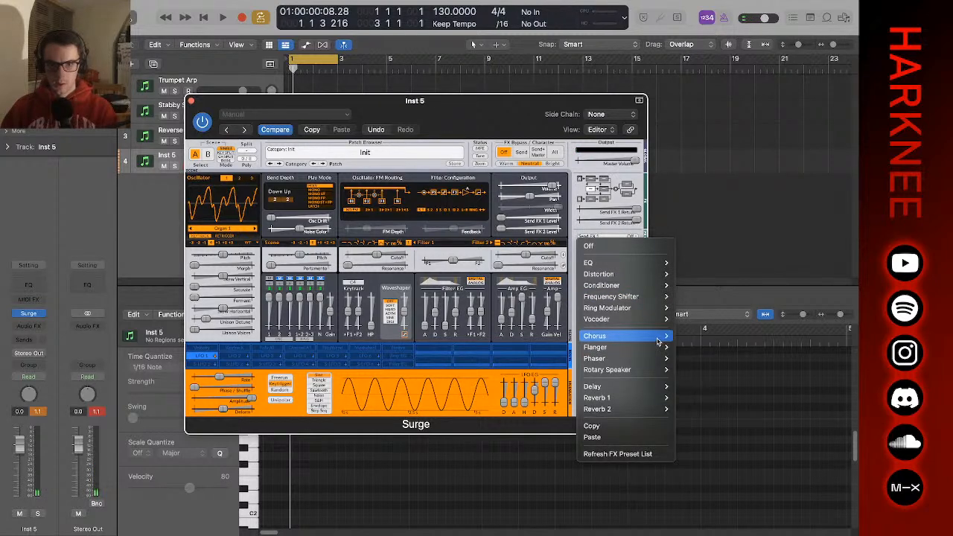
mouse_move(658, 359)
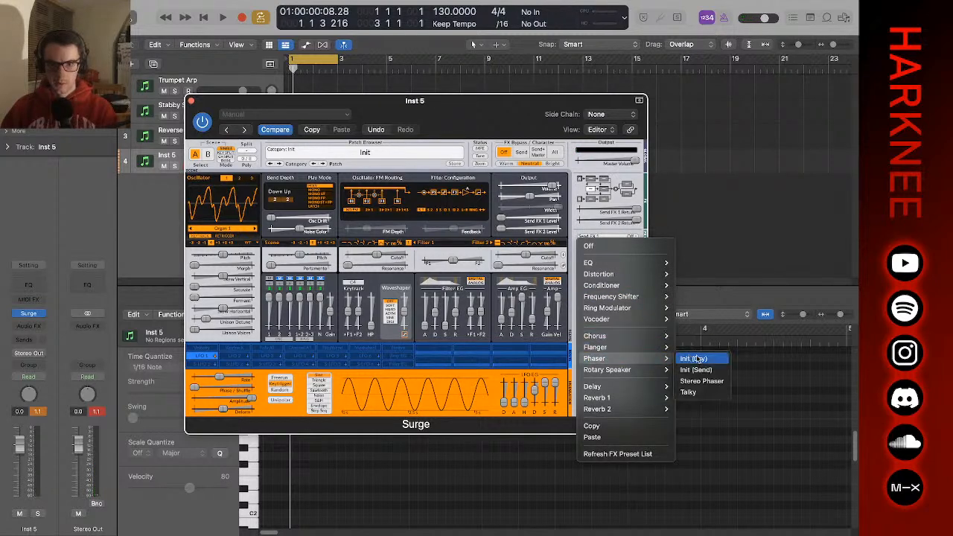
left_click(716, 394)
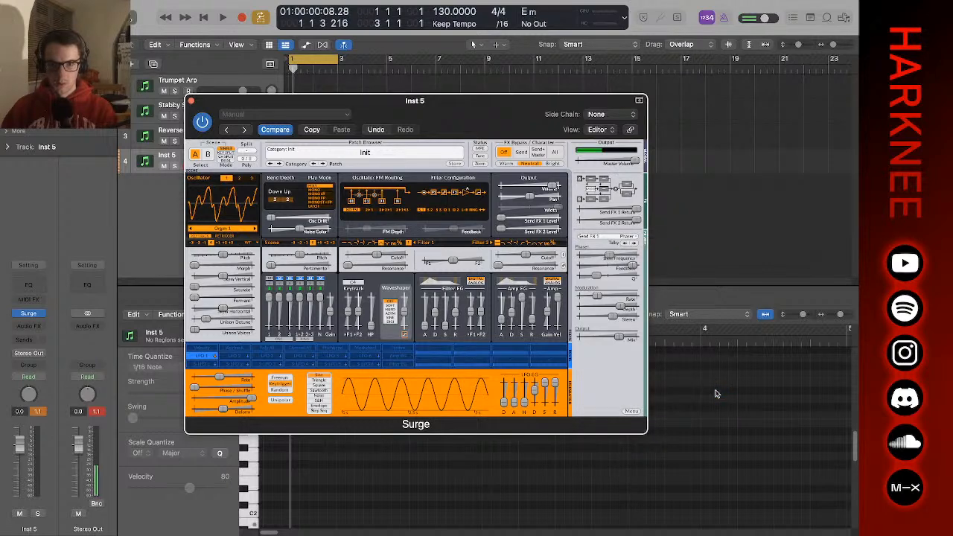
left_click_drag(502, 223, 528, 220)
- Lower the phaser's mix and modulation rate slightly, and close the Surge window
left_click_drag(621, 342, 608, 334)
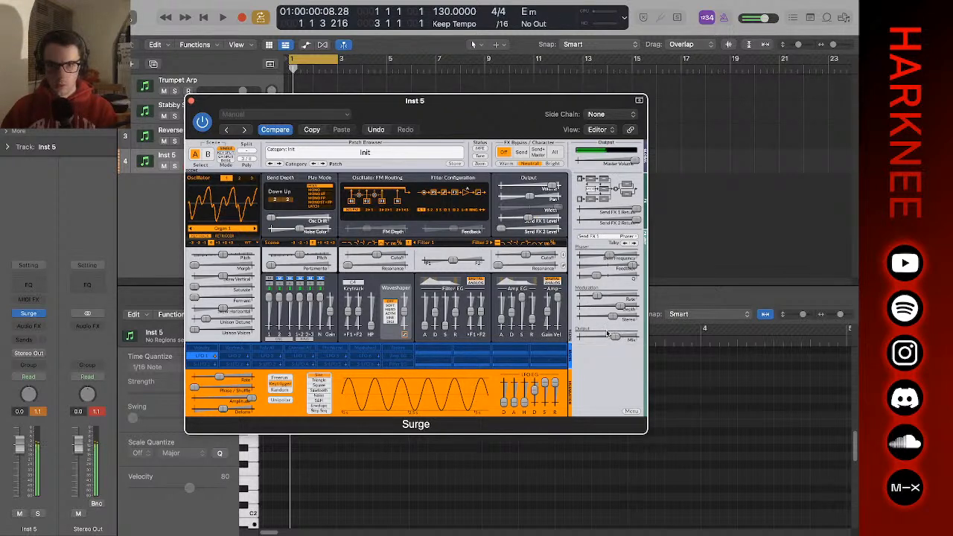
left_click_drag(592, 300, 536, 306)
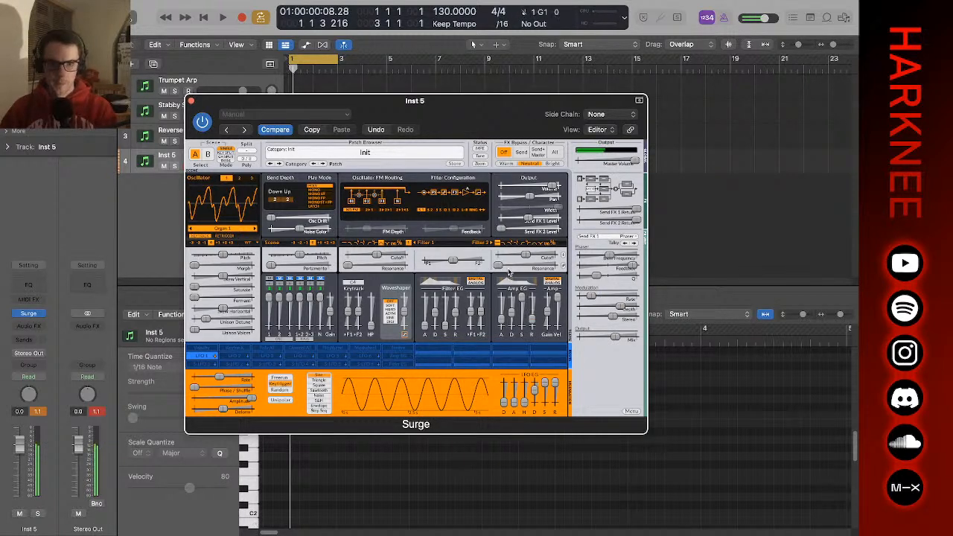
left_click(190, 100)
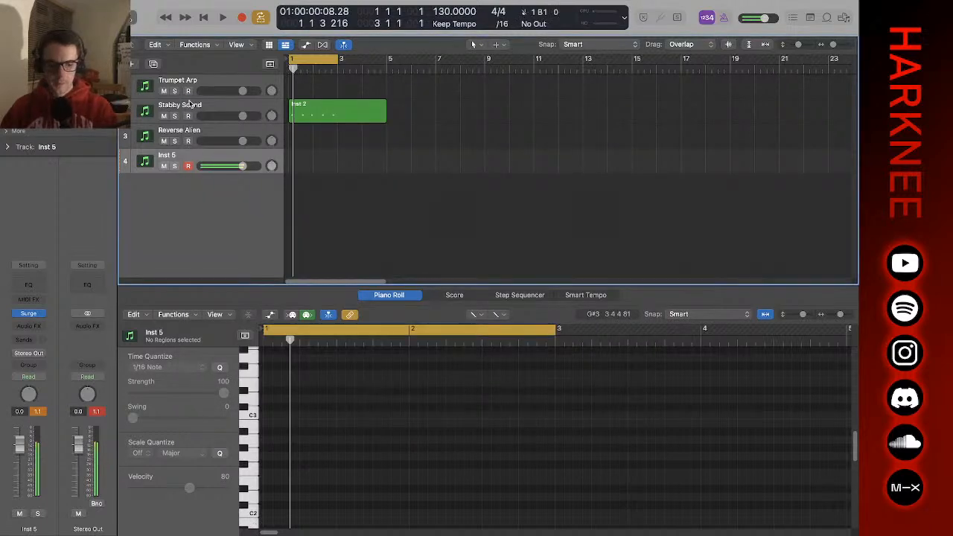
- Return the playhead to the start and create an empty one-bar MIDI region at bar 1 on the Inst 5 track
key("Return")
right_click(302, 160)
left_click(310, 161)
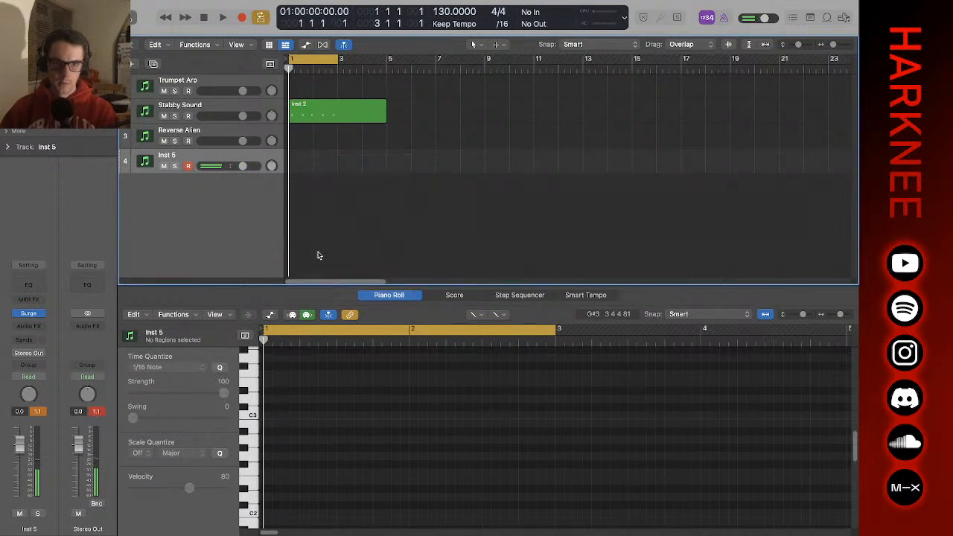
- Draw an E minor chord with the notes B1, G1 and E1 at the start of the Inst 5 region
scroll(321, 428, "up", 2)
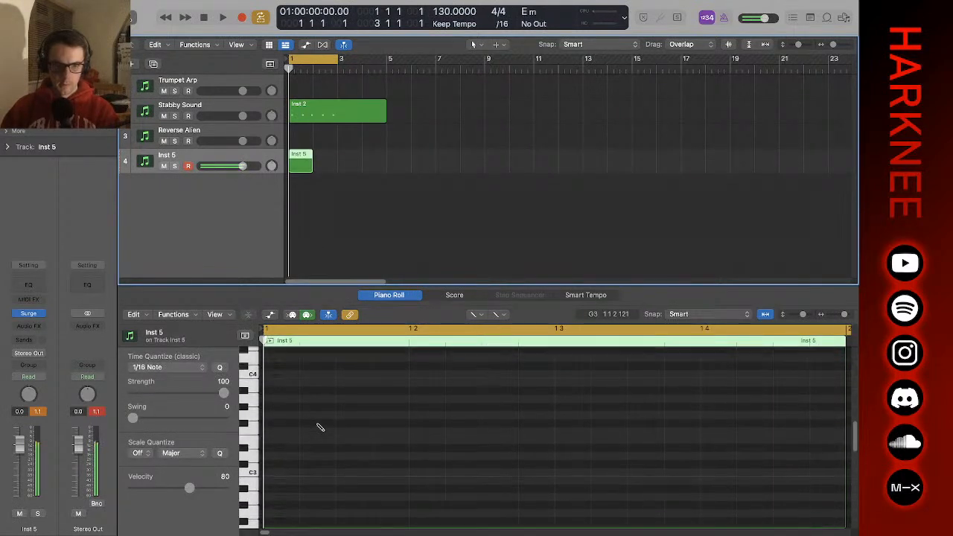
scroll(320, 427, "down", 5)
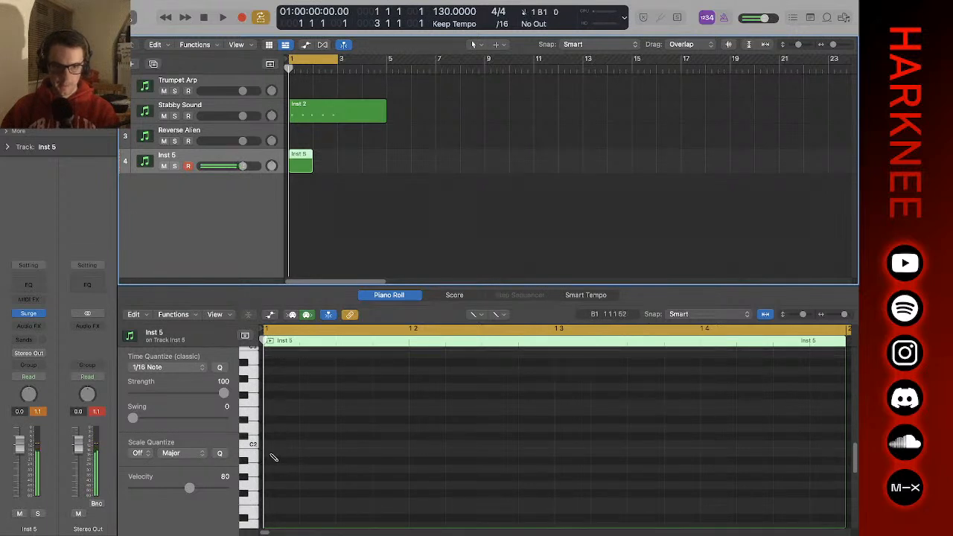
left_click(272, 454)
left_click(272, 478)
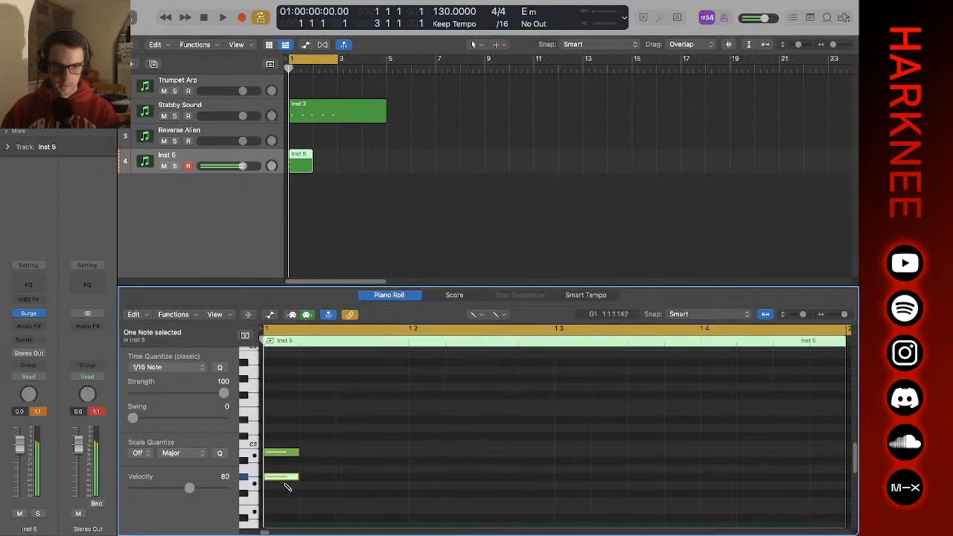
left_click(273, 508)
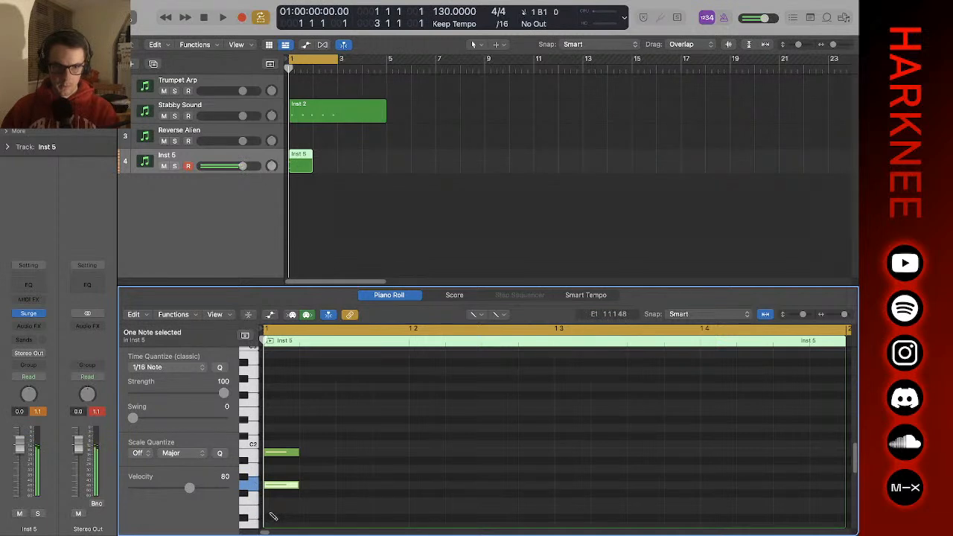
- Solo the Inst 5 track and play the chord back from the start
key("space")
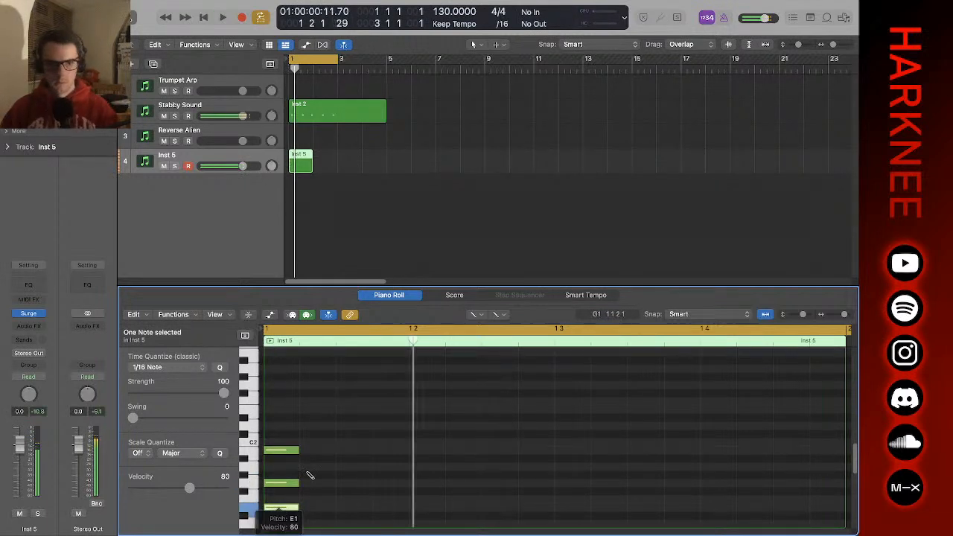
left_click(176, 166)
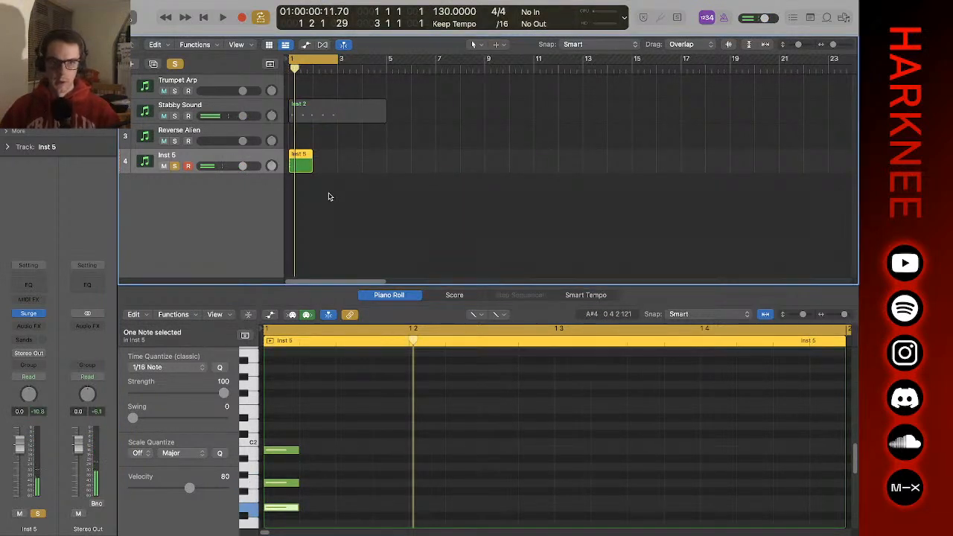
key("Return")
key("space")
key("space")
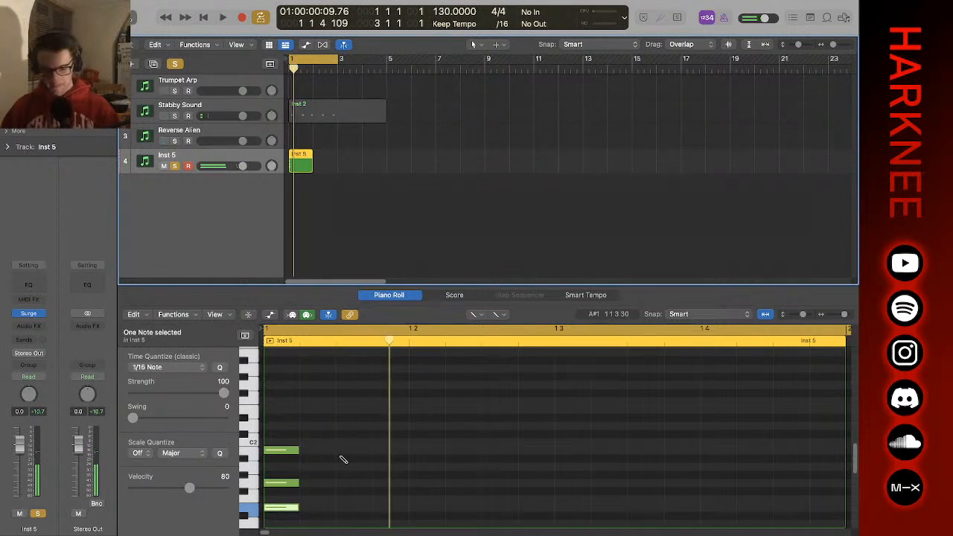
- Switch to the Pointer tool, lengthen all three chord notes to about three sixteenths and play them back
key("t")
key("t")
scroll(332, 432, "down", 2)
left_click_drag(310, 393, 287, 489)
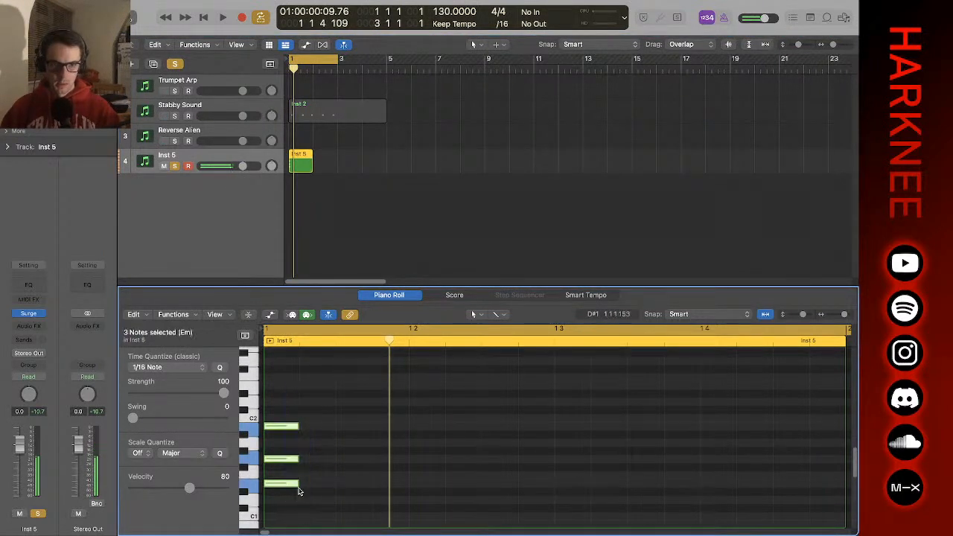
left_click(299, 490)
left_click_drag(304, 408, 372, 488)
key("space")
key("space")
key("space")
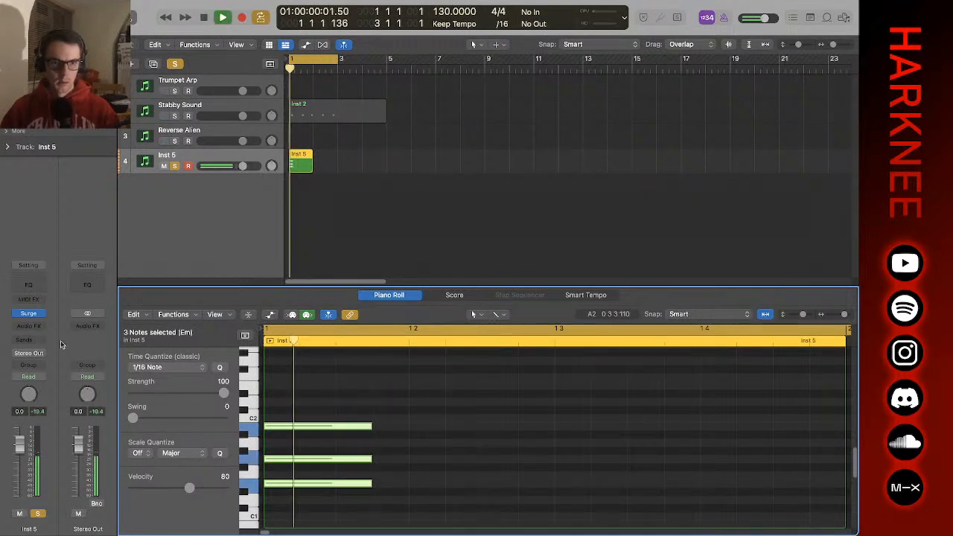
key("space")
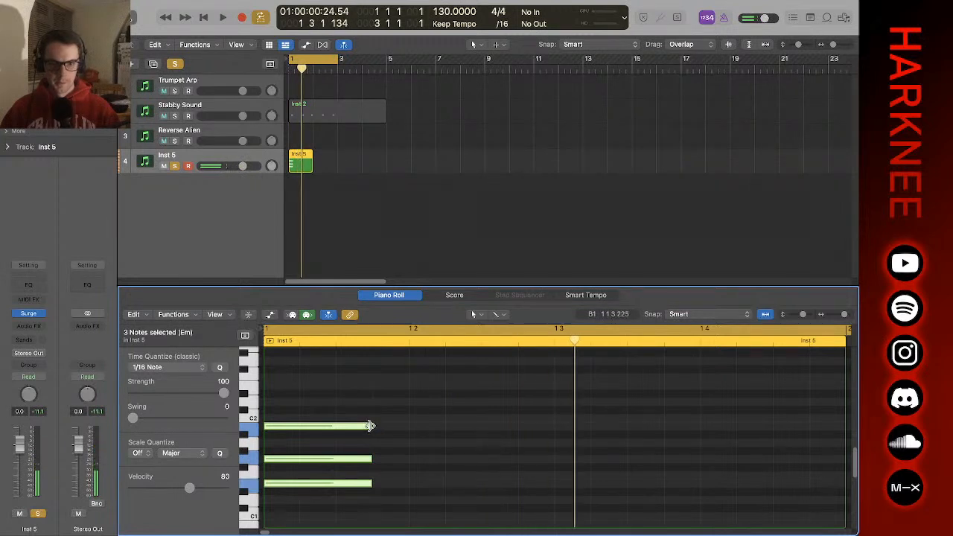
- Shorten the chord notes and copy the chord twice further along the bar, then play the pattern
left_click_drag(370, 425, 279, 435)
left_click(344, 414)
left_click_drag(339, 399, 472, 486)
key("space")
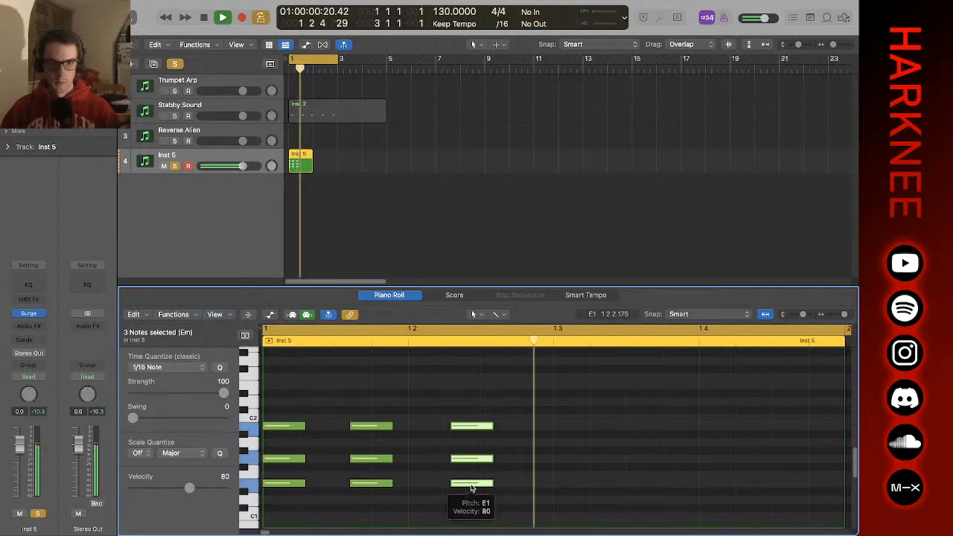
key("space")
- Lengthen all the chord notes to 0 0 2 0, move the second and third chords further into the bar and play the pattern
left_click_drag(528, 397, 292, 507)
left_click_drag(493, 484, 523, 485)
left_click_drag(523, 382, 495, 489)
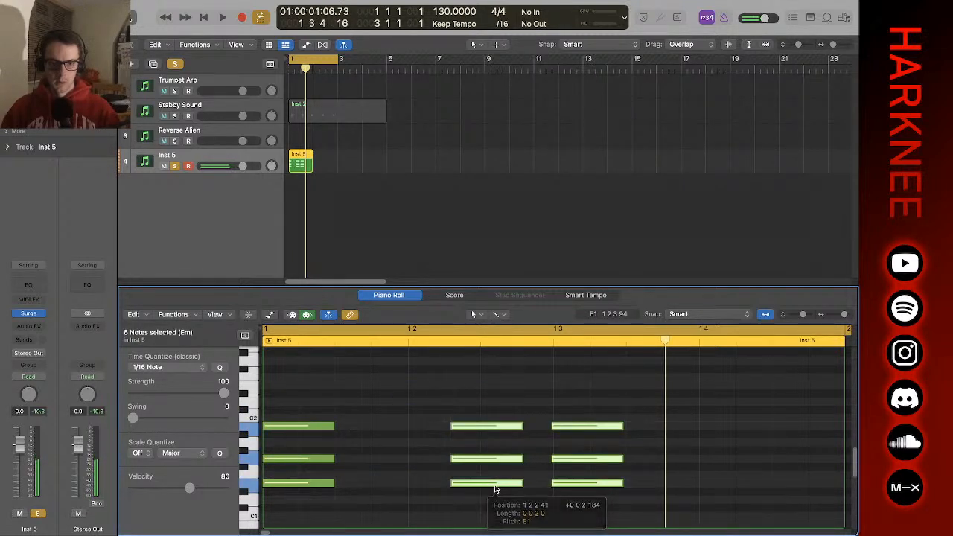
scroll(461, 493, "right", 5)
left_click_drag(534, 388, 575, 484)
key("space")
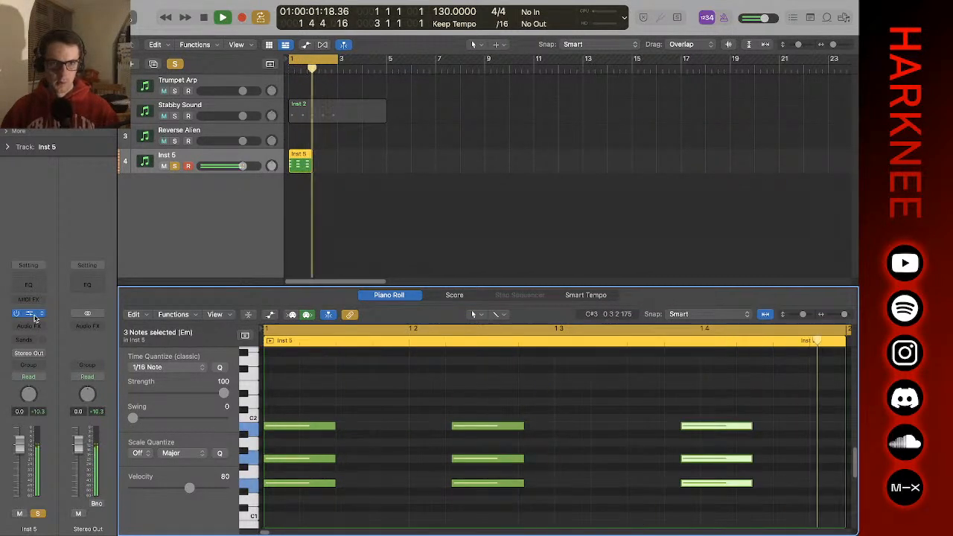
key("space")
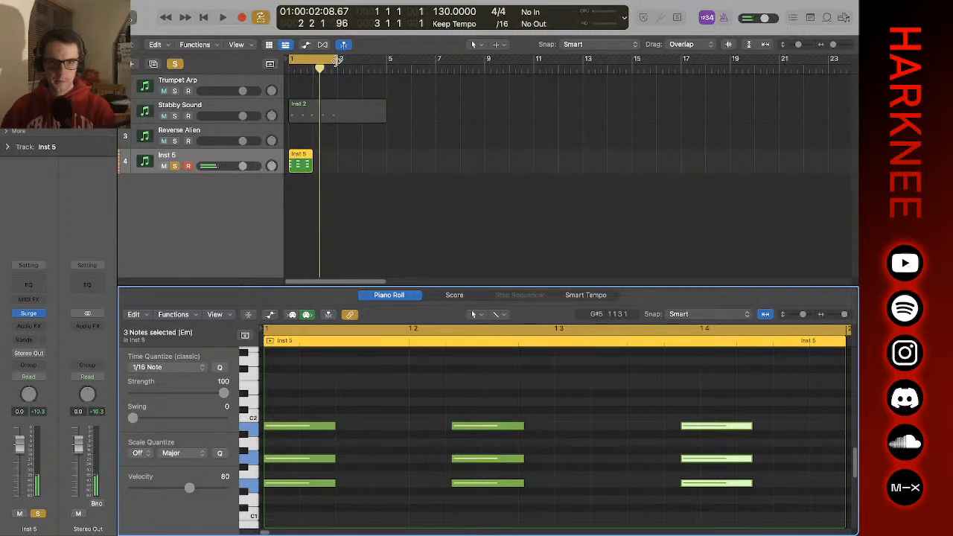
- Shorten the cycle range to bar 1 only, play the loop and reopen Surge on the Inst 5 track
left_click_drag(338, 63, 315, 78)
key("space")
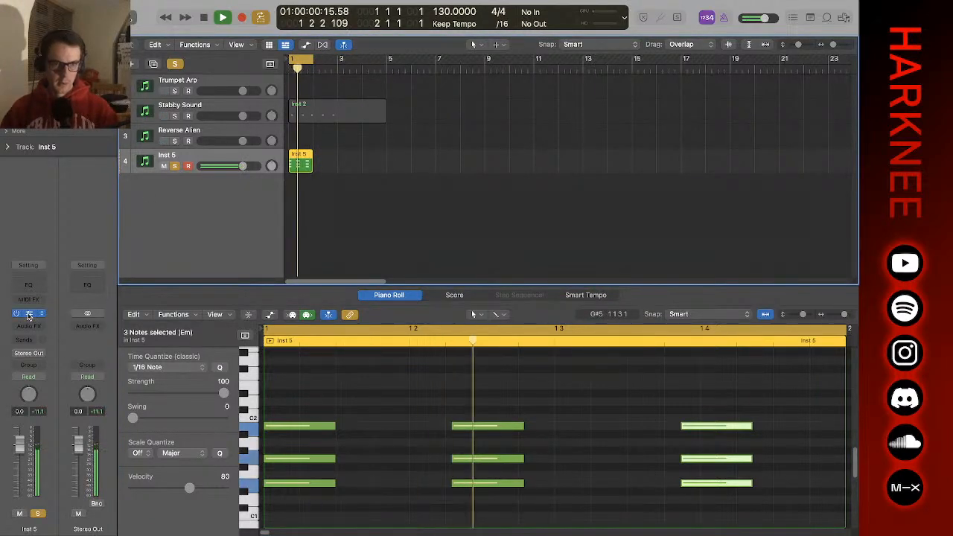
left_click(29, 315)
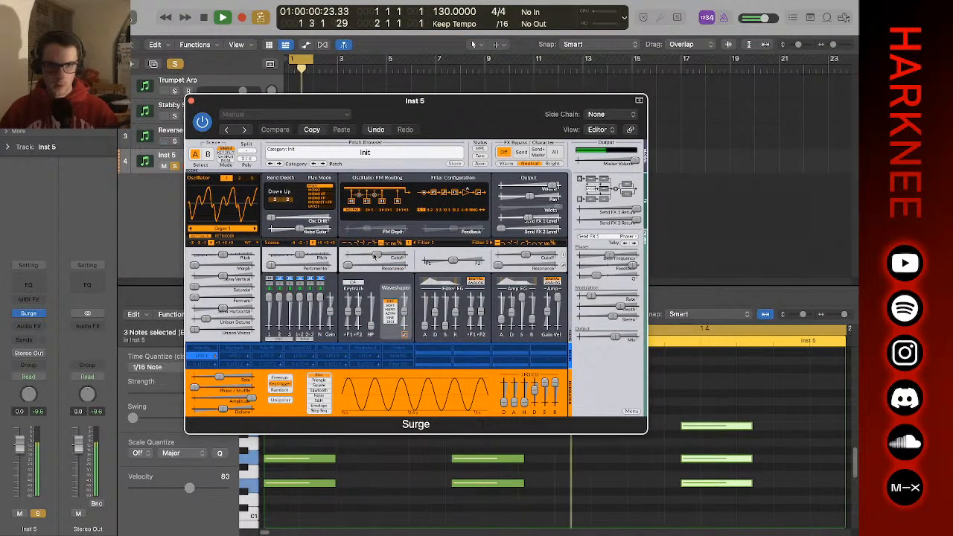
key("space")
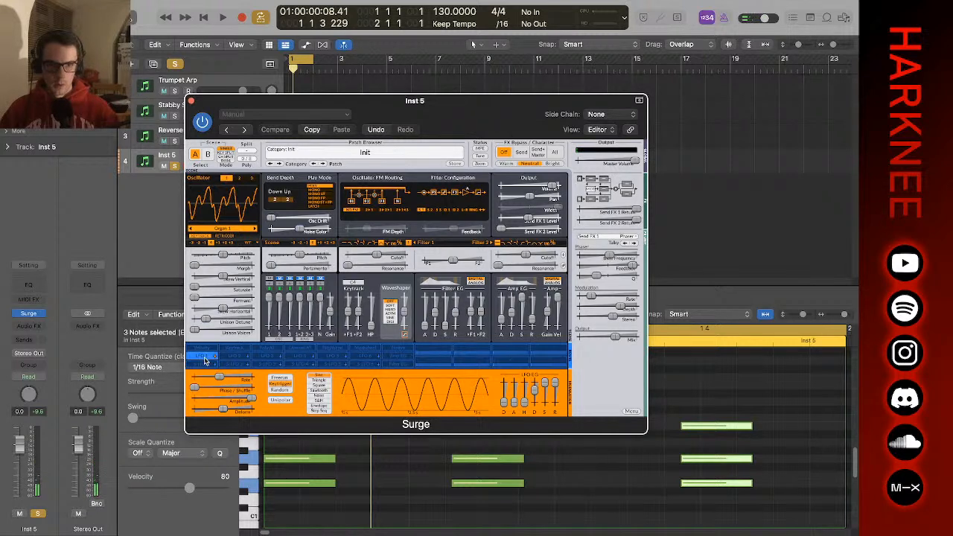
- Assign LFO 1 to modulate the Filter 1 cutoff by a small negative amount and start the loop
left_click(205, 360)
left_click_drag(378, 255, 331, 267)
key("space")
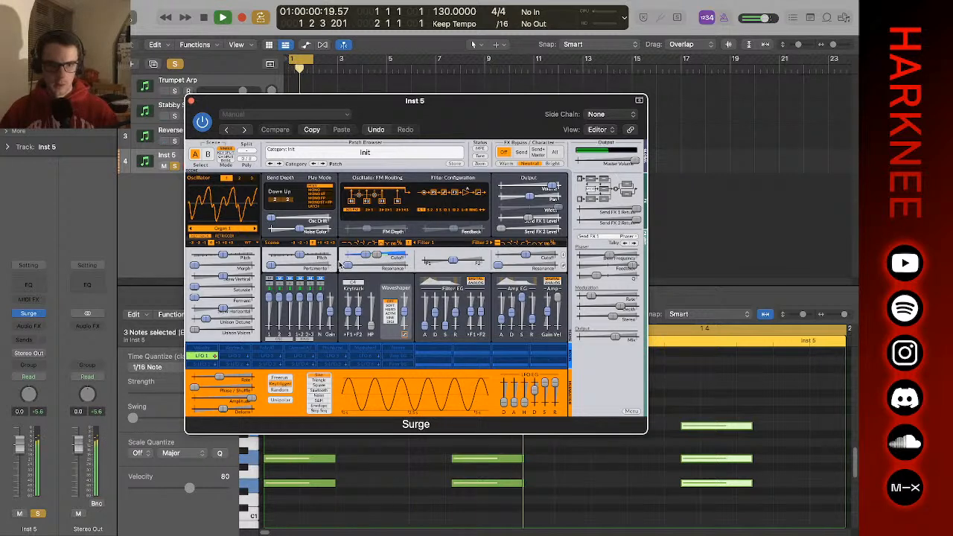
- Slow down the LFO 1 rate and raise the Filter 1 resonance slightly during playback
left_click_drag(220, 378, 143, 389)
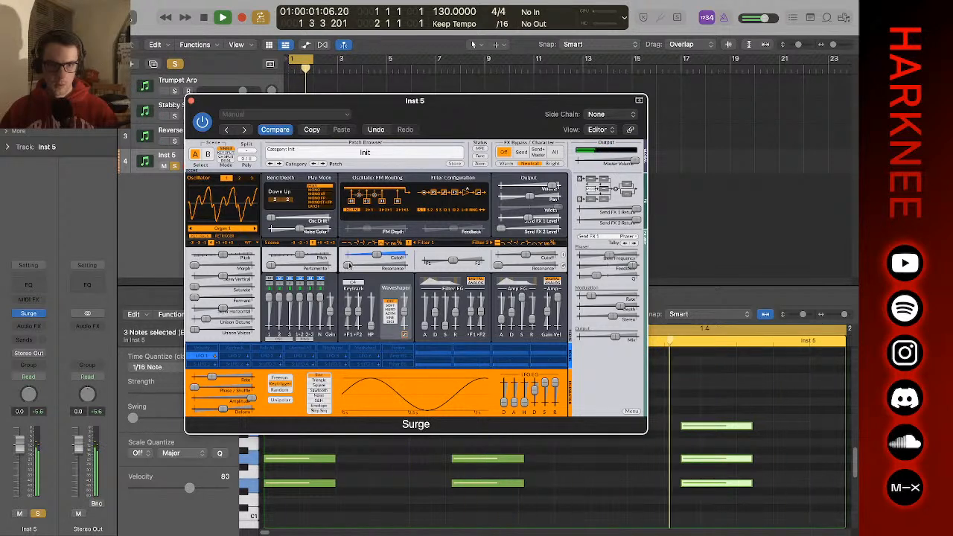
left_click_drag(350, 266, 394, 271)
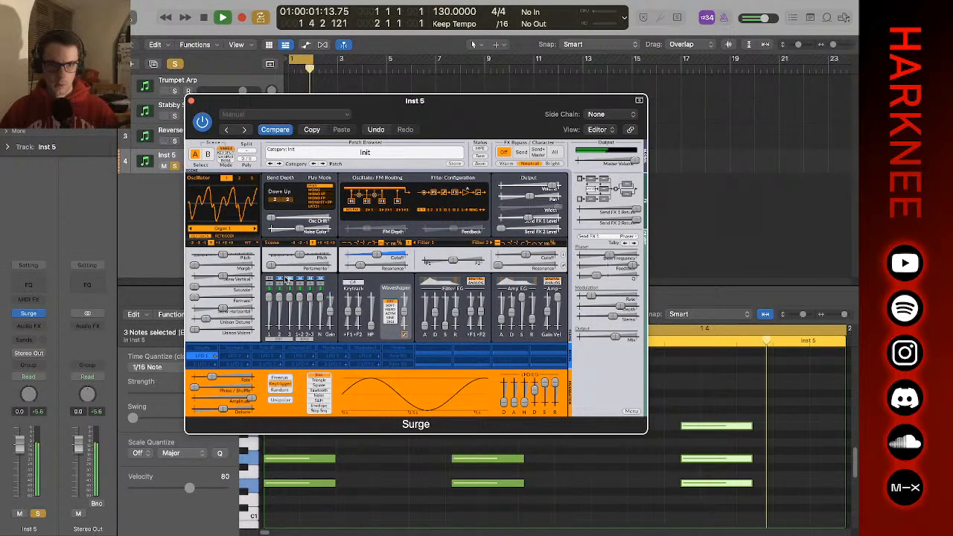
key("space")
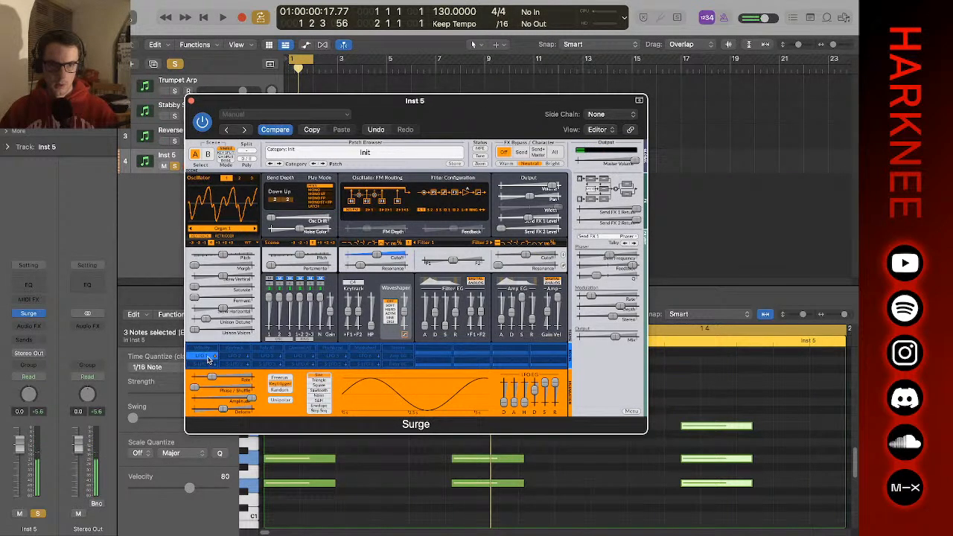
- Deepen LFO 1's modulation of the Filter 1 cutoff and make the LFO 1 rate slightly faster
left_click(207, 358)
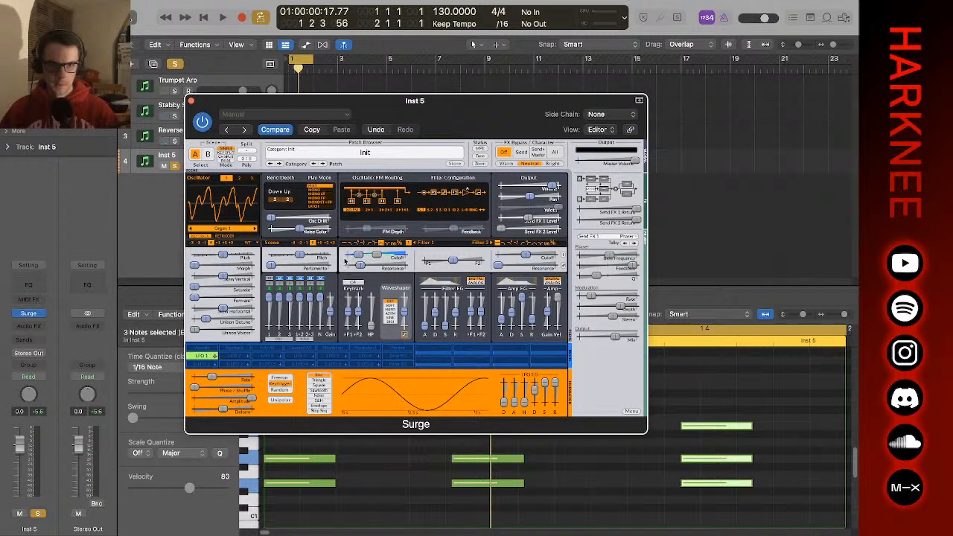
key("space")
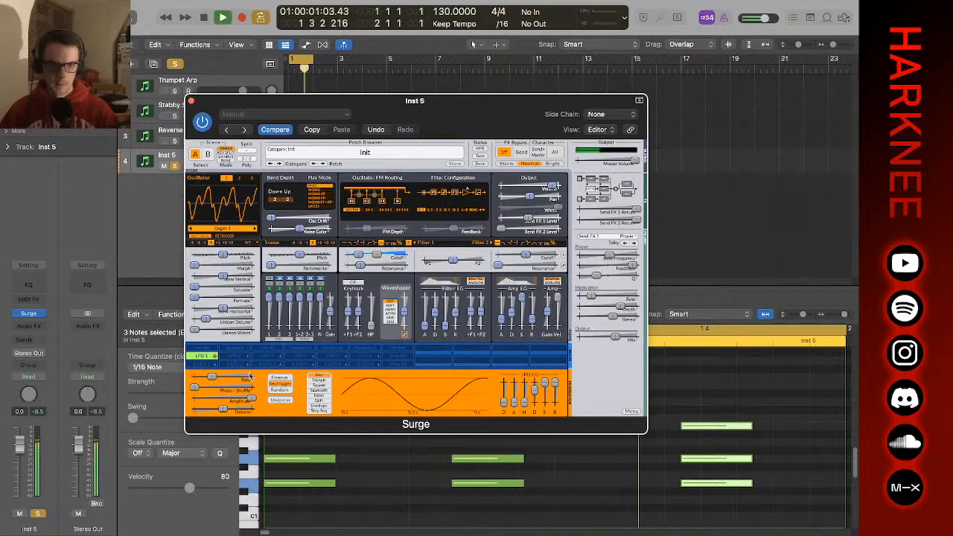
left_click(204, 357)
left_click_drag(211, 377, 259, 386)
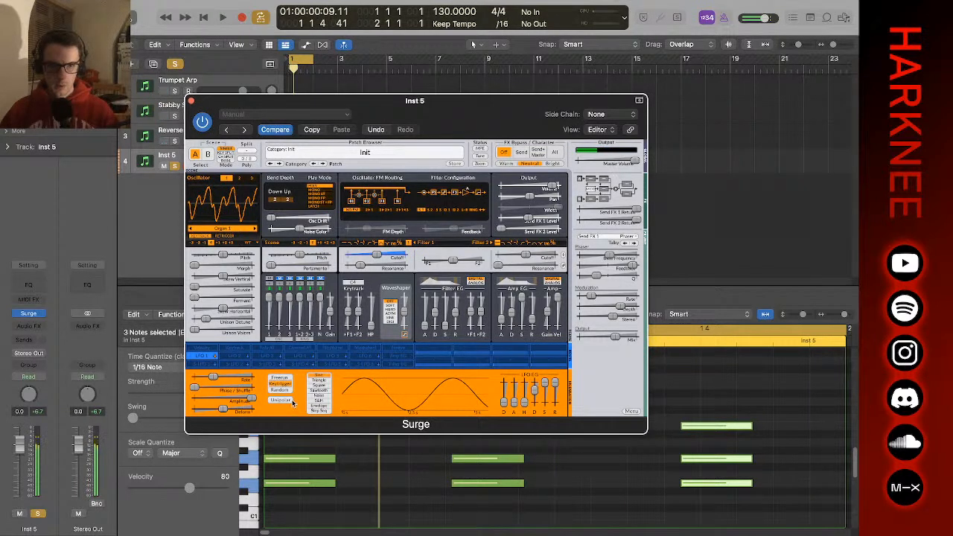
- Try adjusting the oscillator's Saturate amount while the loop plays
key("space")
left_click_drag(200, 291, 94, 340)
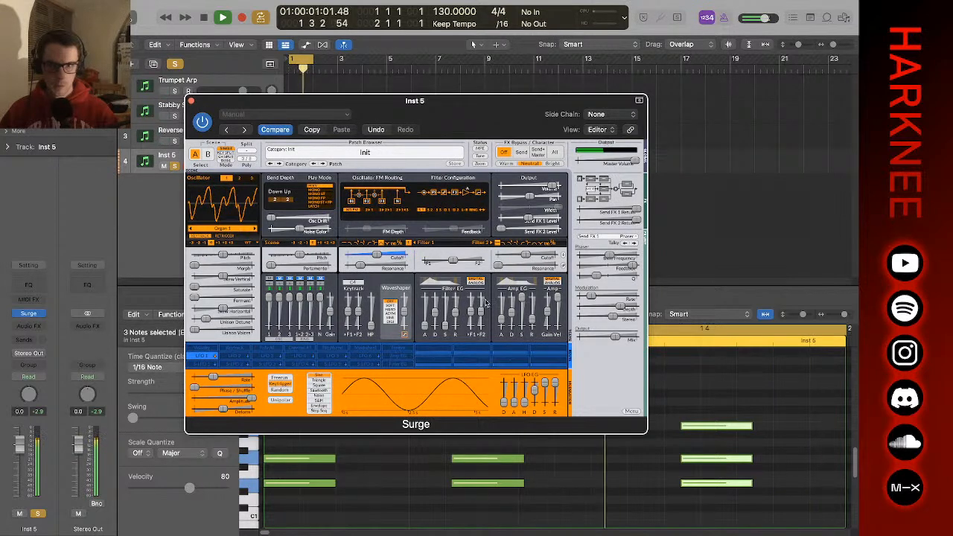
key("space")
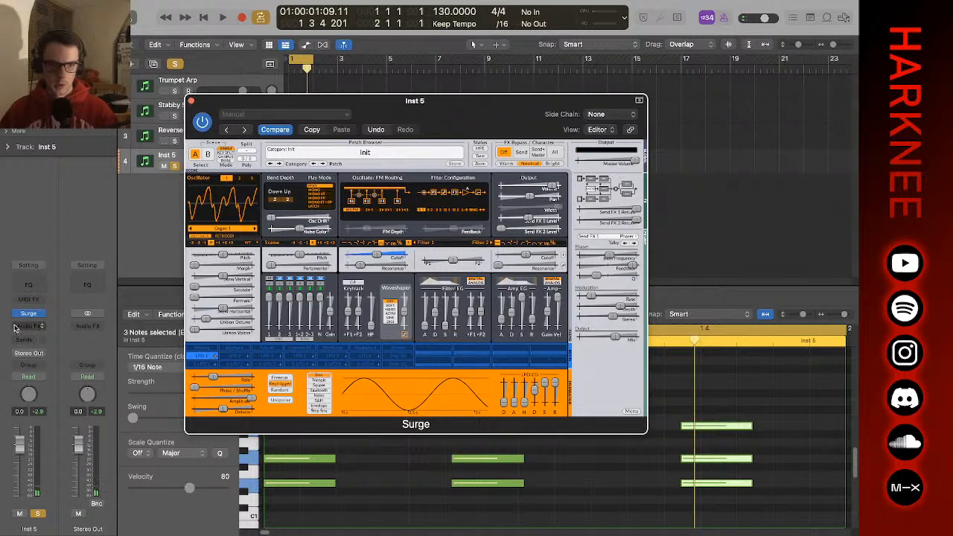
- Insert ValhallaSupermassive in the empty audio effect slot of the Inst 5 channel
left_click(15, 328)
mouse_move(44, 526)
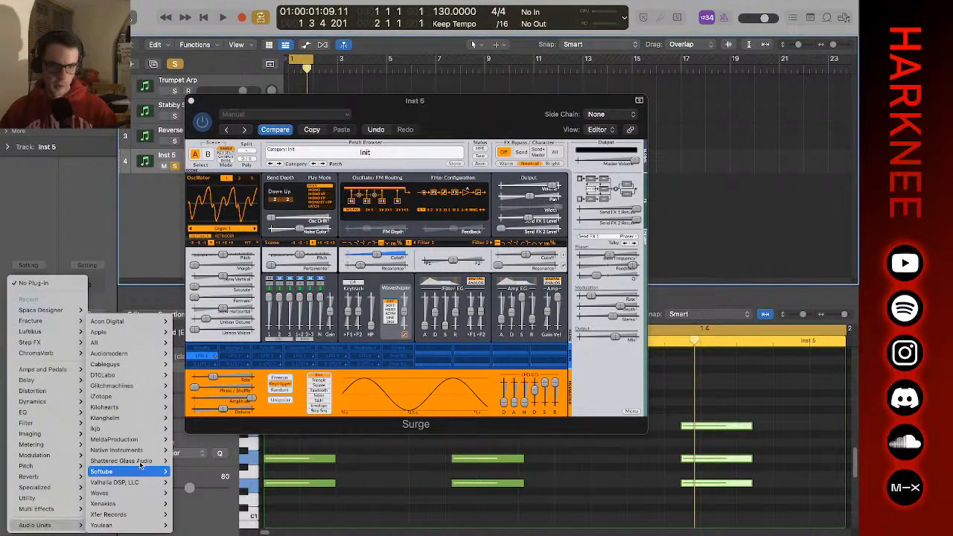
mouse_move(147, 441)
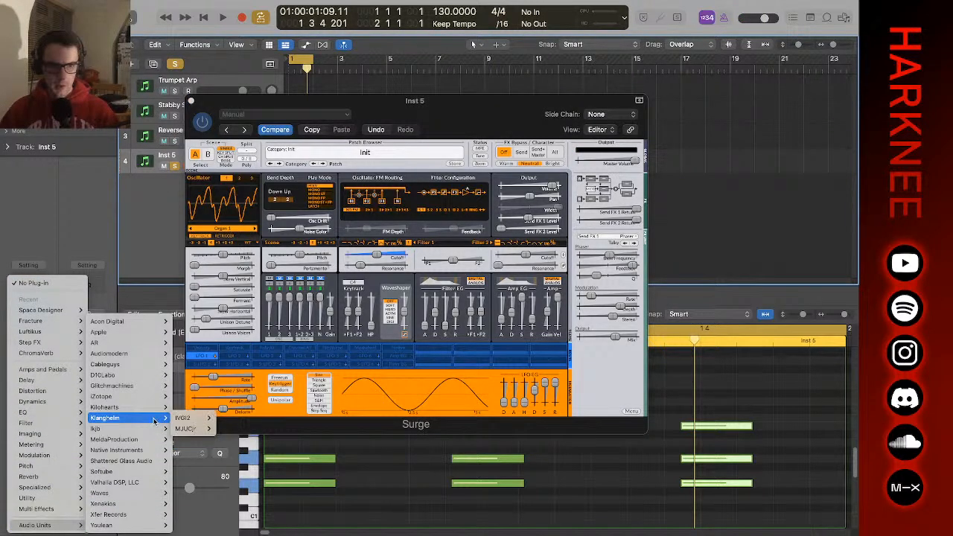
mouse_move(152, 483)
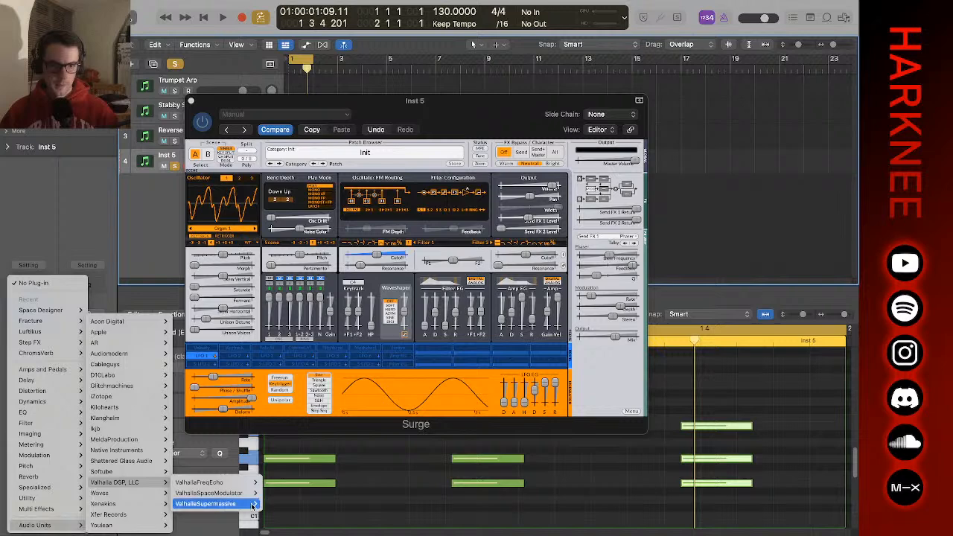
left_click(276, 505)
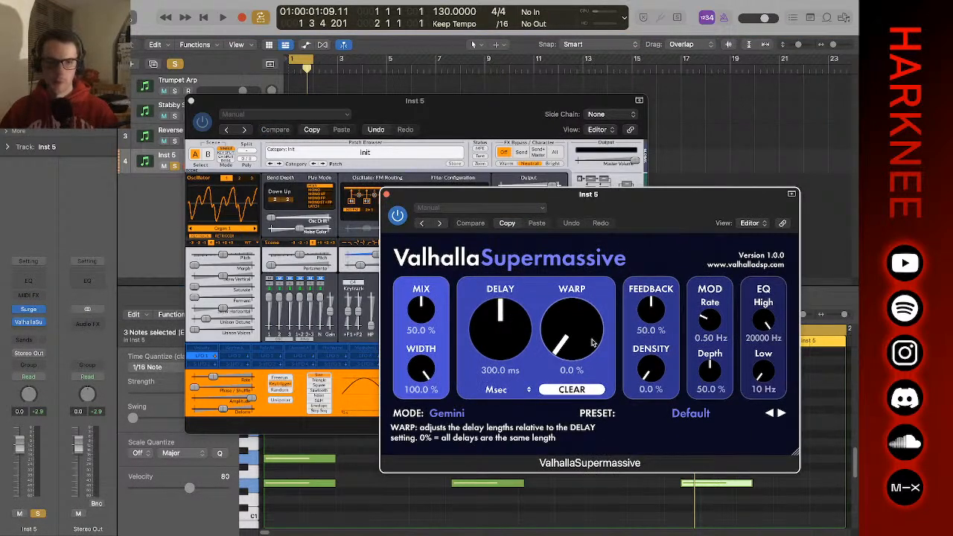
- Play the loop and set Supermassive's Density to 85.4 %, Feedback to 32.2 % and Warp to 32.1 %
key("space")
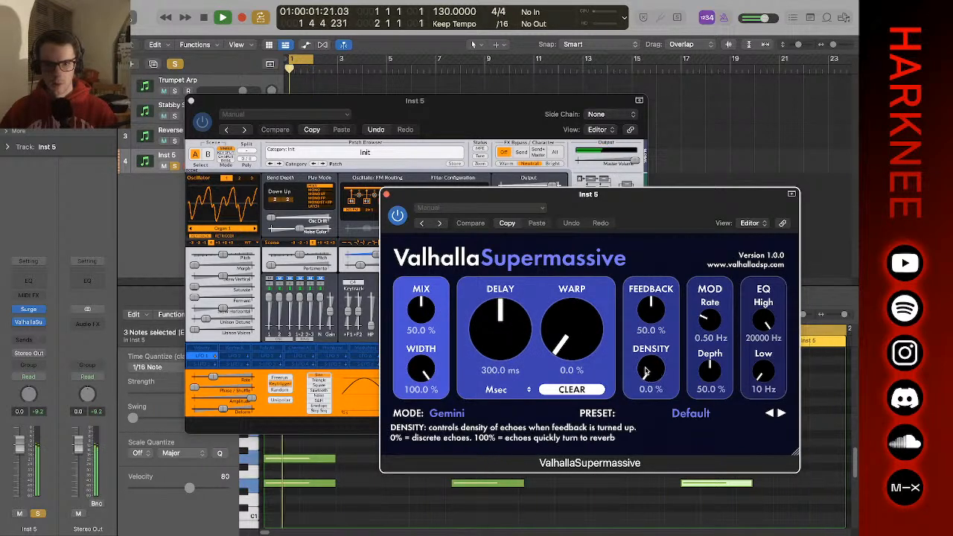
mouse_move(646, 373)
left_mouse_down()
mouse_move(652, 304)
mouse_move(661, 374)
left_mouse_up()
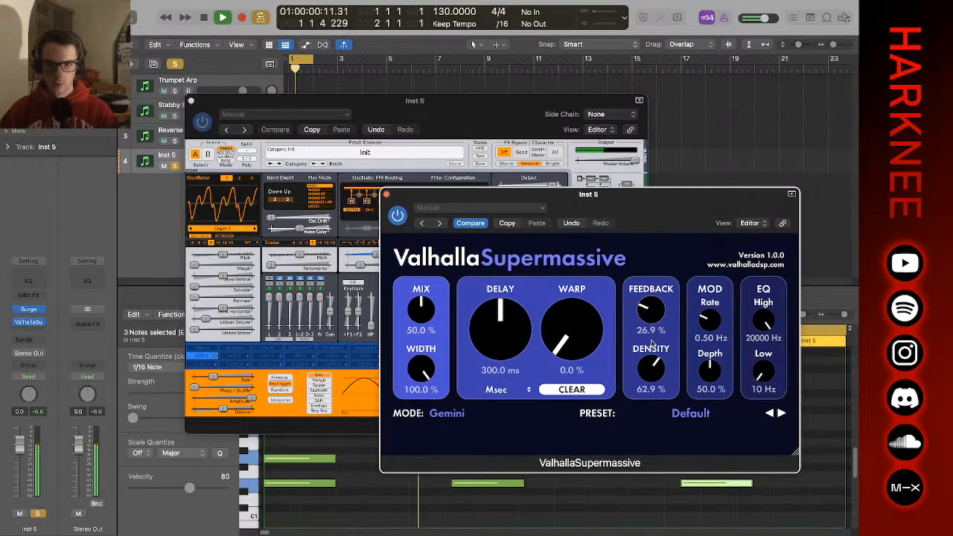
left_click_drag(654, 368, 651, 343)
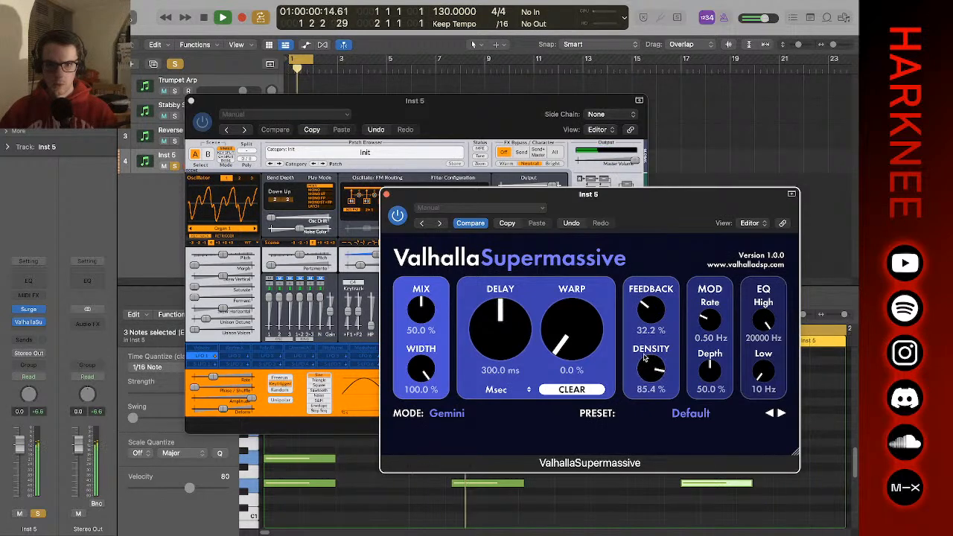
left_click_drag(563, 344, 564, 306)
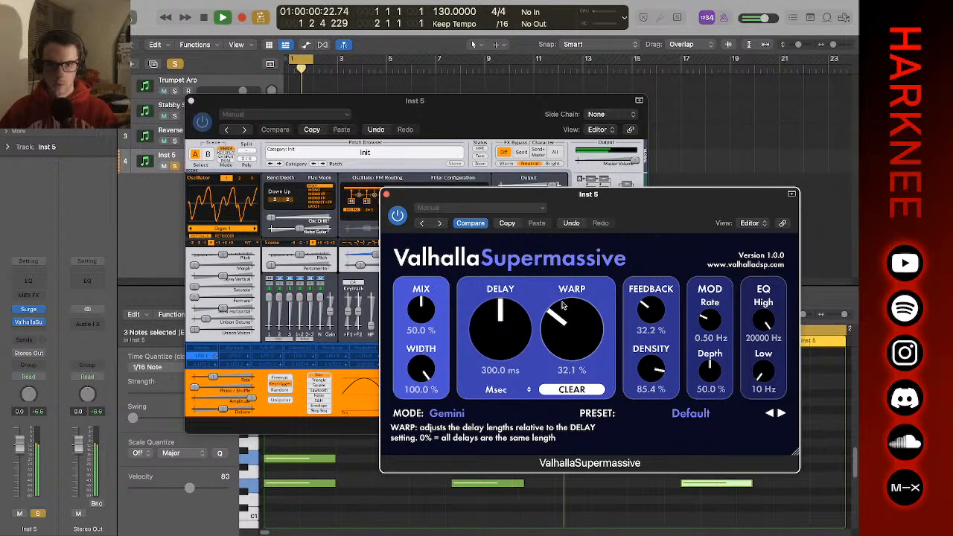
- Sync Supermassive's delay to a dotted 1/8 note and lower its Mix to 33.2 % during playback
left_click_drag(500, 321, 502, 344)
key("space")
left_click(514, 389)
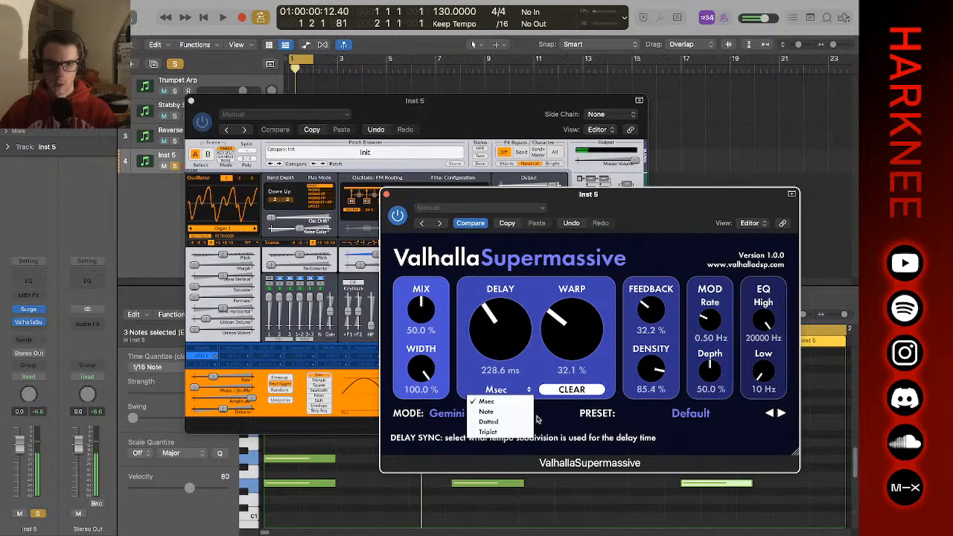
left_click(551, 407)
left_click(504, 390)
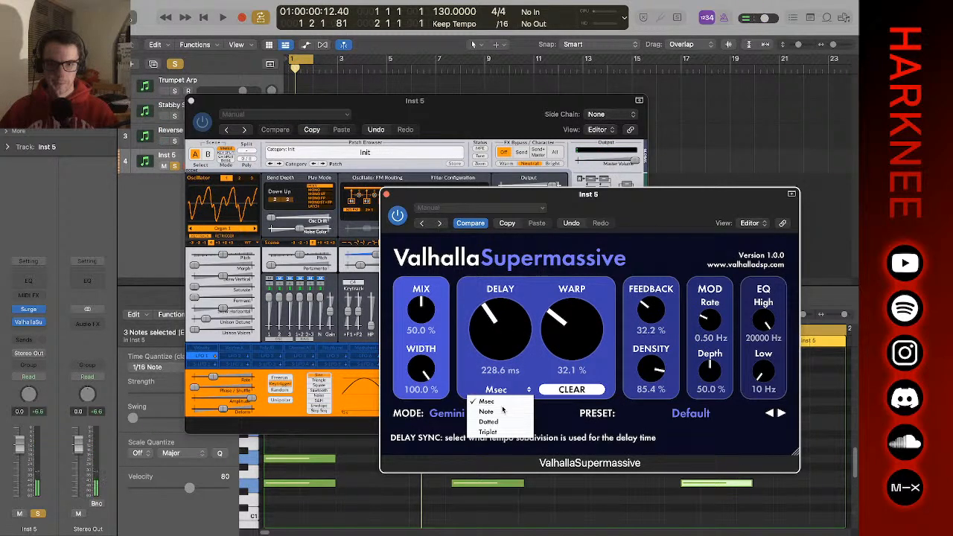
left_click(489, 422)
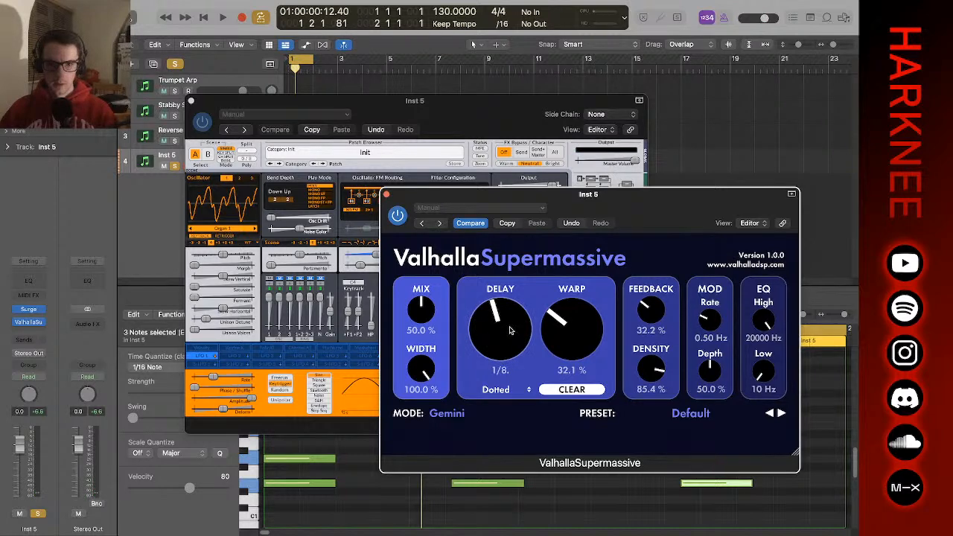
key("space")
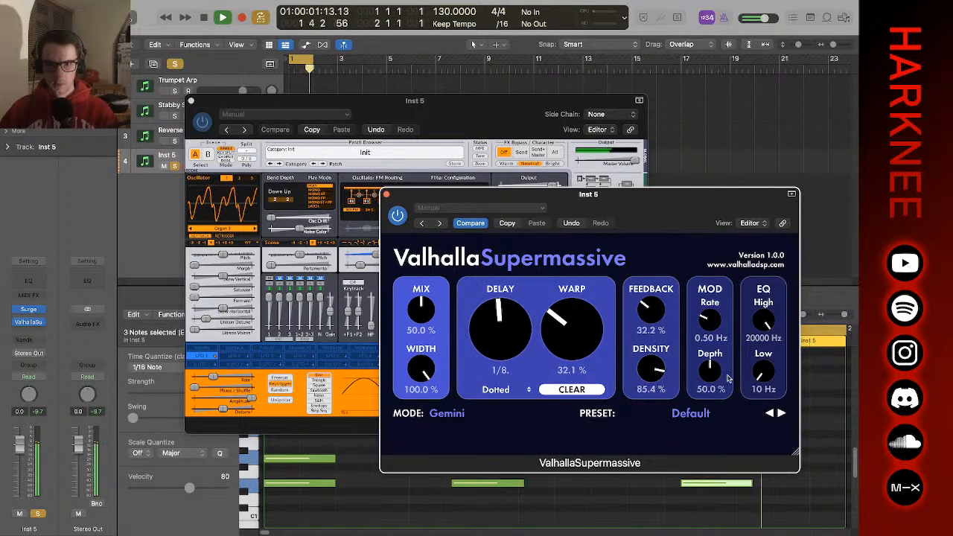
left_click_drag(421, 309, 424, 240)
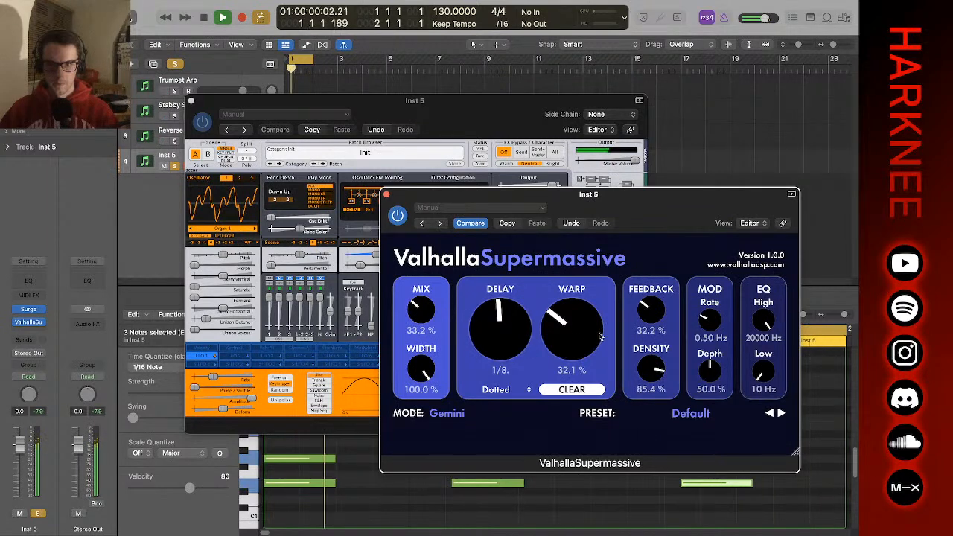
- Try the Triplet and Note delay sync options while the loop plays, returning to Dotted
left_click(520, 388)
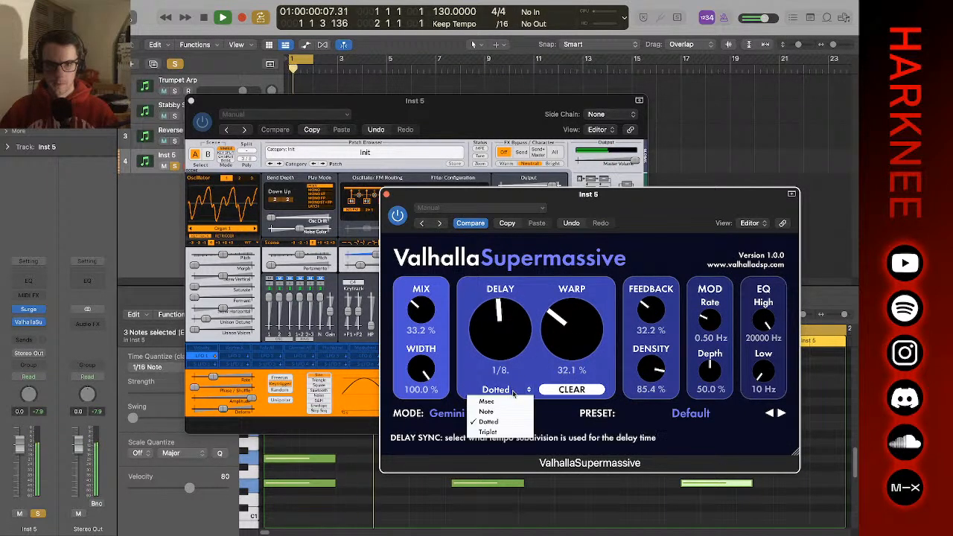
left_click(509, 435)
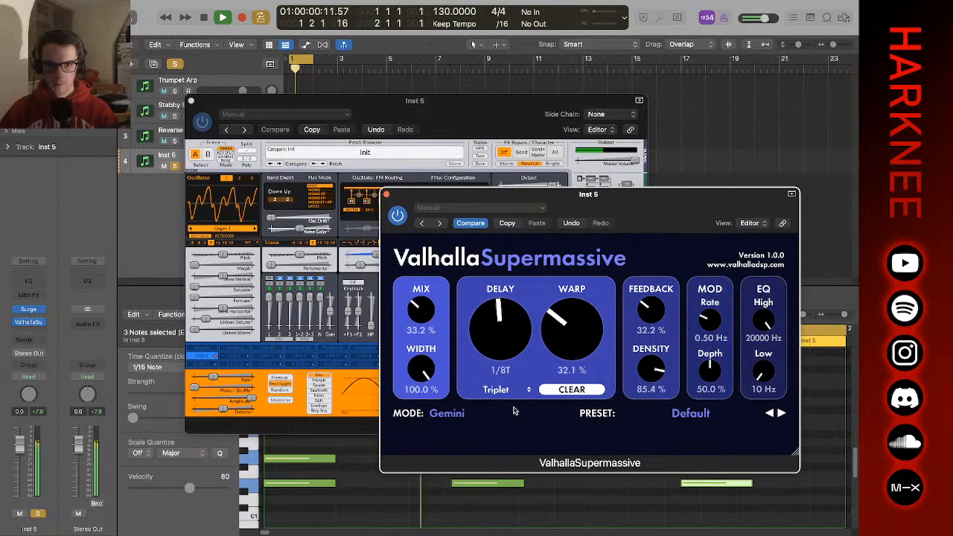
left_click(513, 394)
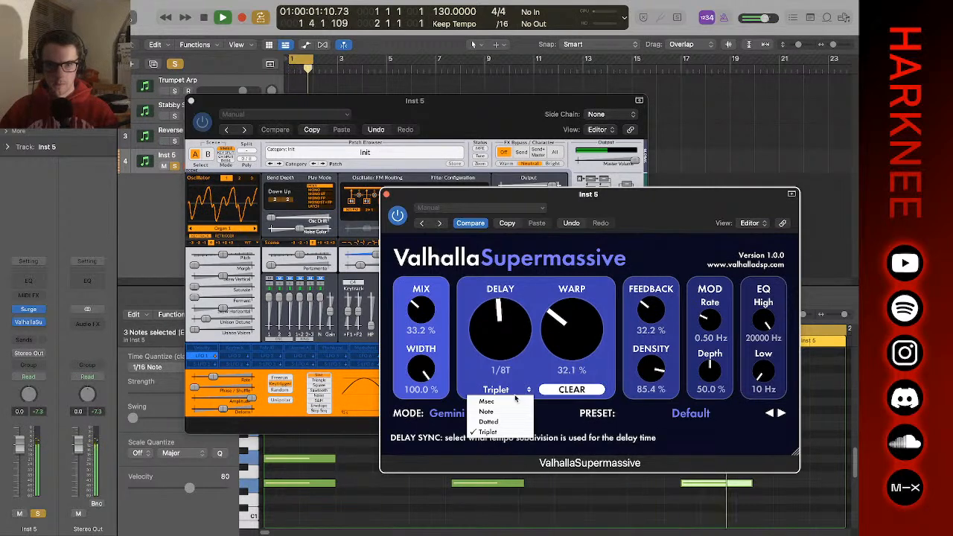
left_click(512, 412)
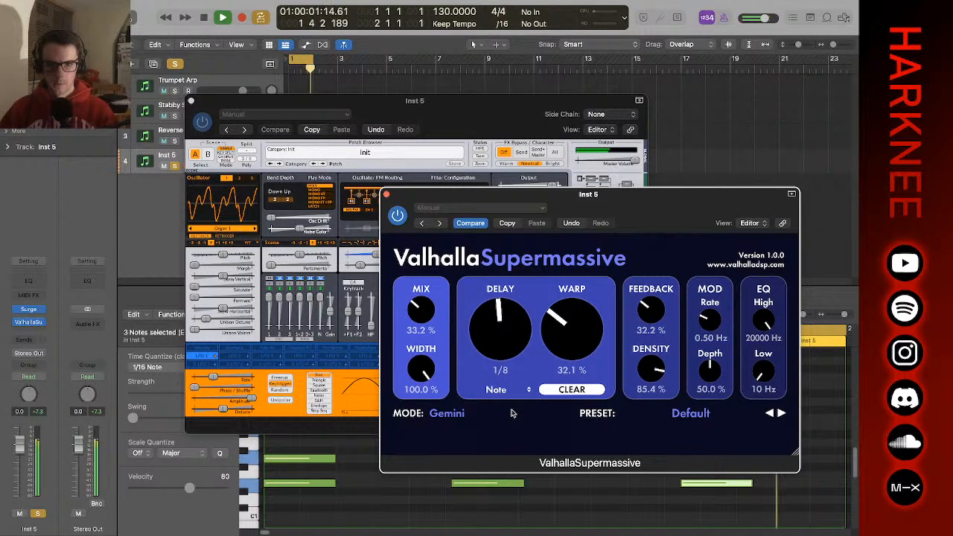
left_click(512, 389)
left_click(508, 418)
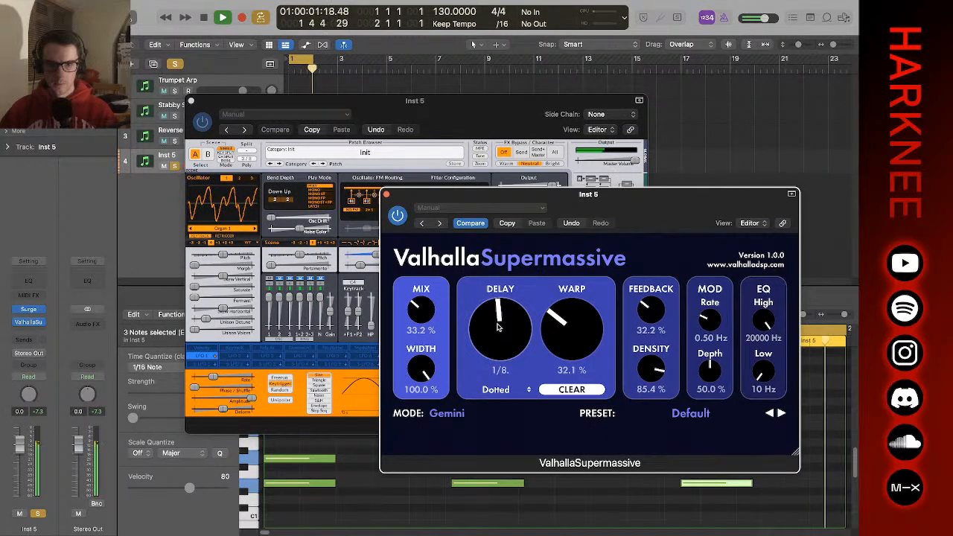
- Audition a dotted 1/4 delay, return it to dotted 1/8, and reduce Warp to 11.5 %
mouse_move(498, 327)
left_mouse_down()
mouse_move(499, 336)
mouse_move(504, 312)
left_mouse_up()
key("space")
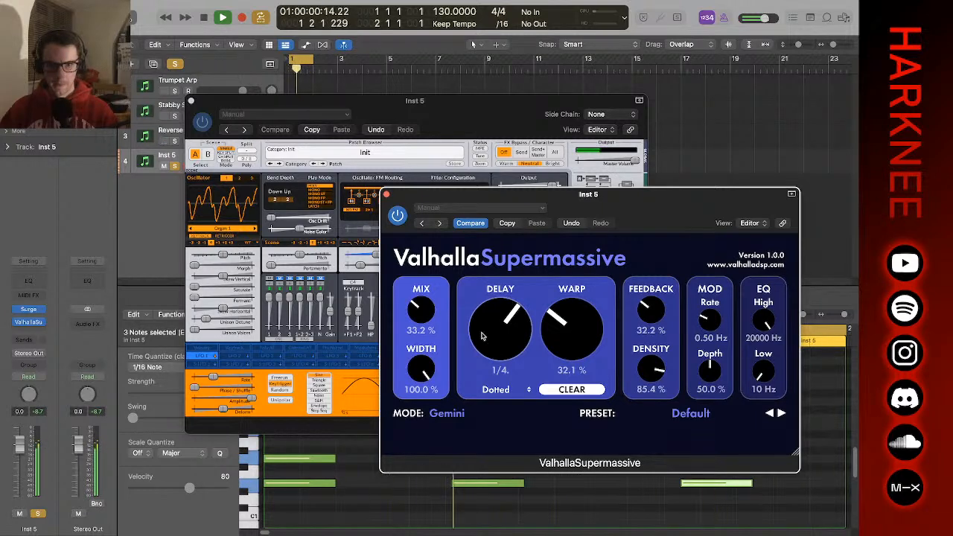
key("space")
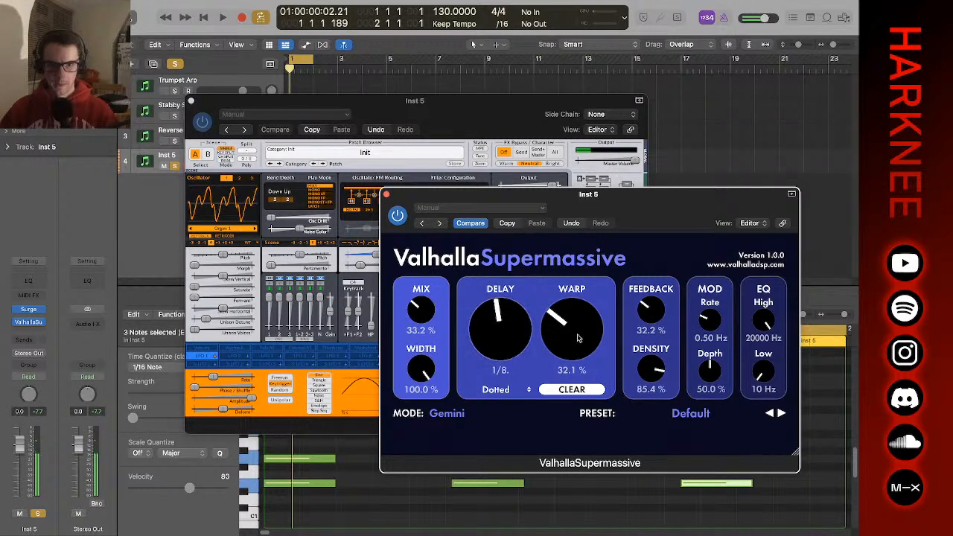
left_click_drag(579, 338, 607, 374)
key("space")
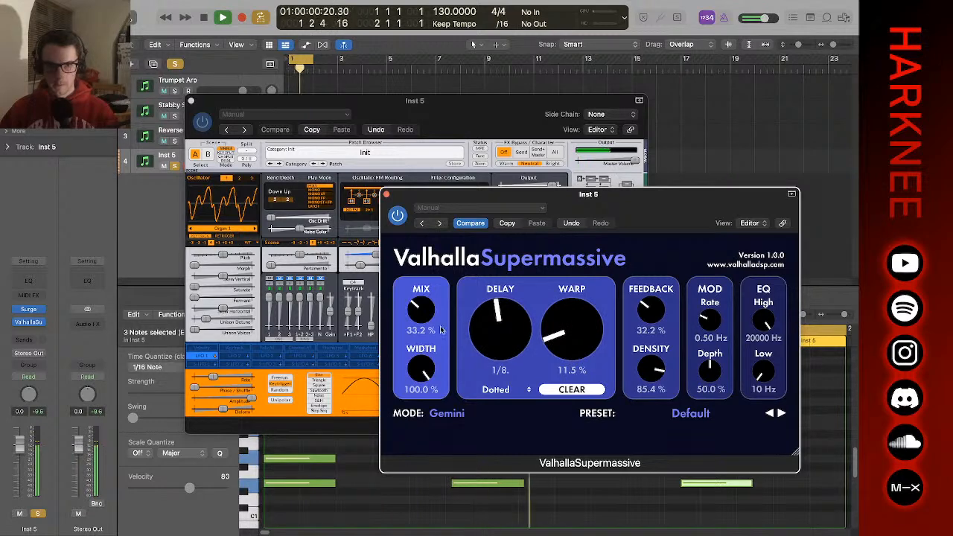
- Adjust the attack and release of Surge's Amp EG while the loop plays, and stop playback
left_click(482, 138)
left_click_drag(532, 323, 513, 294)
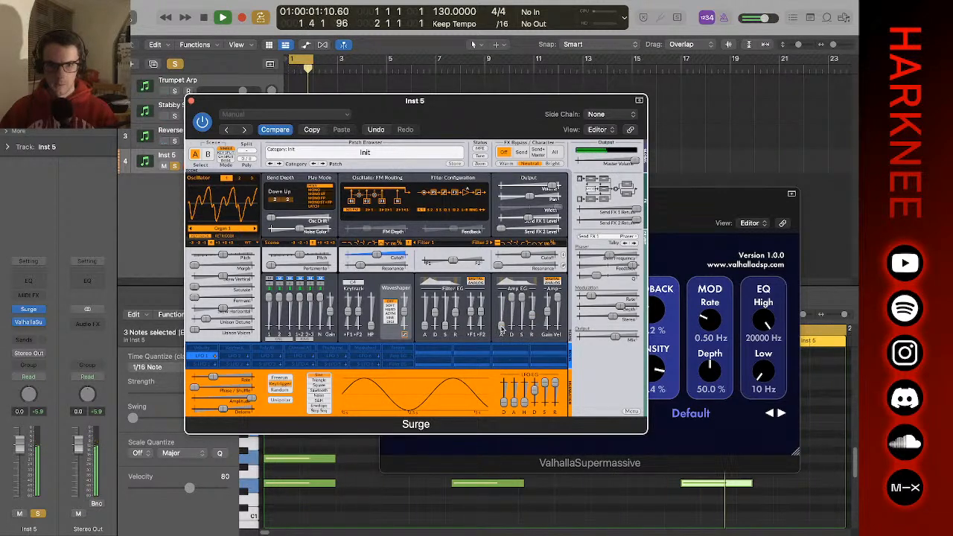
left_click_drag(534, 322, 534, 328)
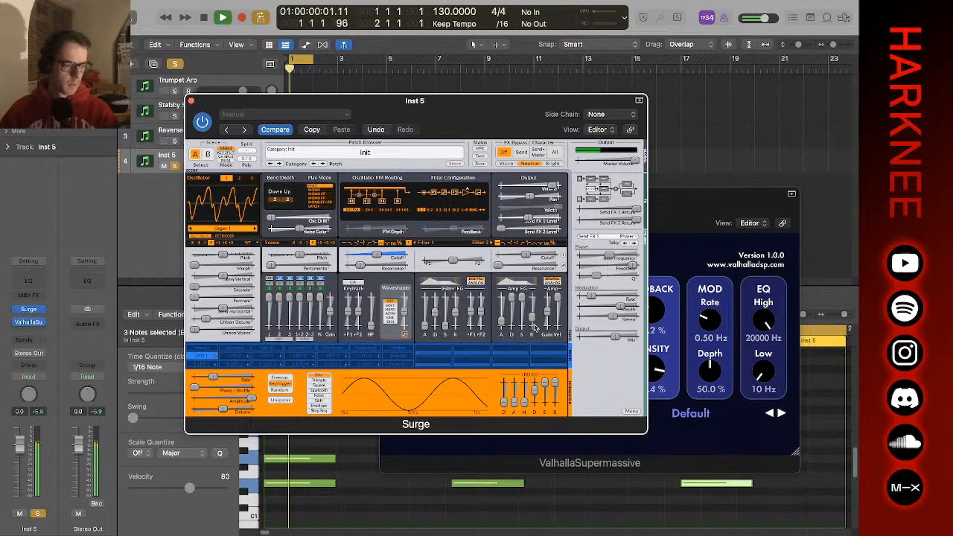
key("space")
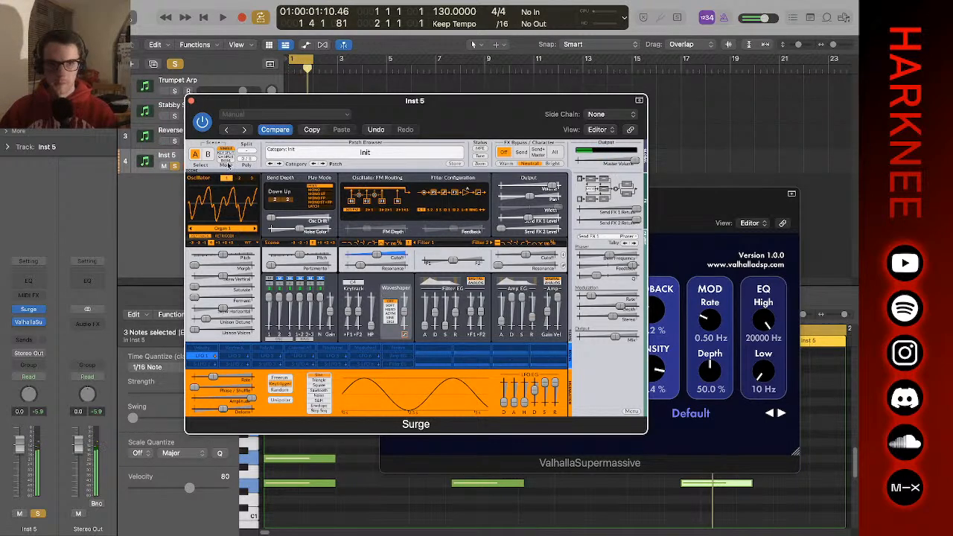
- Close the Surge and ValhallaSupermassive windows, open the Loop Browser, and deselect the Inst 5 region
left_click(191, 101)
left_click(827, 18)
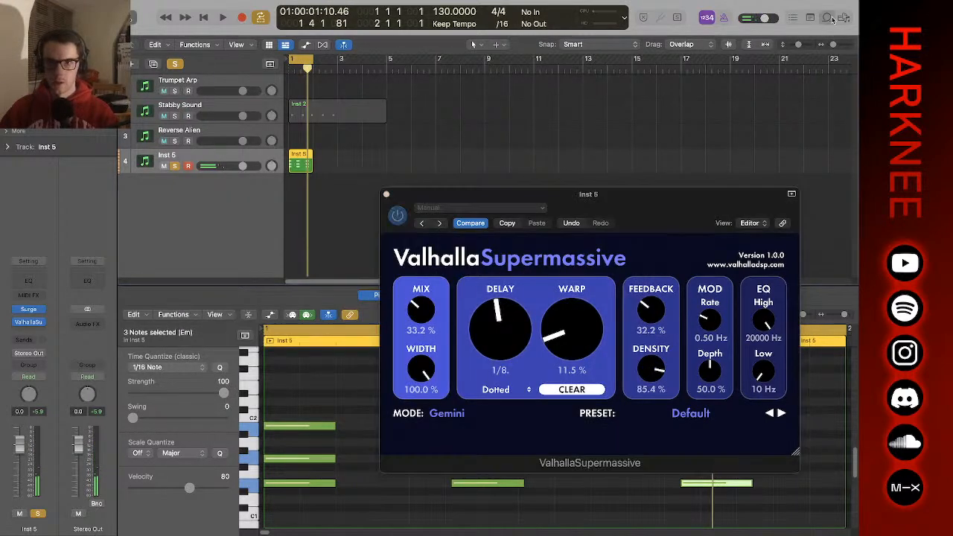
left_click(387, 194)
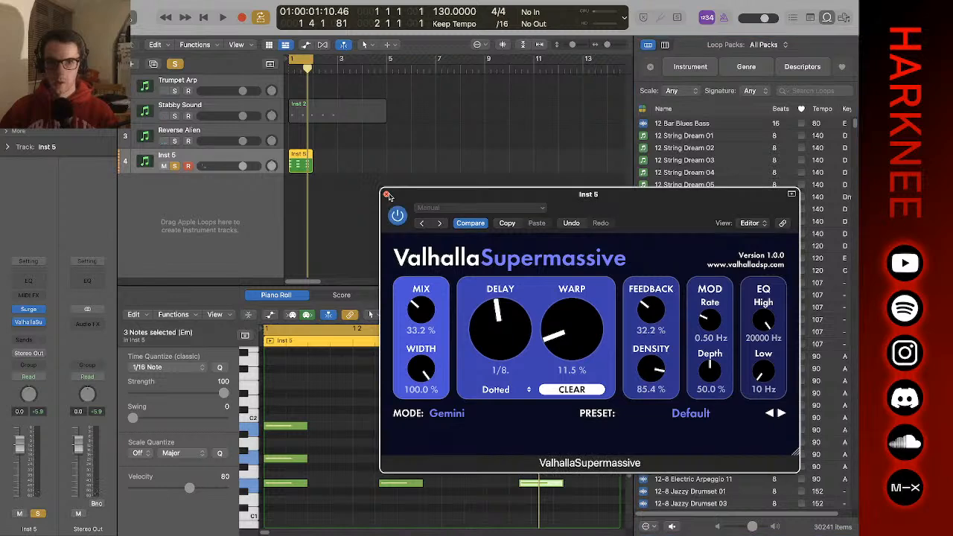
left_click(582, 143)
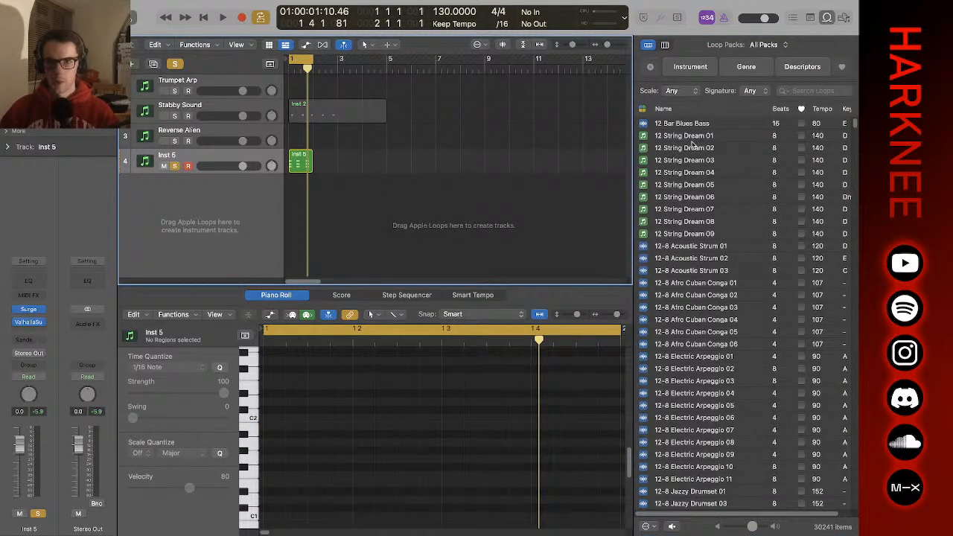
- Filter the Apple Loops by the Techno genre and All Drums instruments, and browse the list
left_click(744, 71)
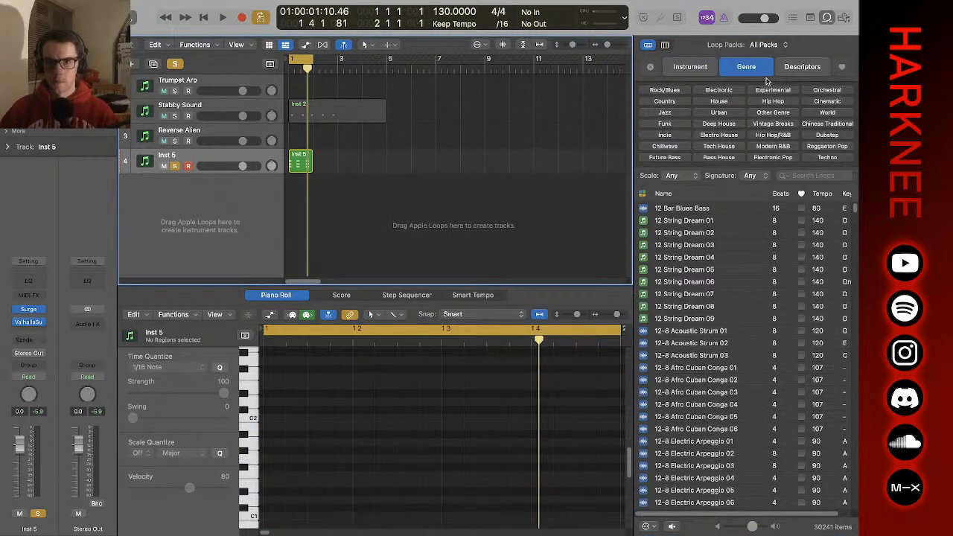
left_click(829, 157)
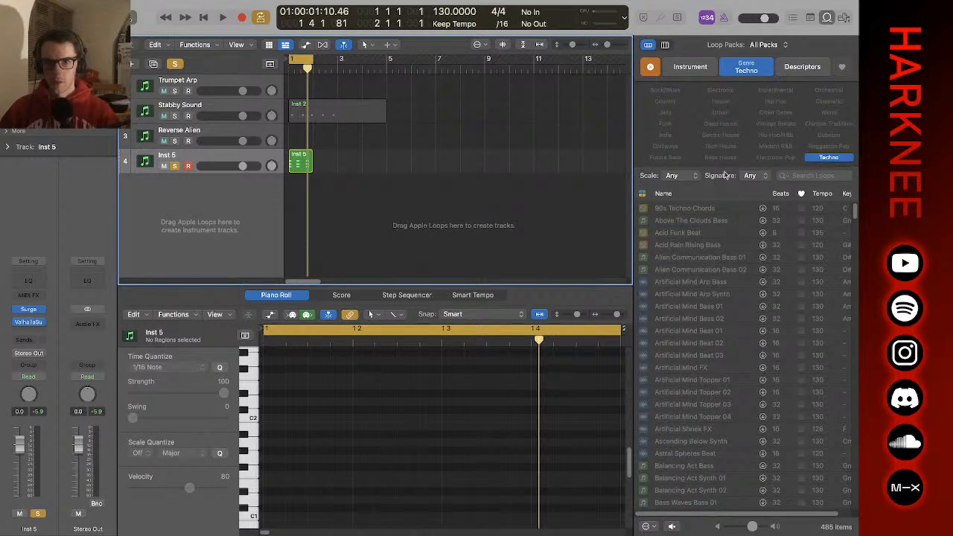
left_click(691, 67)
left_click(663, 90)
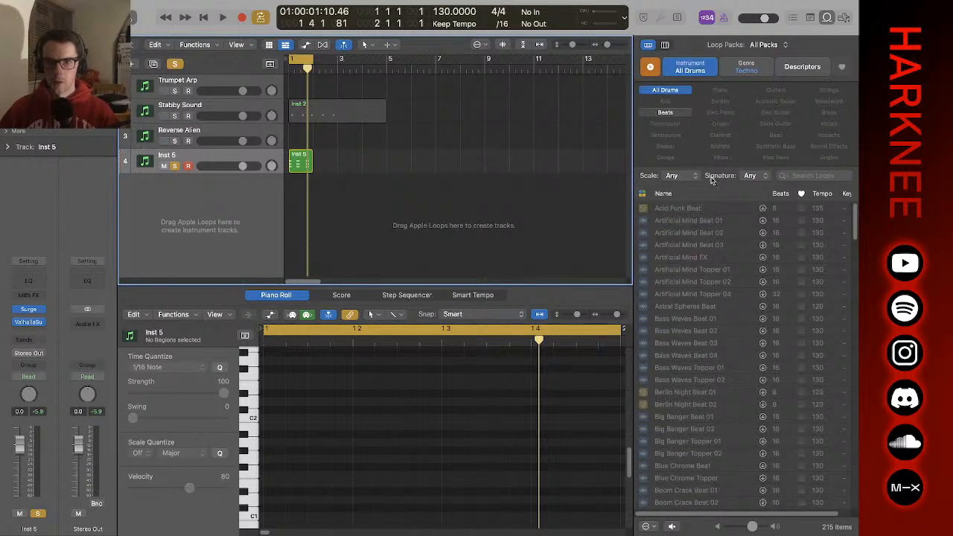
scroll(721, 343, "down", 15)
scroll(721, 343, "down", 10)
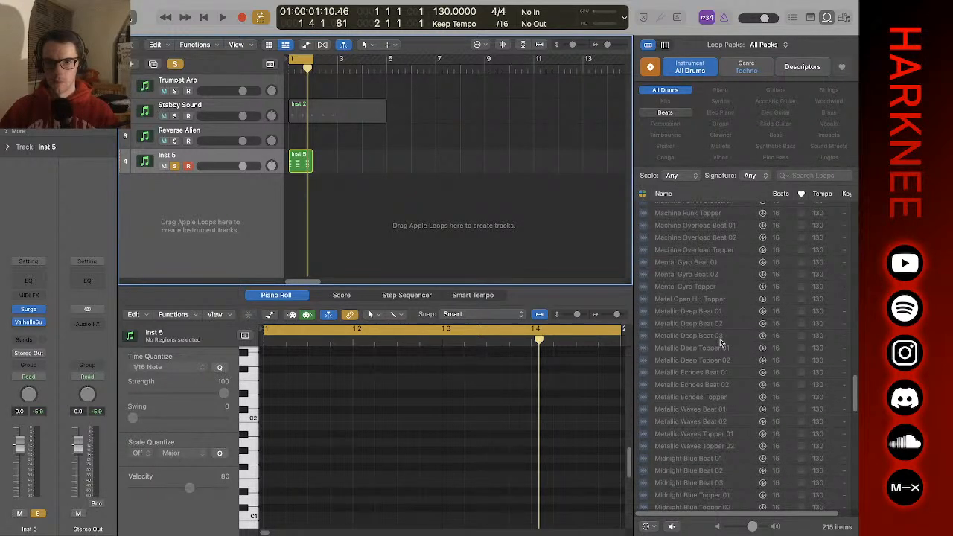
scroll(713, 318, "up", 20)
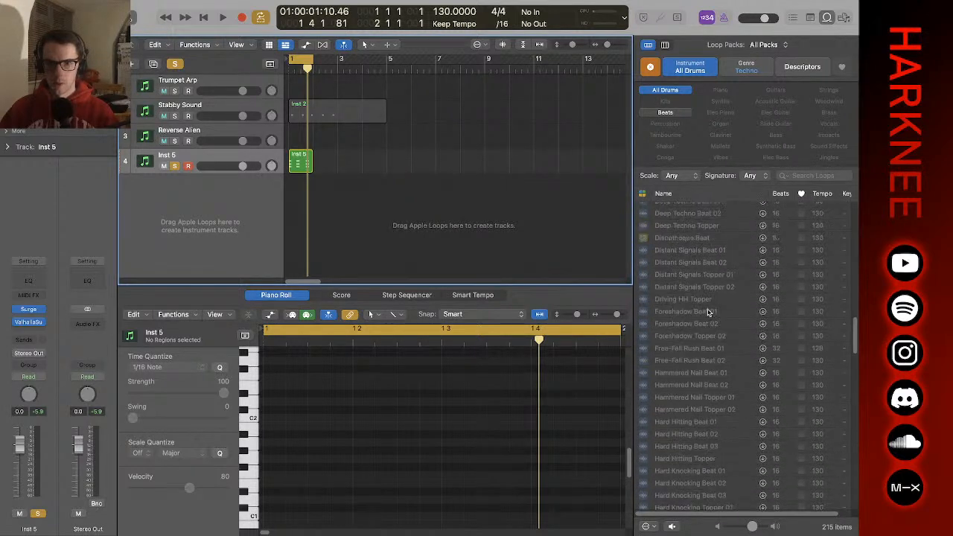
- Switch the loop filter to Beats, clear the Techno genre, and preview 2-Step Balancing Beat 02
left_click(668, 112)
left_click(676, 90)
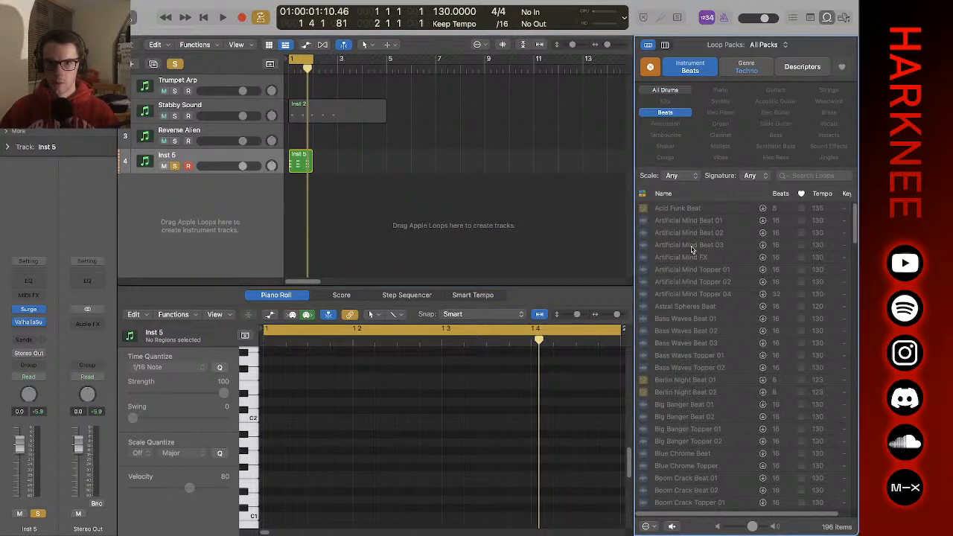
left_click(747, 68)
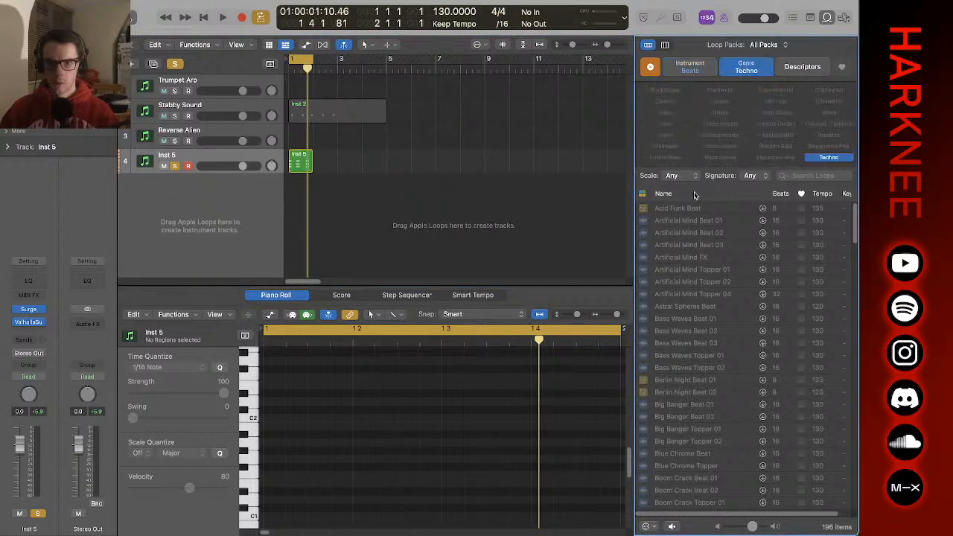
left_click(829, 158)
left_click(708, 246)
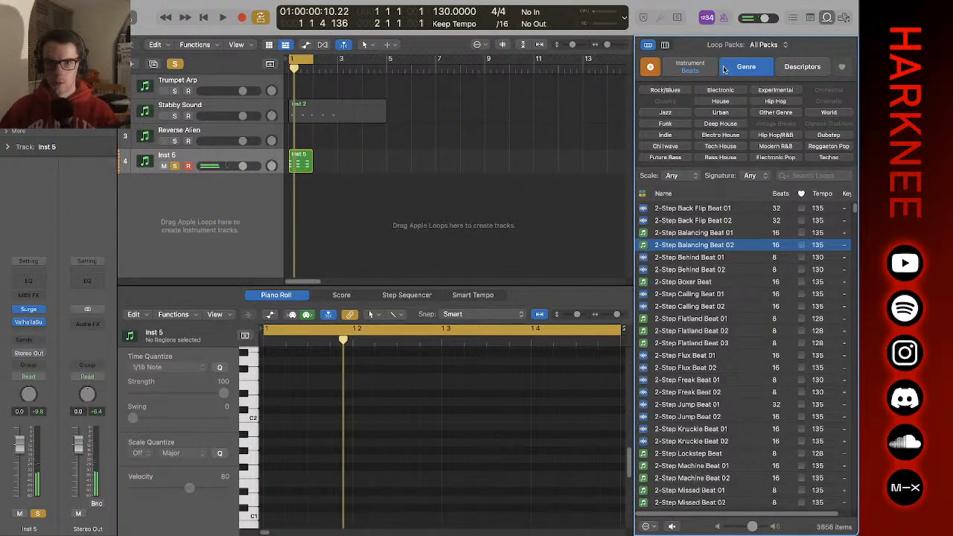
- Look through the Beats loops and filter them by the Deep House genre
left_click(697, 67)
scroll(714, 364, "down", 20)
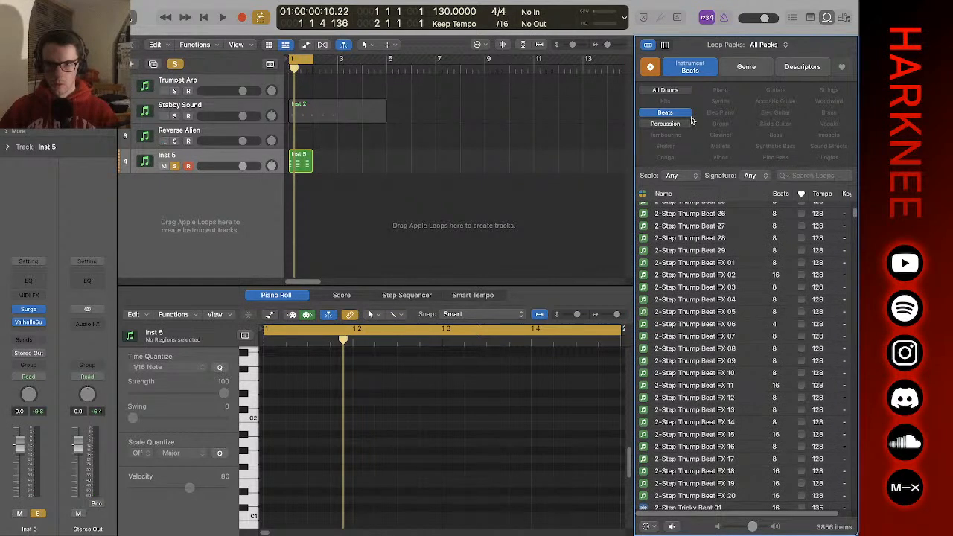
left_click(739, 67)
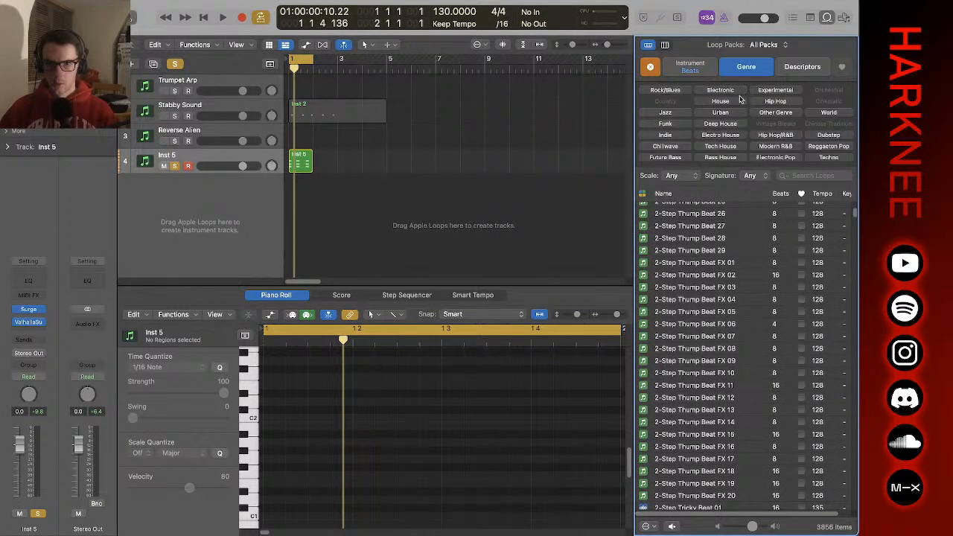
left_click(720, 123)
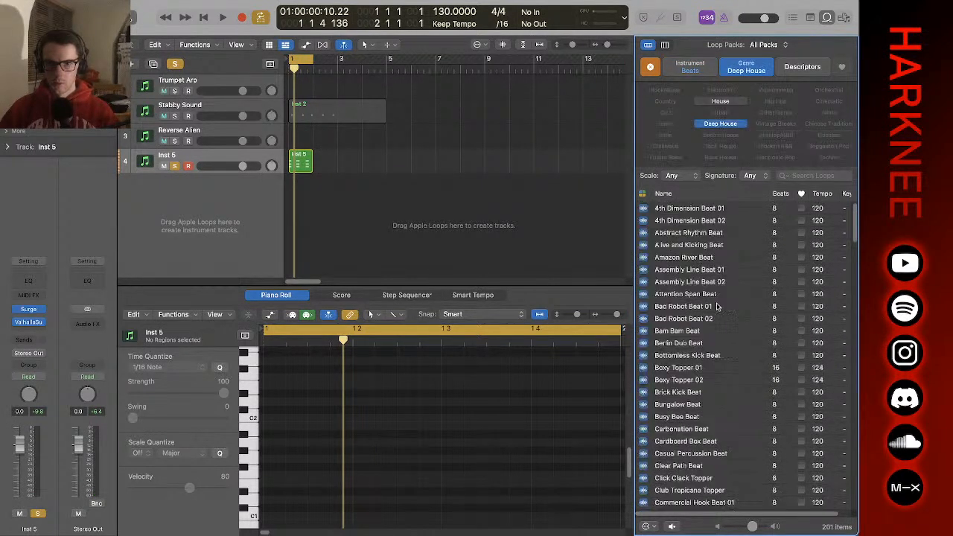
- Preview the Bam Bam Beat, Berlin Dub Beat and Bottomless Kick Beat loops
left_click(688, 367)
left_click(683, 332)
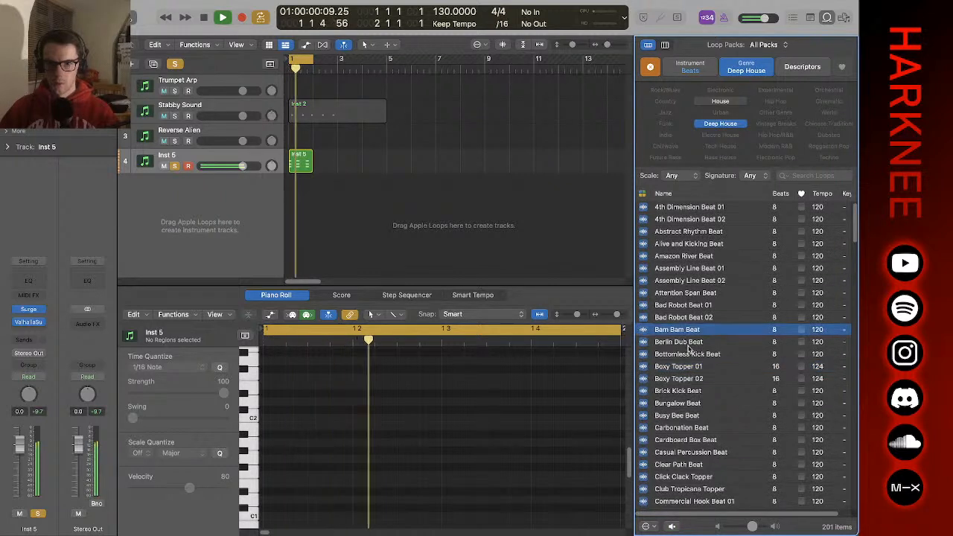
left_click(698, 344)
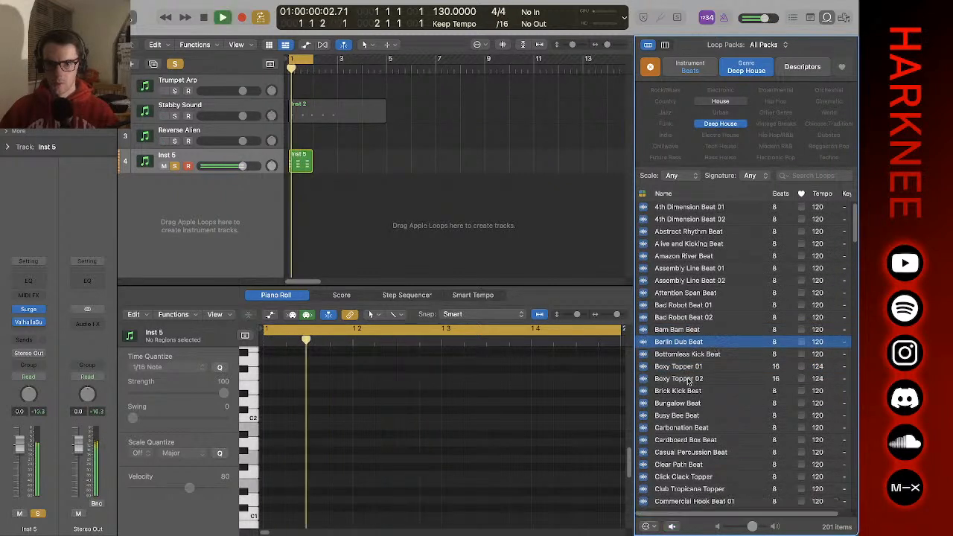
left_click(698, 366)
left_click(699, 359)
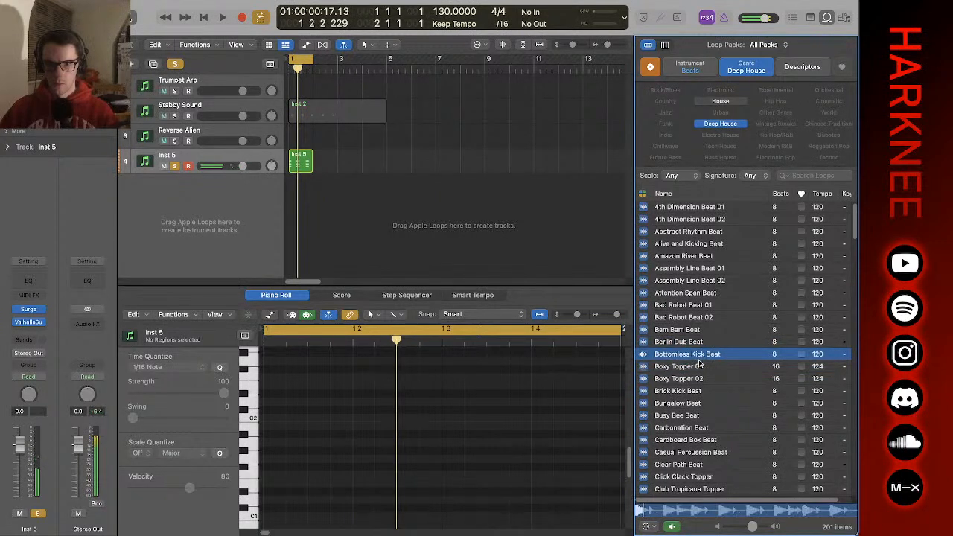
- Preview the Bungalow Beat loop and place it on a new track below Inst 5, starting at bar 1
left_click(692, 408)
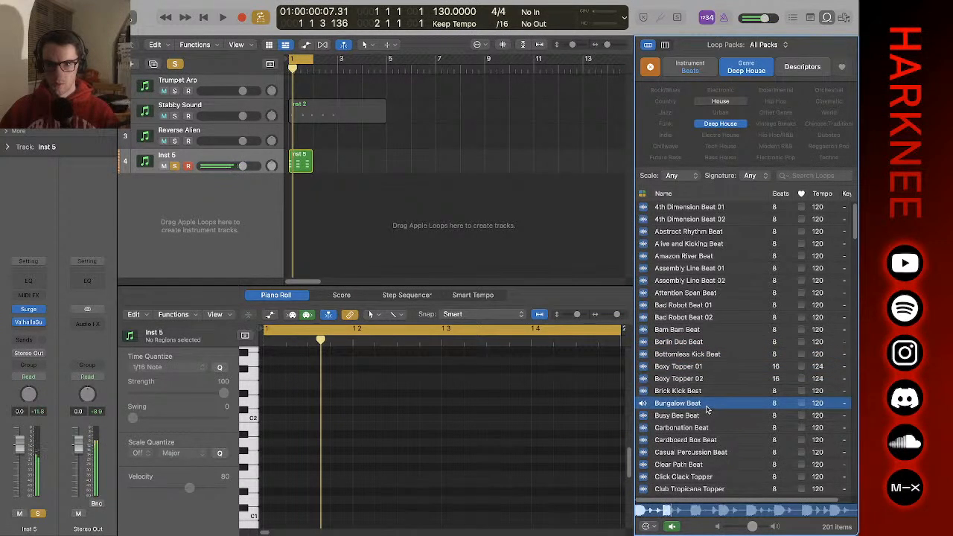
left_click(707, 408)
left_click_drag(429, 293, 290, 211)
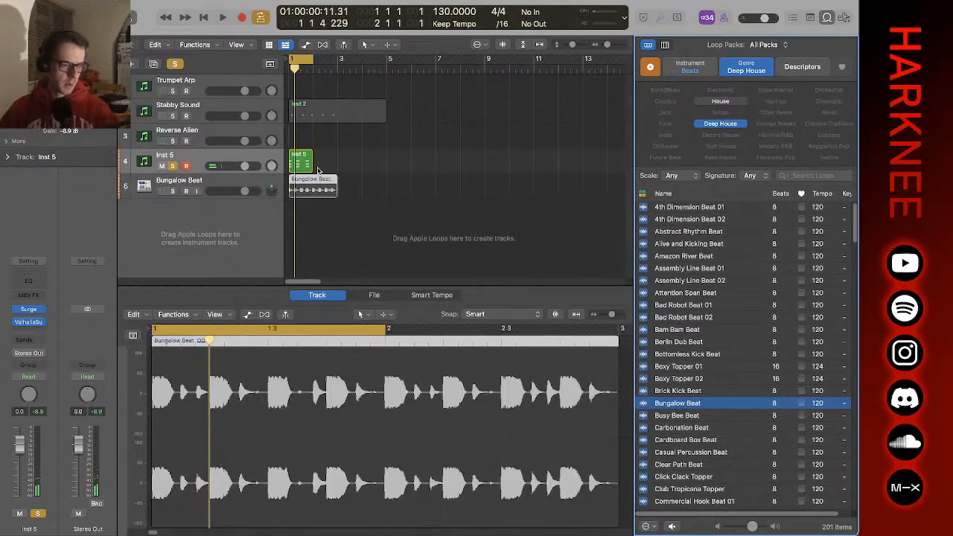
- Copy the Inst 5 region to bar 2 and extend the cycle range to cover bars 1 and 2
left_click_drag(301, 166, 324, 170)
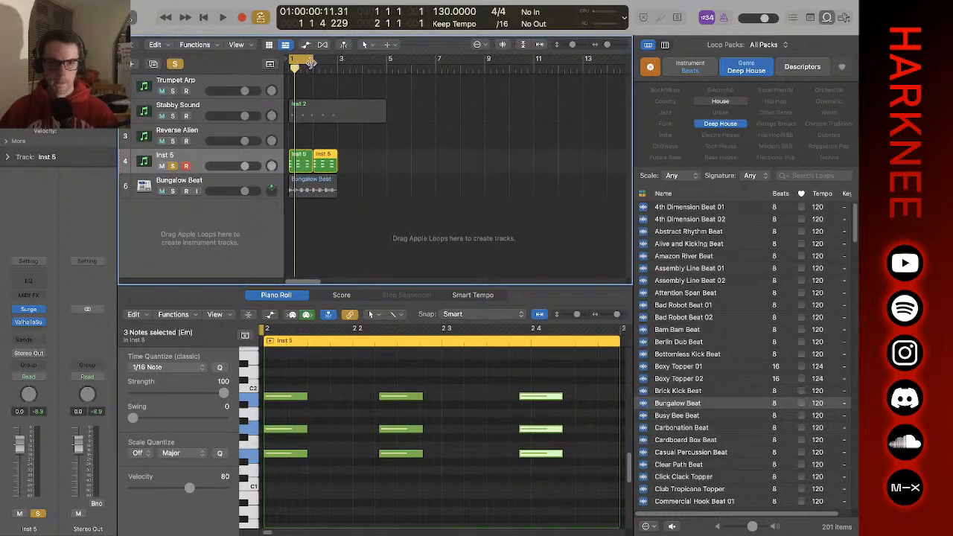
left_click_drag(311, 64, 336, 71)
key("space")
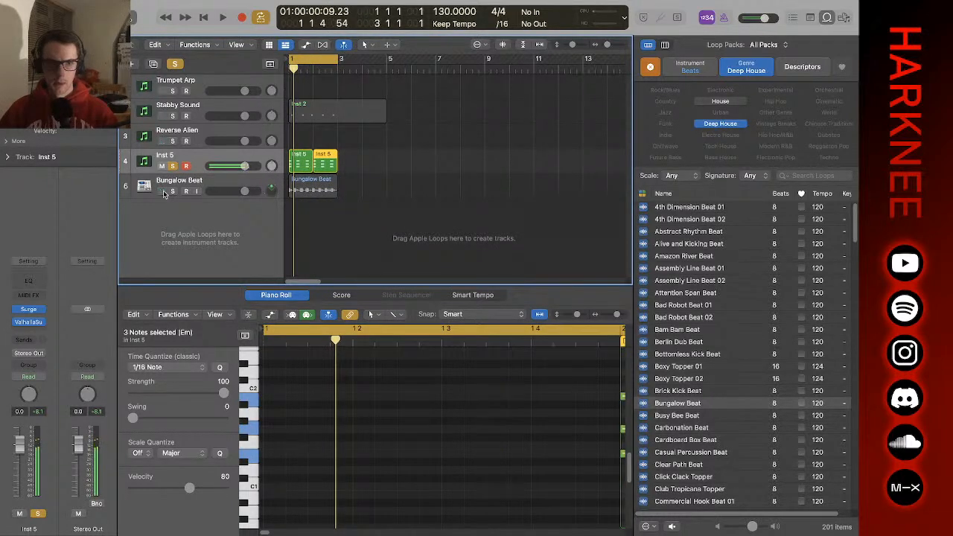
- Solo the Bungalow Beat track and play it together with the Inst 5 chords
left_click(173, 192)
key("space")
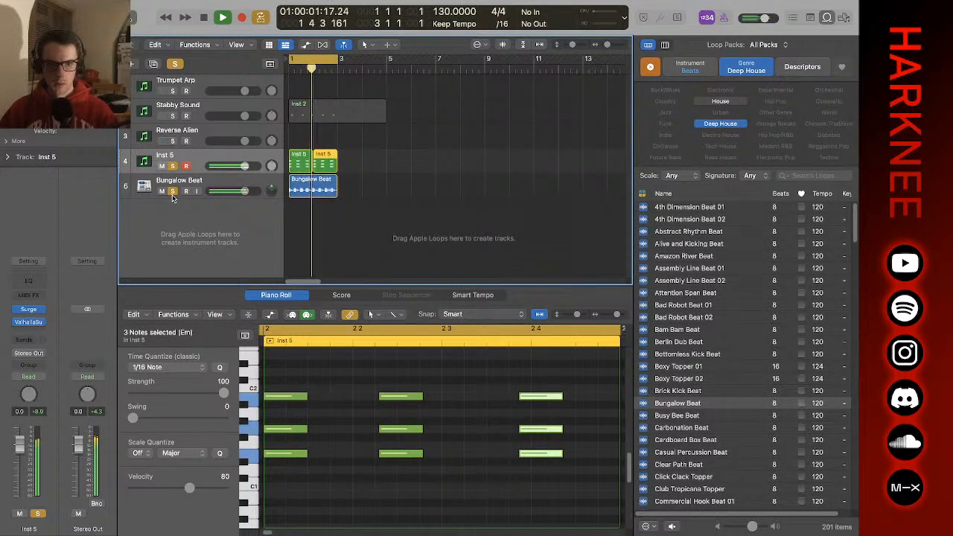
key("space")
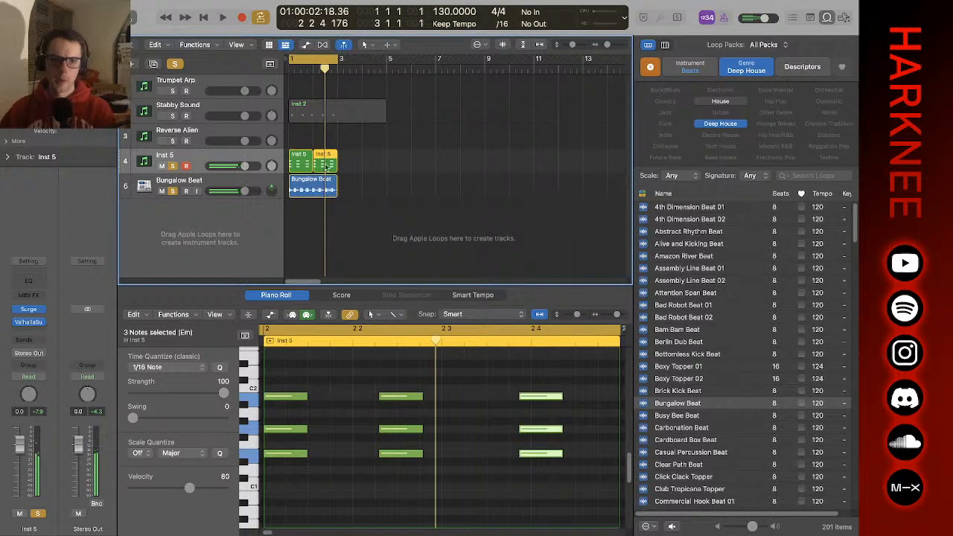
- Delete the copied Inst 5 region and lengthen the original to two bars, showing its notes in the Piano Roll
key("e")
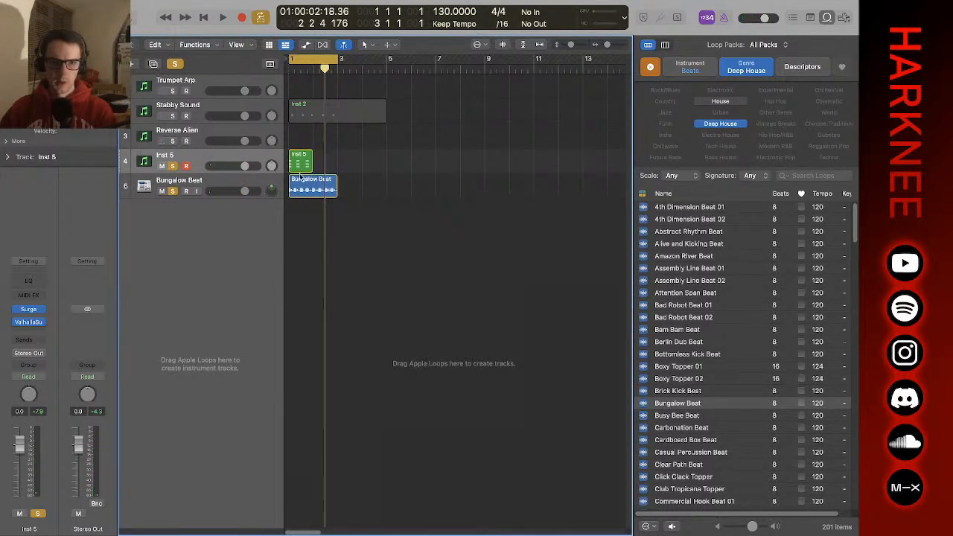
left_click_drag(308, 165, 336, 165)
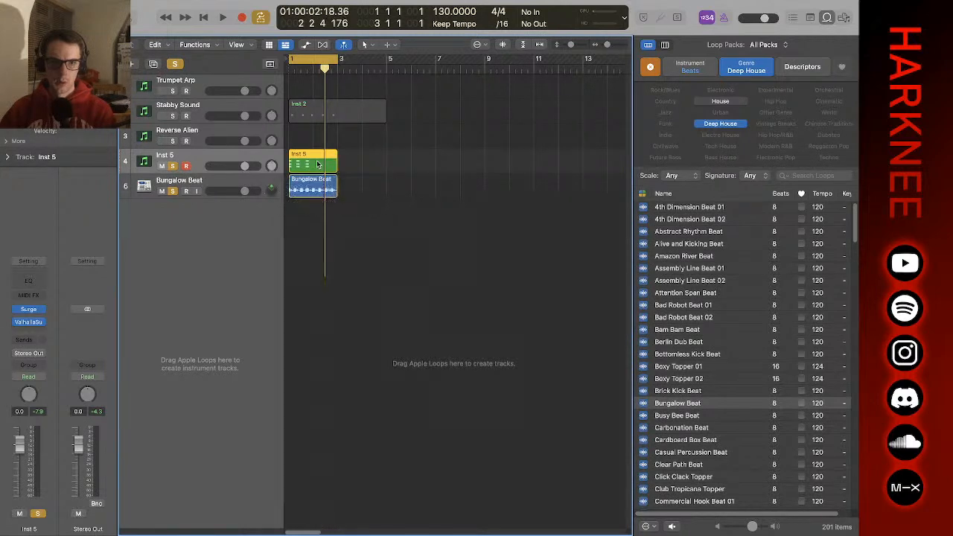
key("e")
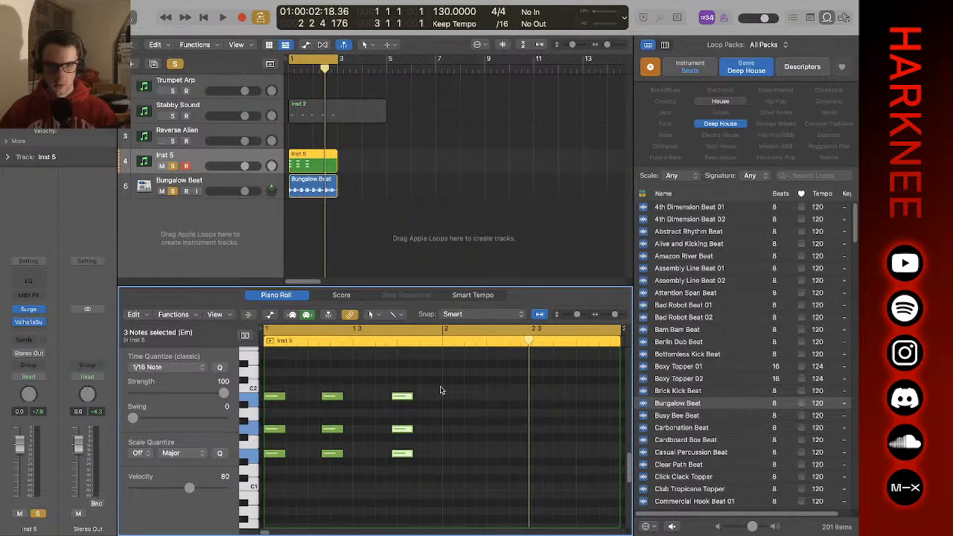
- Move the third Inst 5 chord slightly earlier, copy all three chords to the start of bar 2, and audition the pattern
left_click_drag(354, 375, 317, 468)
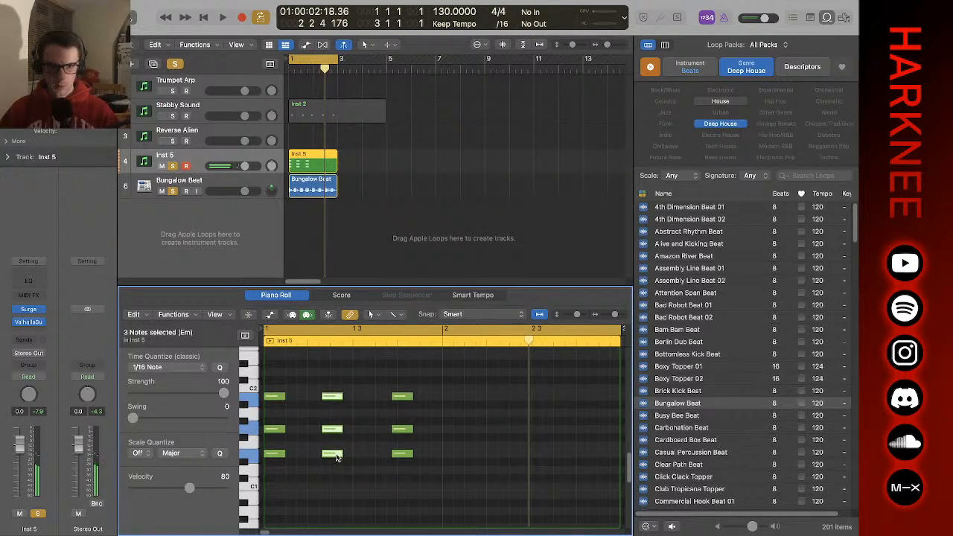
left_click(332, 454)
left_click_drag(432, 368, 394, 457)
left_click_drag(439, 365, 452, 454)
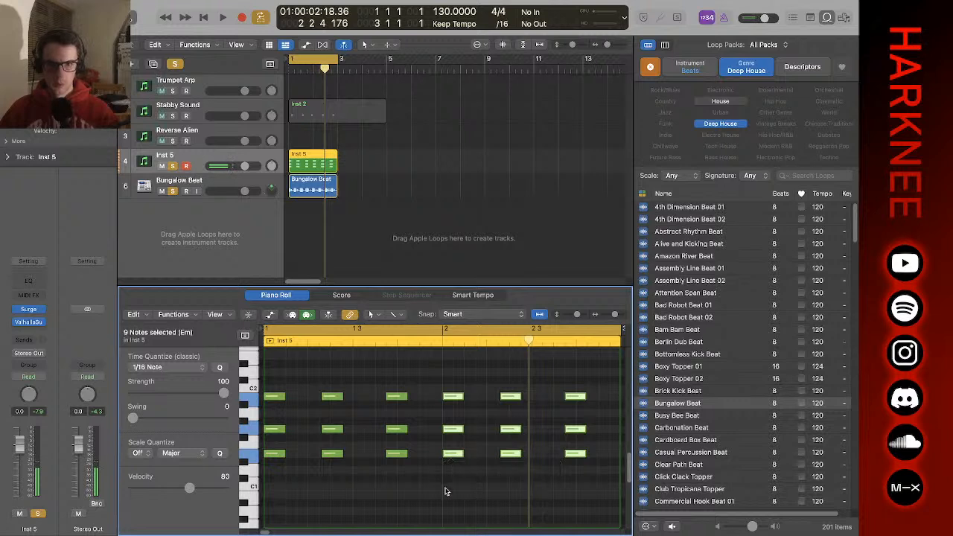
left_click(445, 492)
key("space")
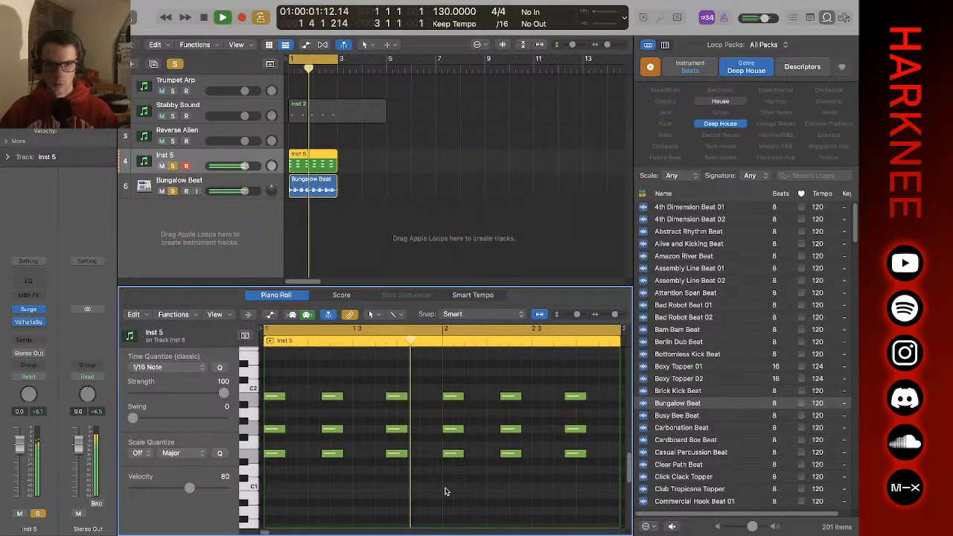
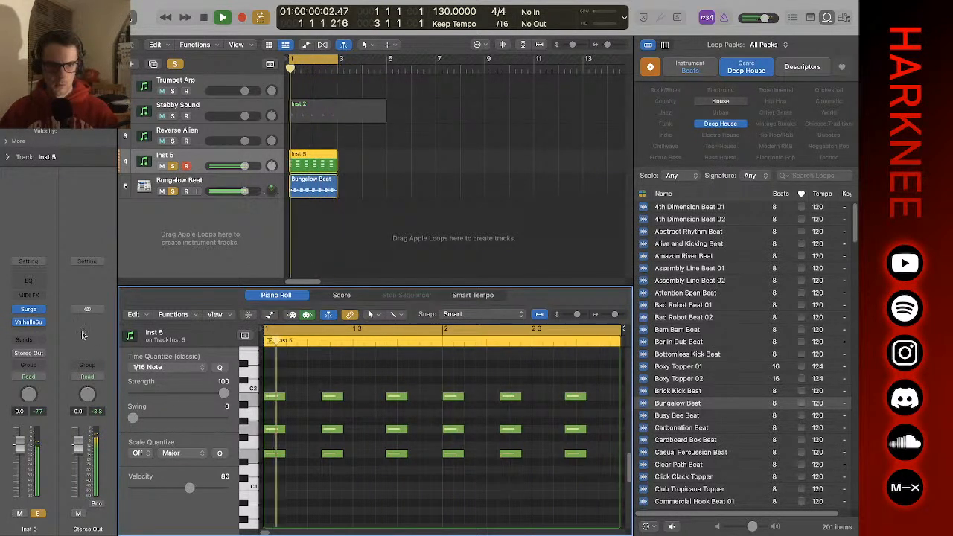
key("space")
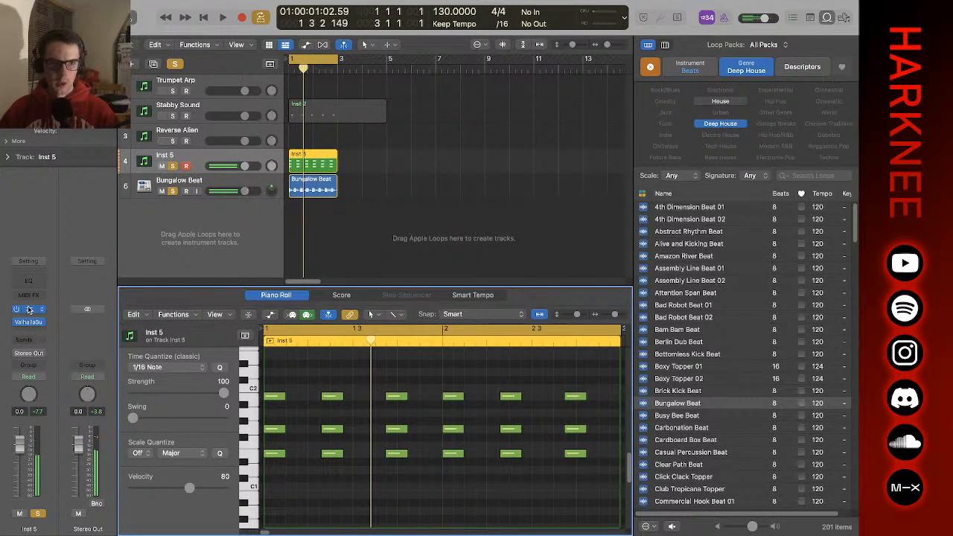
- Open Surge on Inst 5, raise the LFO 1 rate slightly, and play the loop to hear it
left_click(29, 310)
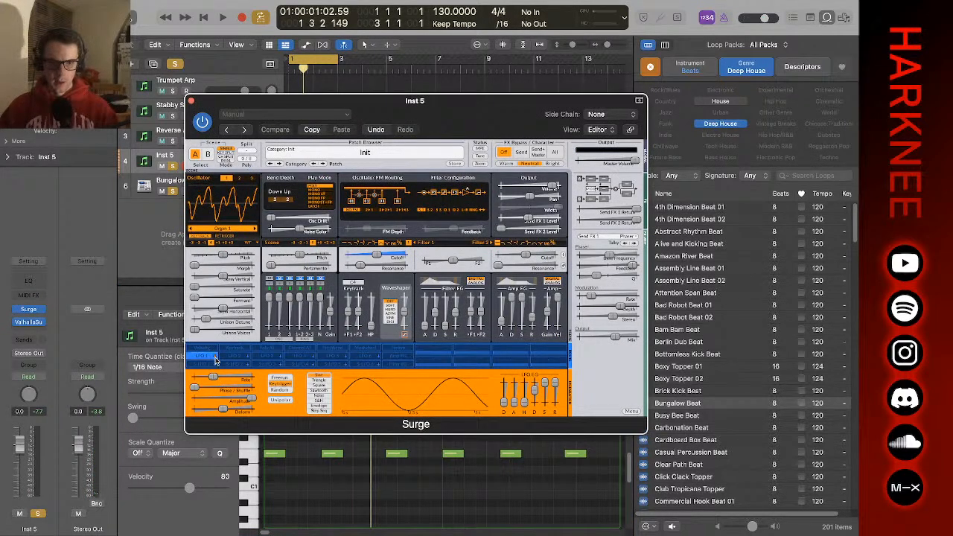
left_click_drag(217, 385, 160, 391)
key("space")
key("space")
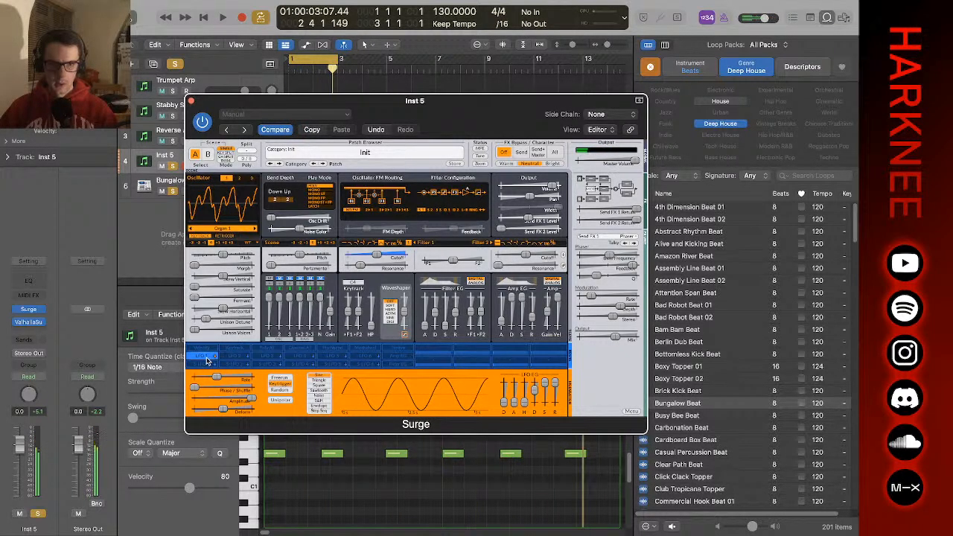
- Sweep Surge's Filter 1 cutoff up and back down near the middle while the loop plays
left_click_drag(378, 254, 402, 261)
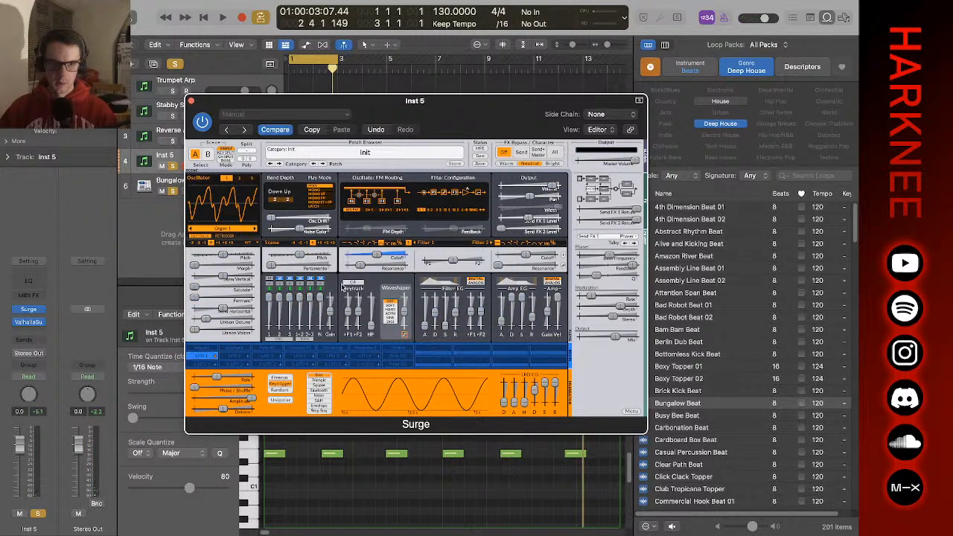
key("space")
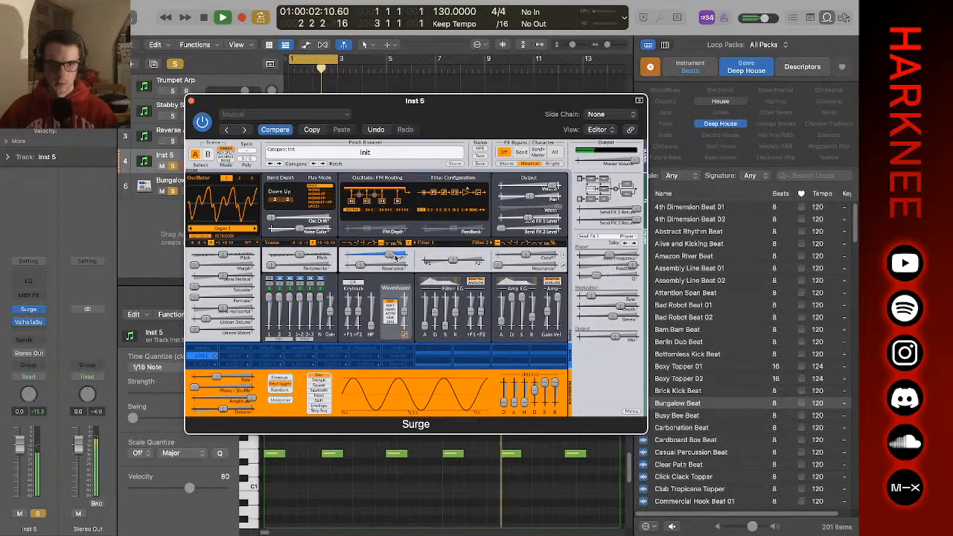
left_click_drag(401, 257, 376, 261)
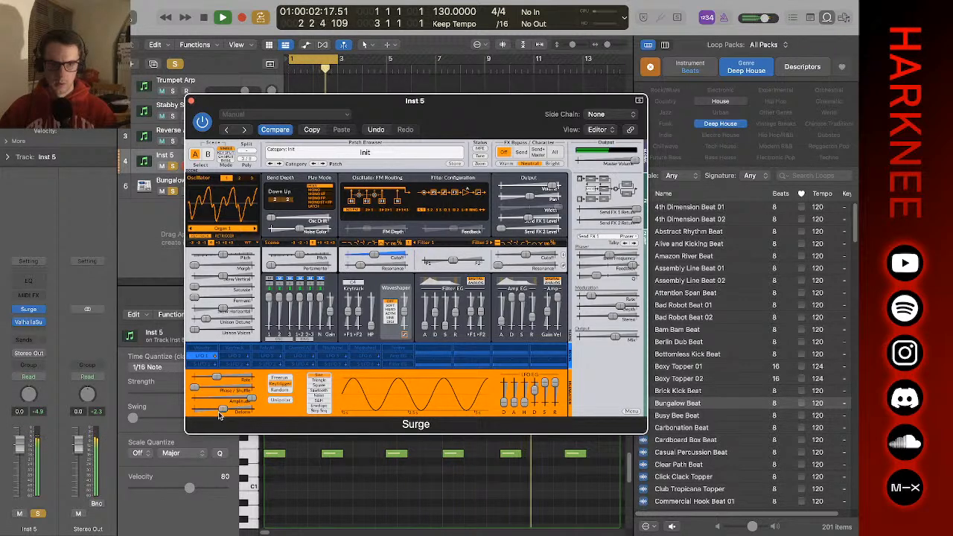
- Set the LFO 1 phase to about 53 % and lower its rate slightly
left_click_drag(196, 388, 294, 385)
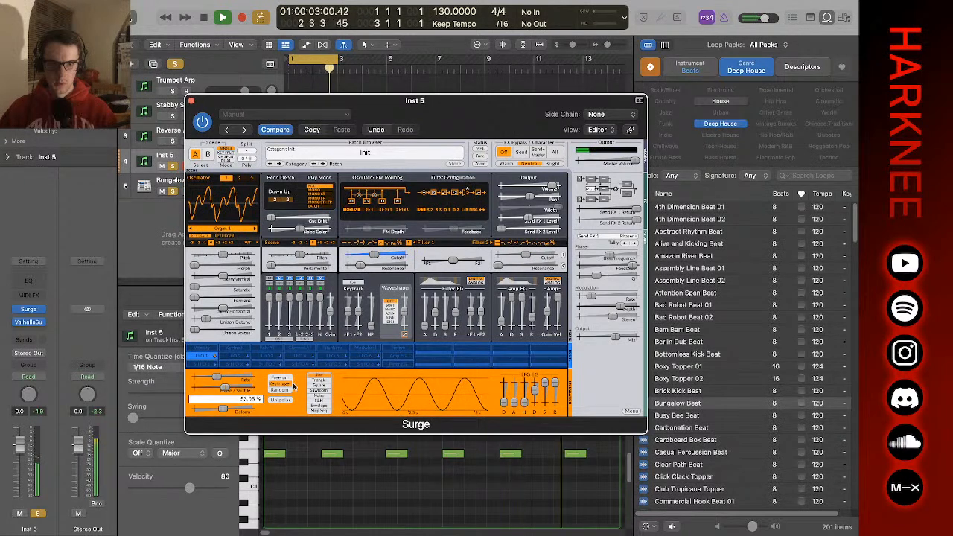
left_click_drag(217, 377, 189, 385)
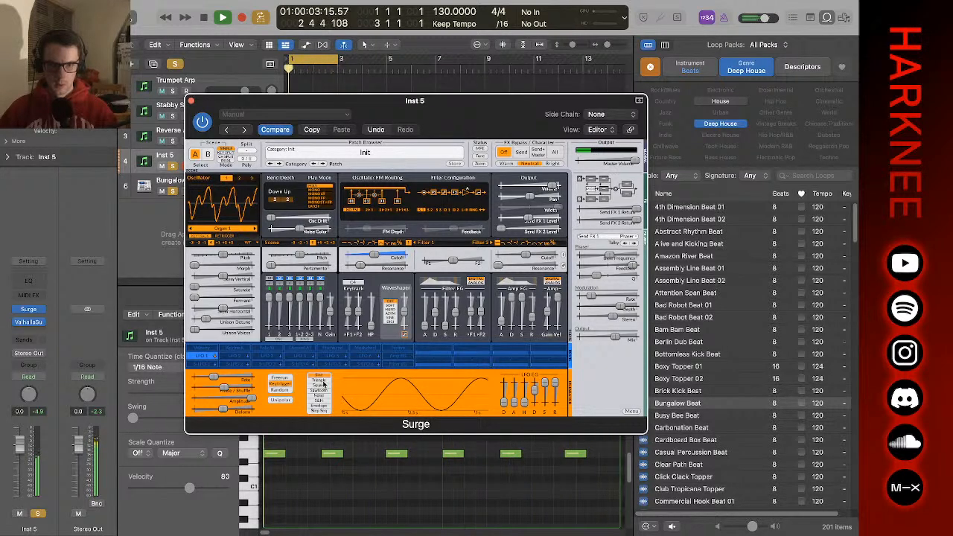
- Raise the Filter 1 resonance and modulate it with LFO 1, checking the sound in playback
key("space")
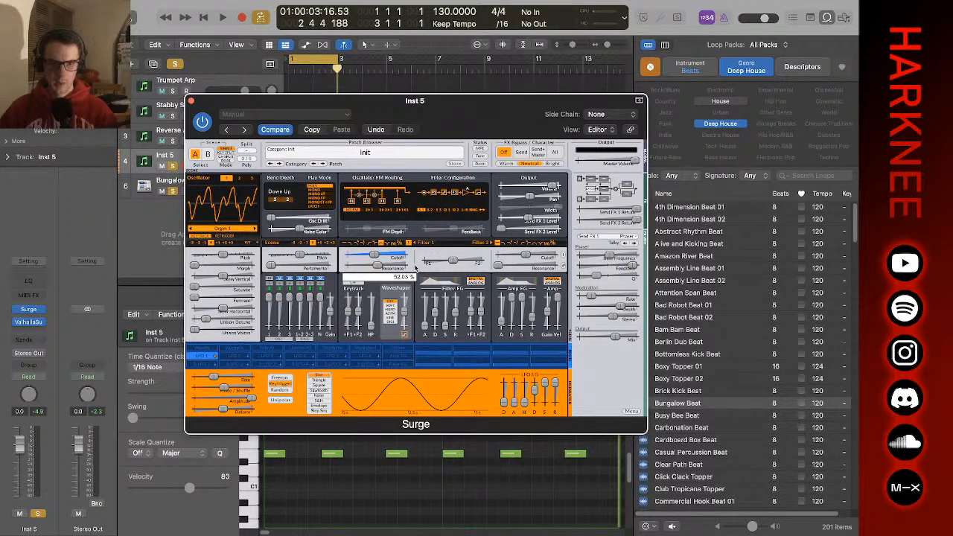
key("space")
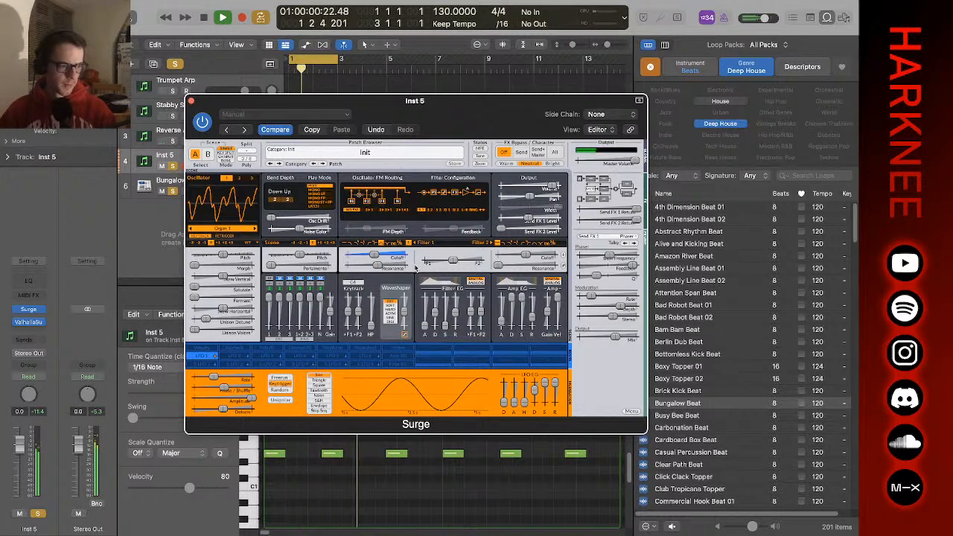
key("space")
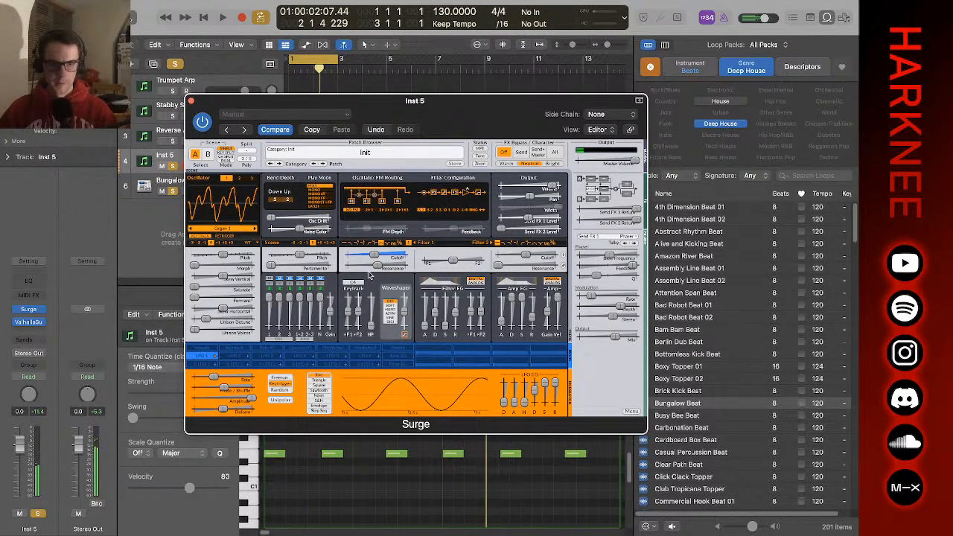
key("space")
key("space")
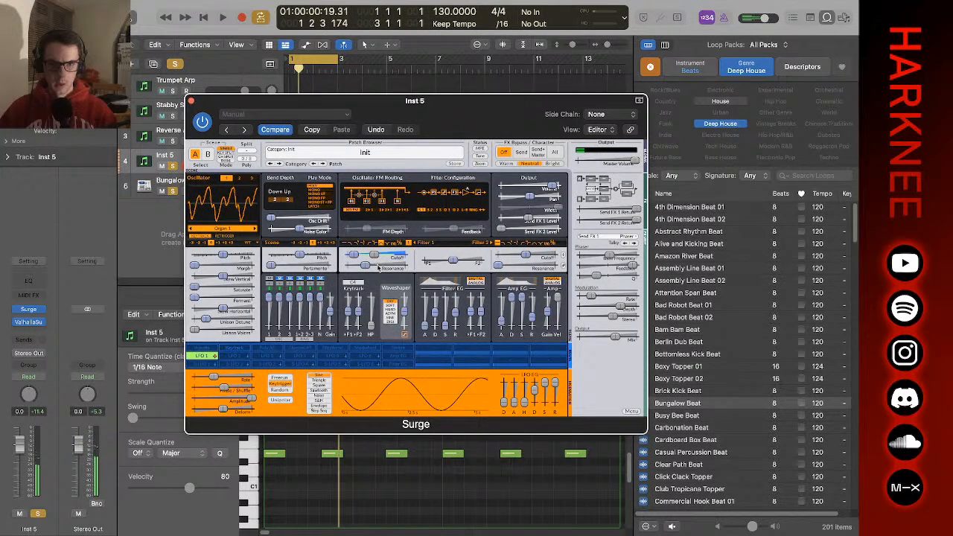
key("space")
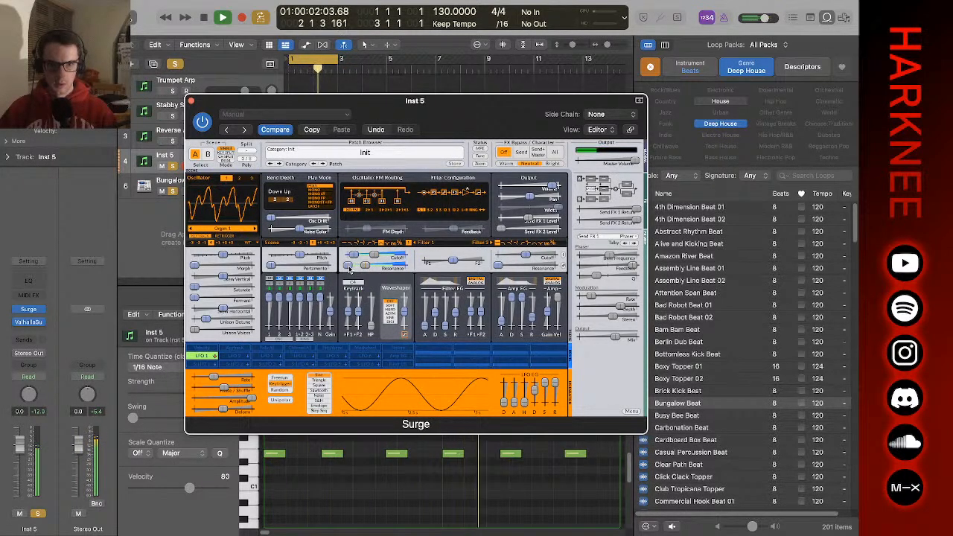
- Adjust the LFO 1 modulation depth on the Filter 1 cutoff and leave modulation editing
left_click_drag(353, 260, 400, 256)
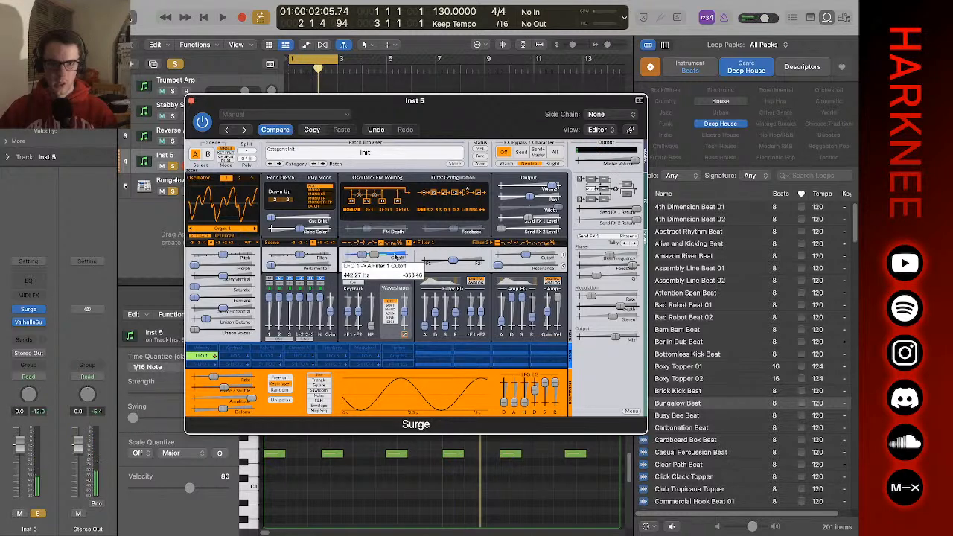
left_click_drag(485, 260, 489, 260)
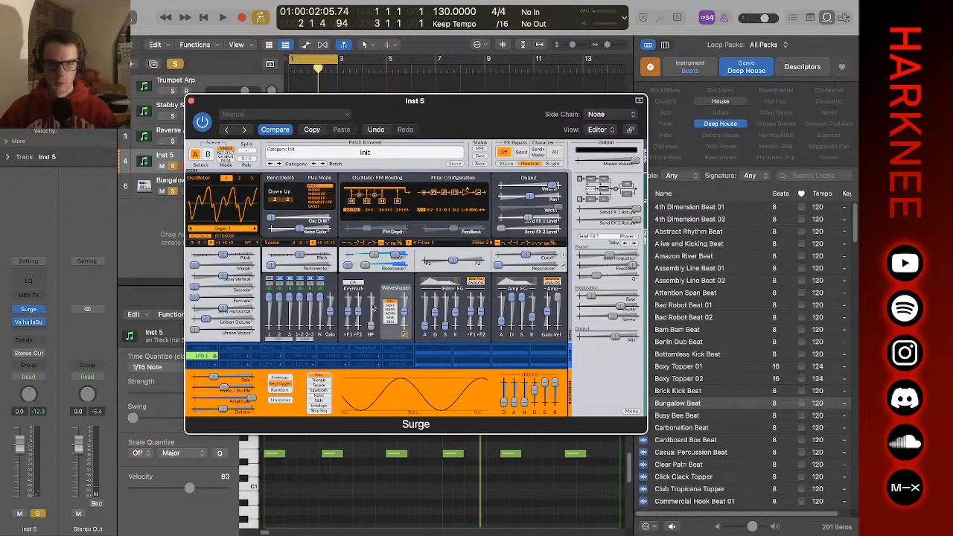
left_click(200, 358)
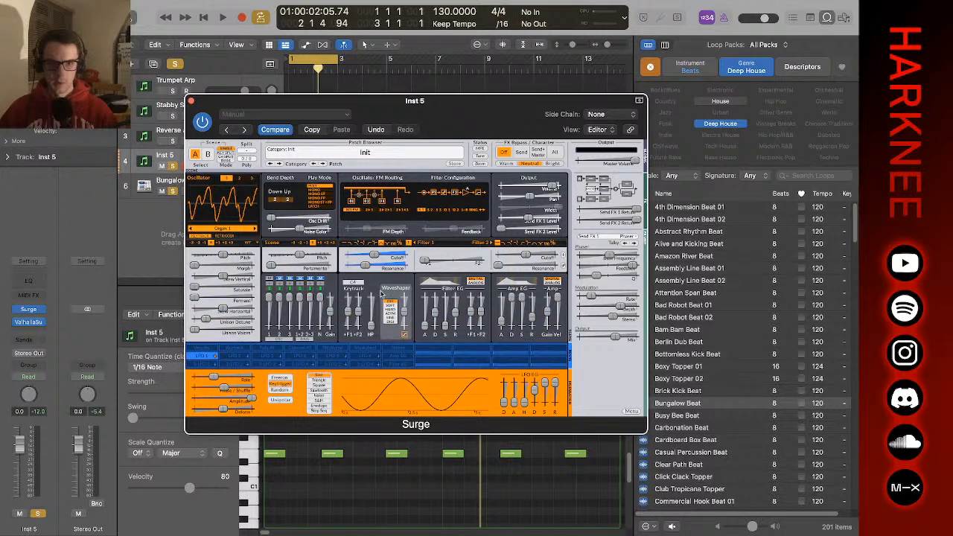
- Switch LFO 1 to Freerun and sweep its rate down and back up while auditioning the loop
key("space")
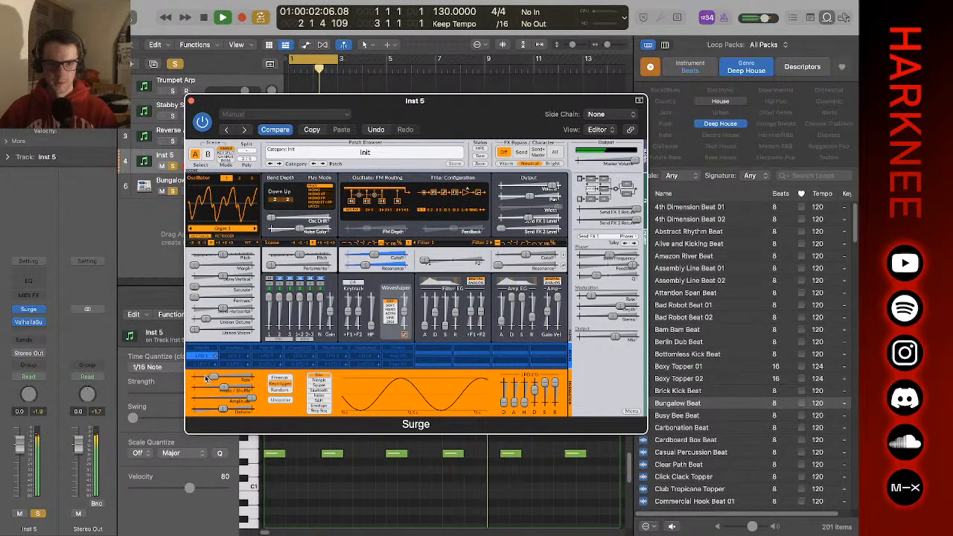
left_click_drag(214, 377, 109, 391)
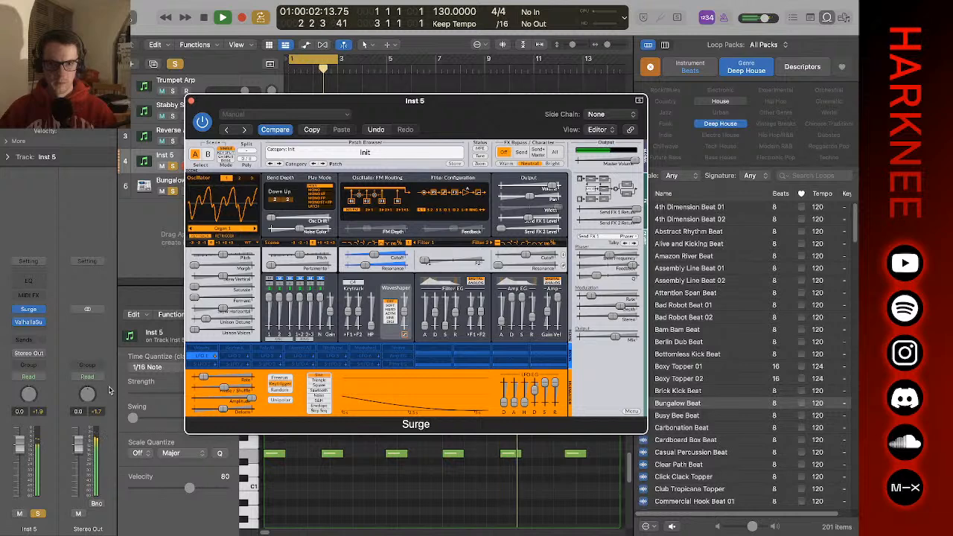
key("space")
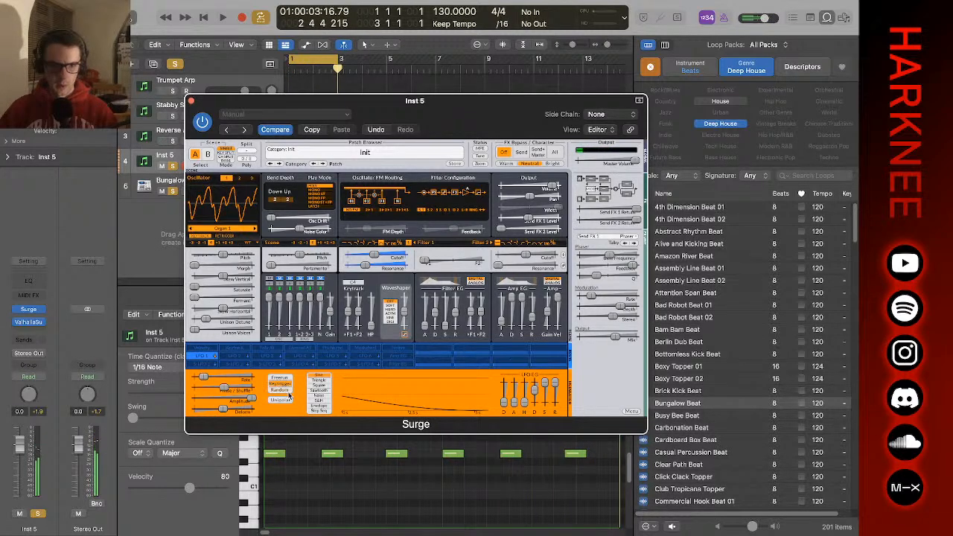
key("space")
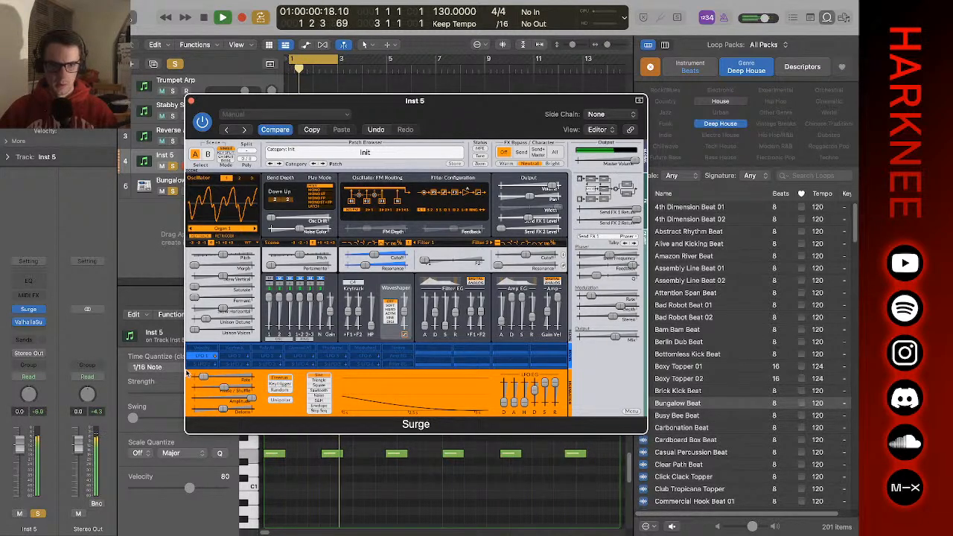
left_click_drag(244, 380, 179, 388)
key("space")
key("space")
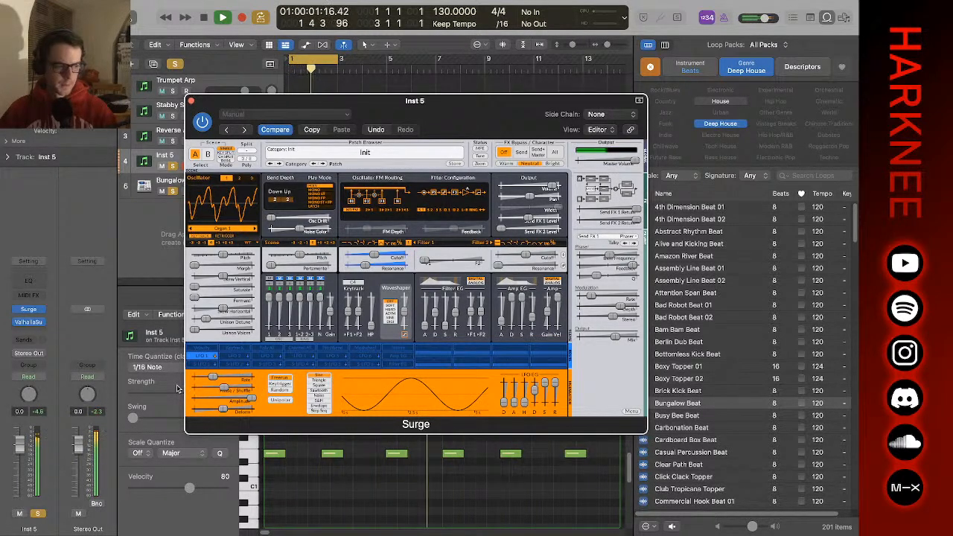
key("space")
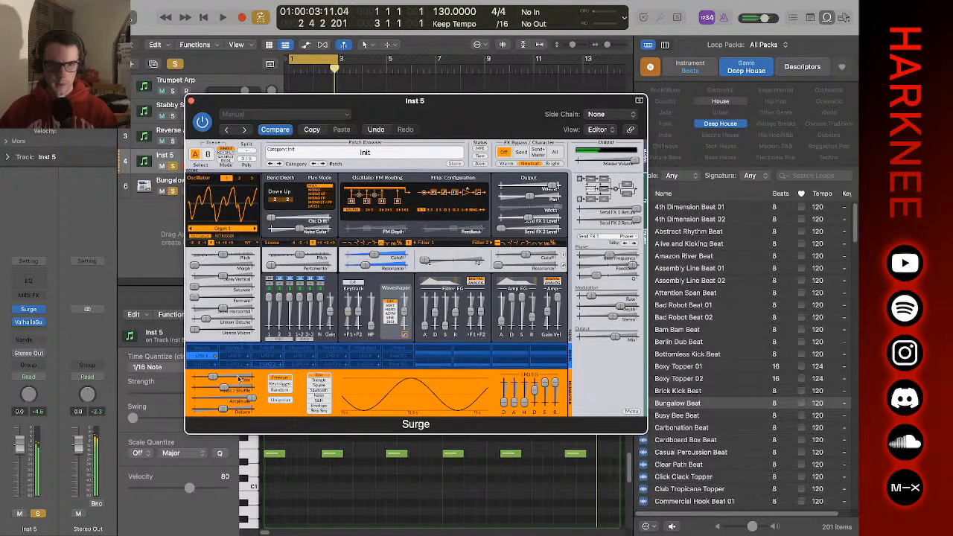
- Rebalance the Filter 1 cutoff and its LFO 1 modulation depth, and lower the LFO 1 amplitude to about half
left_click(202, 357)
left_click_drag(393, 260, 357, 272)
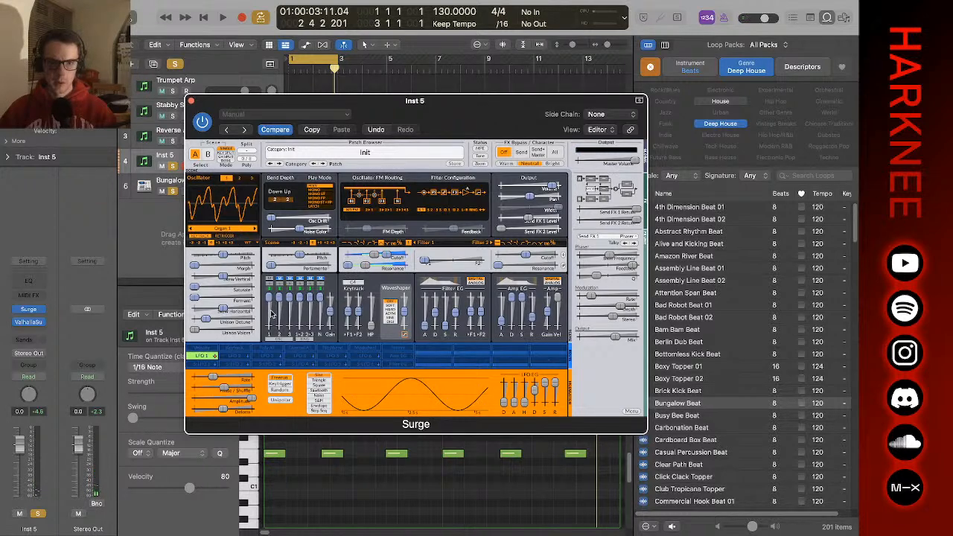
key("space")
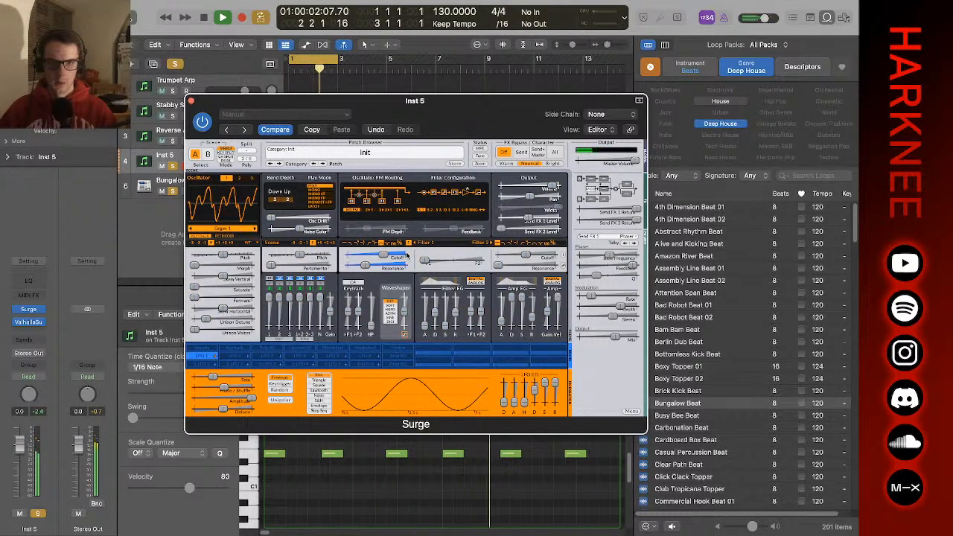
left_click_drag(385, 257, 378, 259)
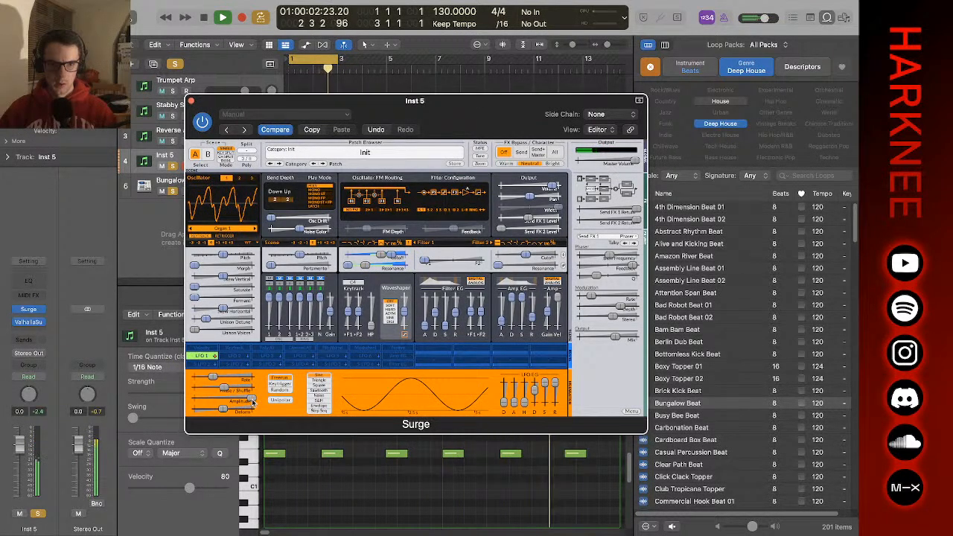
left_click_drag(252, 405, 166, 409)
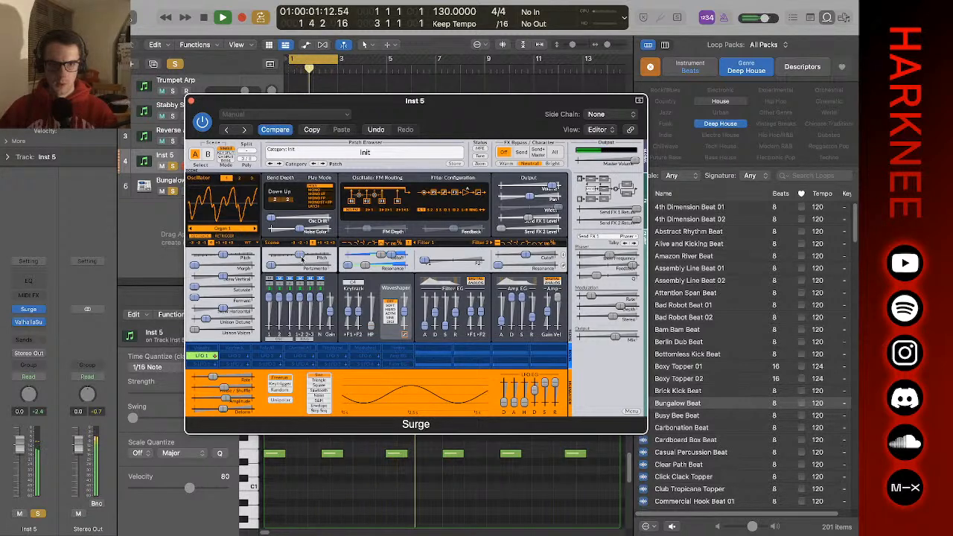
key("space")
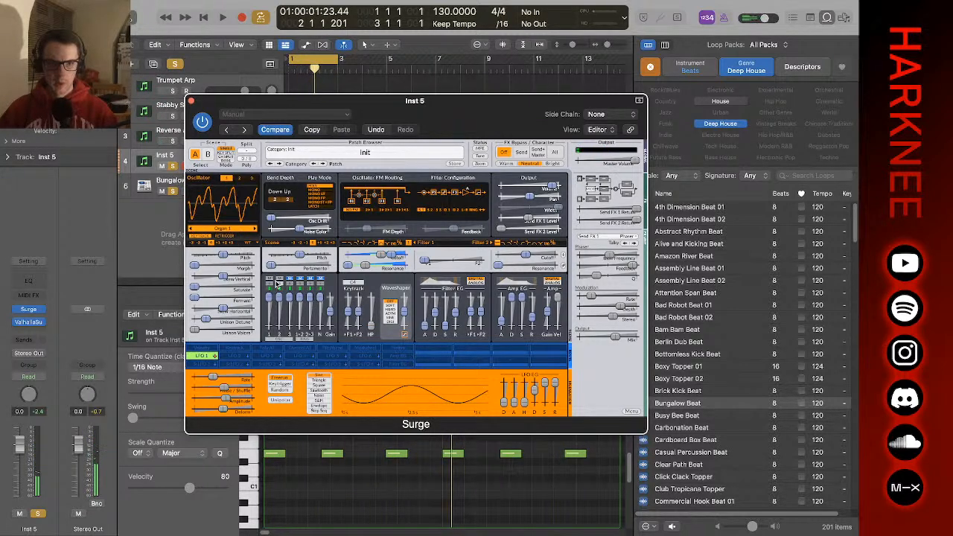
- Load the Round distortion preset into A Insert FX 1, lower its Pre-EQ gain slightly and audition the loop
left_click(590, 180)
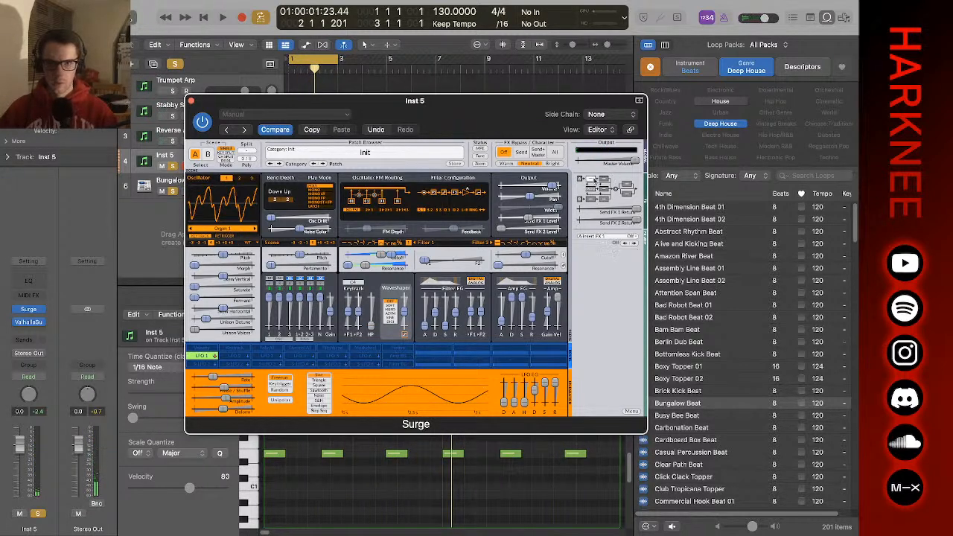
left_click(633, 239)
mouse_move(633, 275)
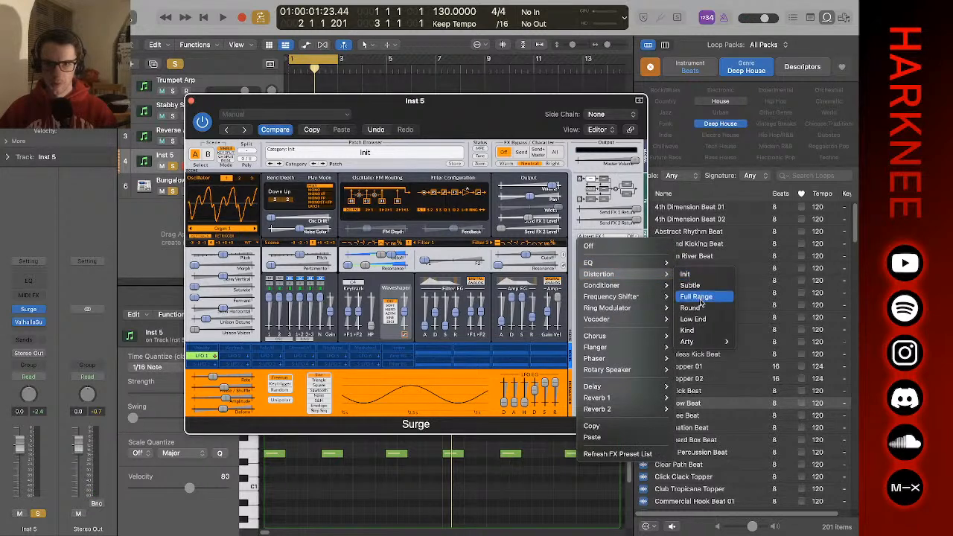
left_click(704, 311)
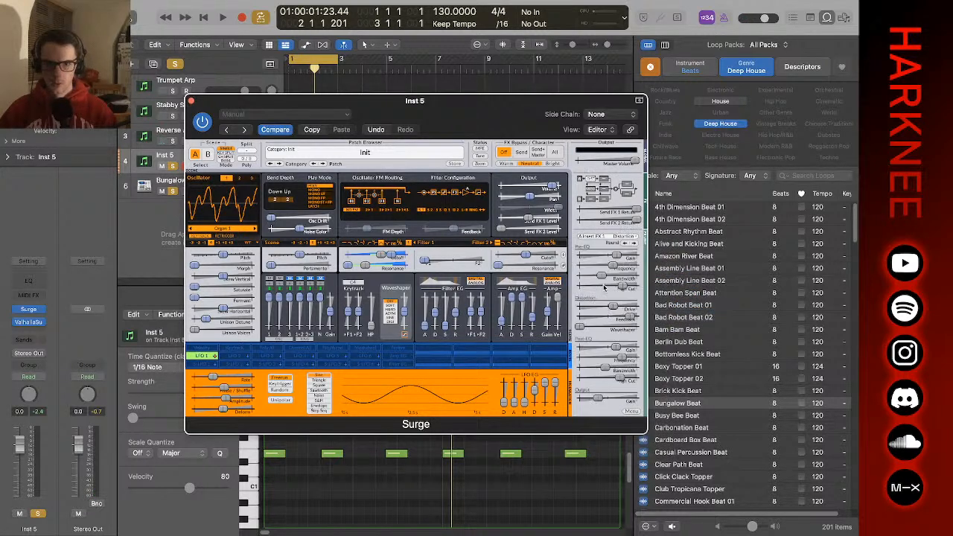
key("space")
left_click_drag(596, 261, 591, 263)
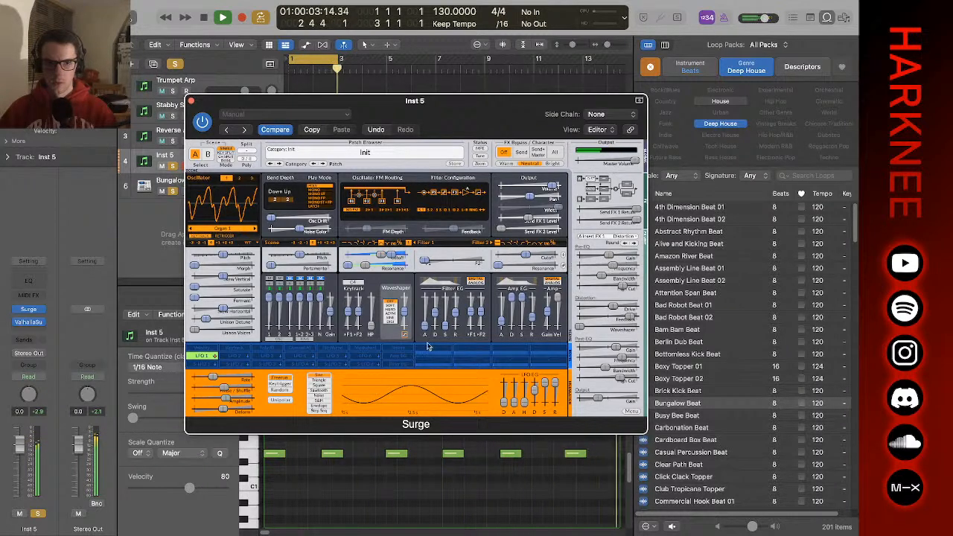
key("space")
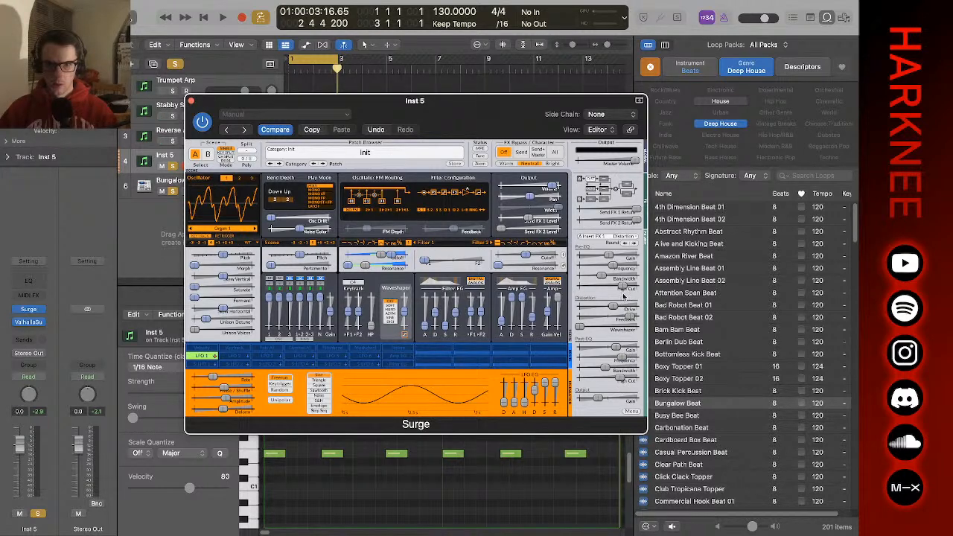
- Step the Insert FX 1 distortion through the Low End preset to Kind and audition it
left_click(637, 244)
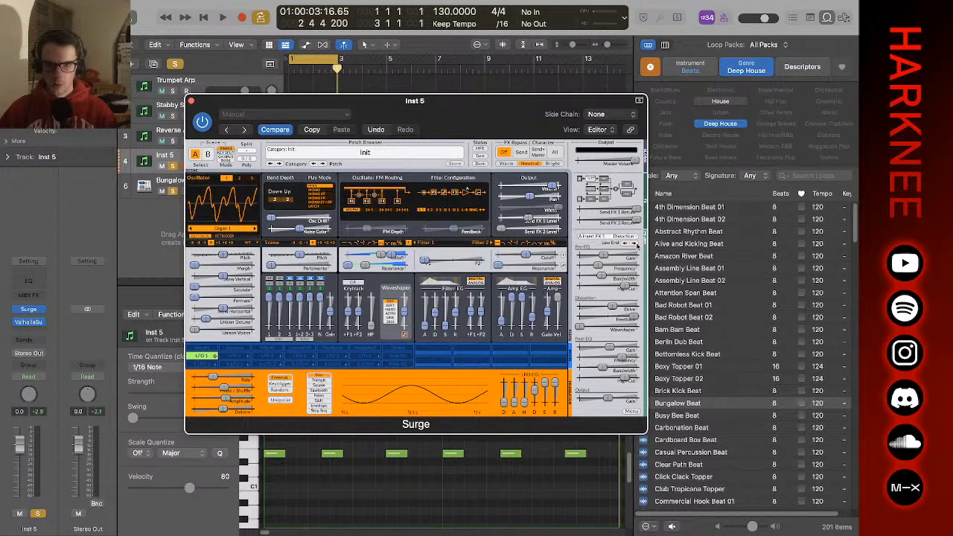
key("space")
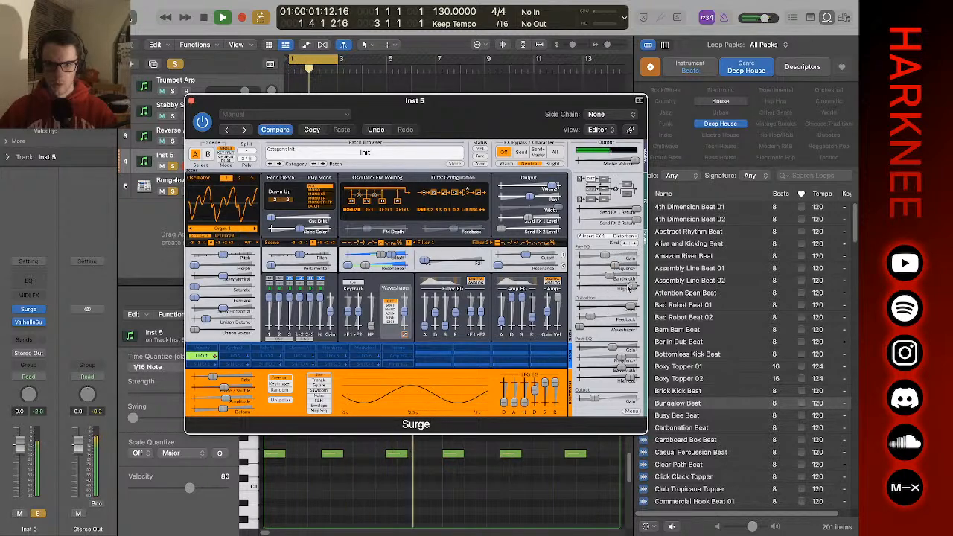
key("space")
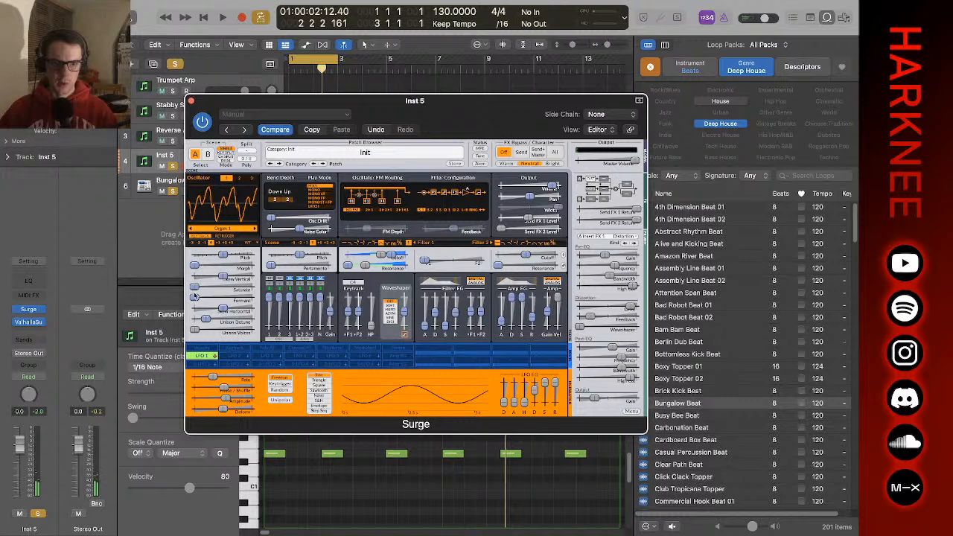
- Try modulating Oscillator 1's Saturate with LFO 1 while the loop plays
left_click(248, 361)
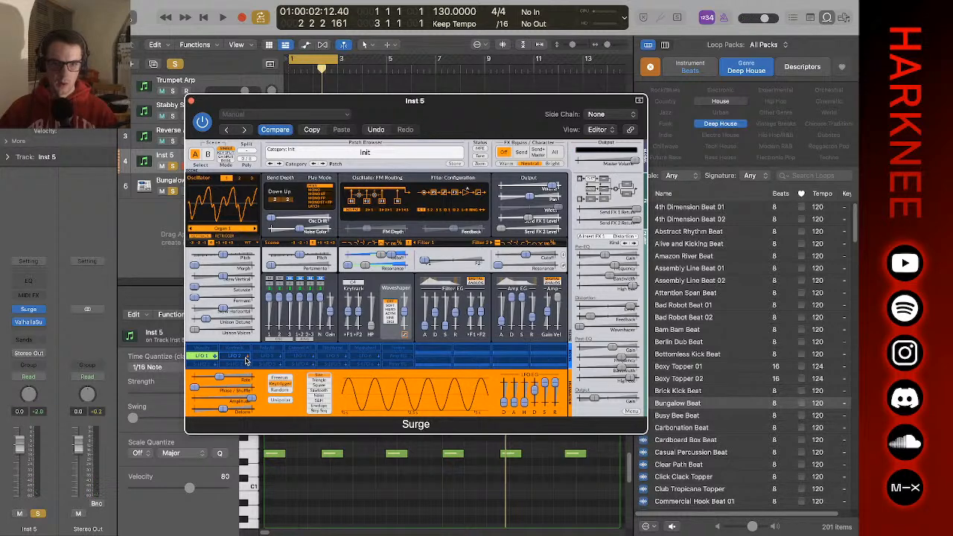
mouse_move(196, 289)
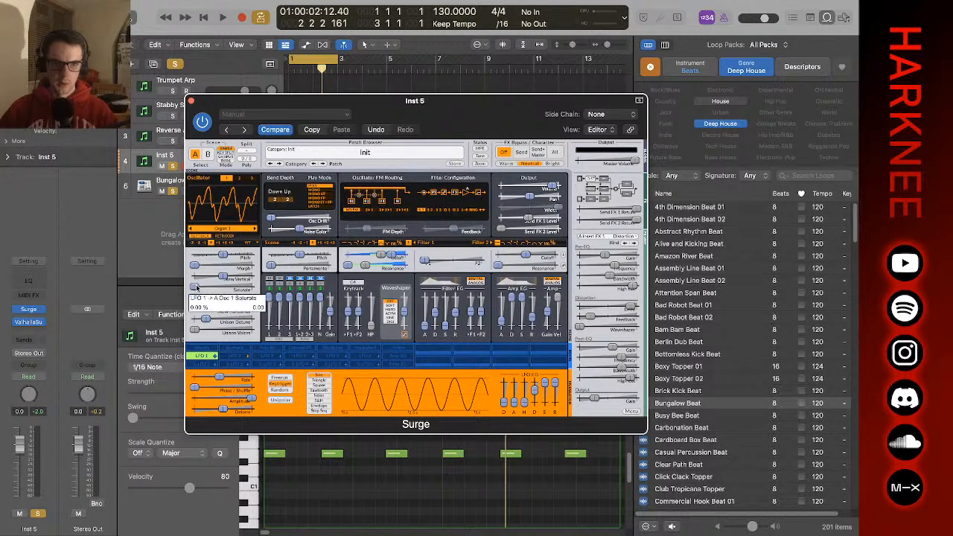
key("space")
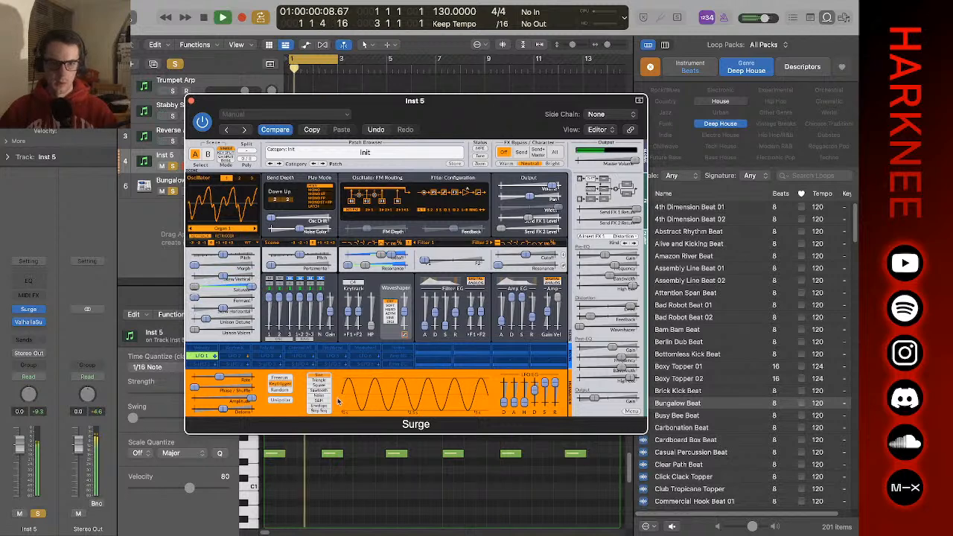
left_click(234, 357)
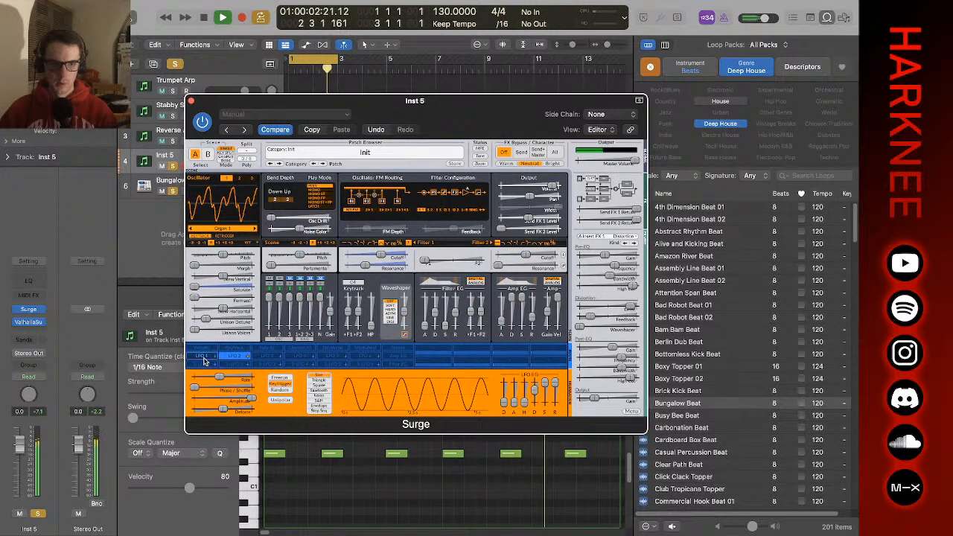
left_click(206, 359)
key("space")
left_click(207, 358)
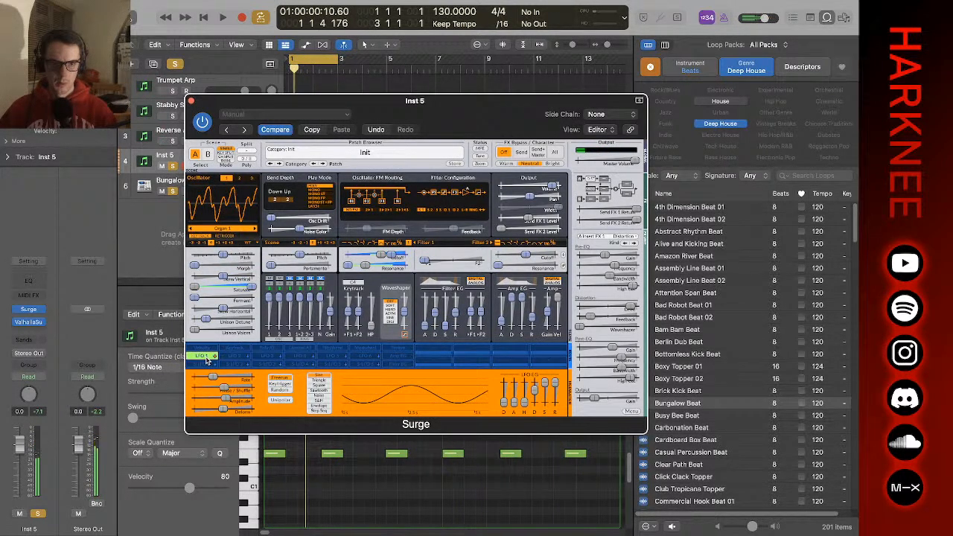
- Modulate Oscillator 1's Saturate with LFO 2 at full depth and audition the loop
left_click(232, 357)
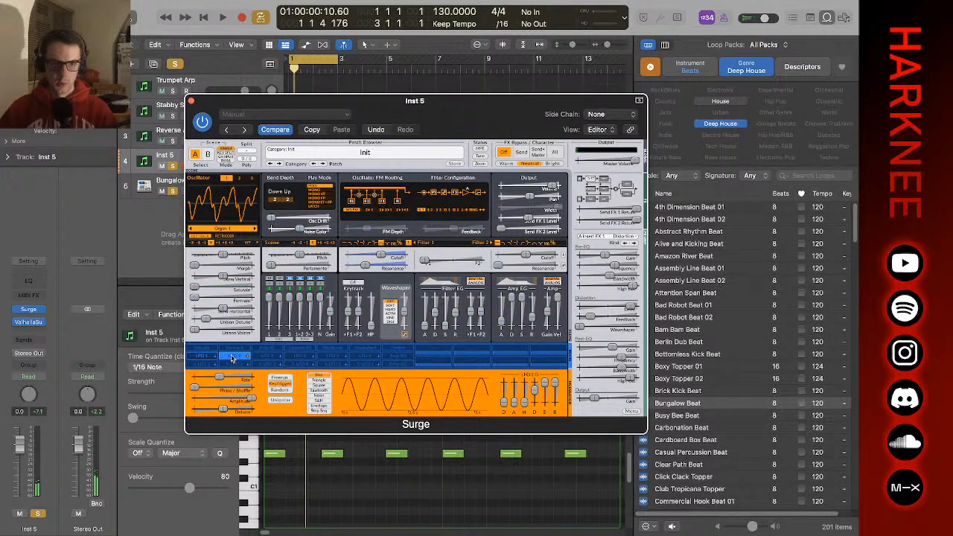
left_click_drag(202, 291, 320, 289)
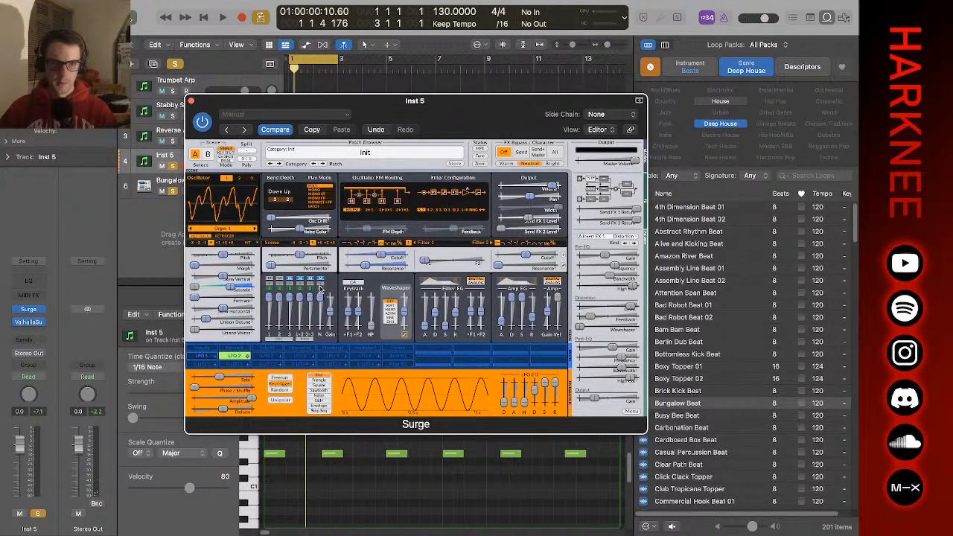
key("space")
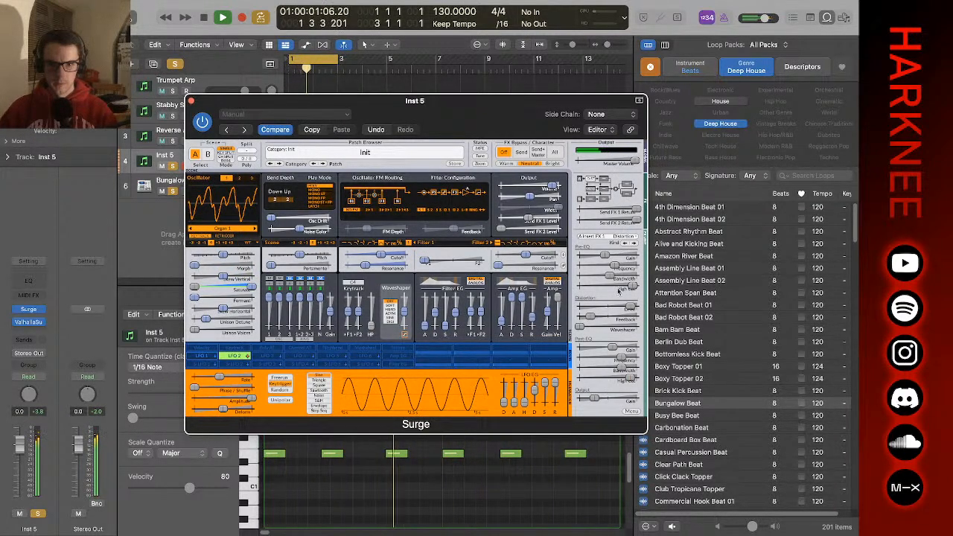
key("space")
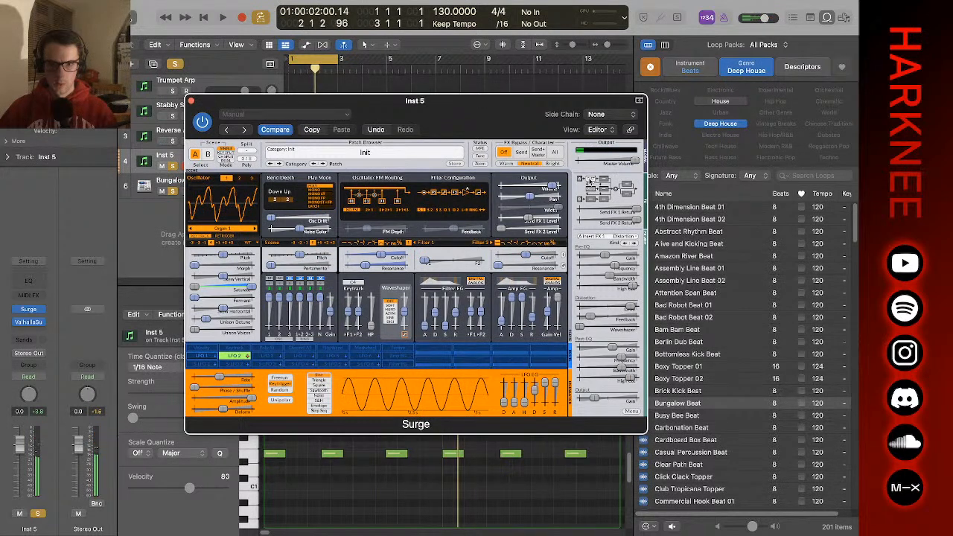
- Set A Insert FX 1 to Off to remove the distortion, and play the loop without it
left_click(617, 238)
left_click(596, 262)
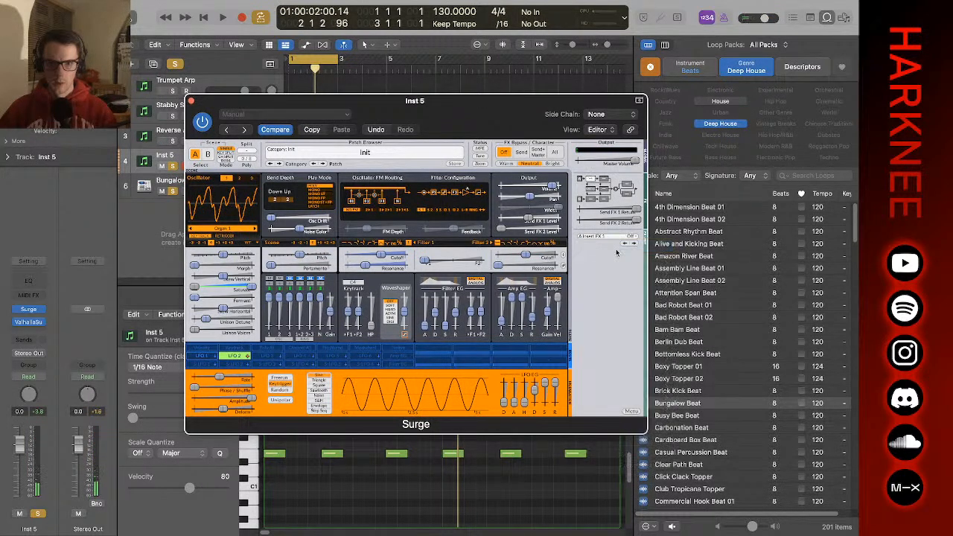
key("space")
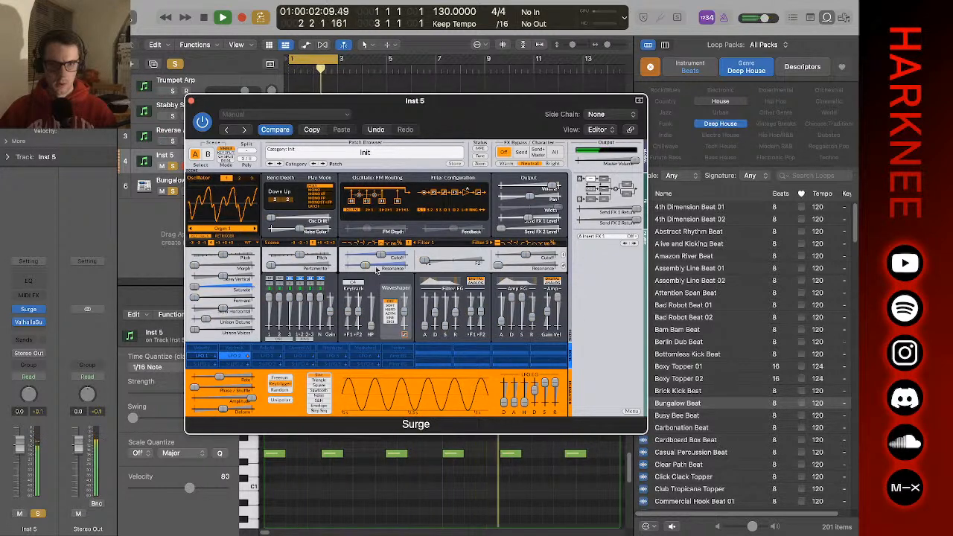
key("space")
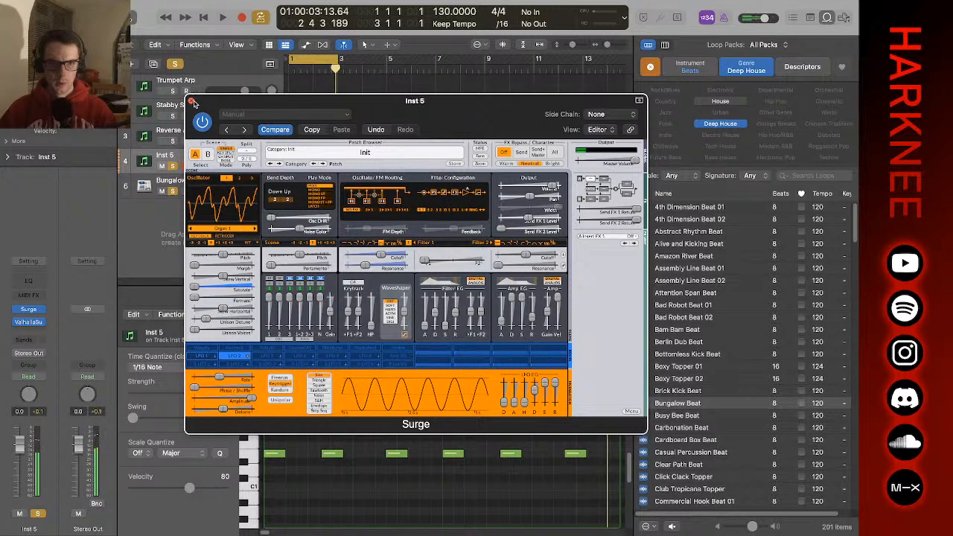
- Close the Surge window, delete the three notes of the fifth chord in the Inst 5 region and play the pattern
left_click(192, 101)
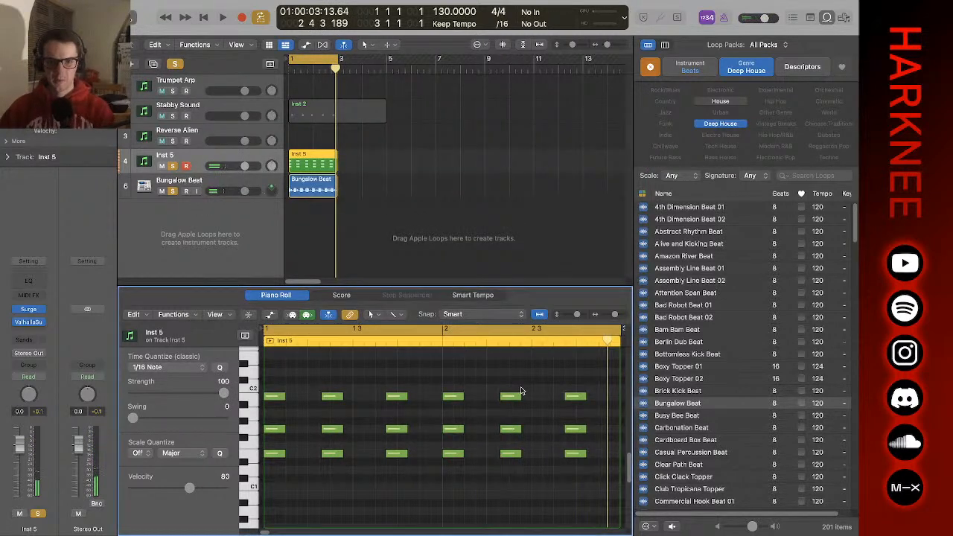
left_click_drag(540, 371, 500, 473)
key("Delete")
key("Return")
key("space")
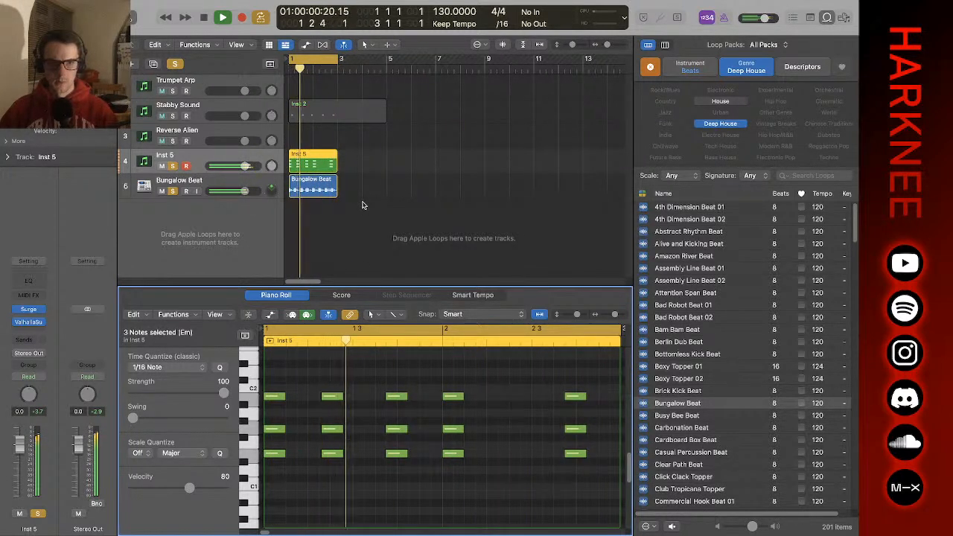
key("space")
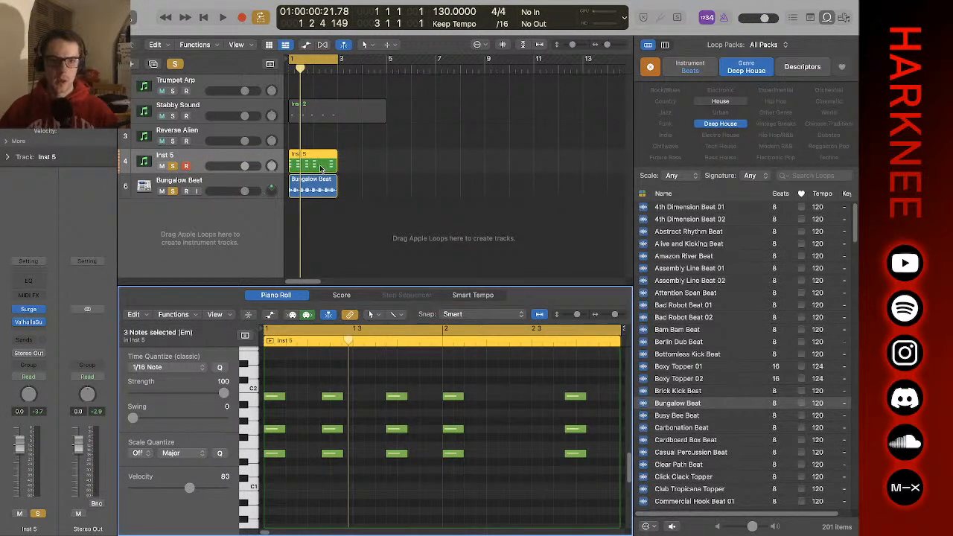
- Extend the Inst 5 region to bar 9
left_click_drag(333, 166, 484, 168)
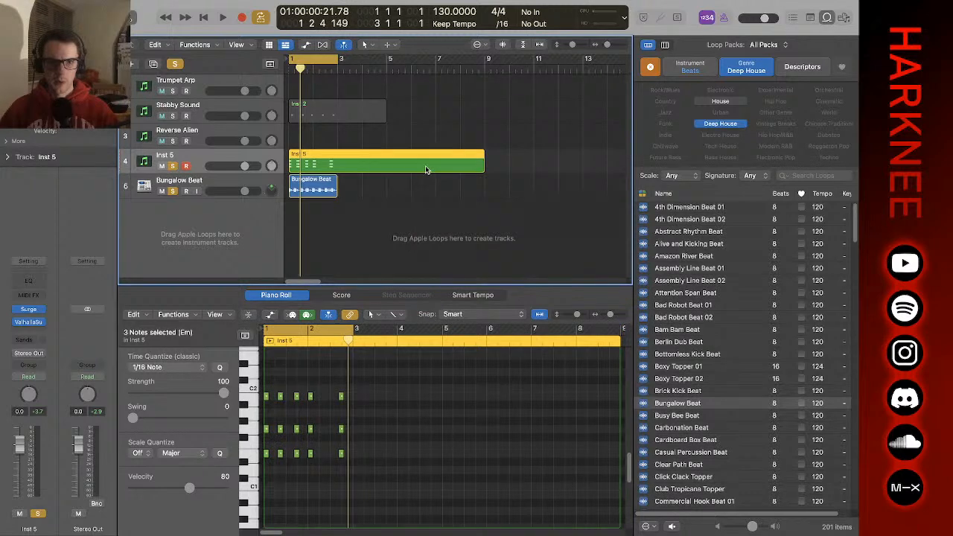
- Close the loop browser and paste copies of the last Inst 5 chord twice in bar 3 and once at the start of bar 4
key("e")
key("e")
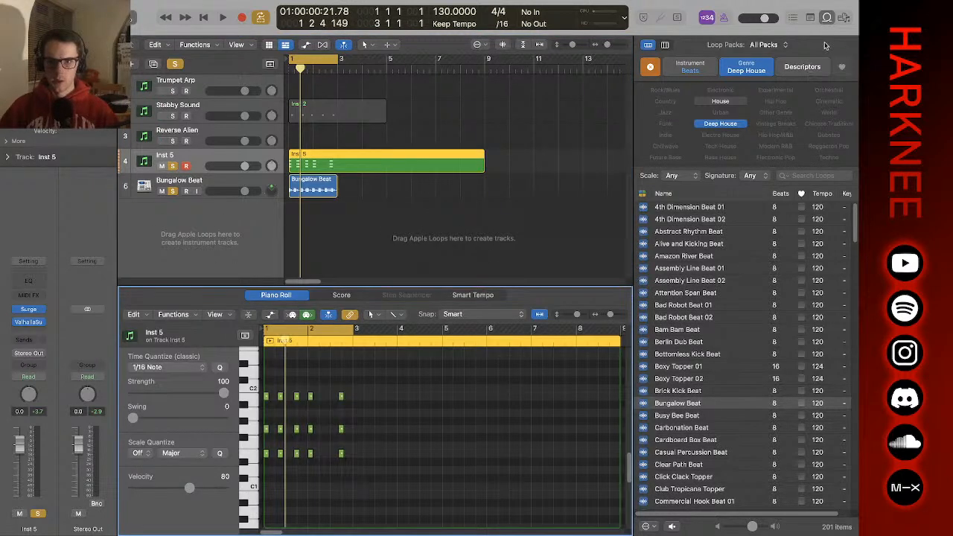
left_click(827, 17)
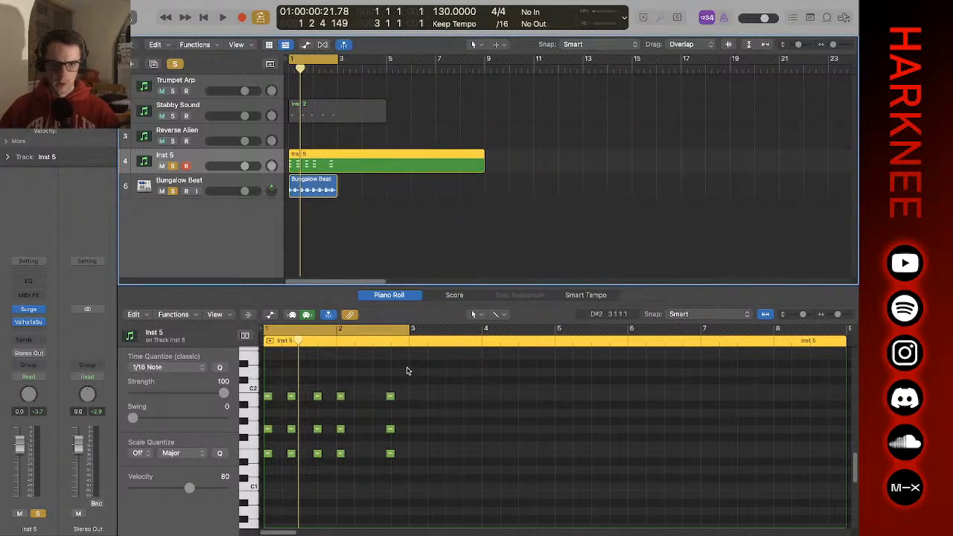
left_click_drag(409, 368, 351, 473)
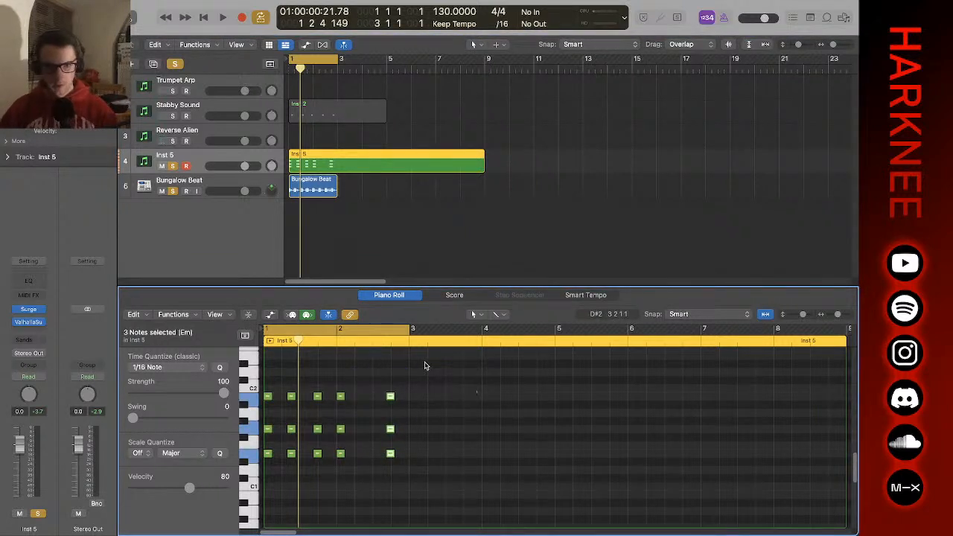
left_click(447, 366)
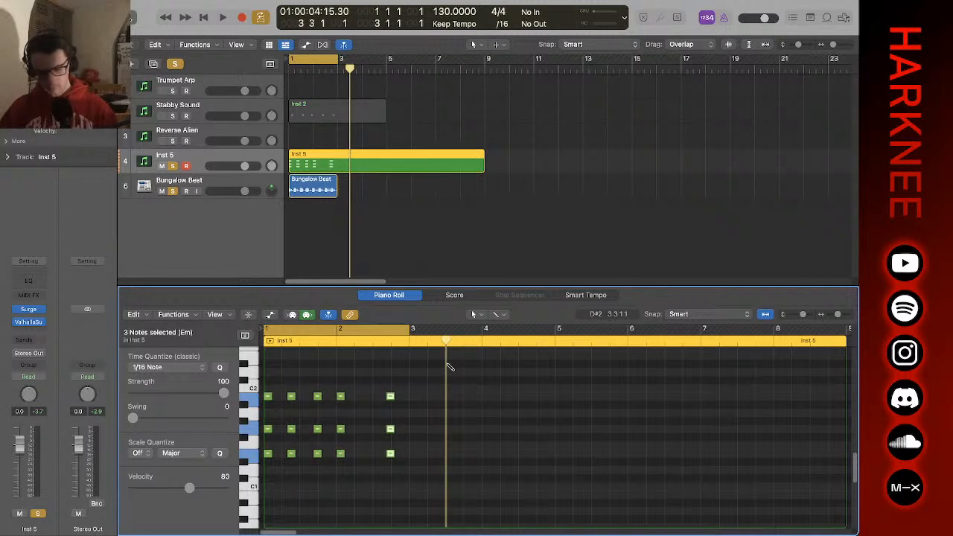
key("super+v")
left_click(427, 353)
key("super+v")
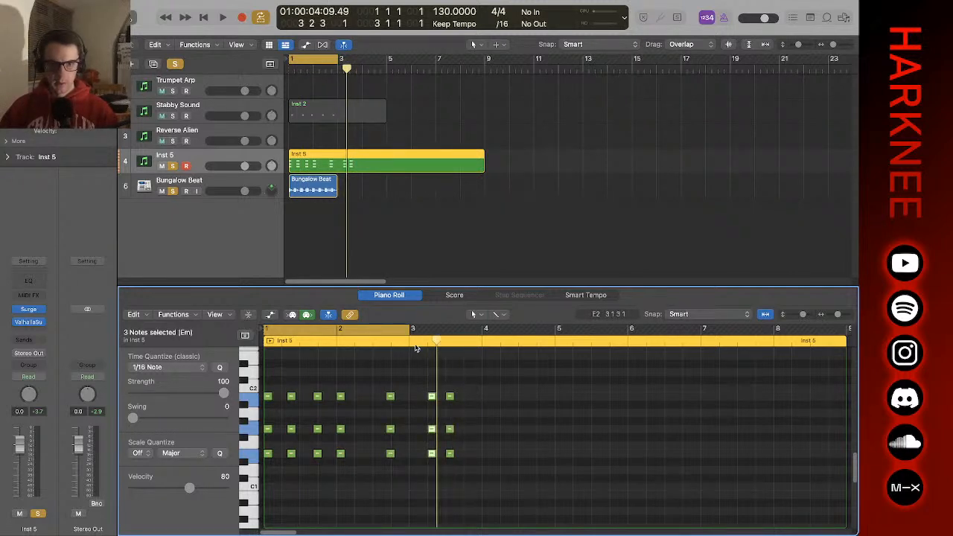
left_click_drag(430, 343, 481, 343)
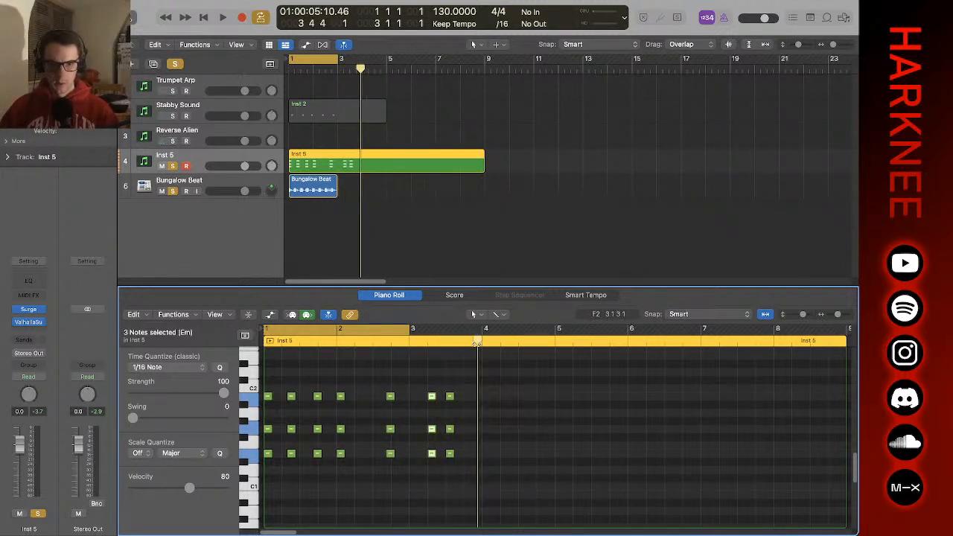
key("super+v")
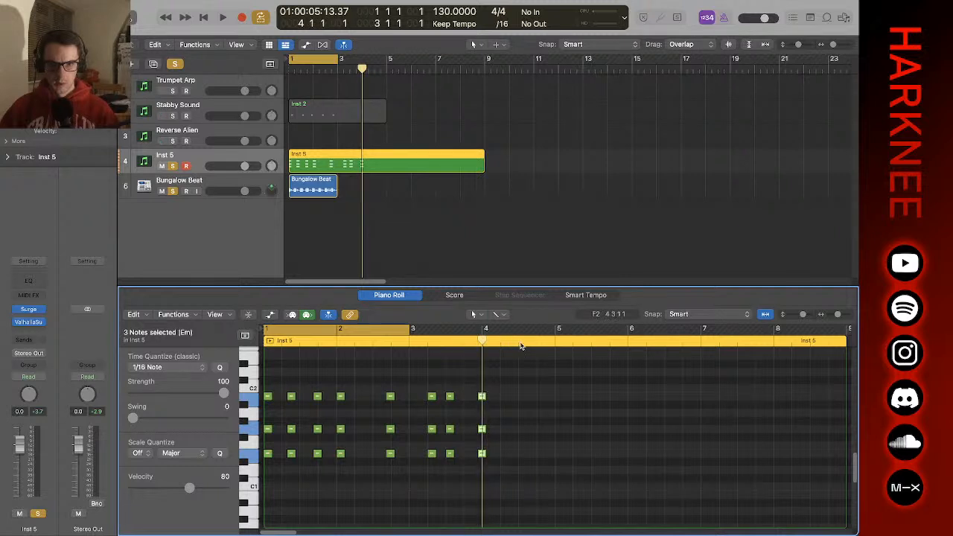
- Paste further copies of the chord in bars 4 and 5 and at the start of bar 6
left_click_drag(519, 345, 582, 345)
key("super+v")
key("super+v")
key("super+v")
left_click(634, 345)
key("super+v")
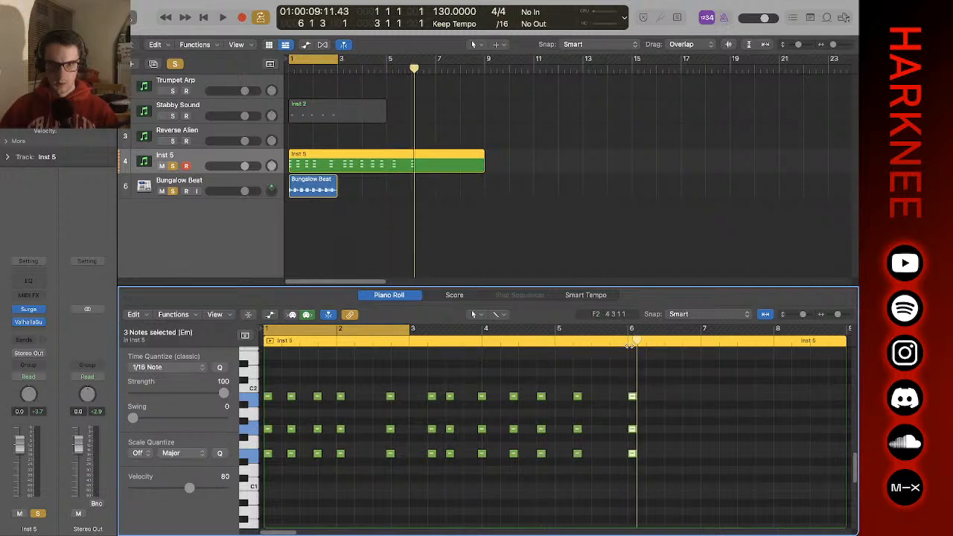
- Paste two more copies of the chord in bar 6 and delete the three notes of the chord in the middle of bar 4
left_click(659, 344)
key("super+v")
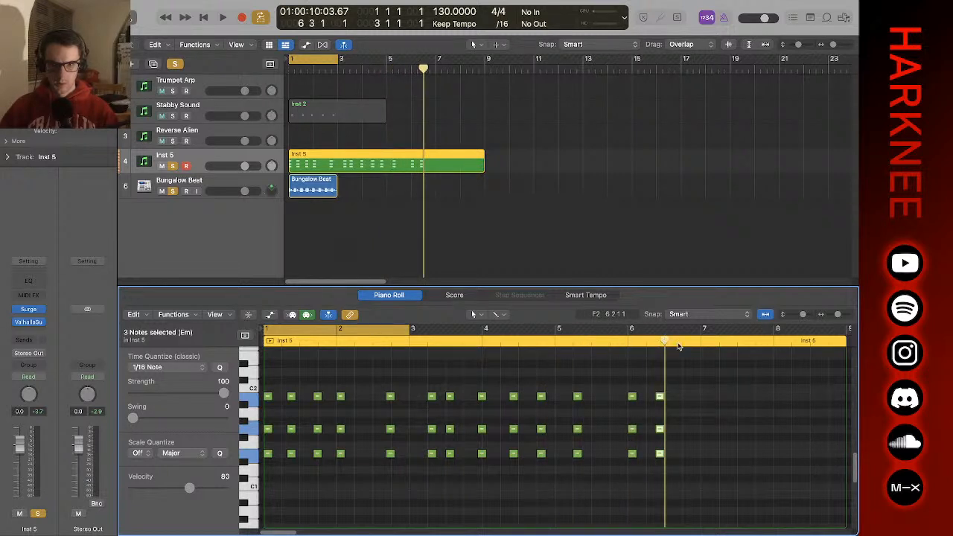
left_click(692, 344)
key("super+v")
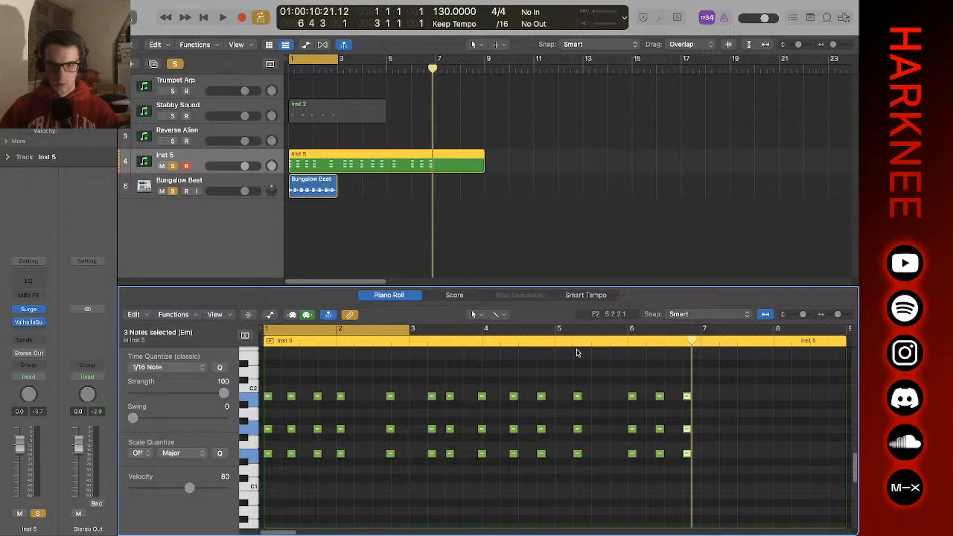
left_click_drag(520, 388, 503, 474)
key("Delete")
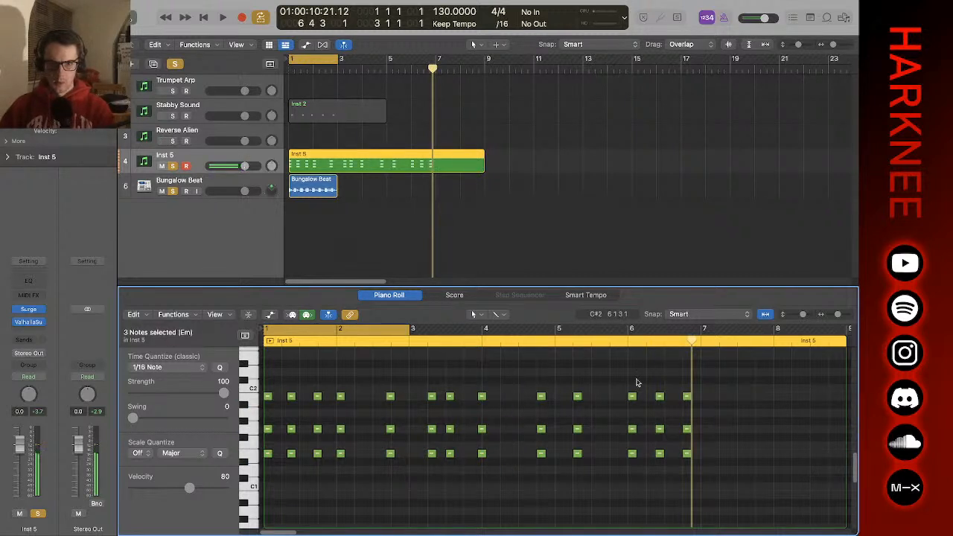
- Paste three copies of the chord in bar 7, the first near beat 2 and the last near the bar's end
left_click(723, 344)
key("super+v")
left_click(733, 343)
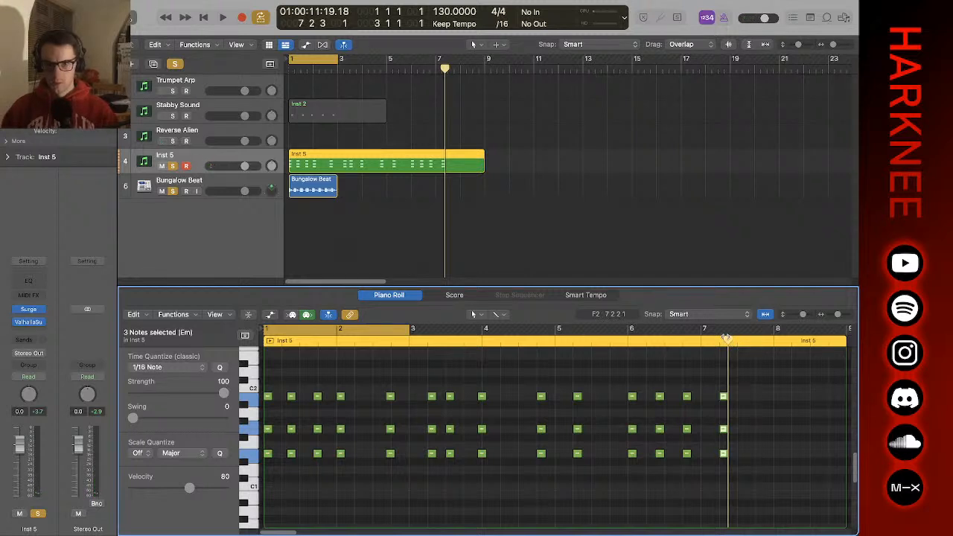
left_click(754, 346)
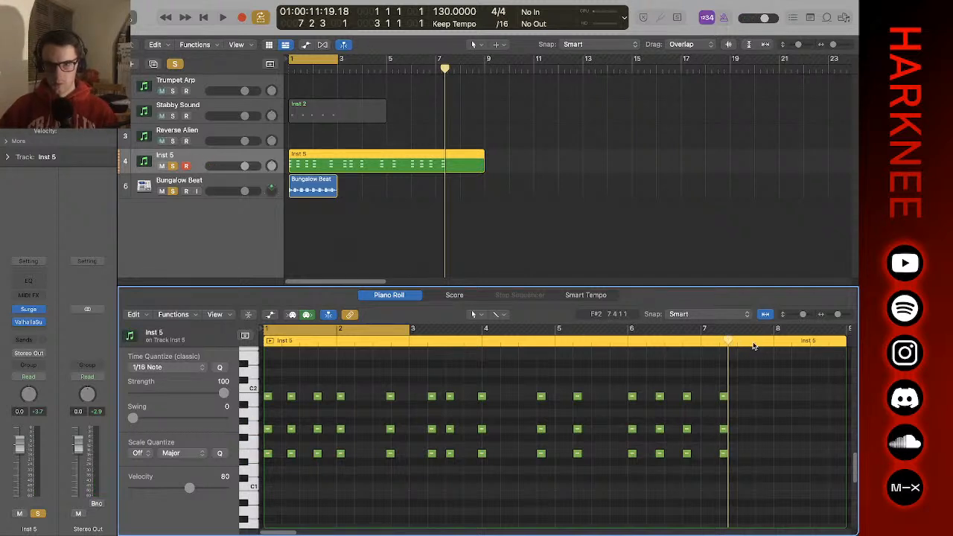
left_click(754, 346)
key("super+v")
left_click(770, 346)
key("super+v")
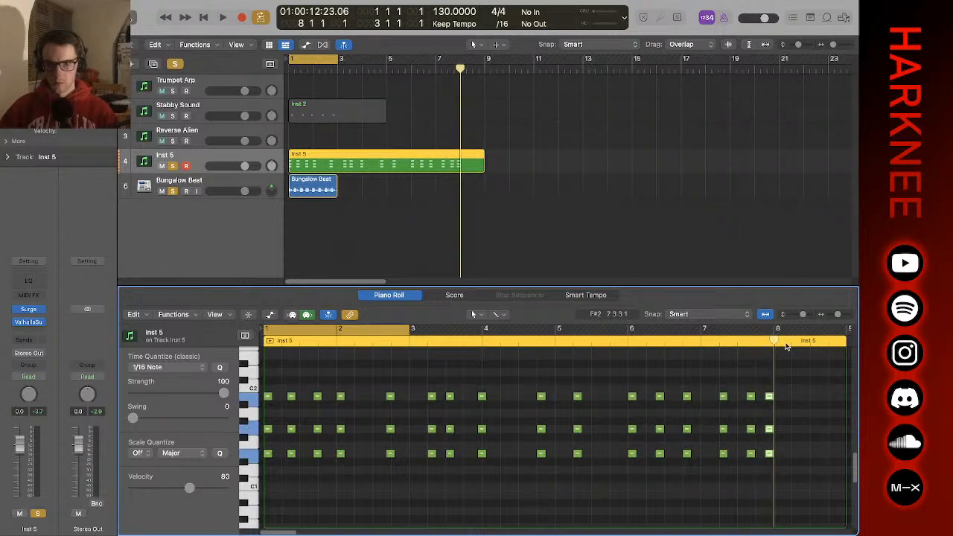
- Paste two copies of the chord in bar 8, one near beat 2 and one near beat 4
left_click(792, 345)
key("super+v")
left_click(813, 346)
left_click(840, 345)
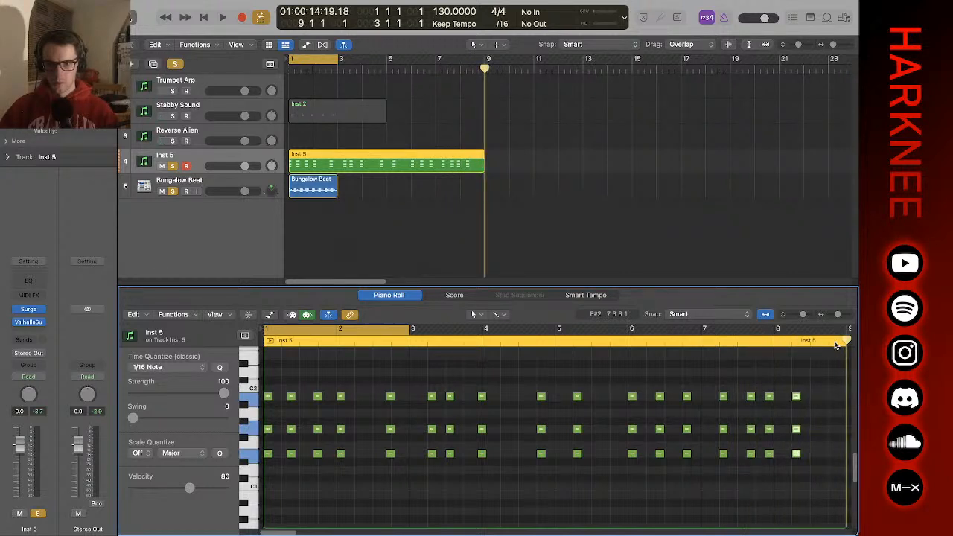
left_click(832, 346)
key("super+v")
scroll(766, 432, "right", 4)
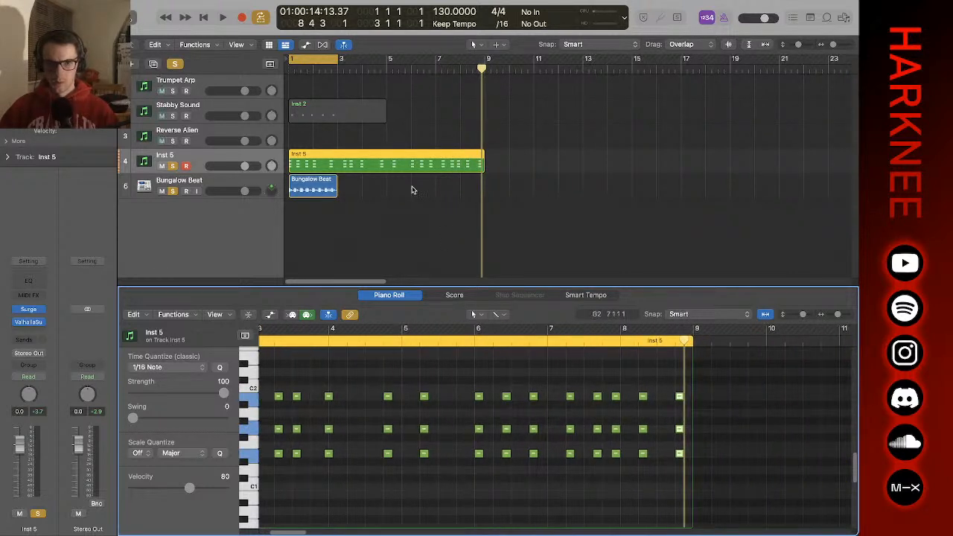
- Loop the Bungalow Beat region along the timeline and play the arrangement from the start
key("Return")
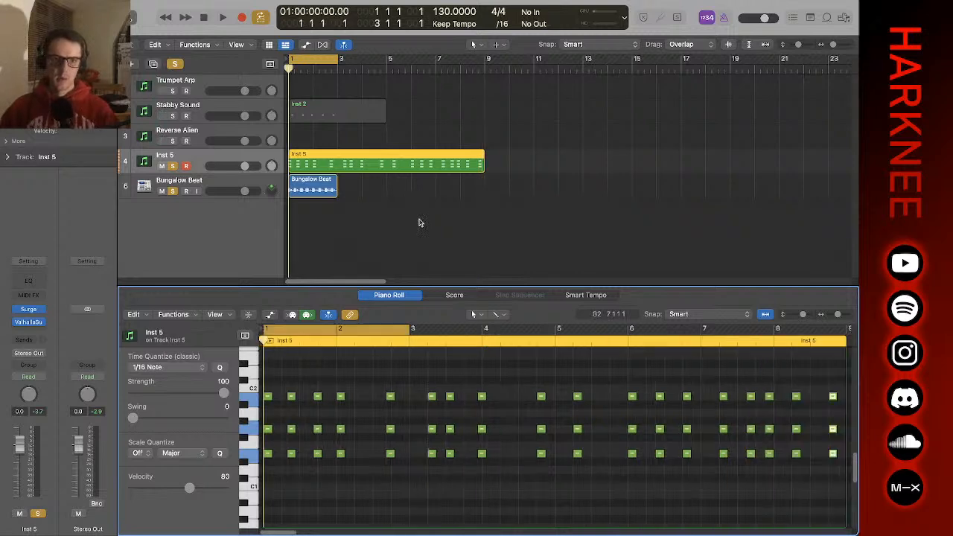
left_click(316, 188)
key("l")
key("space")
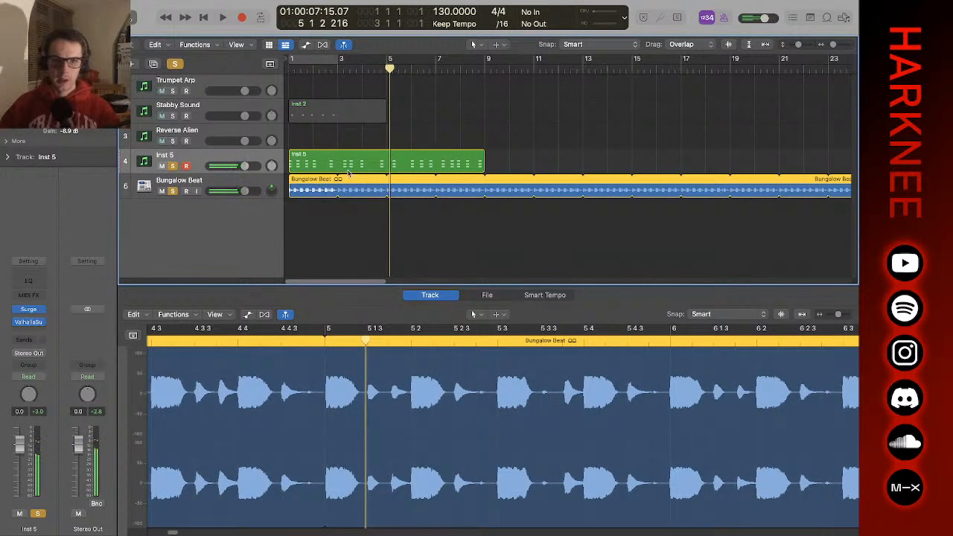
- Try quantizing all Inst 5 notes to 1/2 Note and to 1/8 Note with a swing of 22, and audition the pattern
left_click(404, 168)
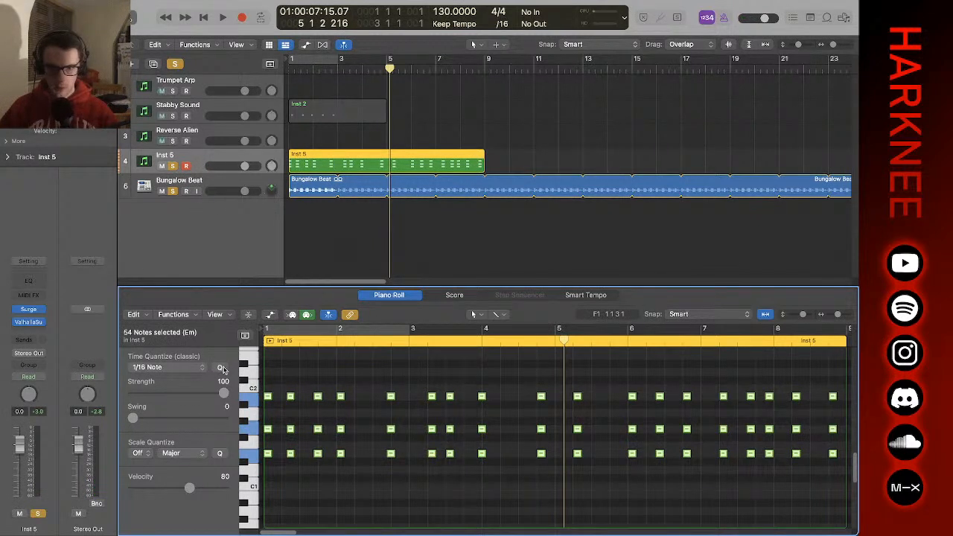
left_click(167, 368)
left_click(175, 337)
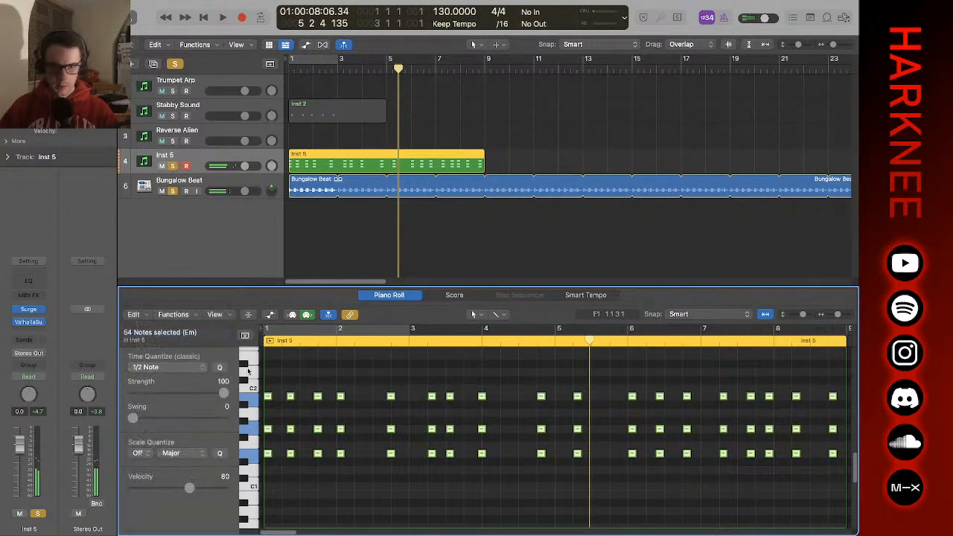
left_click(182, 368)
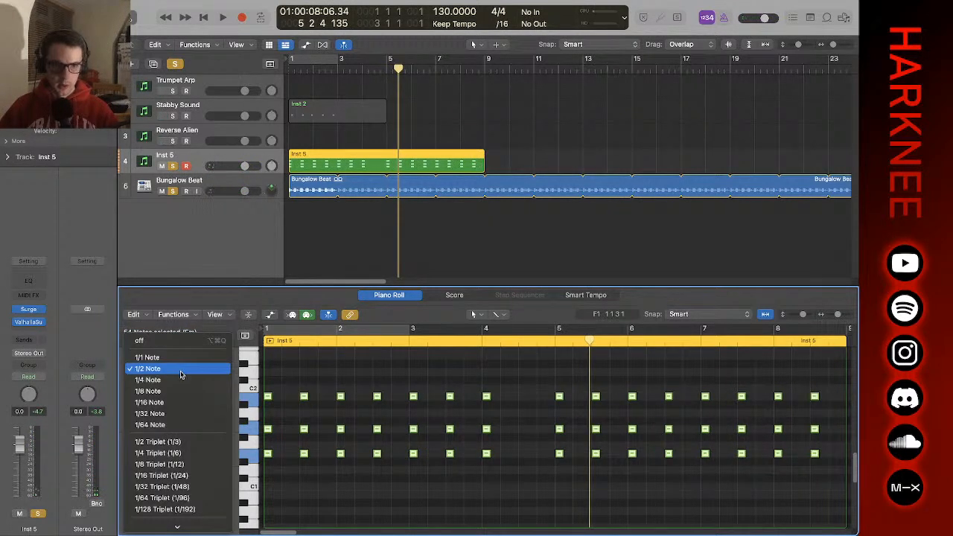
left_click(178, 390)
key("space")
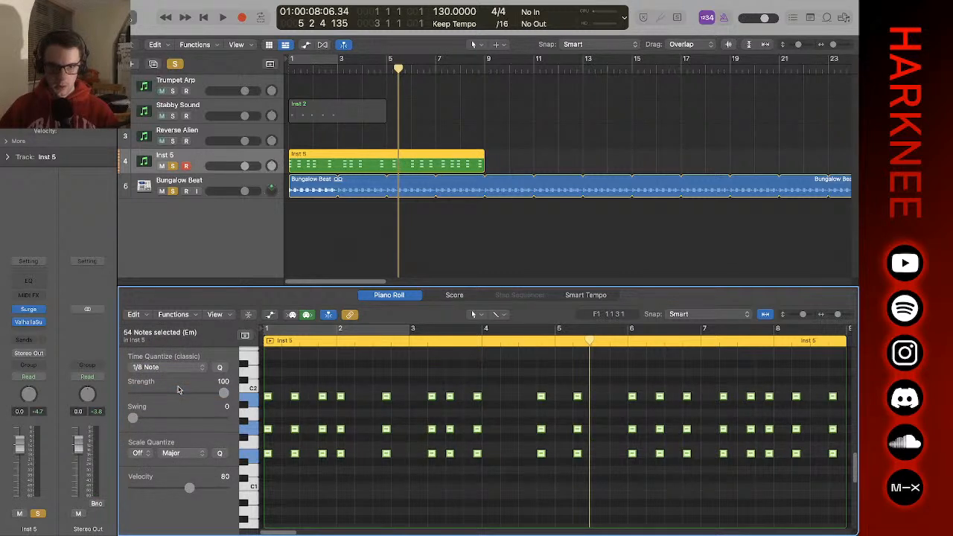
key("Return")
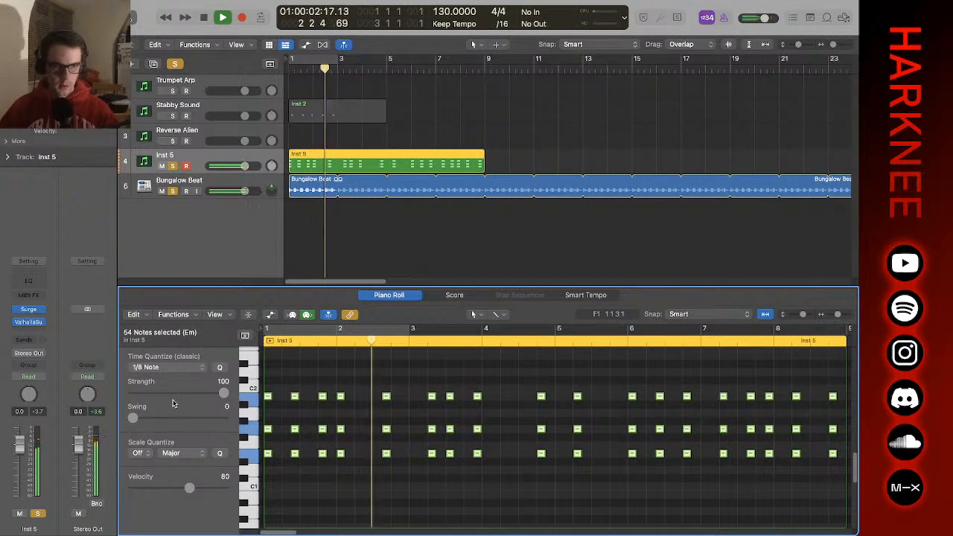
mouse_move(134, 419)
left_mouse_down()
mouse_move(165, 426)
mouse_move(144, 426)
left_mouse_up()
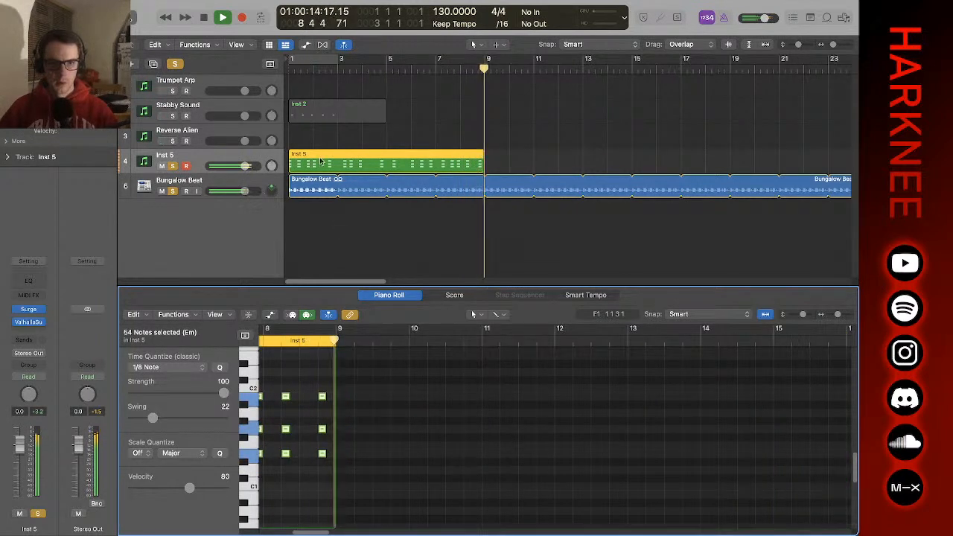
key("space")
- Duplicate the last Inst 5 chord just before the end of bar 8, and play the song with the cycle range extended to bar 9
key("c")
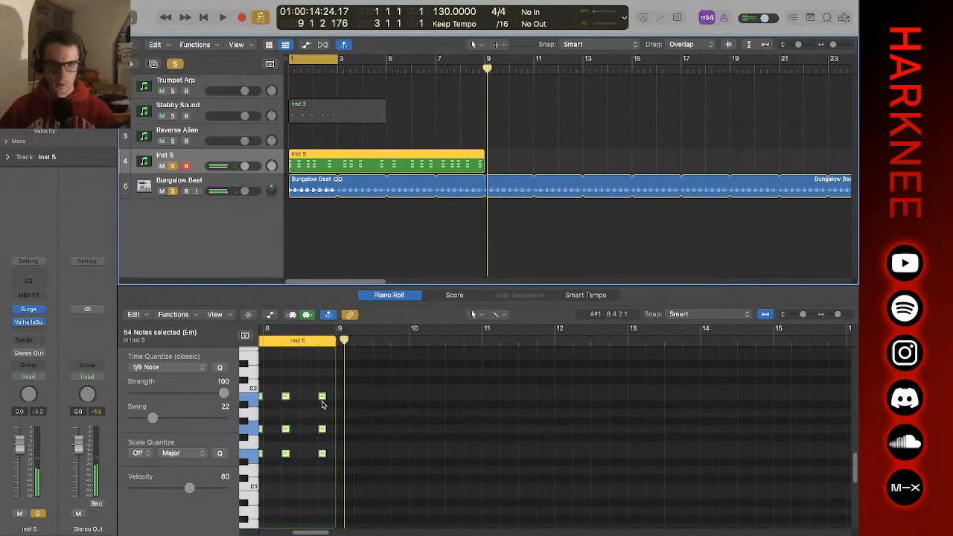
left_click_drag(322, 396, 315, 403)
key("super+a")
key("z")
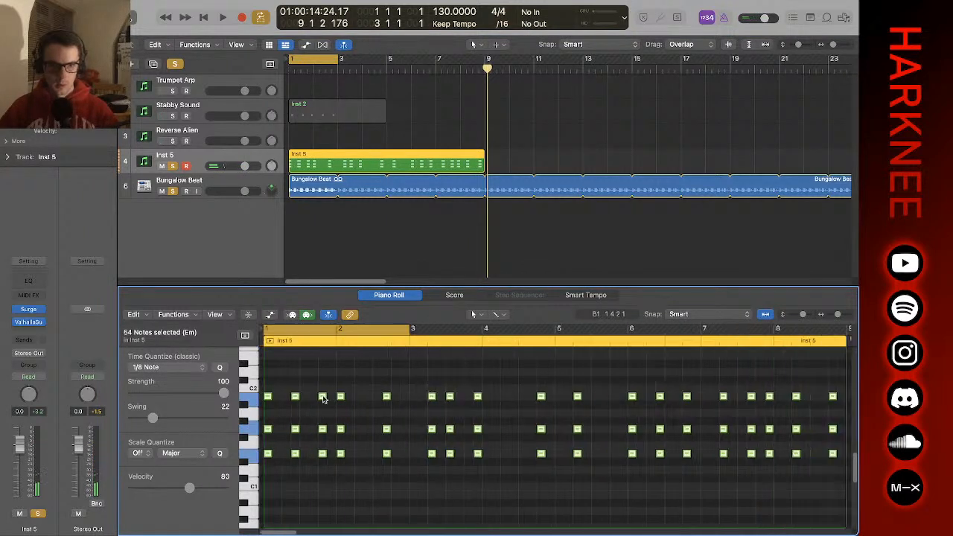
left_click(782, 391)
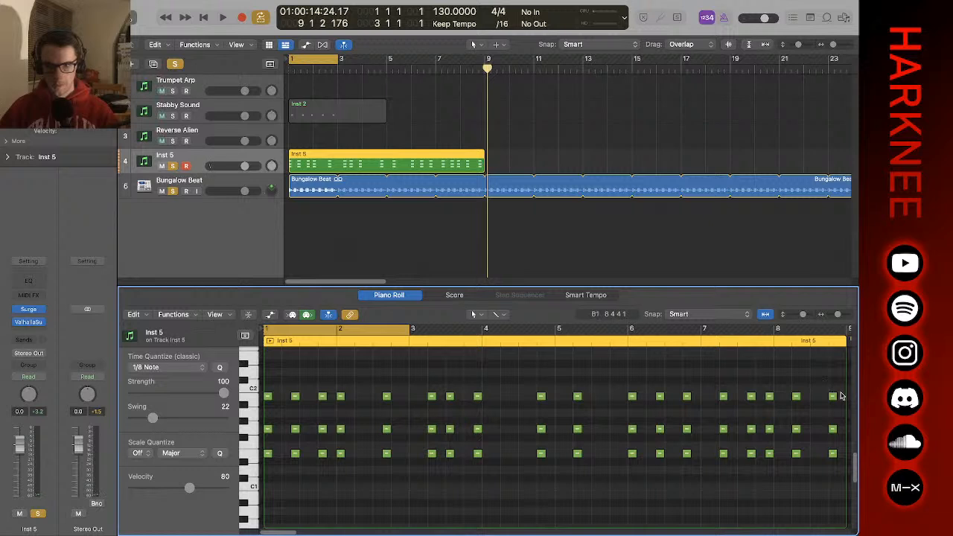
left_click_drag(827, 380, 839, 457)
left_click(479, 136)
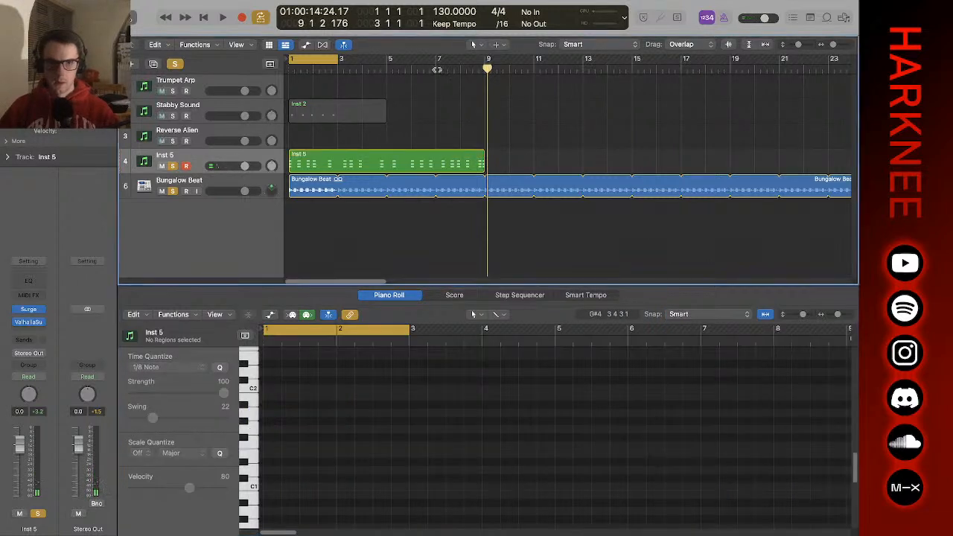
left_click_drag(334, 60, 486, 61)
key("space")
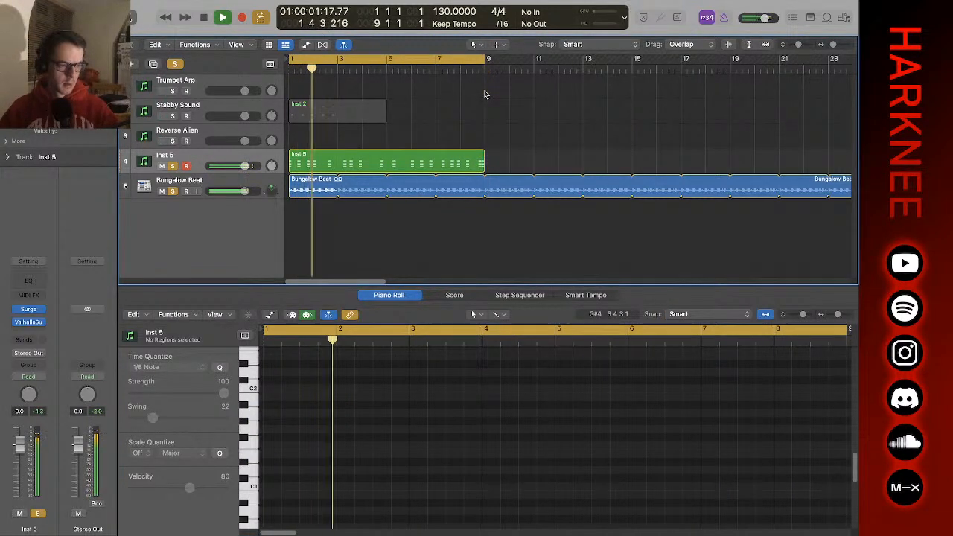
- Quantize all notes of the Inst 5 region to 1/16 Swing A with swing set to 0 while the loop plays
left_click(326, 165)
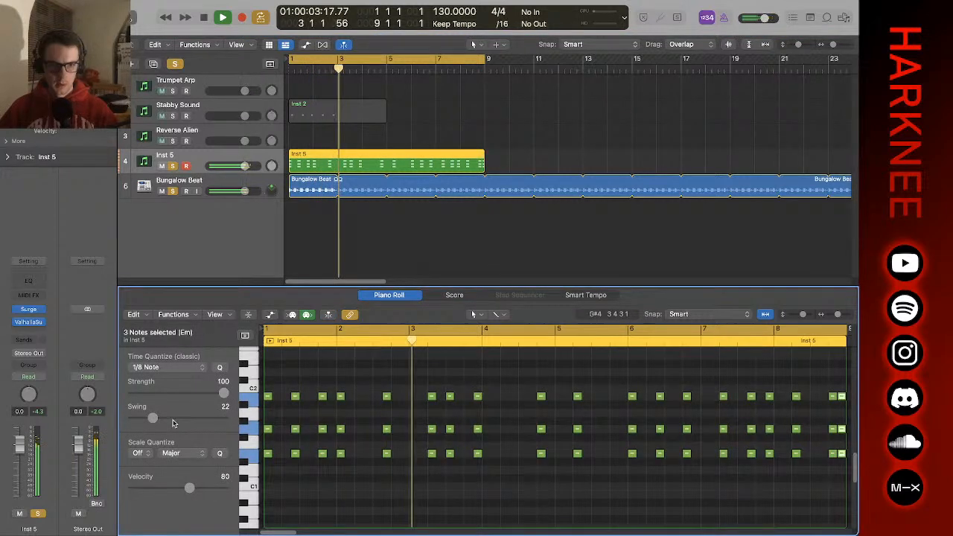
left_click(168, 367)
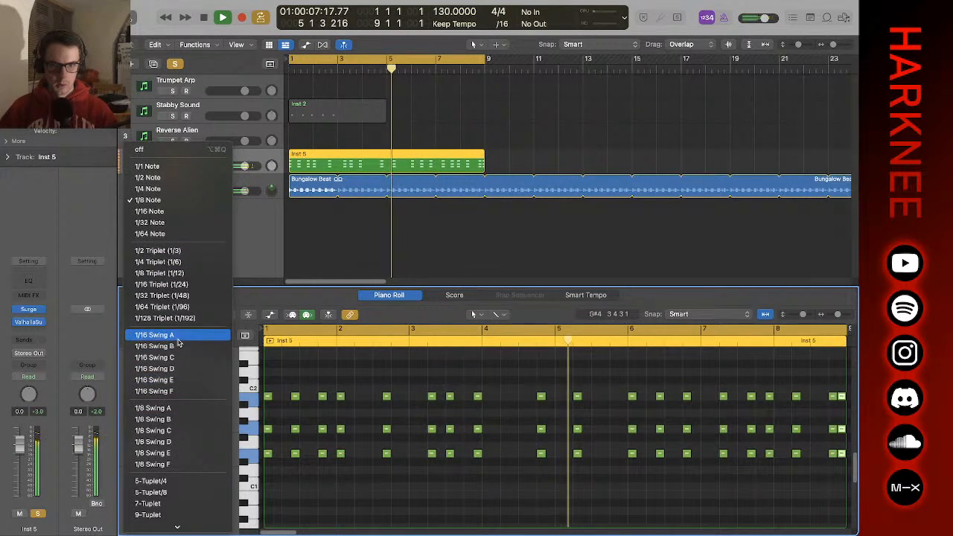
left_click(155, 335)
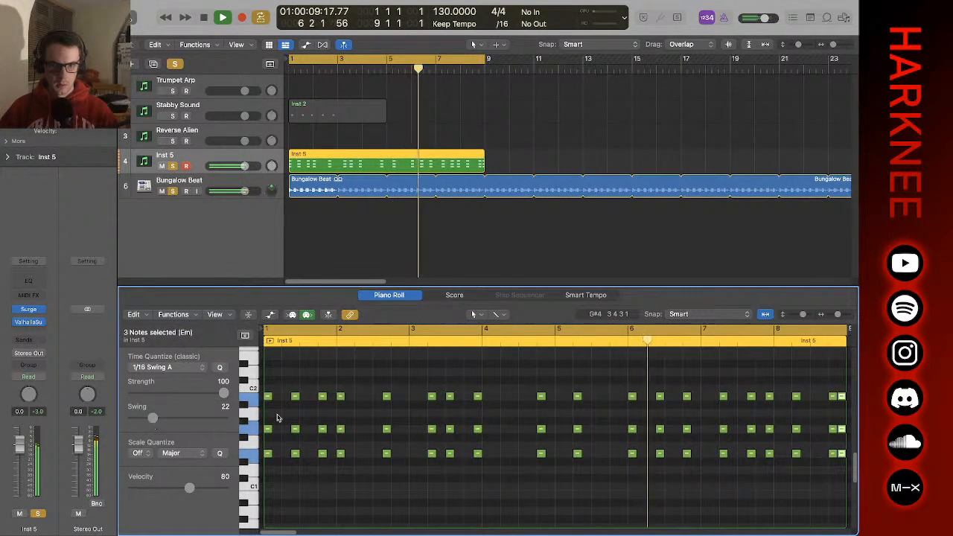
key("super+a")
left_click_drag(158, 431, 133, 431)
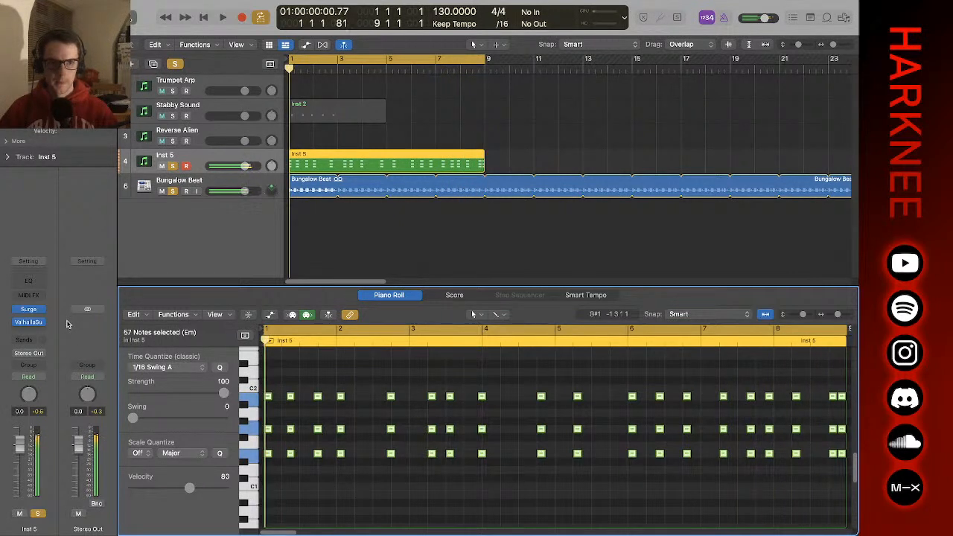
- Rename the Inst 5 track as Duhborgan
double_click(180, 156)
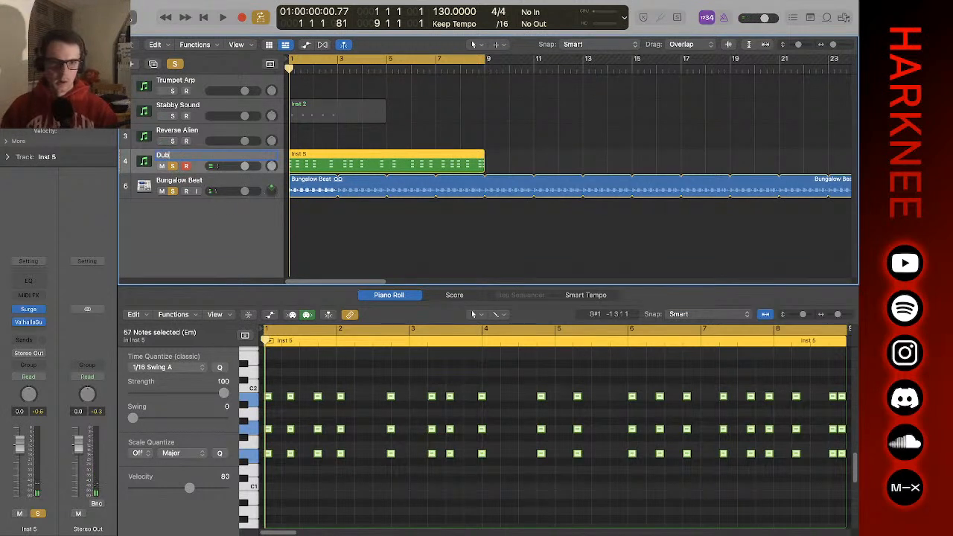
type("Dub Organ")
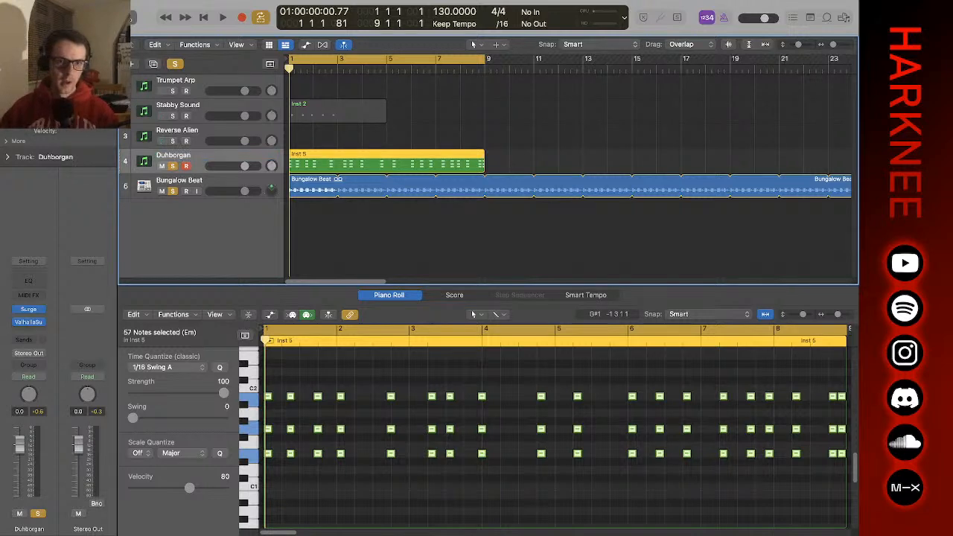
- Turn off looping for the Bungalow Beat region and delete it from the arrangement
key("space")
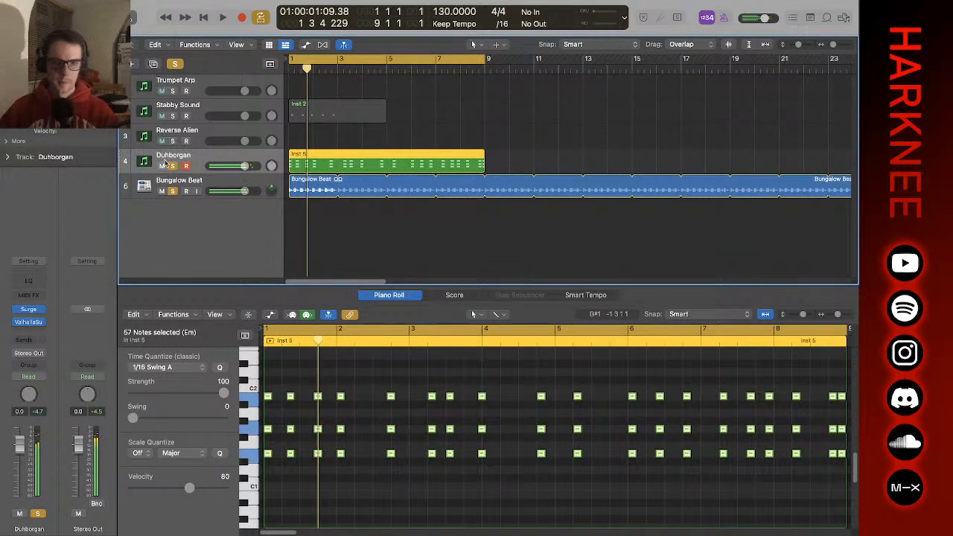
left_click(295, 189)
key("l")
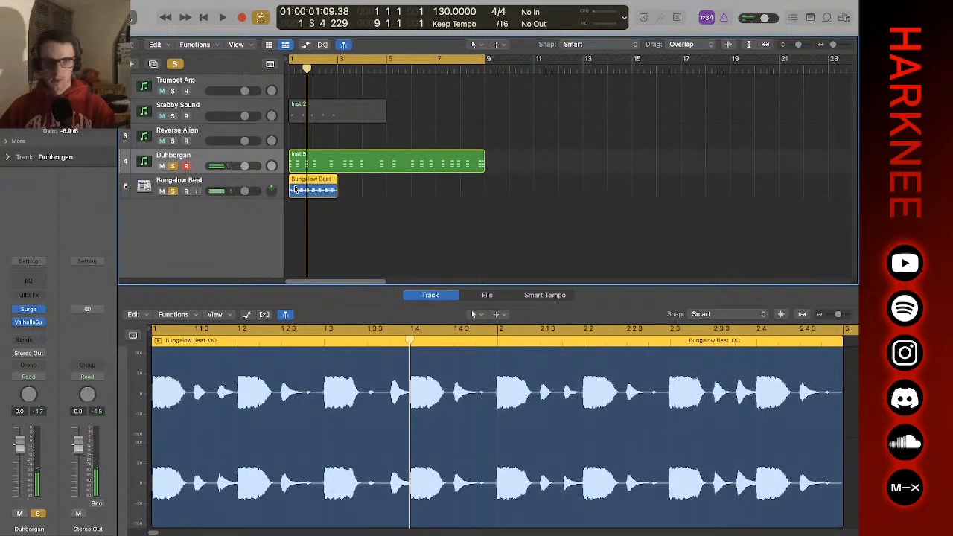
key("Delete")
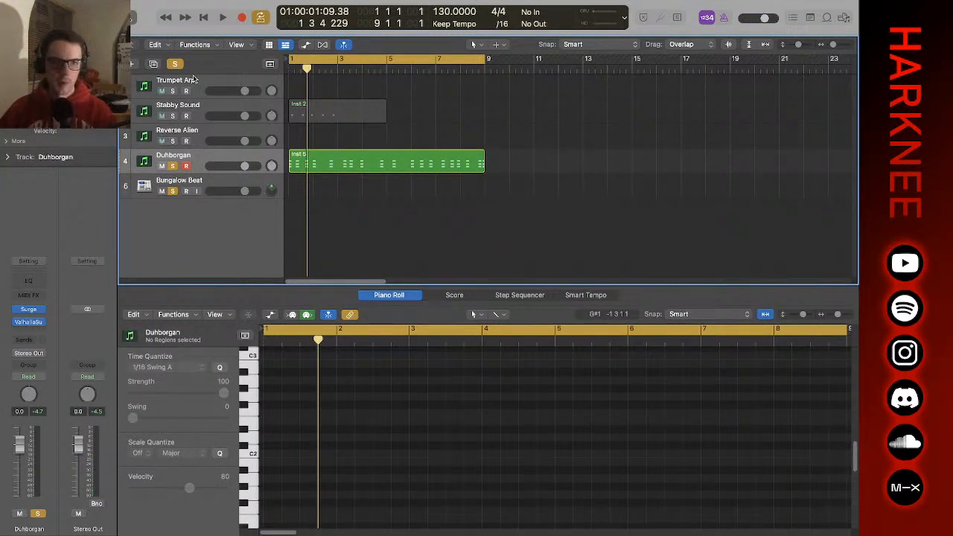
- Create one new software instrument track with Surge and delete the empty Bungalow Beat track
left_click(131, 68)
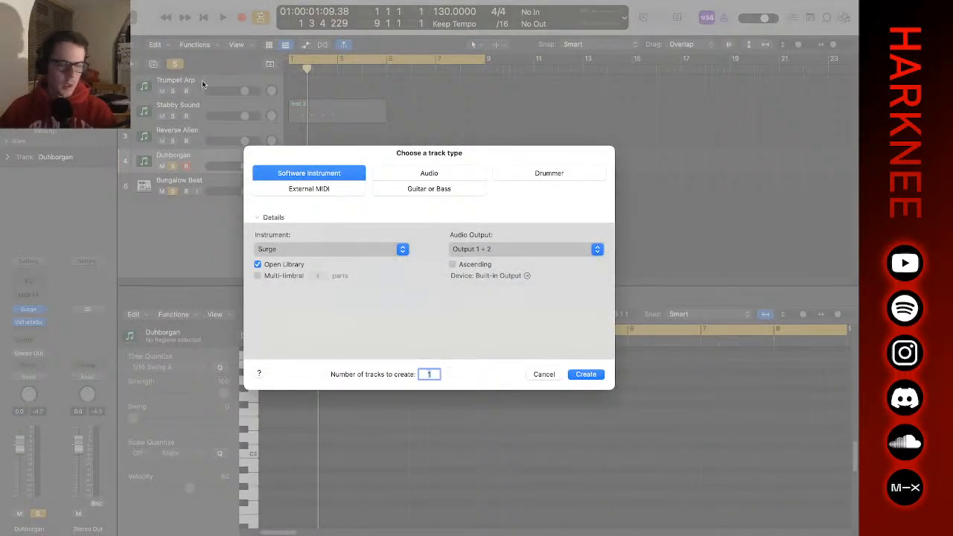
left_click(584, 374)
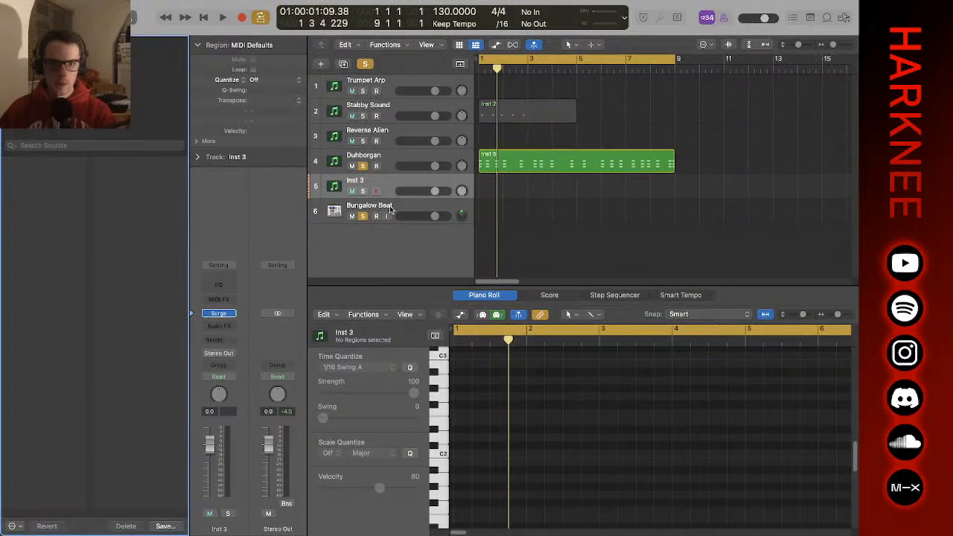
left_click(390, 211)
key("super+BackSpace")
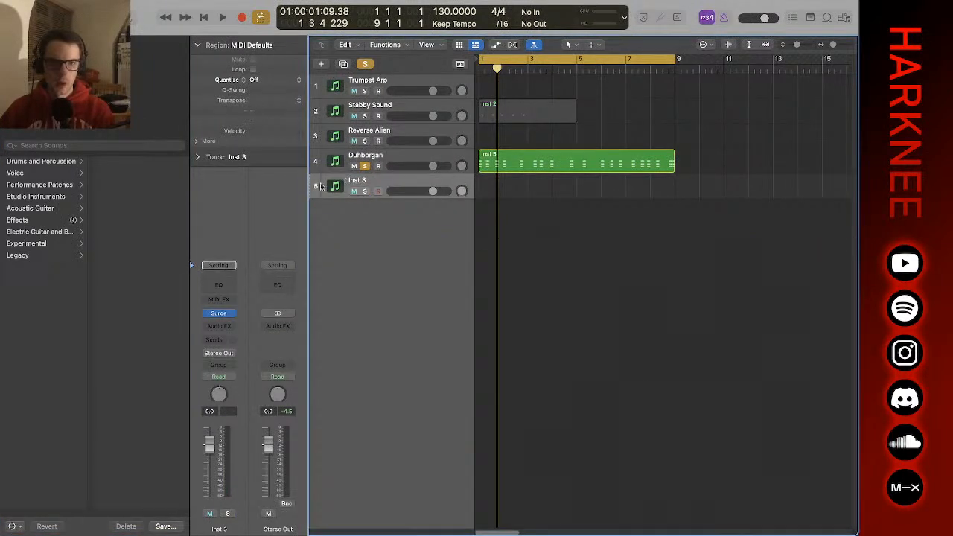
- Open the Surge synth on the Inst 3 track, hide the Library, and look through the available oscillator types
left_click(218, 314)
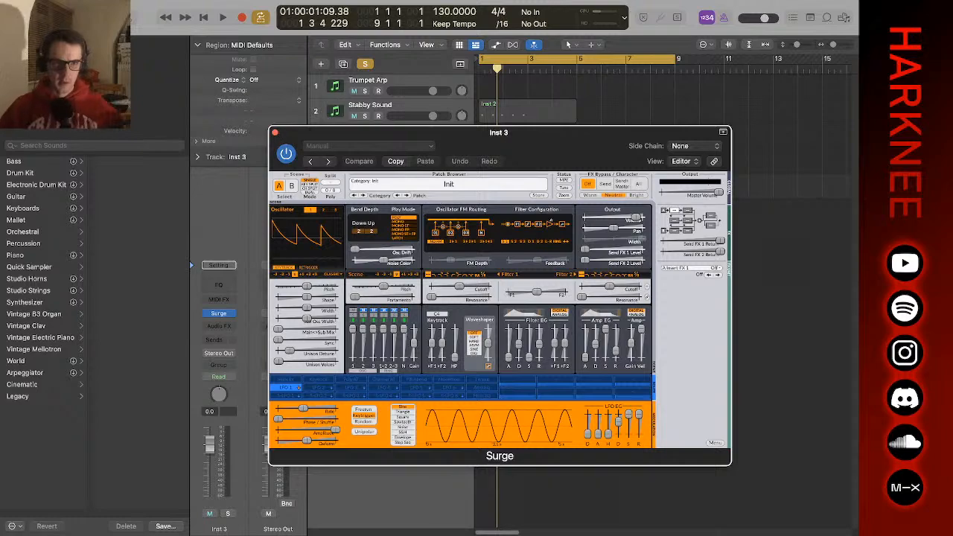
key("y")
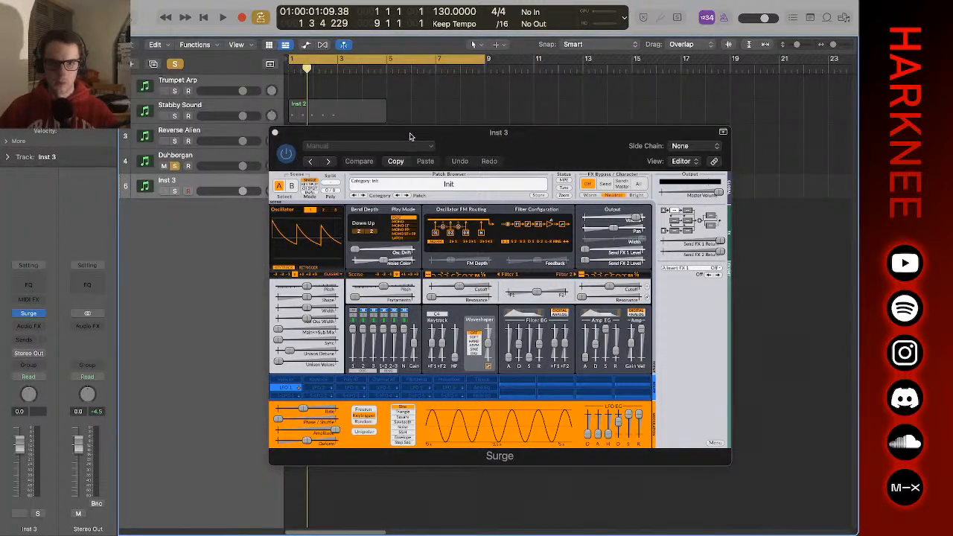
left_click_drag(540, 144, 441, 151)
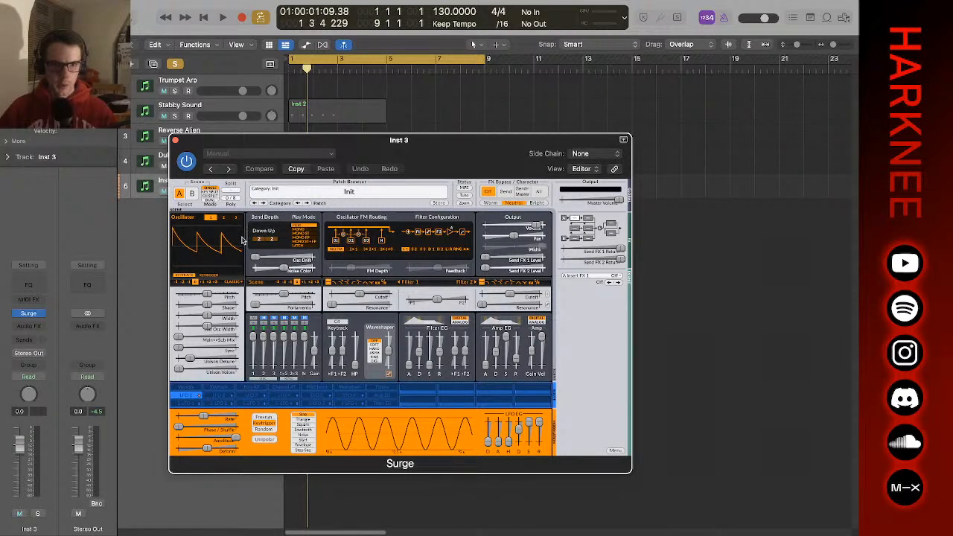
left_click(233, 284)
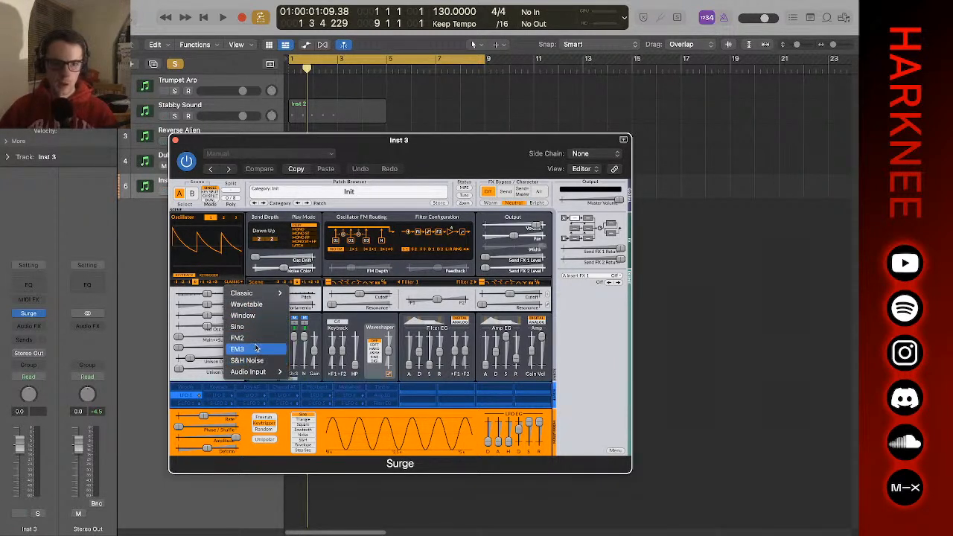
left_click_drag(367, 175, 507, 200)
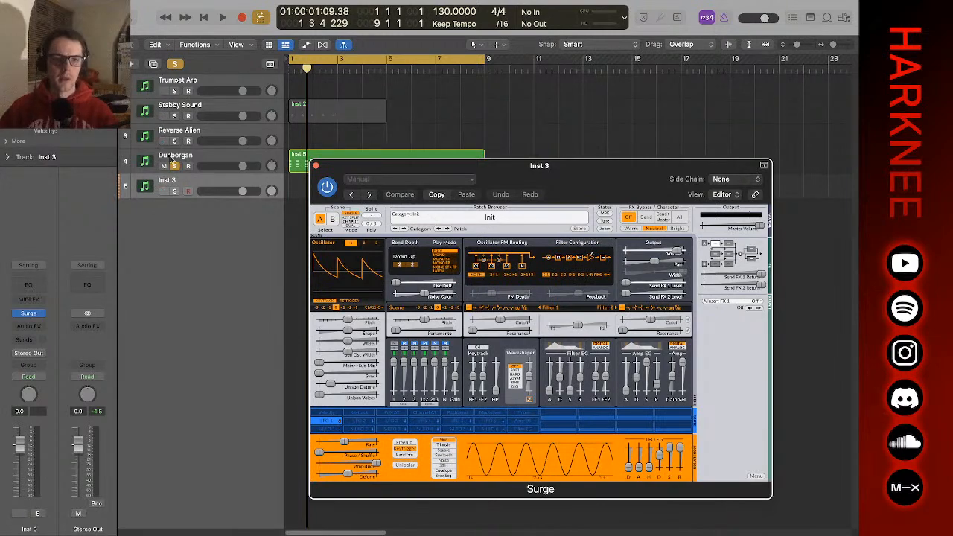
left_click_drag(585, 182, 439, 135)
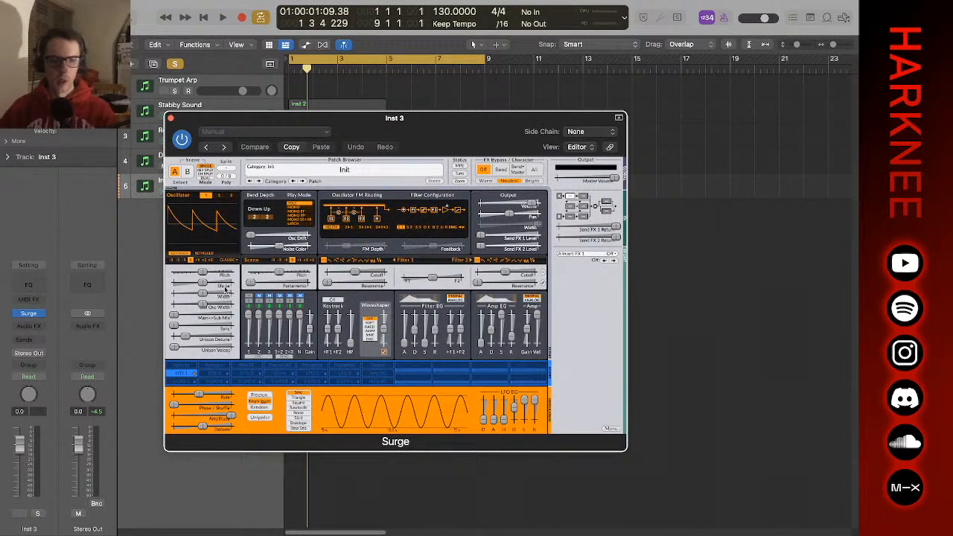
- Set Surge's first oscillator to the Window type and load the Damon Armani 1 wavetable
left_click(228, 263)
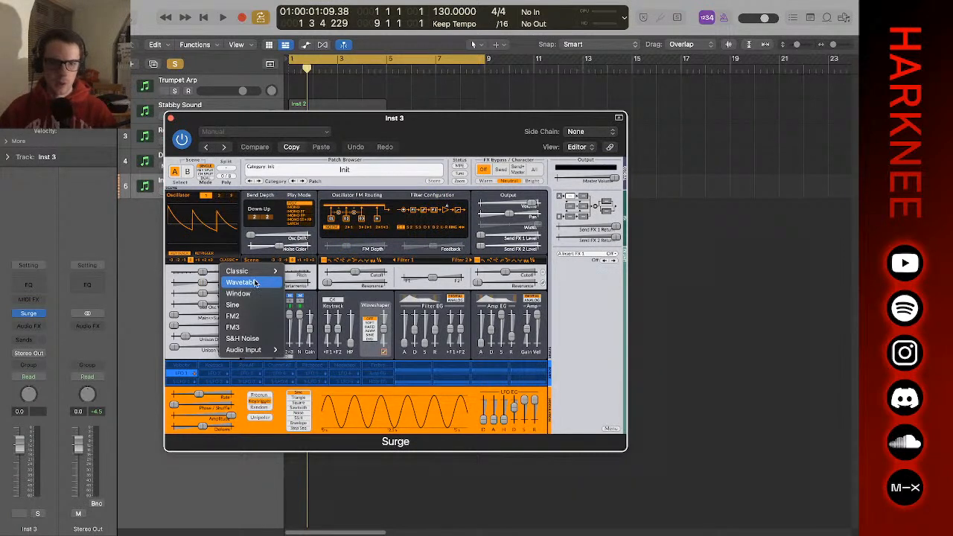
left_click(254, 283)
left_click(231, 260)
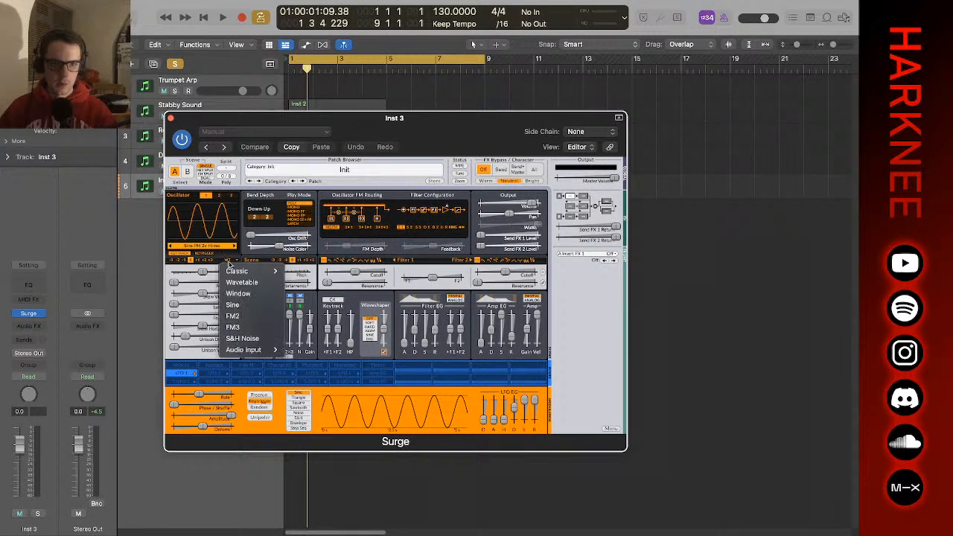
left_click(250, 295)
left_click(221, 248)
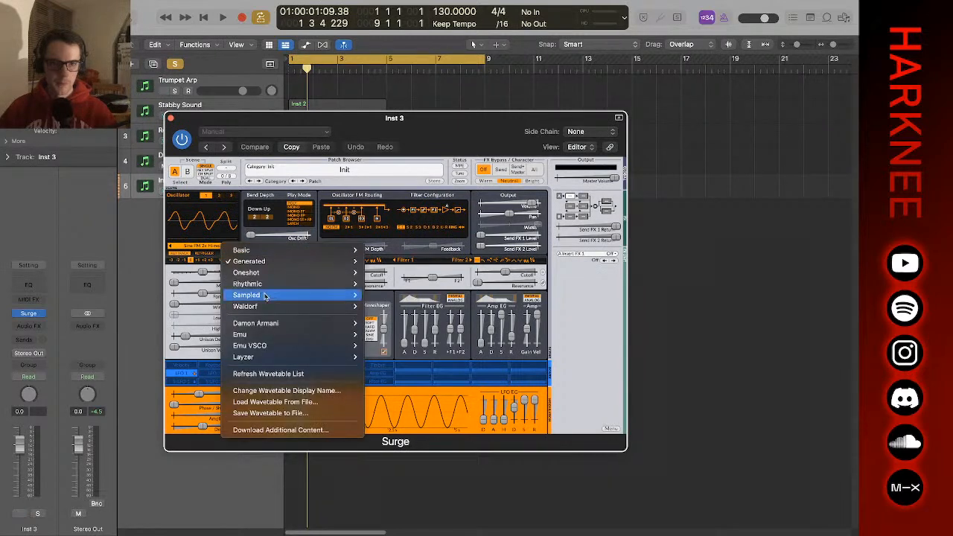
mouse_move(303, 330)
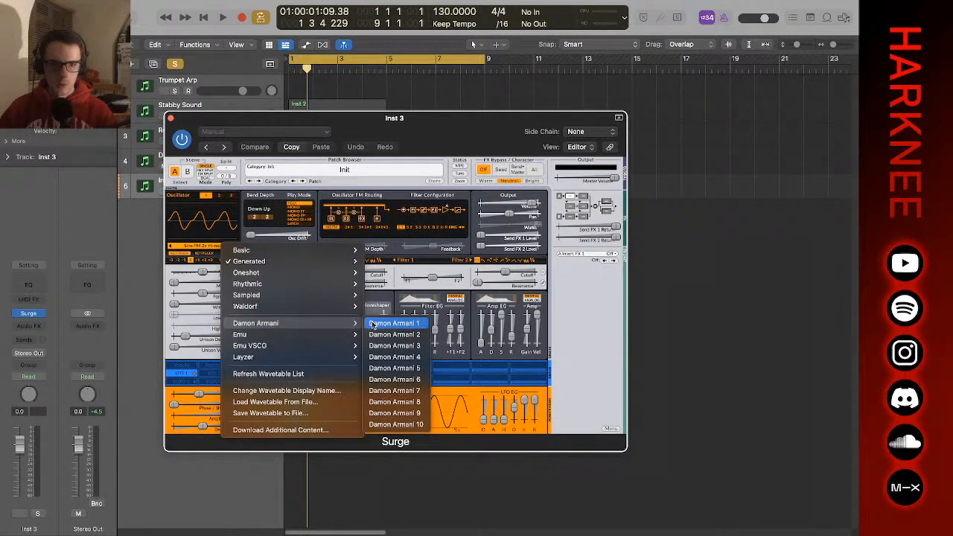
left_click(394, 323)
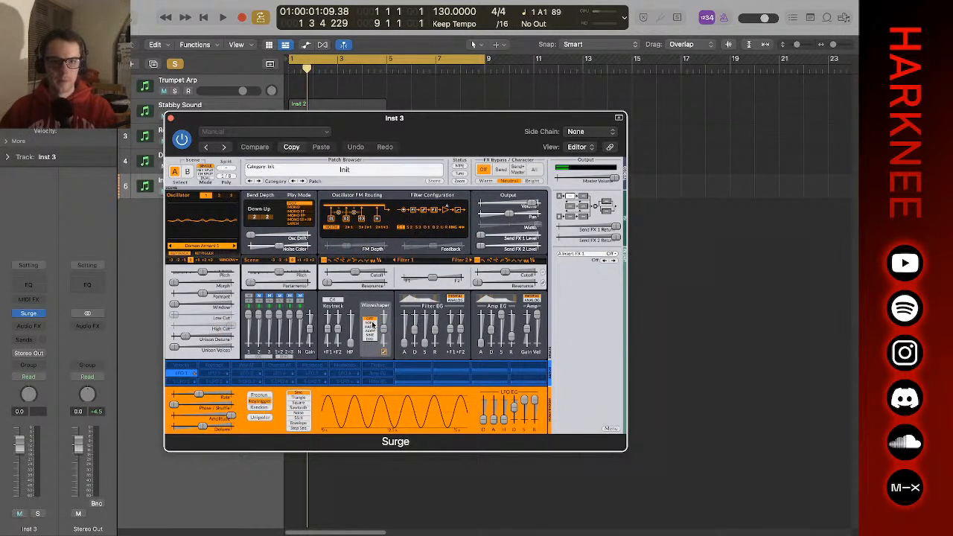
- Solo the Inst 3 track instead of Duhborgan and advance the oscillator's wavetable to Damon Armani 3
left_click_drag(333, 139, 478, 160)
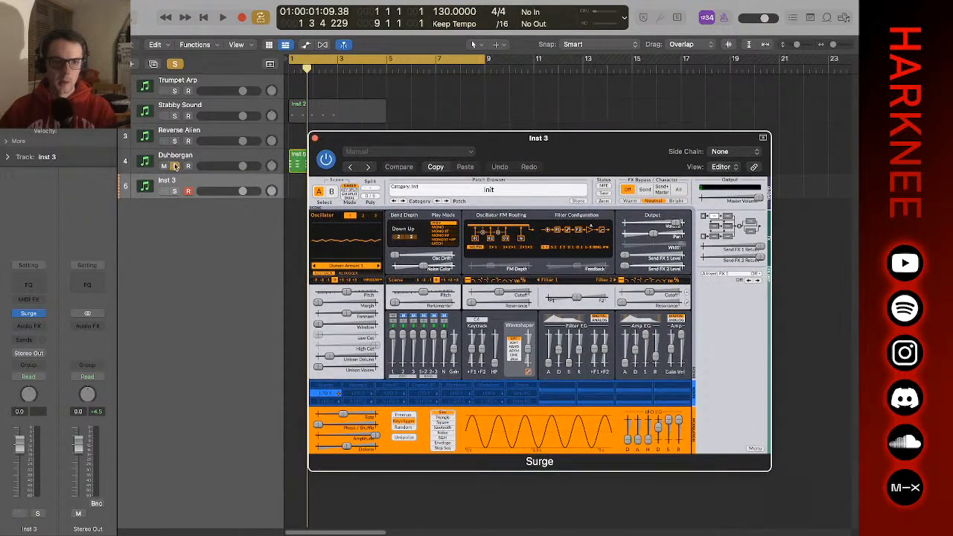
left_click(175, 204)
left_click(175, 192)
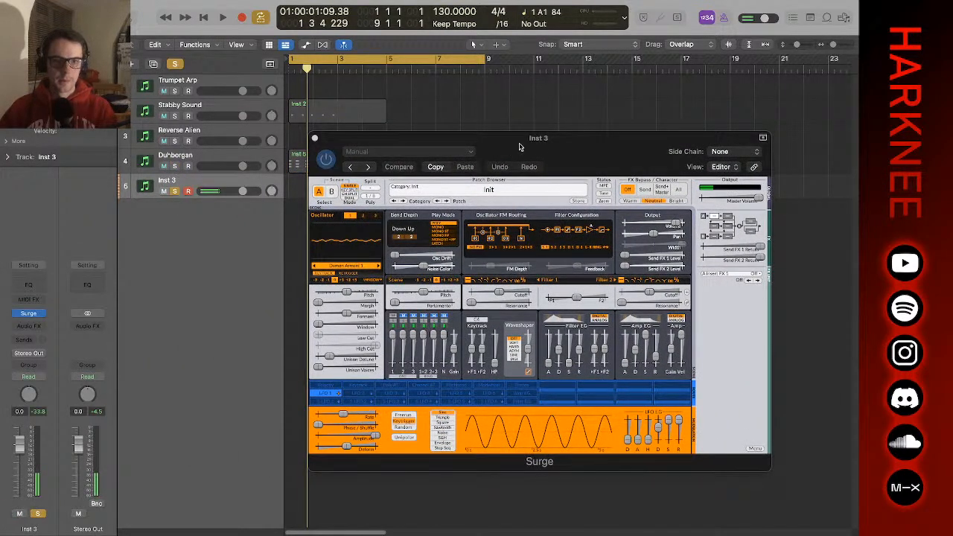
left_click_drag(543, 143, 331, 146)
left_click(168, 268)
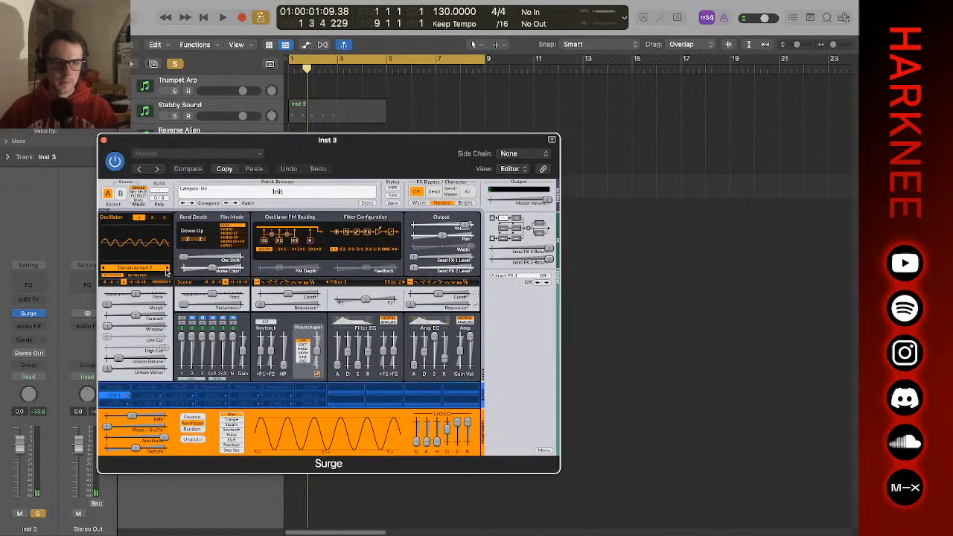
left_click(167, 269)
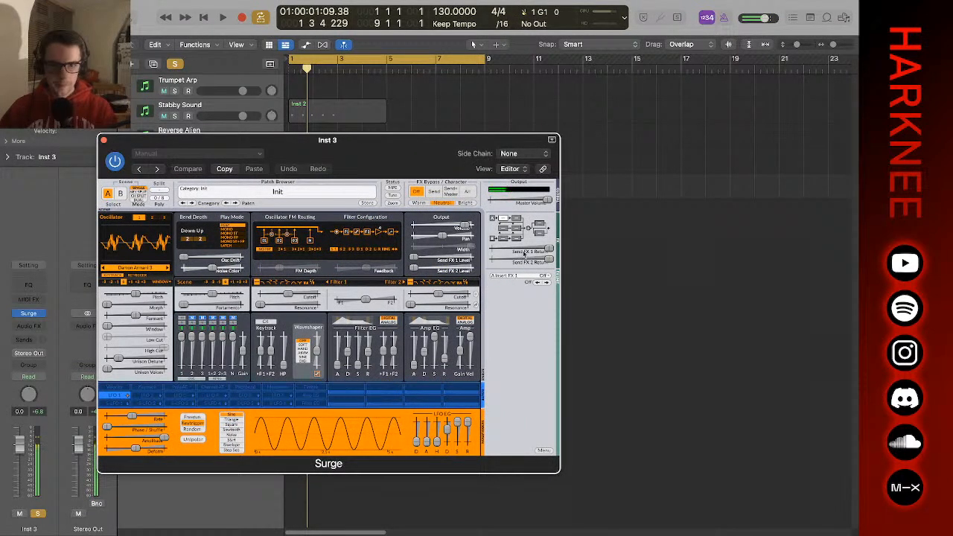
- Insert Space Designer as an audio effect on Inst 3 and reverse its impulse response
left_click(28, 326)
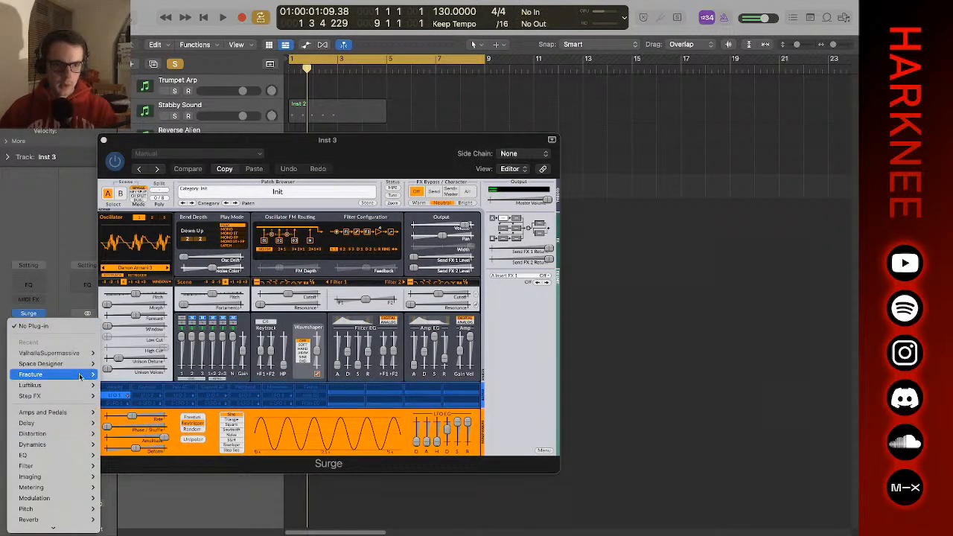
mouse_move(78, 364)
left_click(118, 363)
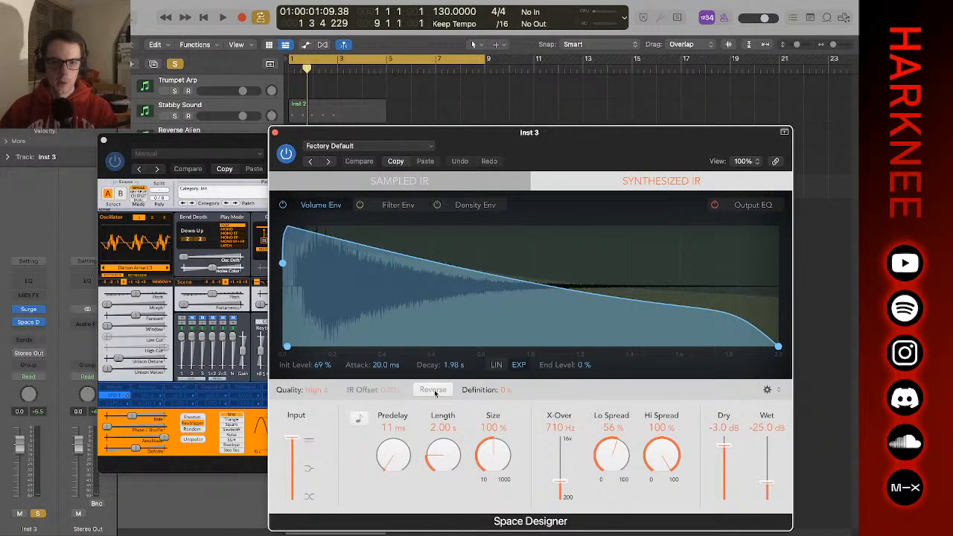
left_click(434, 391)
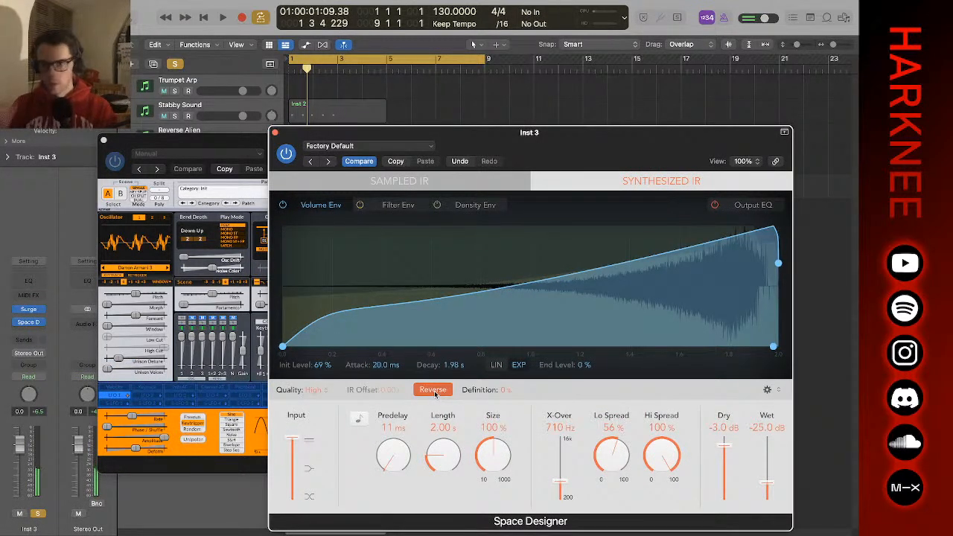
- Load the Hallowed Bells preset from the Drone Tones in Warped Effects and reverse its impulse response
left_click(395, 149)
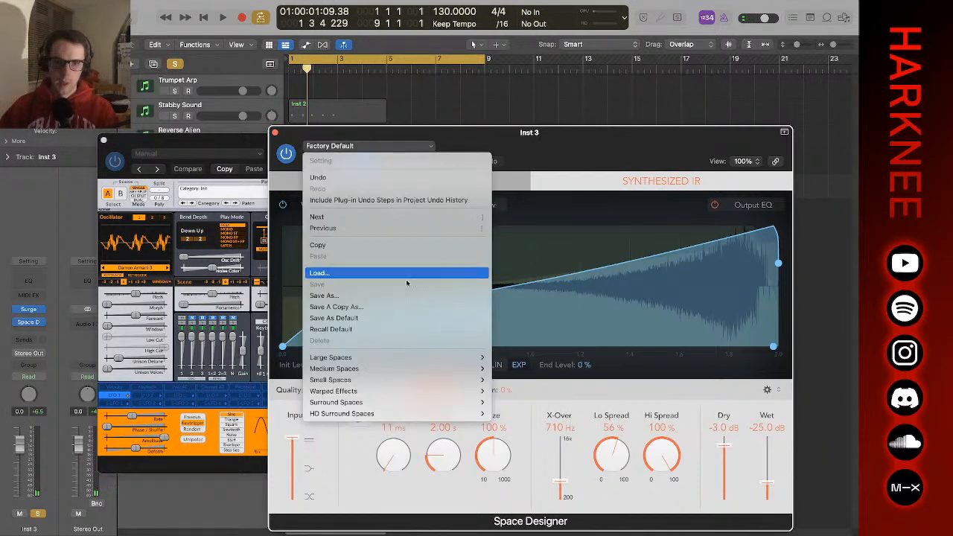
mouse_move(477, 391)
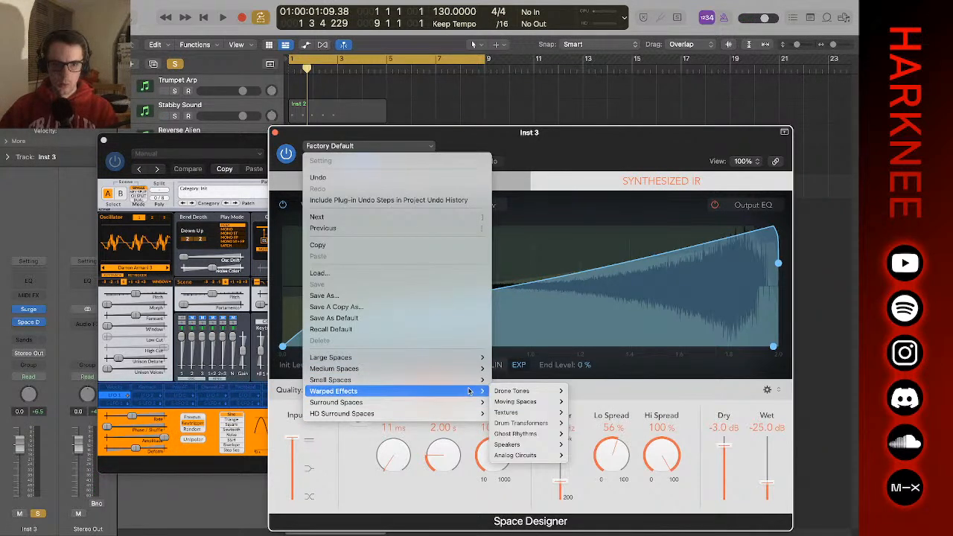
mouse_move(551, 391)
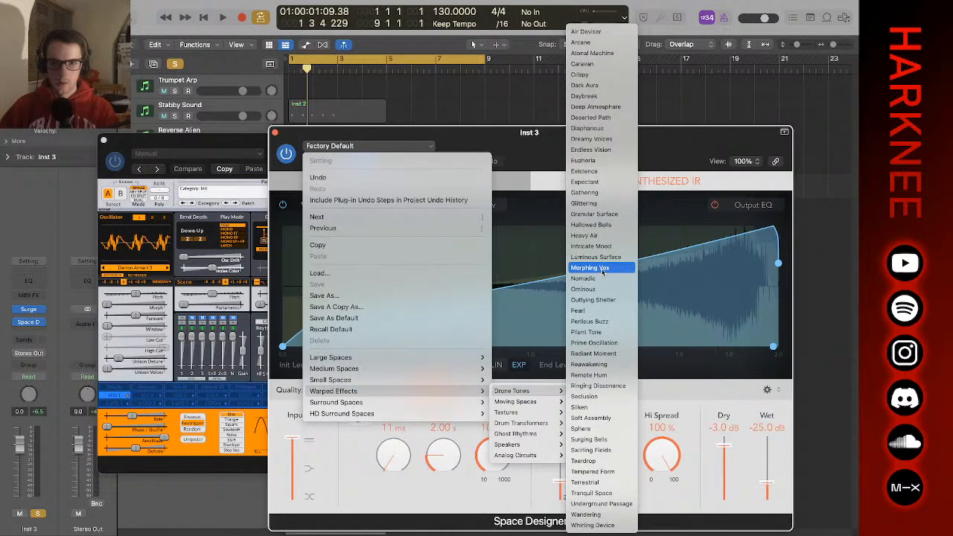
left_click(592, 225)
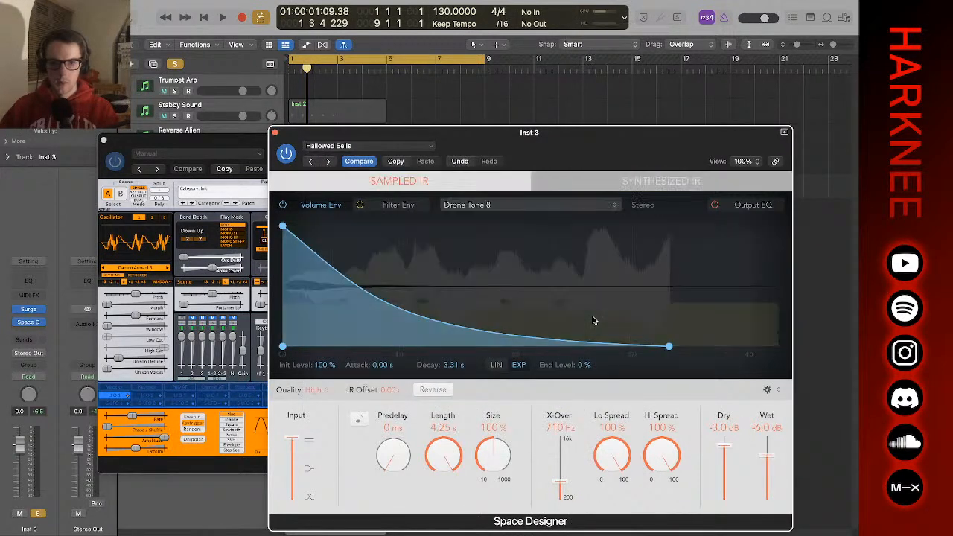
left_click(435, 389)
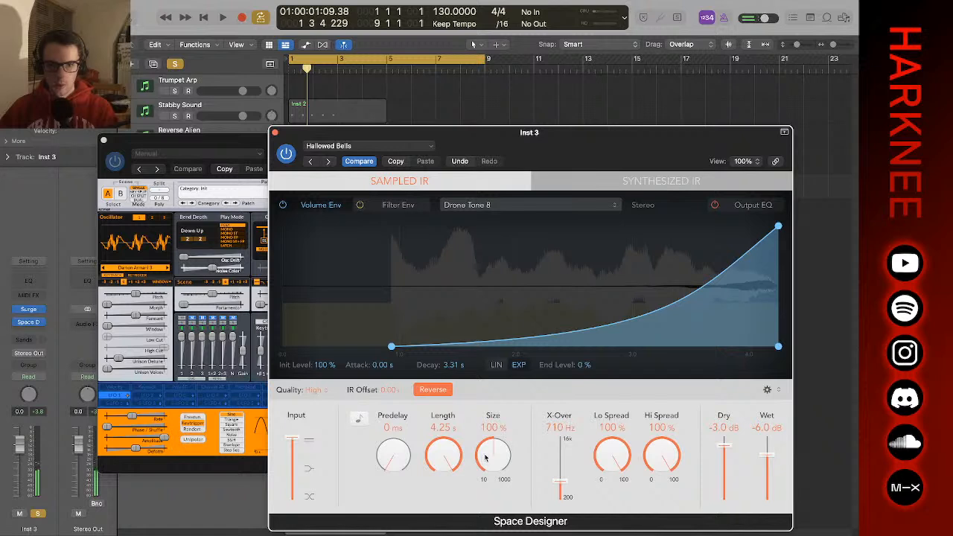
- Advance to the Heavy Air preset, reverse its impulse response, and extend the volume envelope's decay to 6.47 s
left_click(330, 161)
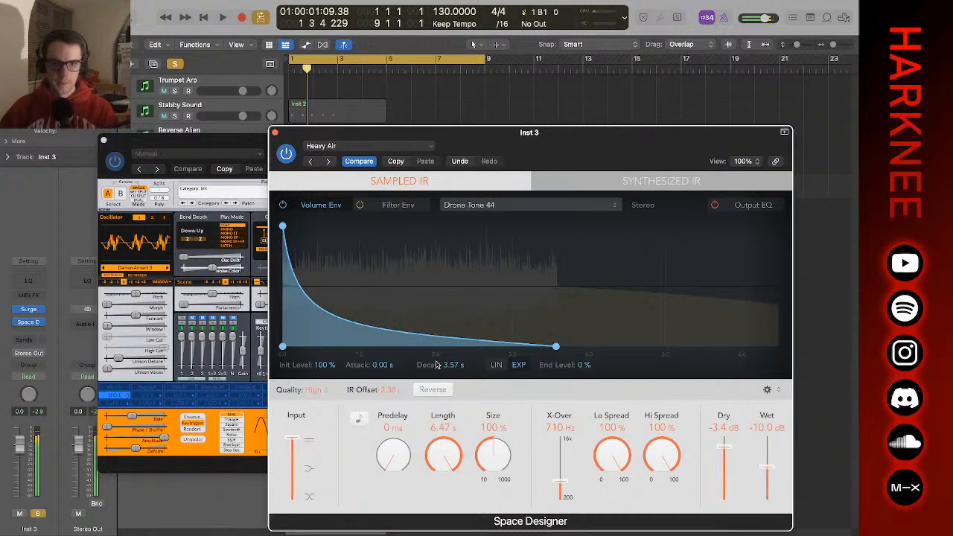
left_click(433, 390)
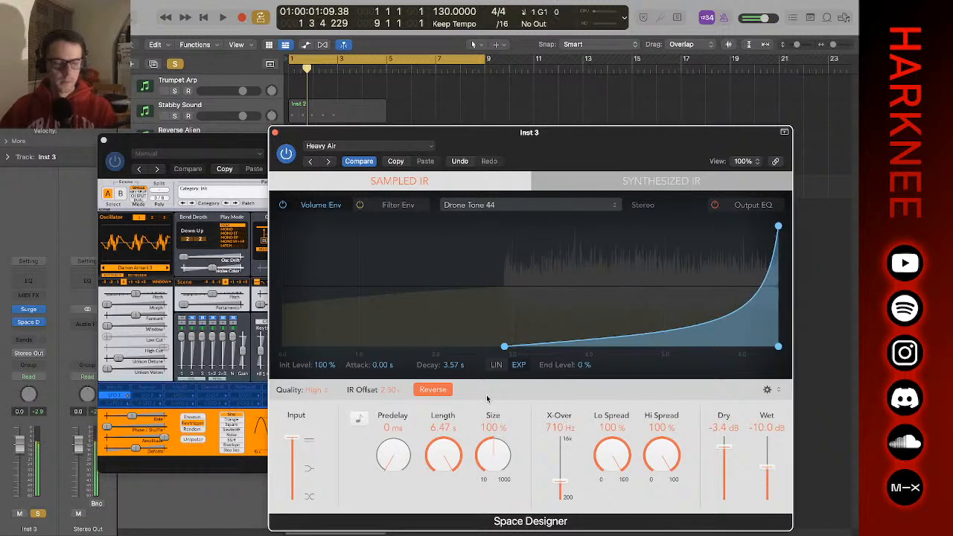
left_click_drag(504, 346, 284, 347)
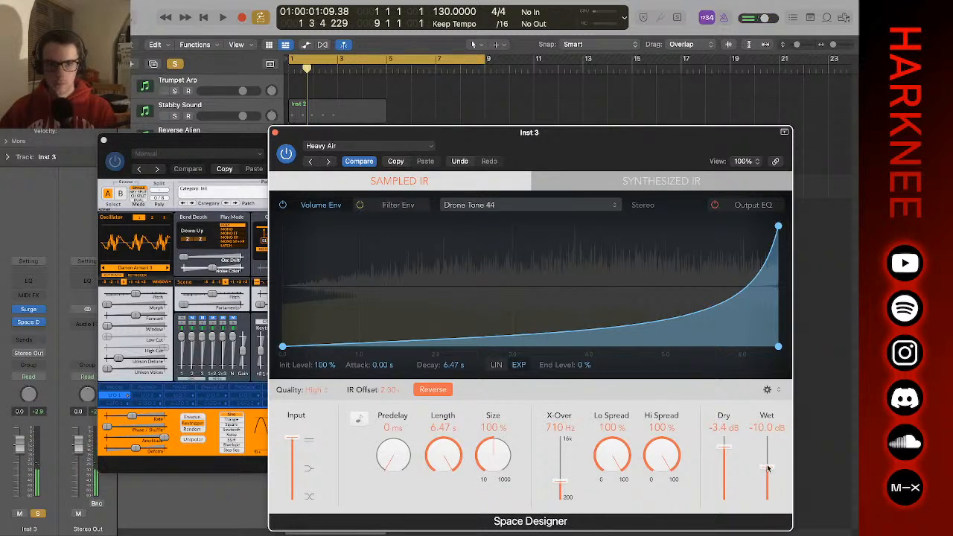
- Mute the reverb's dry signal, raise the wet level to 0.0 dB, and set the volume envelope's attack to 4.00 s
left_click_drag(722, 450, 723, 499)
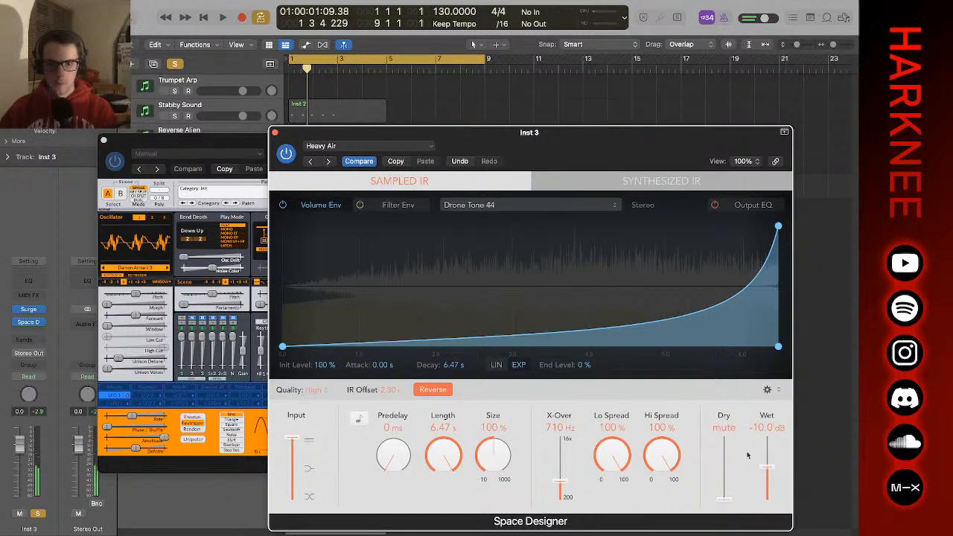
left_click_drag(770, 462, 768, 417)
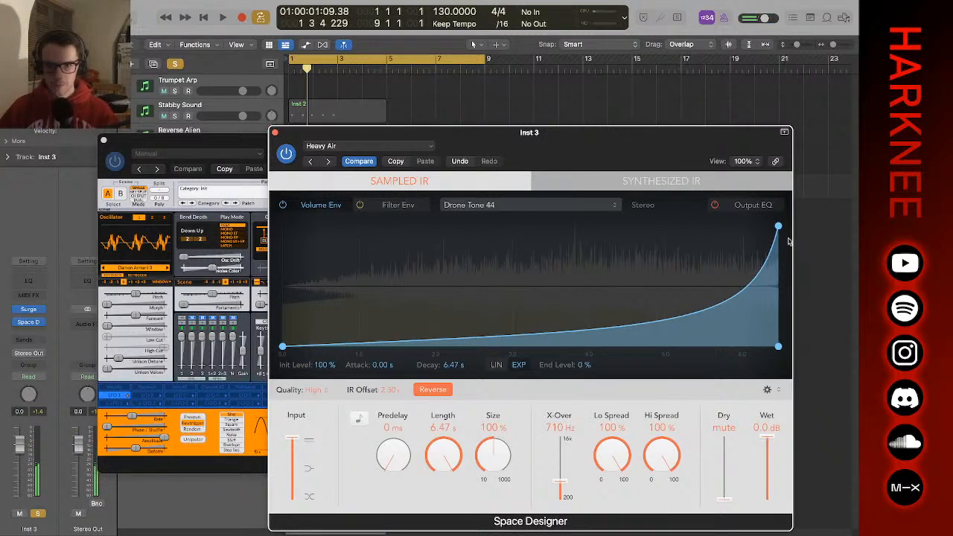
left_click_drag(778, 227, 741, 225)
left_click_drag(779, 347, 470, 347)
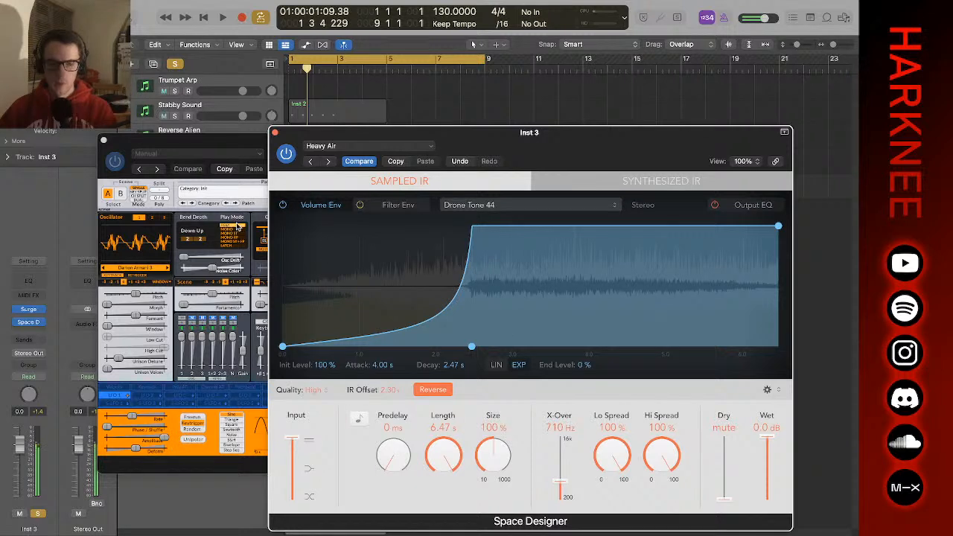
- Set the reverb length to 1.55 s, and try the Luminous Surface preset with its impulse response reversed
left_click_drag(439, 452, 464, 511)
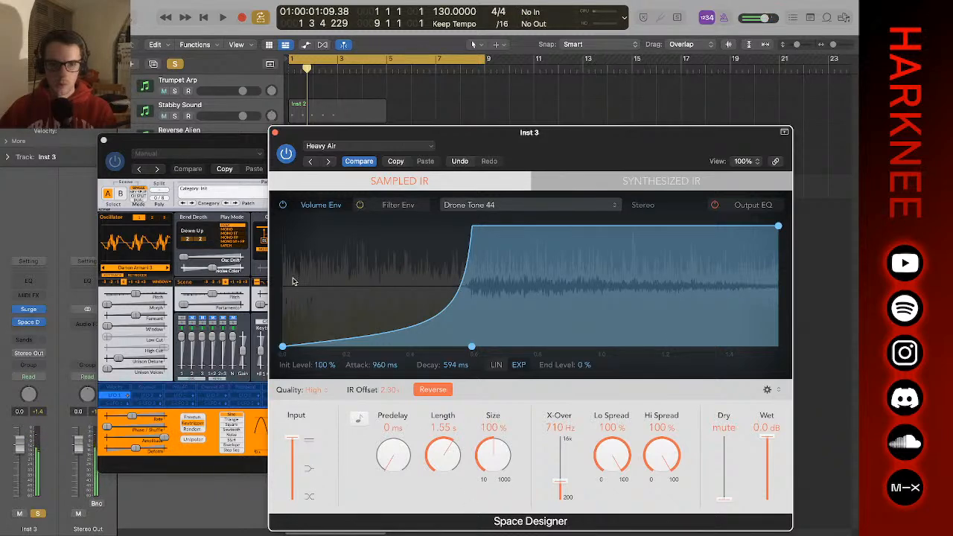
left_click(364, 148)
left_click(364, 148)
left_click(329, 162)
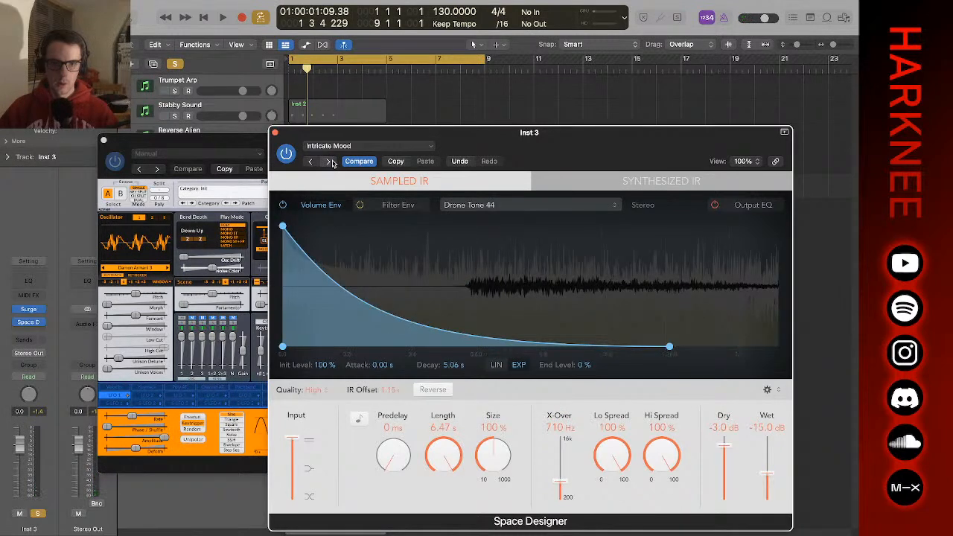
left_click(332, 162)
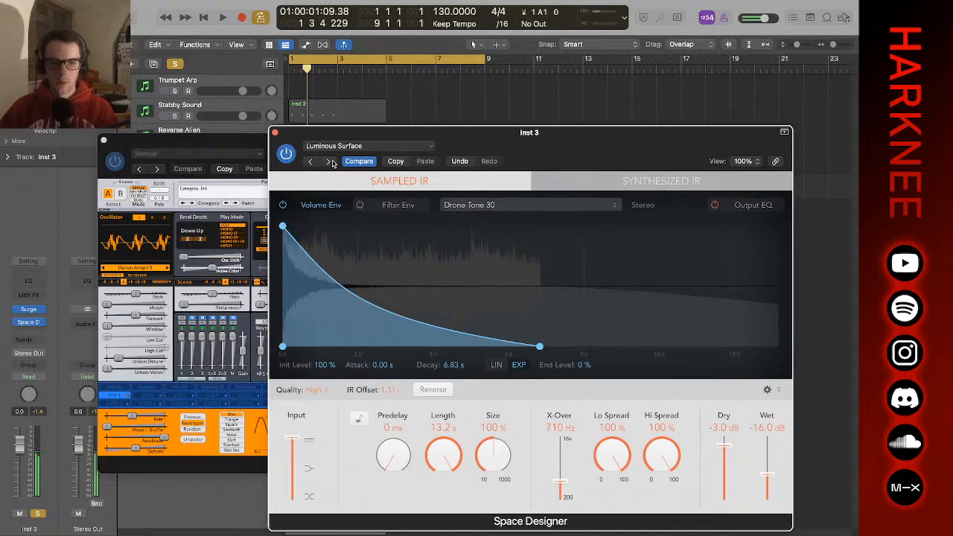
left_click(435, 390)
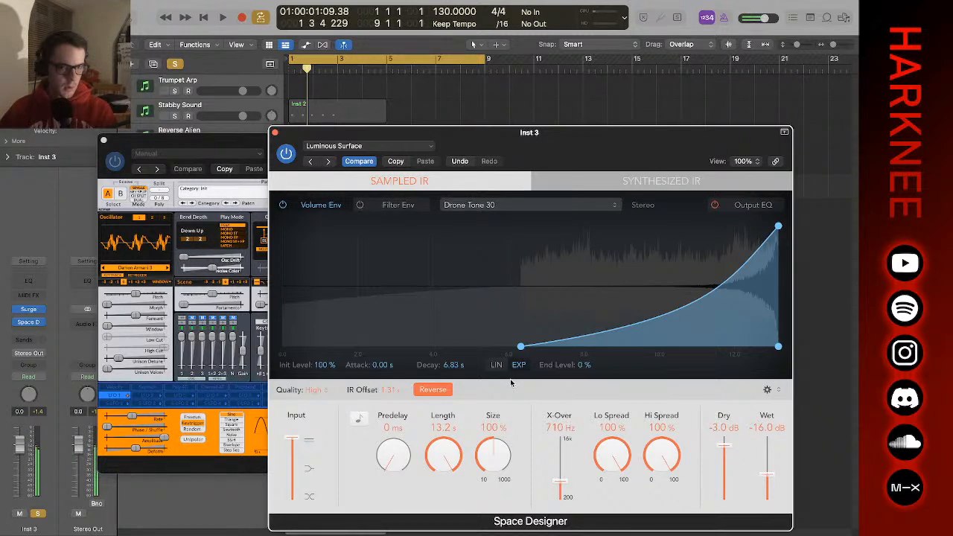
- Remove Space Designer from the audio effects of Inst 3
left_click(240, 142)
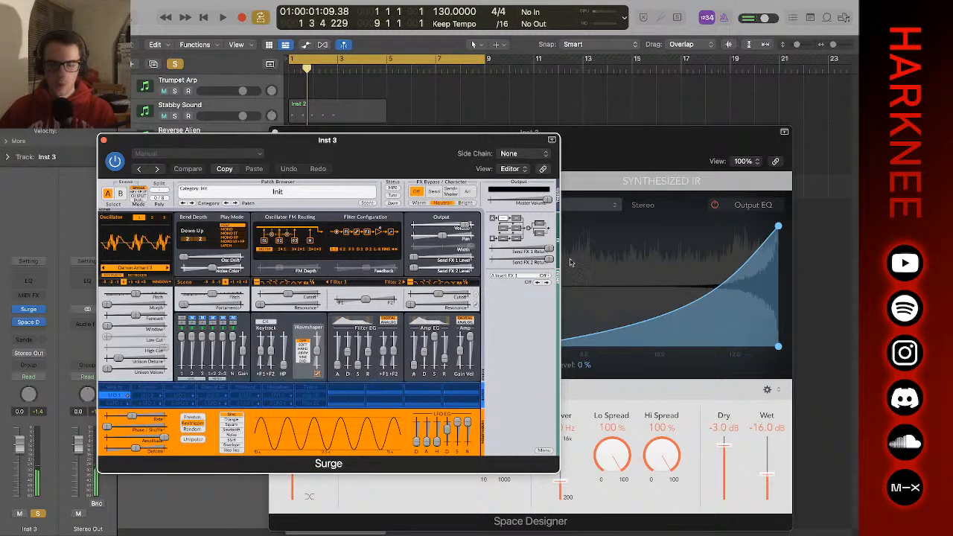
left_click(628, 161)
left_click(43, 324)
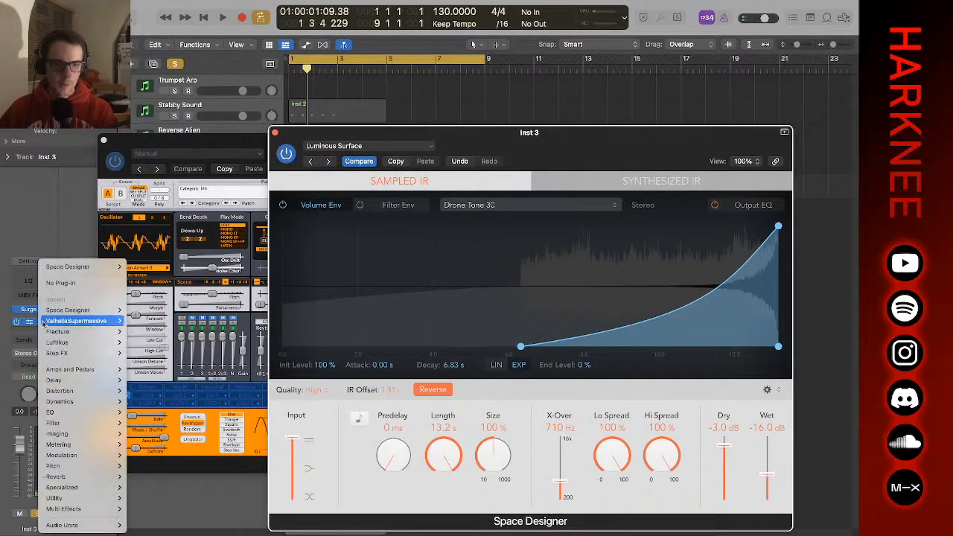
left_click(81, 286)
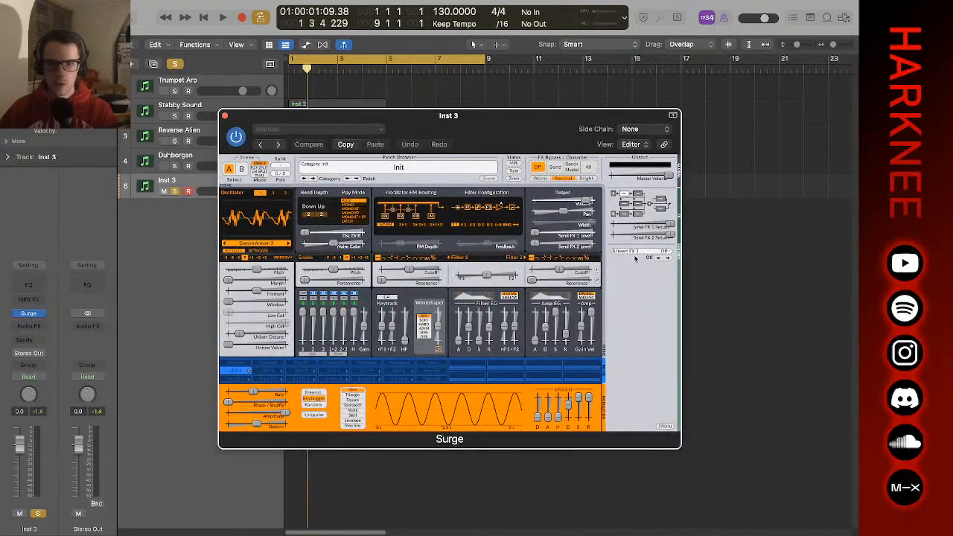
- Load the Warm Hall Reverb preset from Reverb 1's Arty presets into Surge's A Insert FX 1
left_click(636, 258)
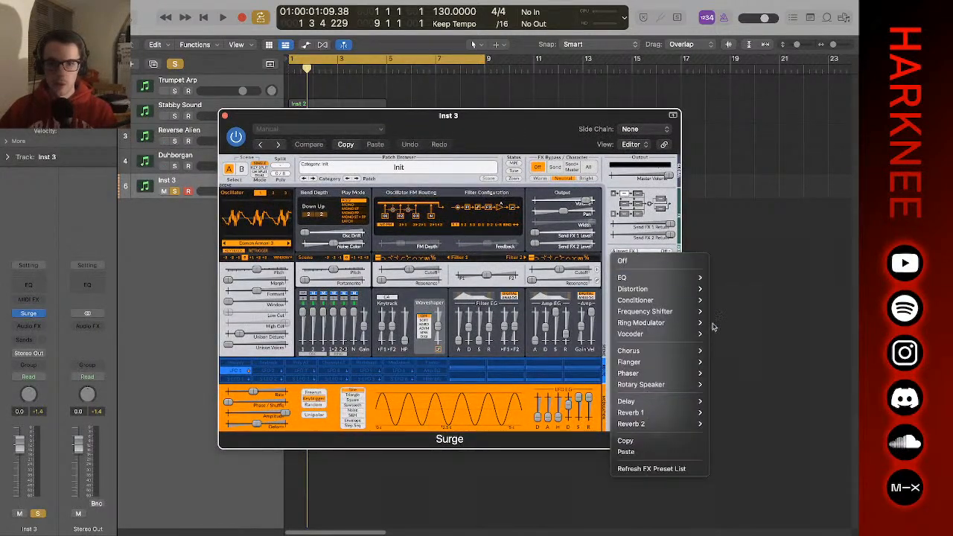
mouse_move(678, 416)
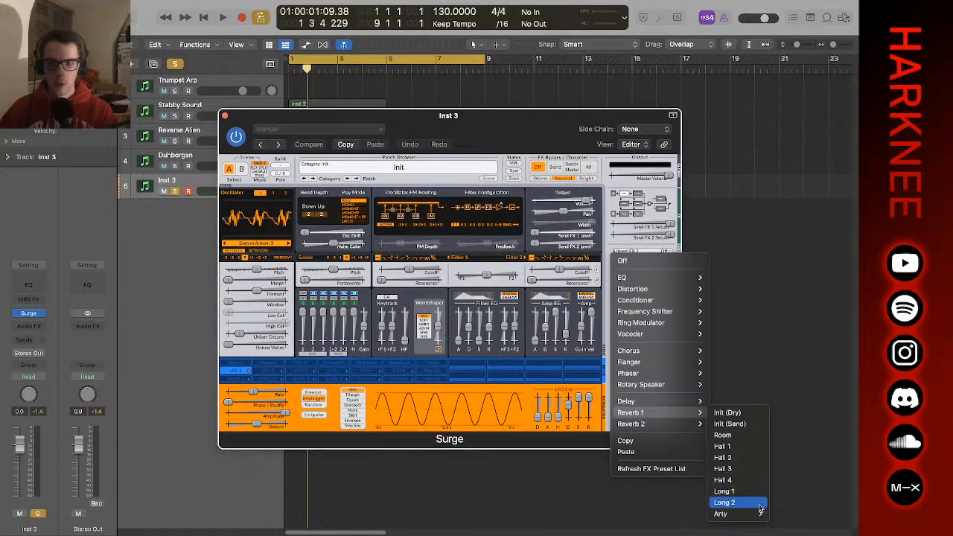
mouse_move(737, 514)
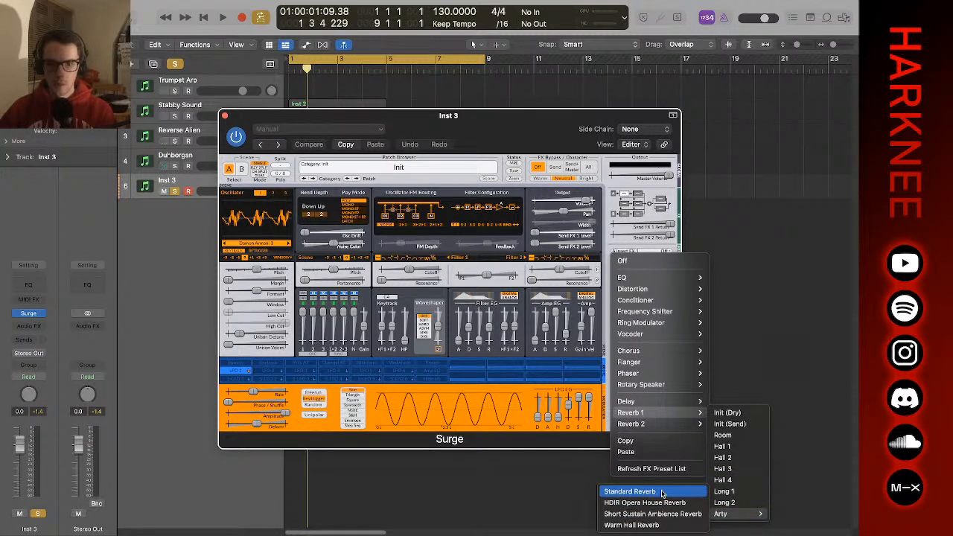
left_click(659, 526)
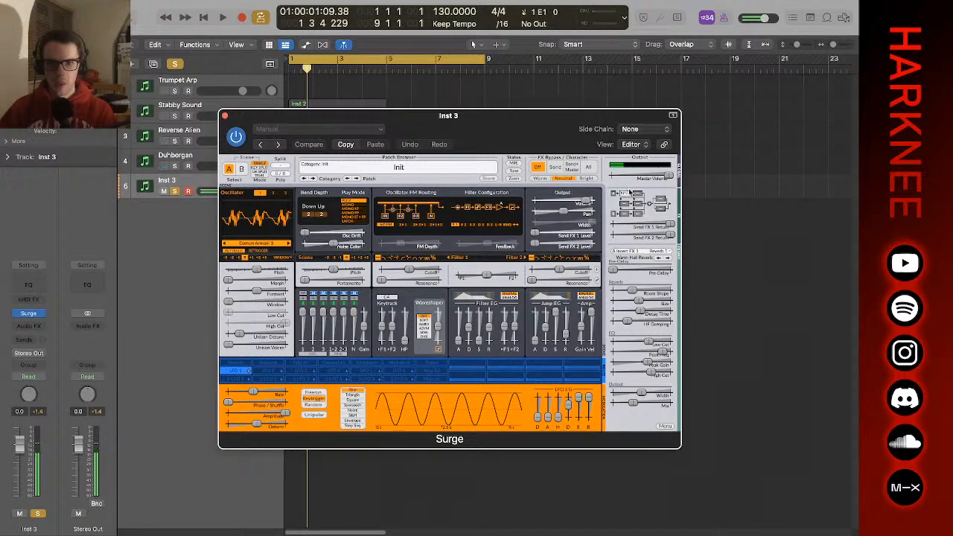
- Set A Insert FX 1 to the Ghostly Chamber preset of Reverb 2
left_click(652, 259)
mouse_move(670, 412)
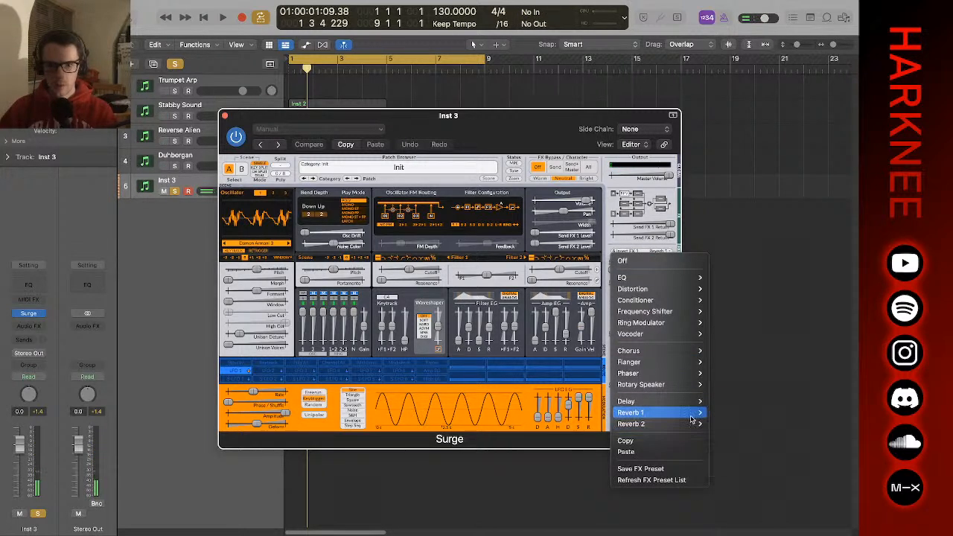
mouse_move(689, 427)
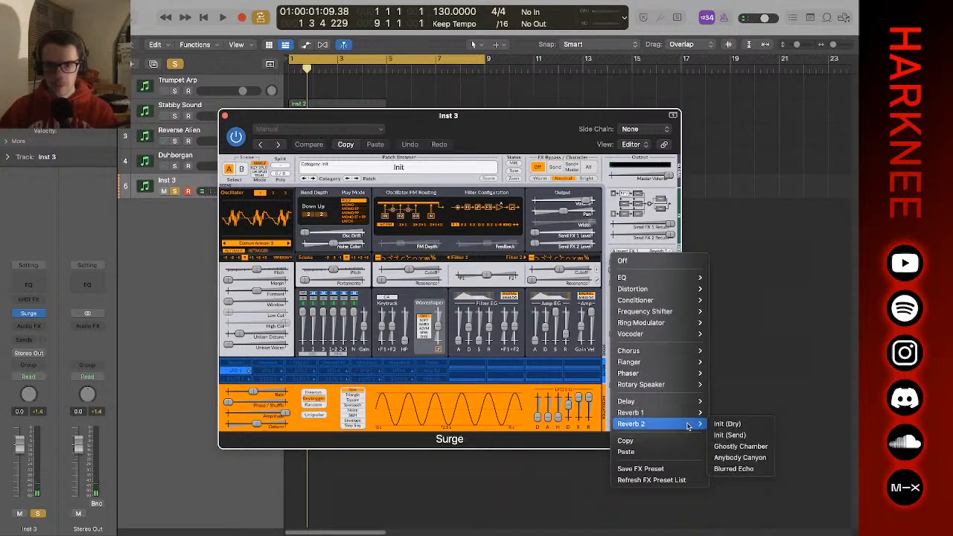
left_click(741, 446)
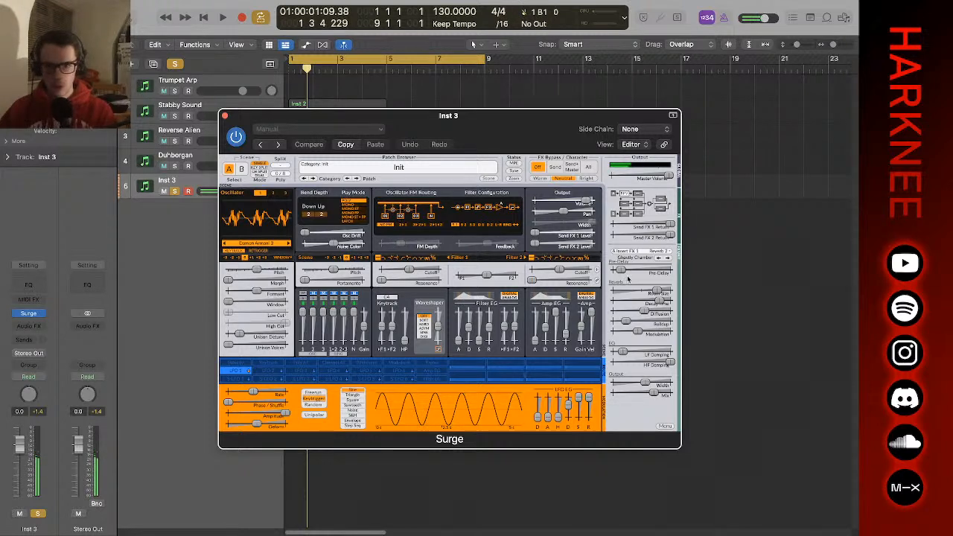
- Raise the amp envelope's decay to maximum, and increase oscillator 1's window, unison detune and unison voices
left_click_drag(620, 273, 619, 273)
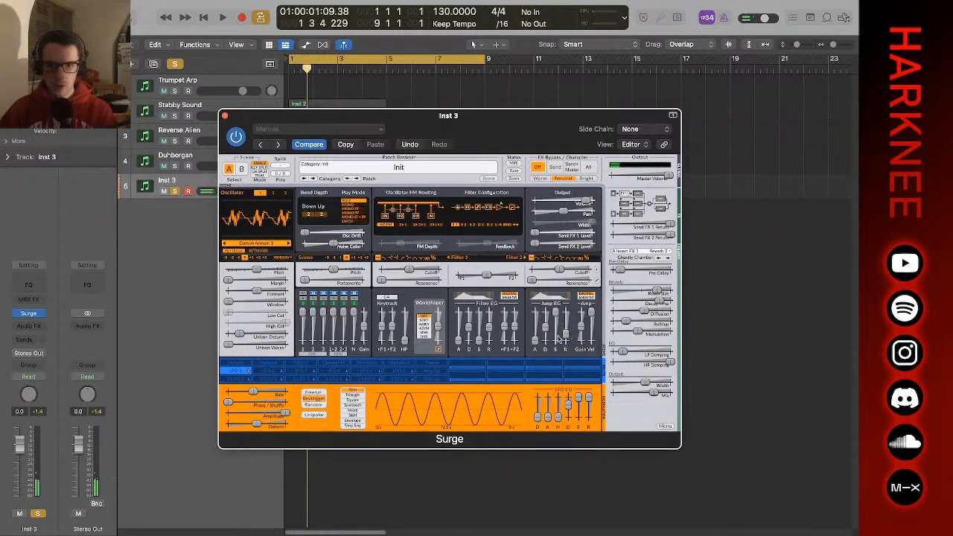
left_click_drag(548, 332, 548, 316)
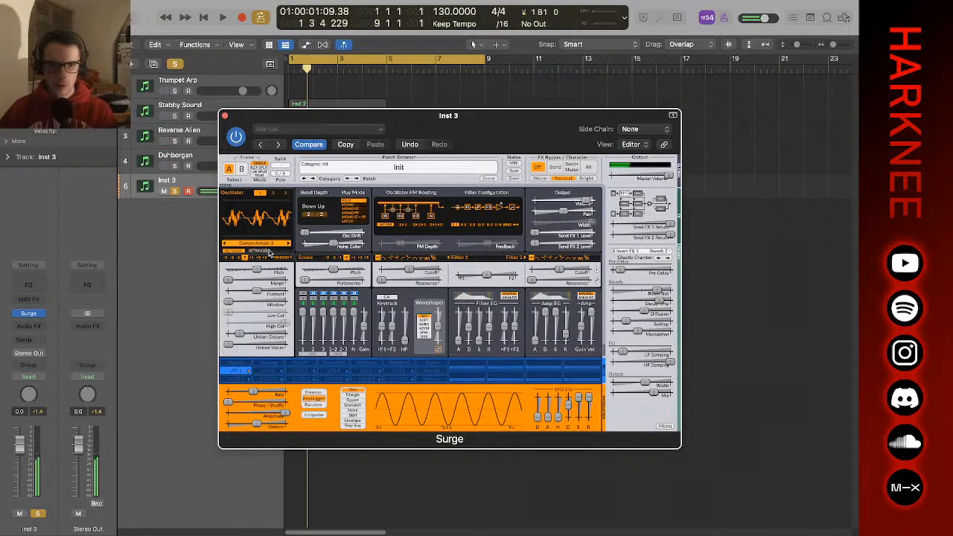
left_click_drag(228, 306, 253, 336)
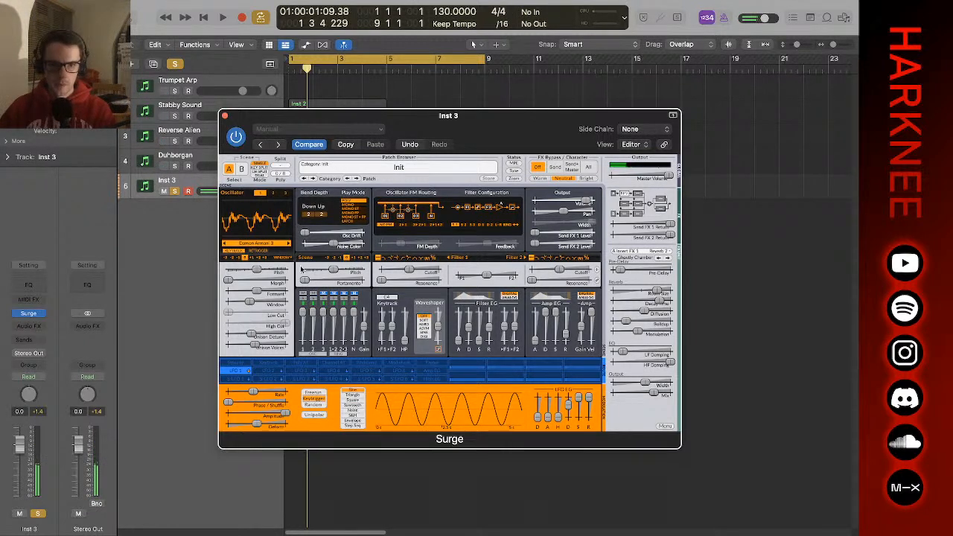
- Show oscillator 2, raise filter 1's resonance, and modulate filter 1's cutoff downward with LFO 1
left_click(271, 193)
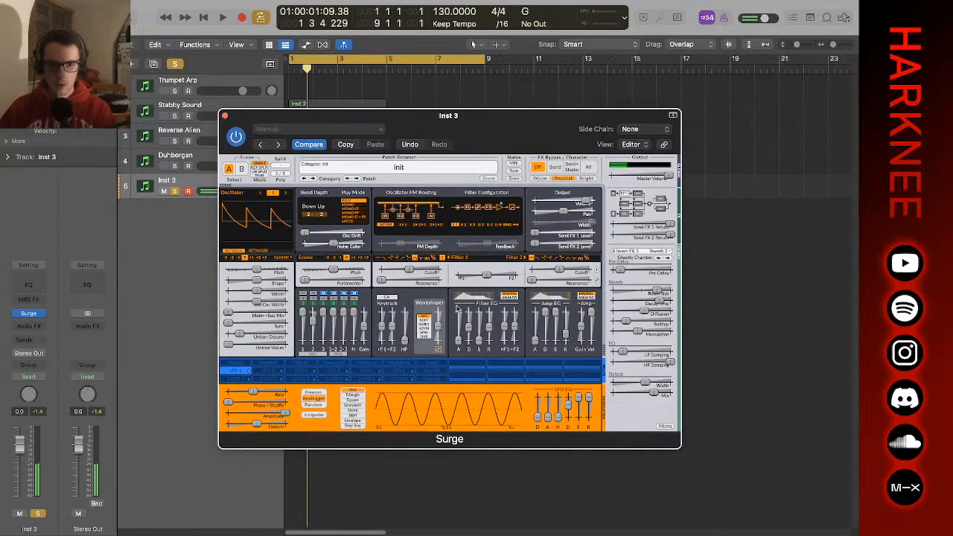
left_click_drag(382, 280, 404, 274)
left_click(241, 378)
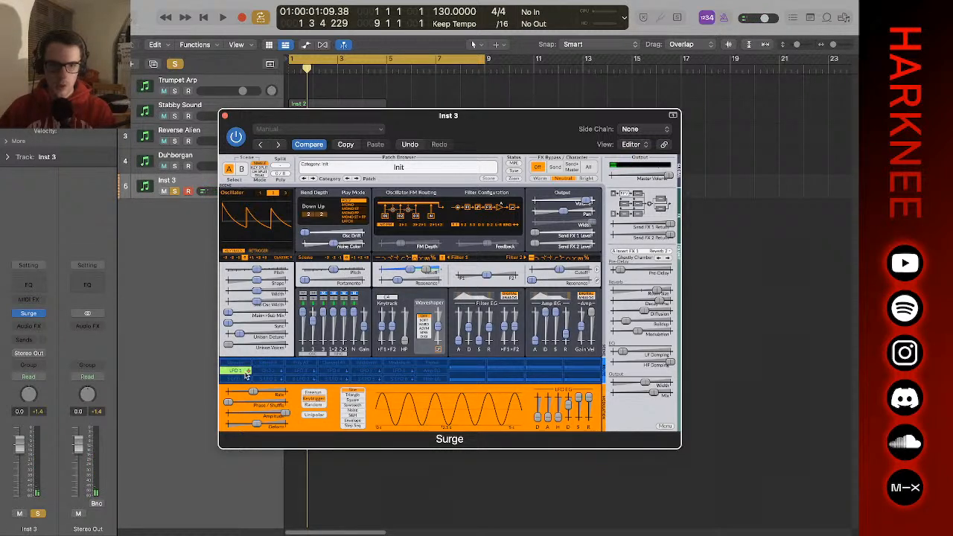
left_click(237, 371)
- Switch LFO 1 to Freerun and slow its rate to roughly one sine cycle across the display
left_click(313, 392)
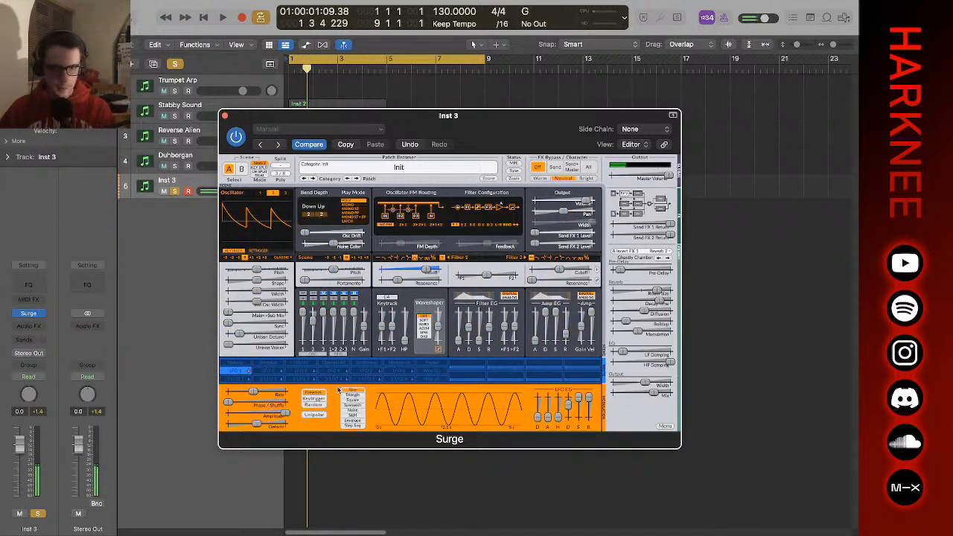
left_click_drag(259, 394, 146, 396)
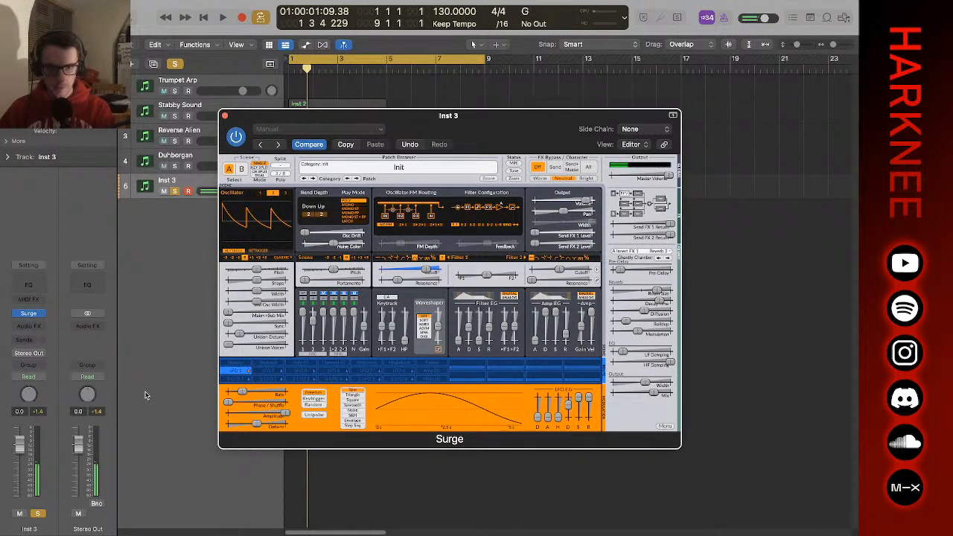
- Deepen LFO 1's downward modulation of filter 1's cutoff, and lower the base cutoff slightly
left_click(235, 370)
left_click_drag(406, 273, 365, 282)
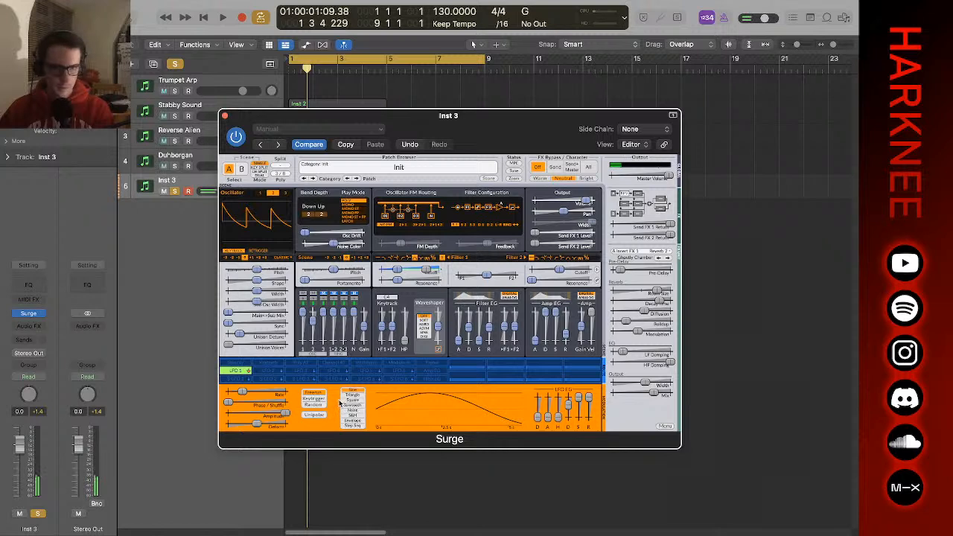
left_click(246, 373)
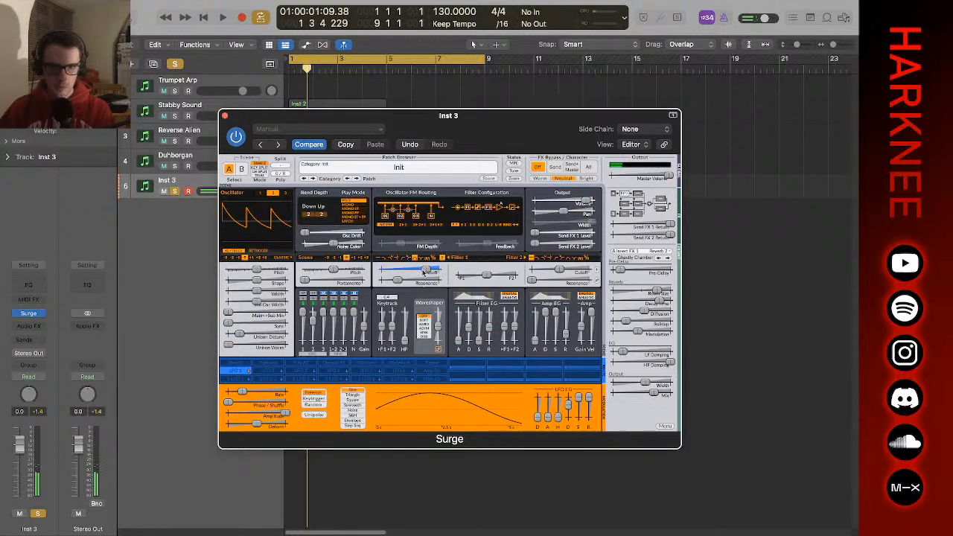
left_click_drag(423, 272, 384, 278)
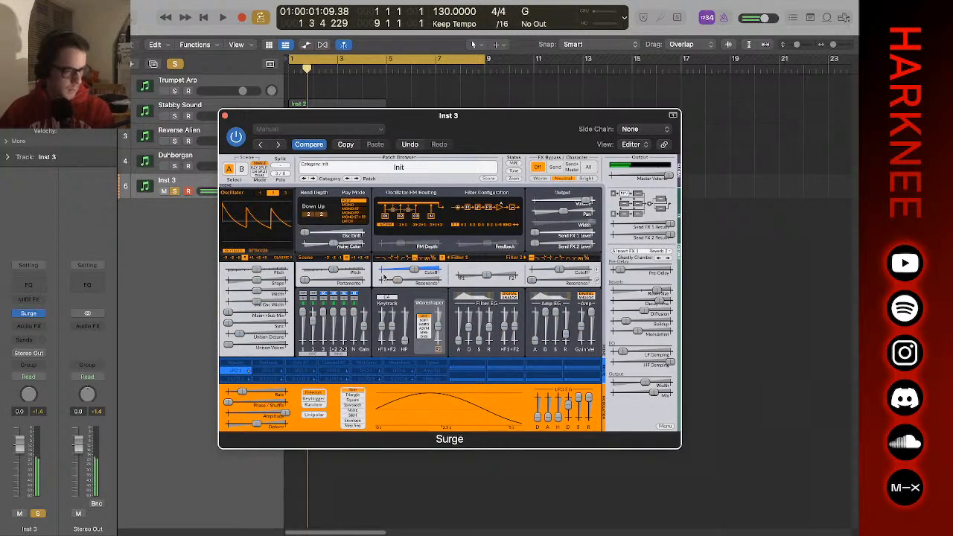
- Lengthen the amp envelope's release and attack, and increase filter 1's resonance and oscillator 2's Main-Sub Mix
left_click_drag(575, 340, 571, 312)
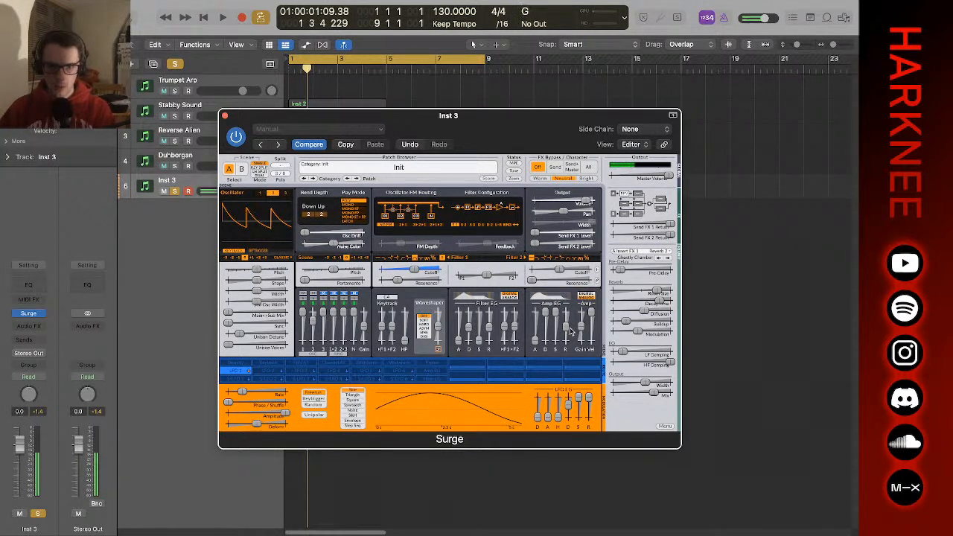
left_click_drag(533, 345, 543, 314)
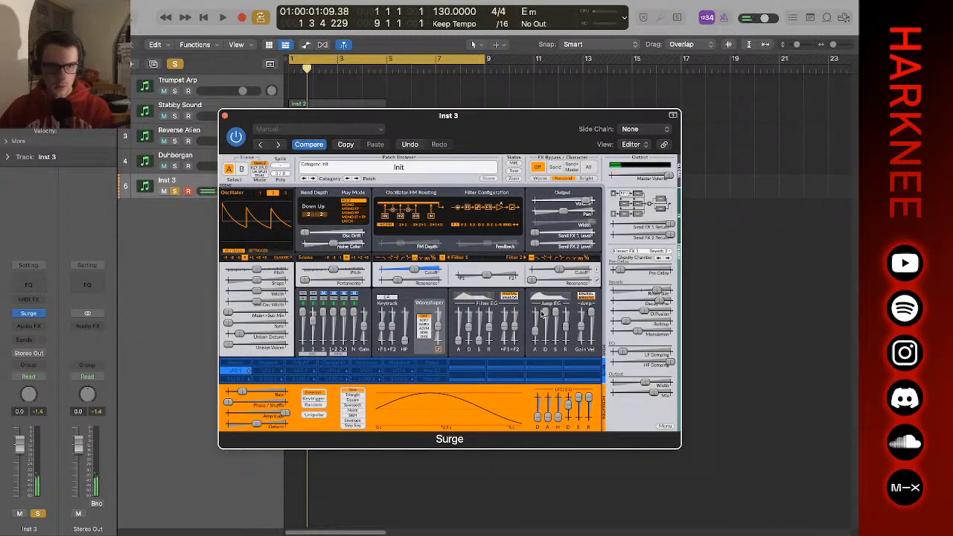
left_click_drag(398, 283, 404, 282)
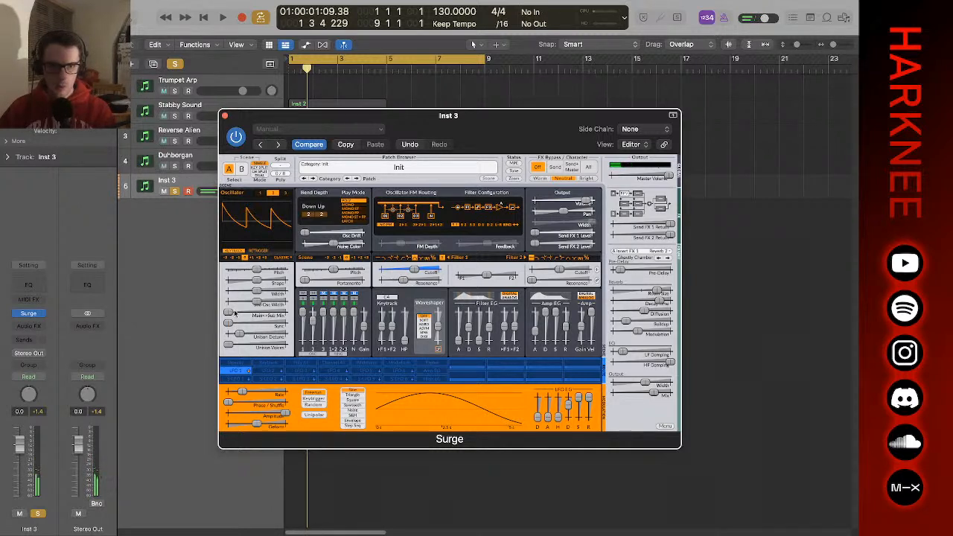
left_click_drag(235, 315, 319, 317)
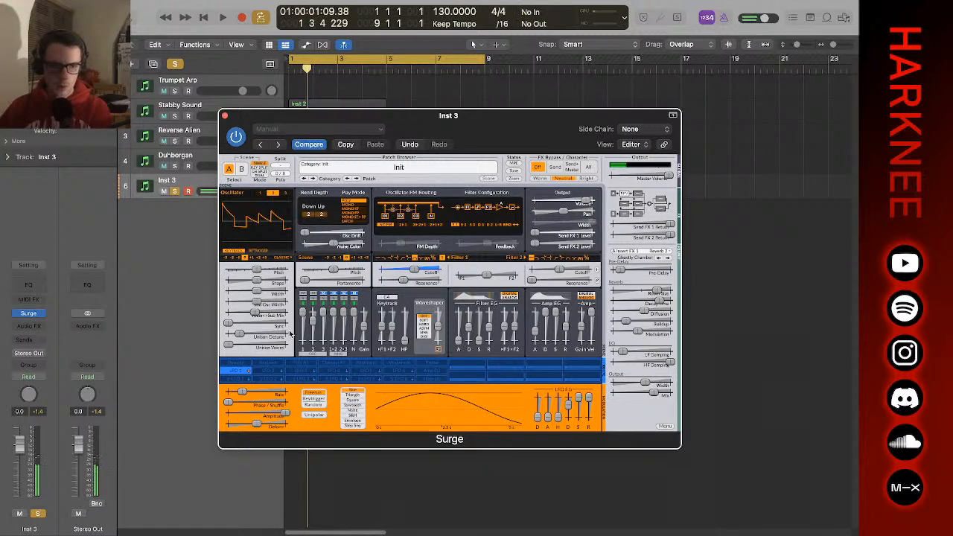
- Try the Wide 1/8 delay preset in A Insert FX 2, and turn that effect slot off
left_click(639, 195)
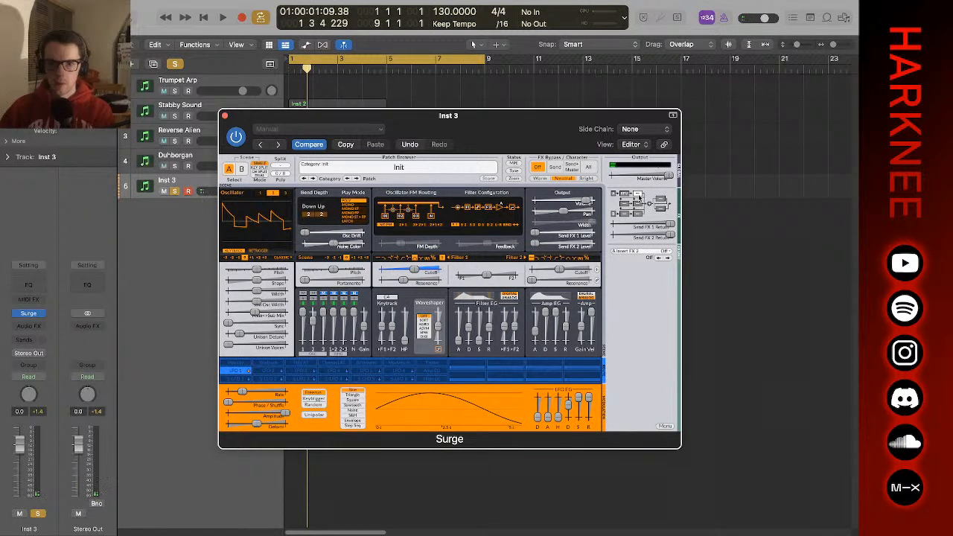
left_click(624, 252)
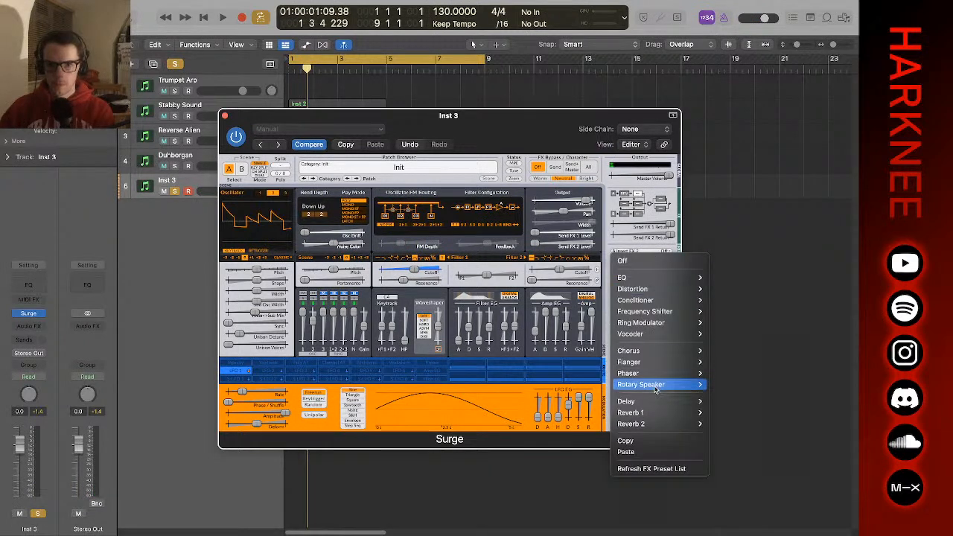
mouse_move(655, 401)
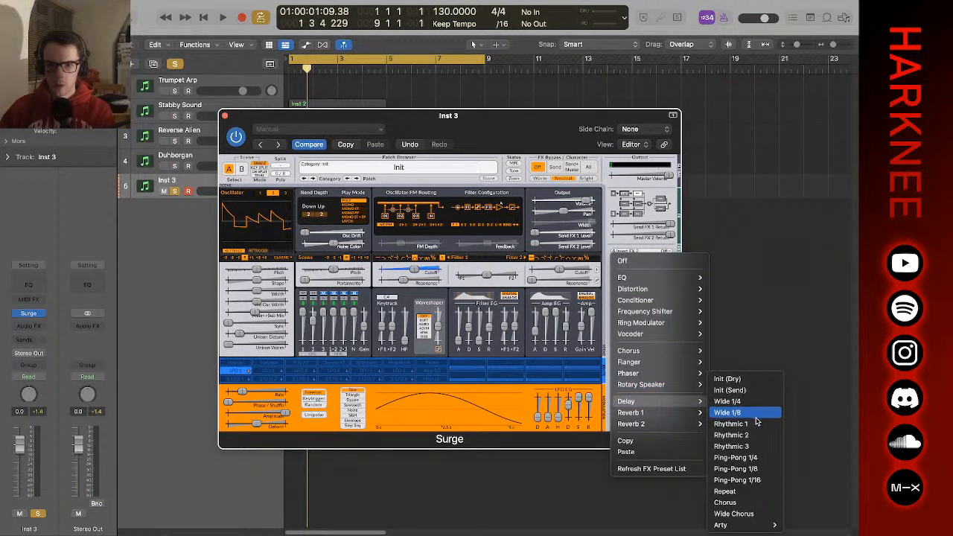
left_click(758, 413)
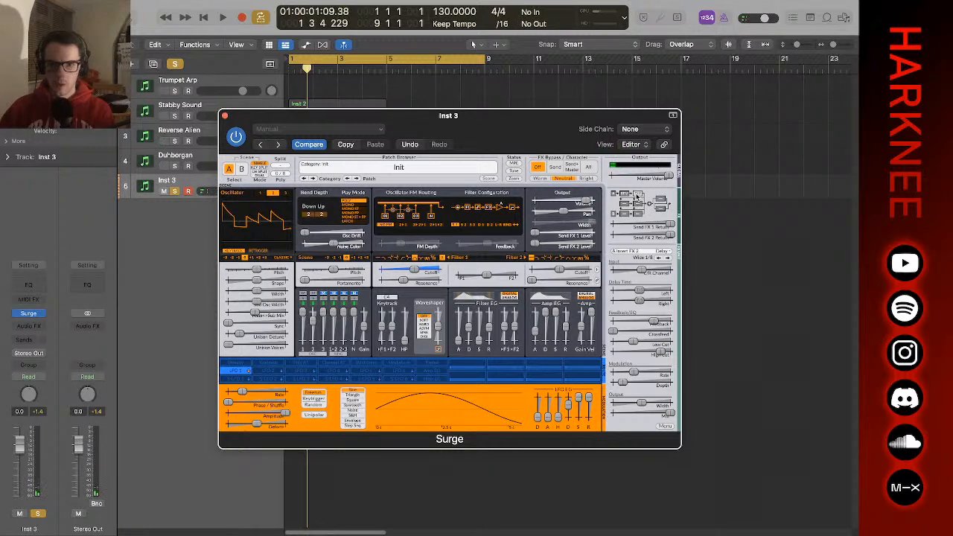
left_click(638, 255)
left_click(642, 262)
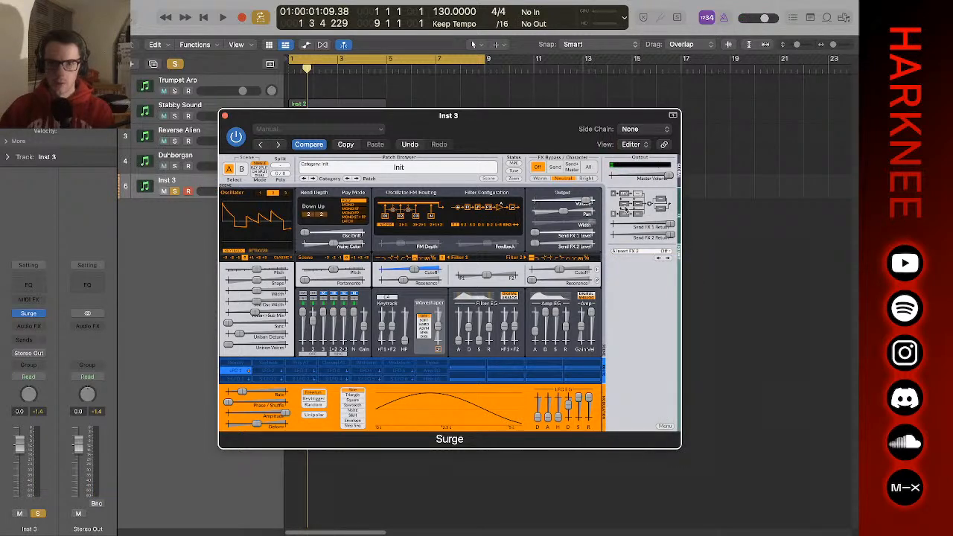
- Lower the mix of the Ghostly Chamber reverb in A Insert FX 1 and raise its LF damping
left_click(626, 195)
left_click_drag(655, 396, 720, 398)
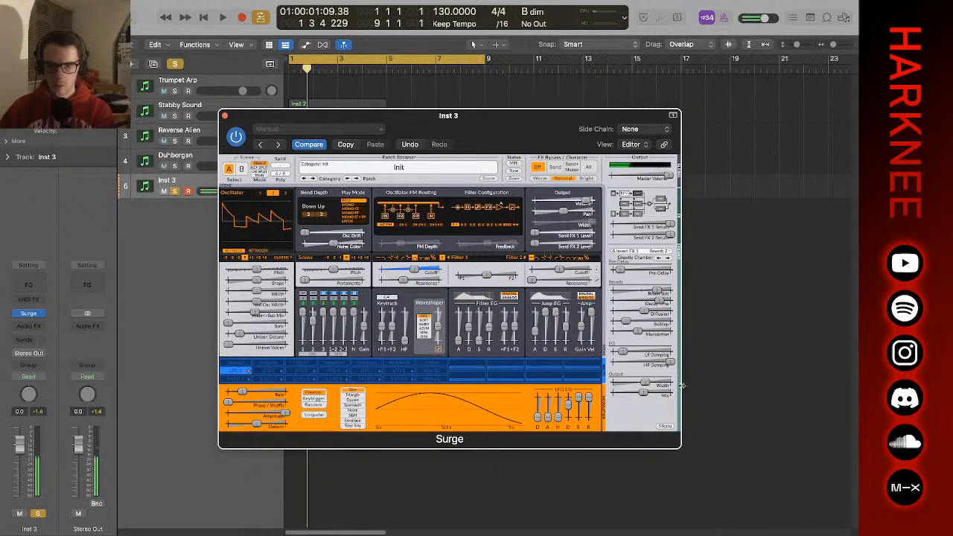
left_click_drag(623, 353, 639, 353)
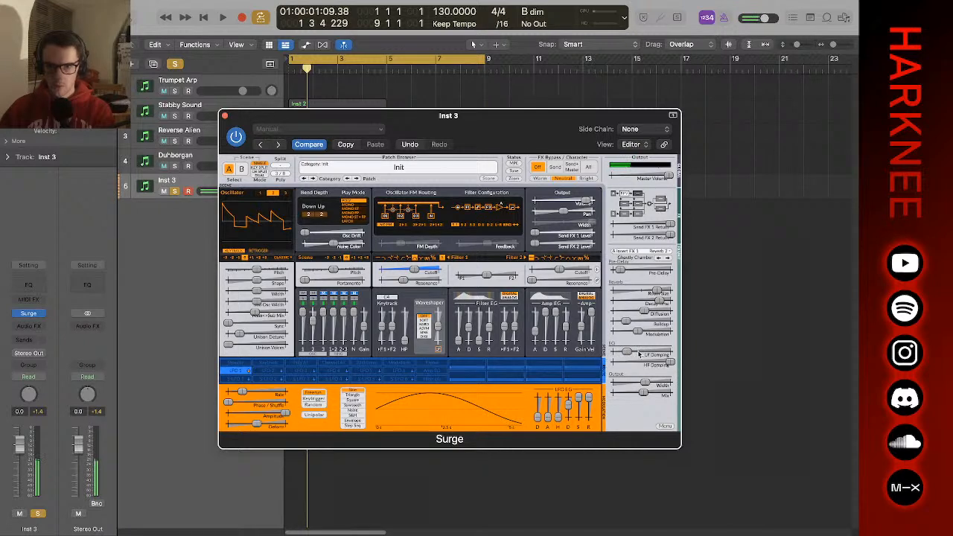
- Try the next reverb preset in A Insert FX 1, reload Ghostly Chamber, and raise oscillator 2's Shape
left_click_drag(626, 322, 613, 322)
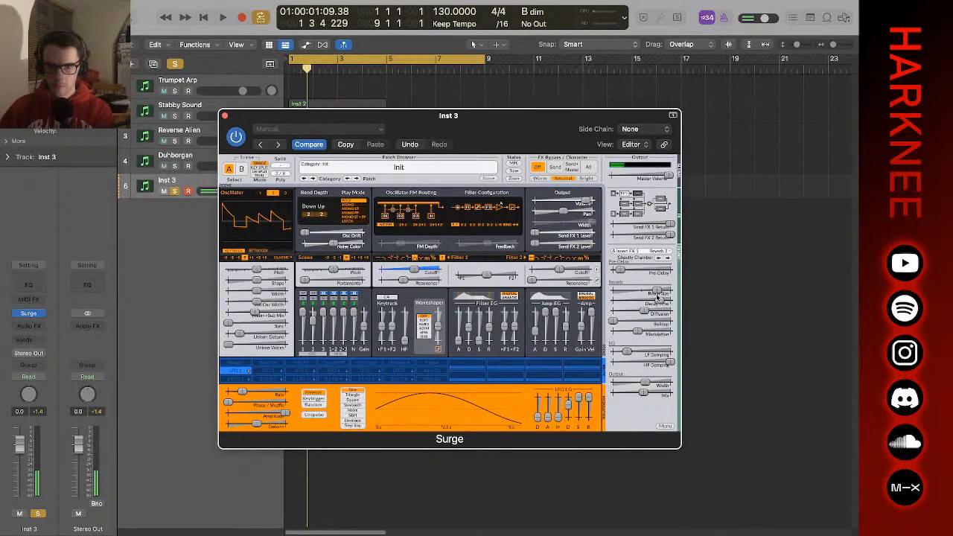
left_click_drag(658, 292, 664, 291)
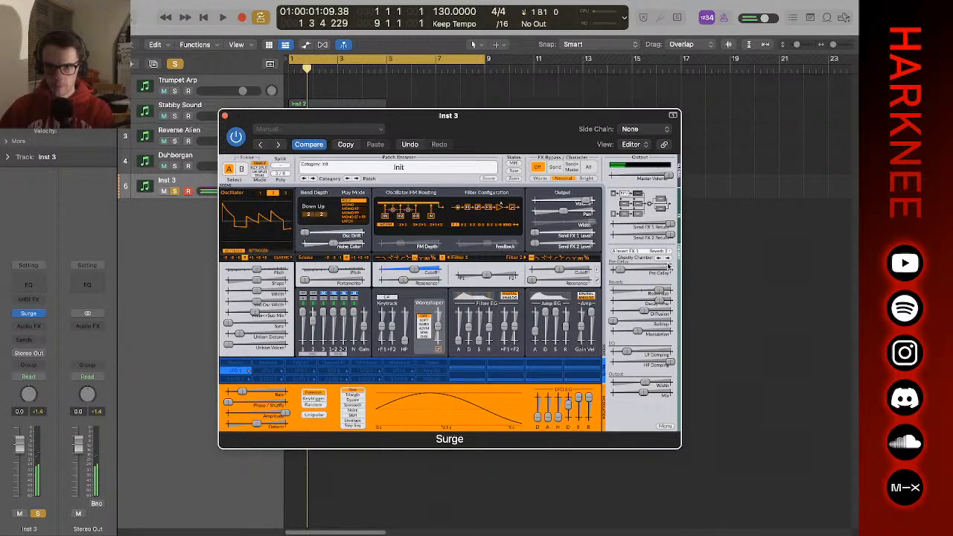
left_click(669, 258)
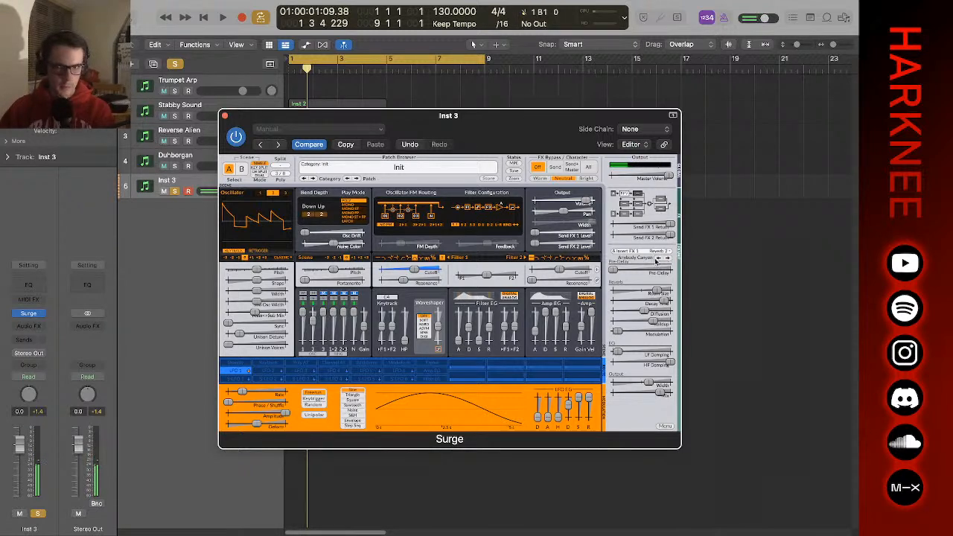
left_click(659, 259)
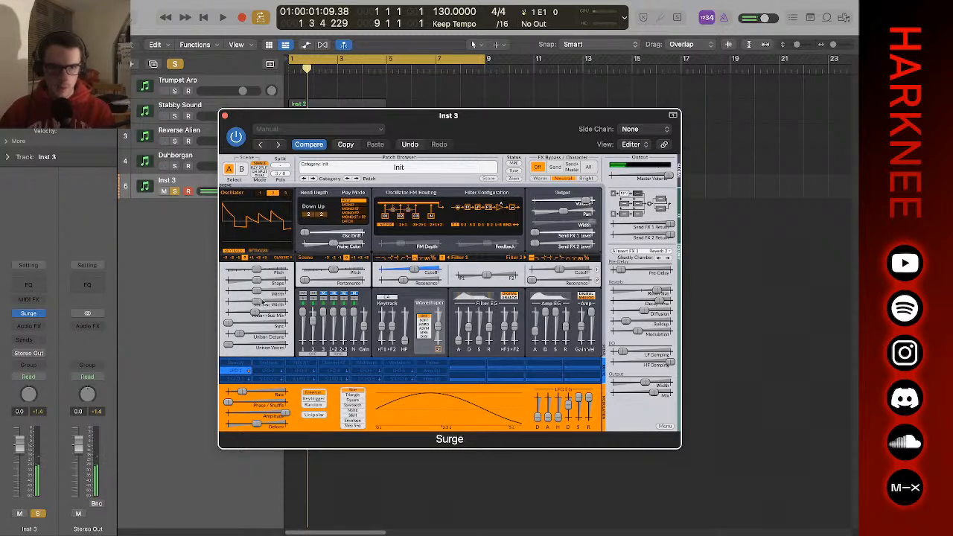
left_click_drag(259, 282, 322, 286)
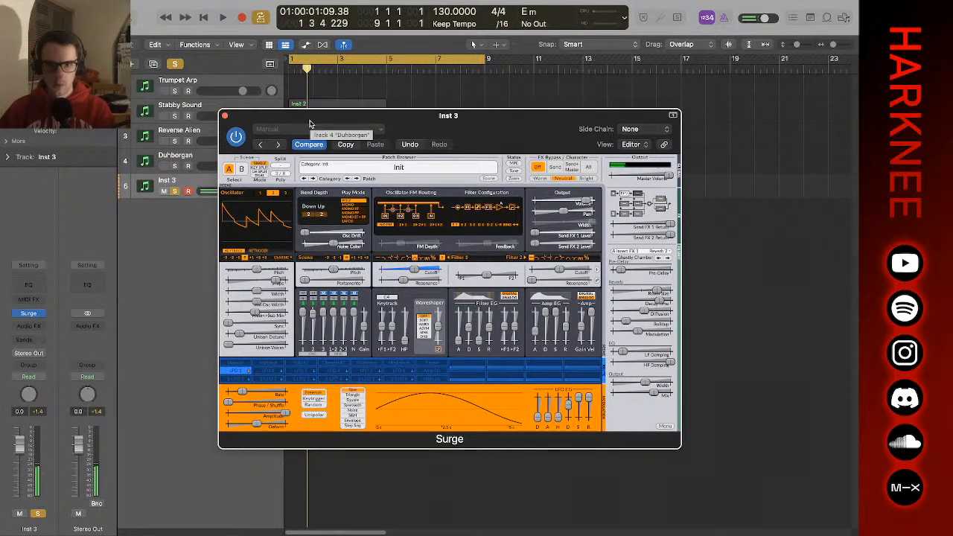
- Rename the Inst 3 track as Dubghost and close its Surge window
double_click(167, 180)
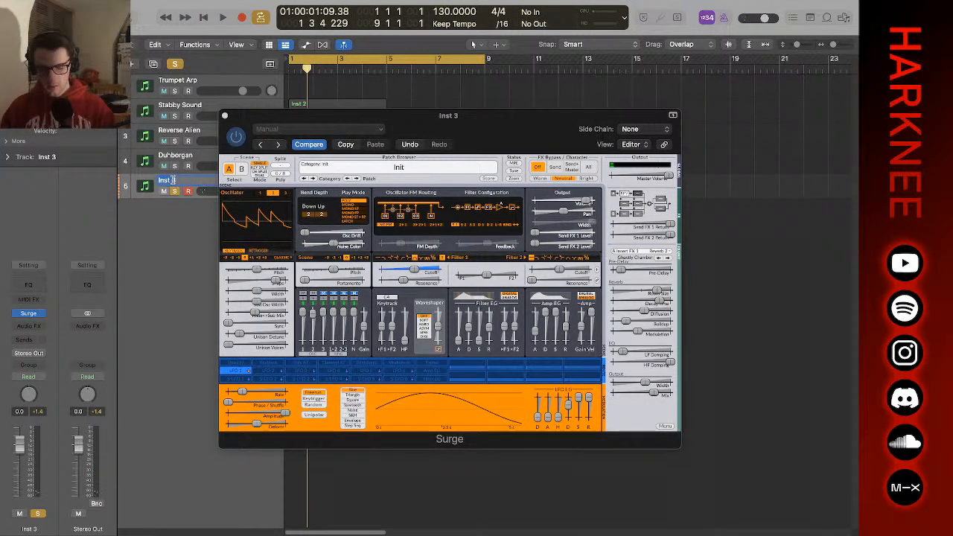
type("Dubghost")
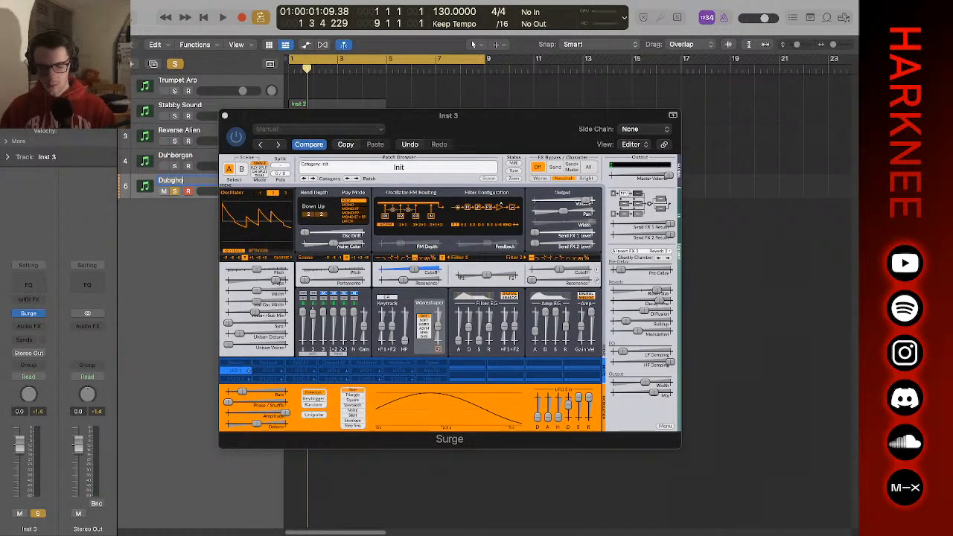
key("Return")
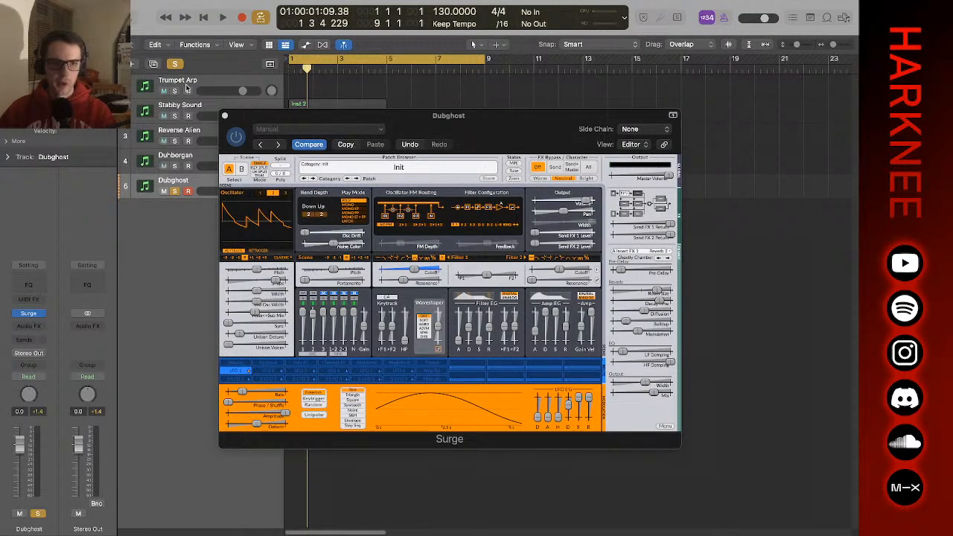
left_click(224, 116)
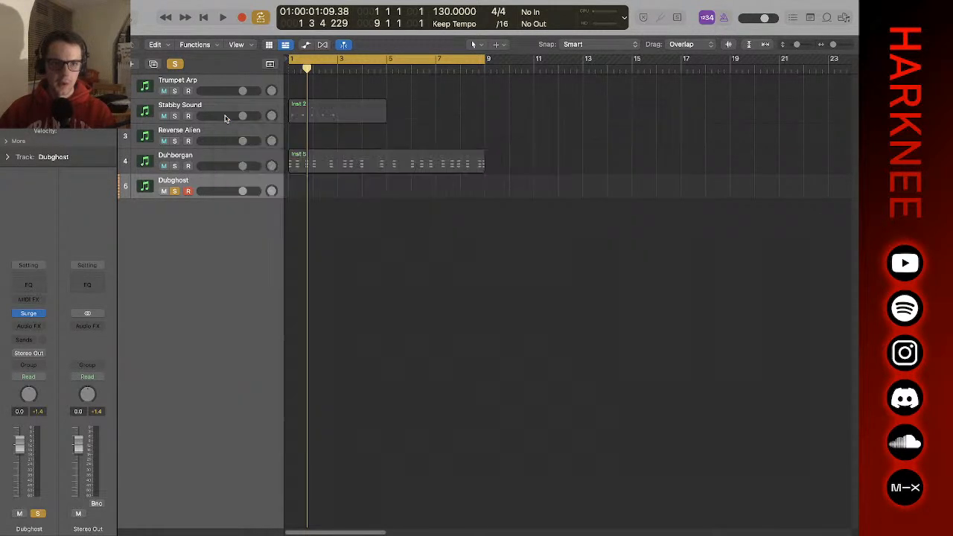
- Turn off Dubghost's solo, and audition the Trumpet Arp track while viewing its Surge settings
left_click(191, 86)
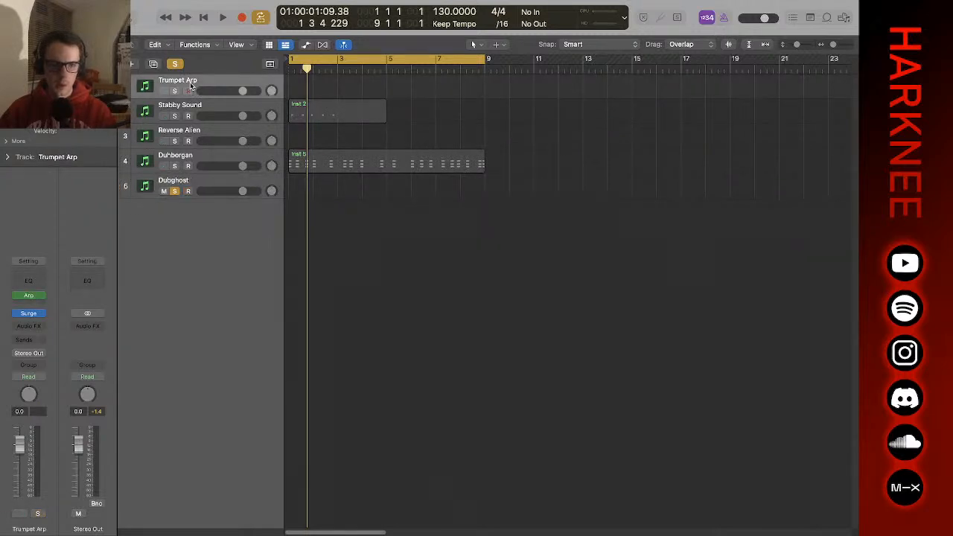
left_click(174, 192)
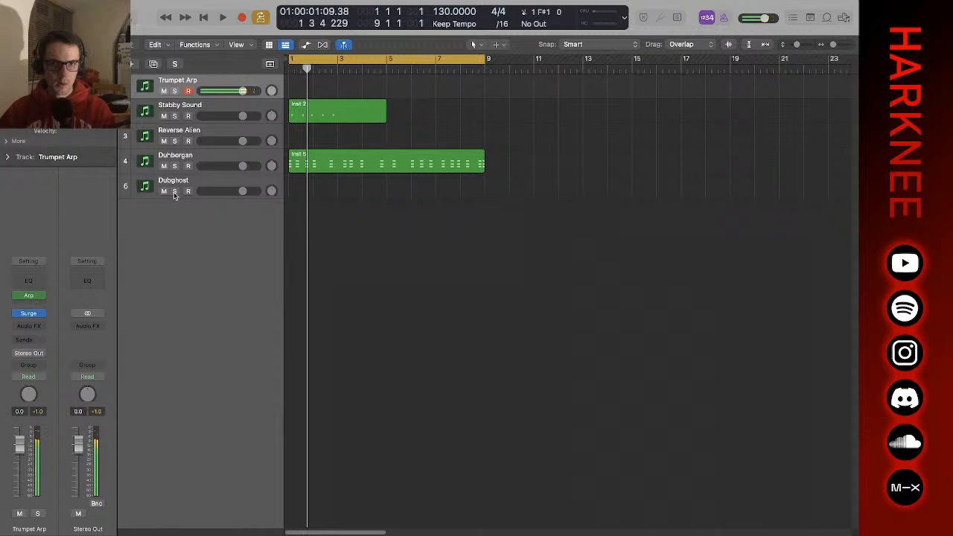
left_click(37, 314)
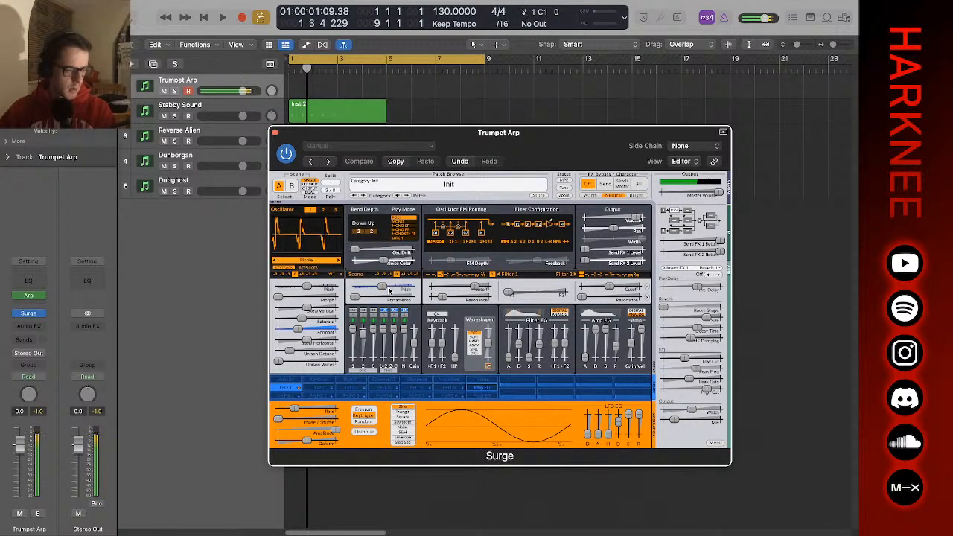
left_click(274, 132)
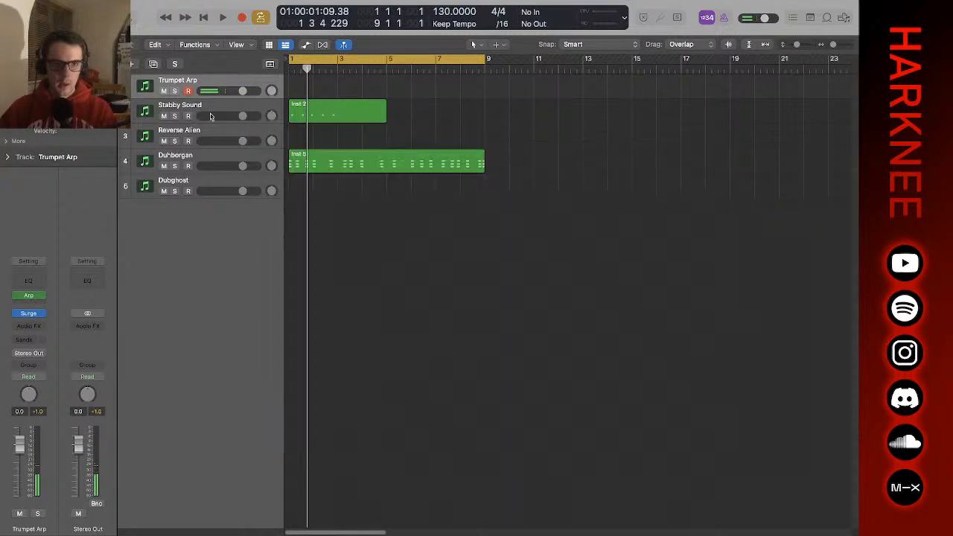
- Solo the Stabby Sound track and audition its region from the project start
left_click(186, 108)
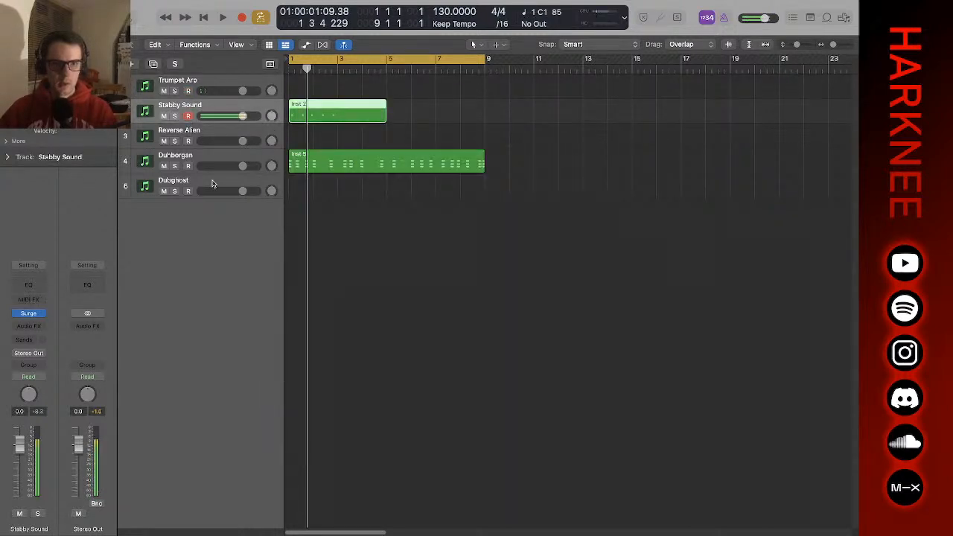
key("Return")
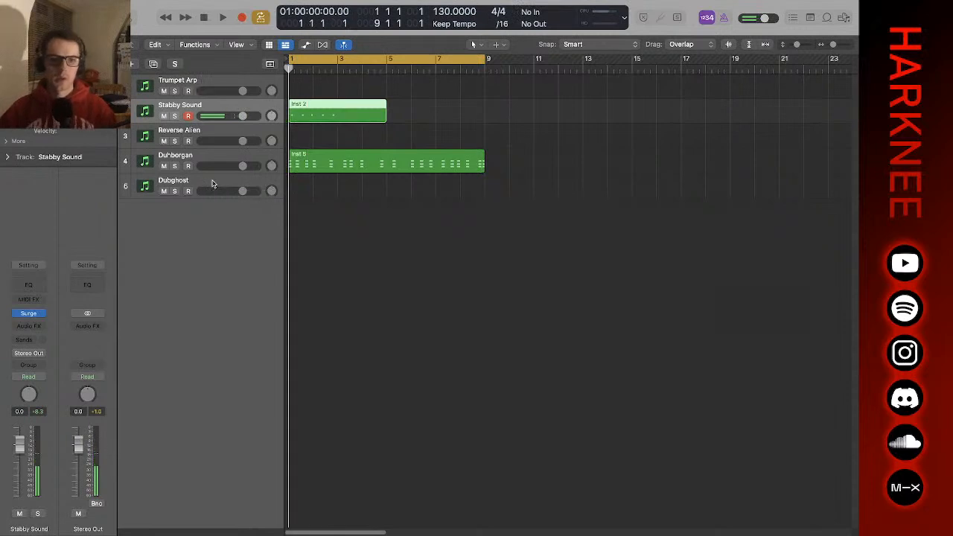
left_click(175, 115)
key("space")
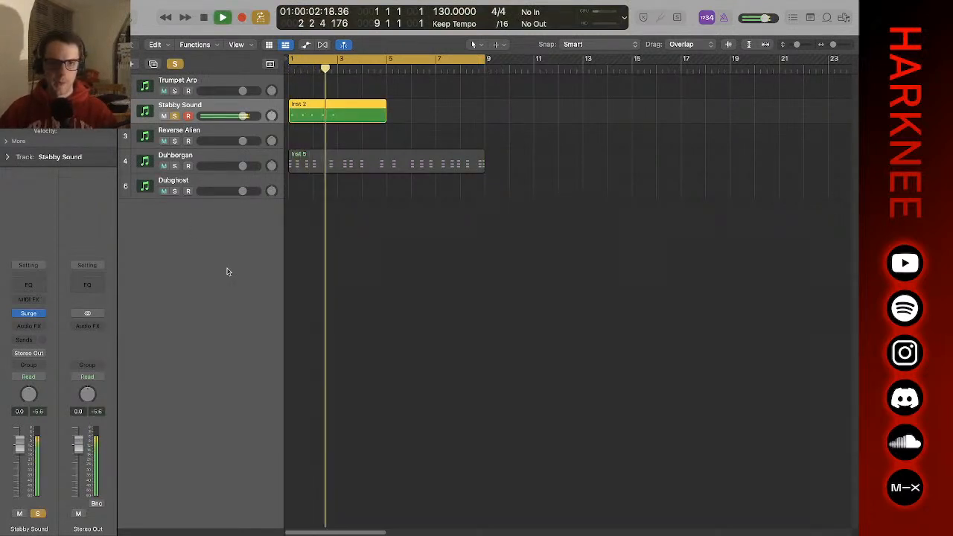
key("space")
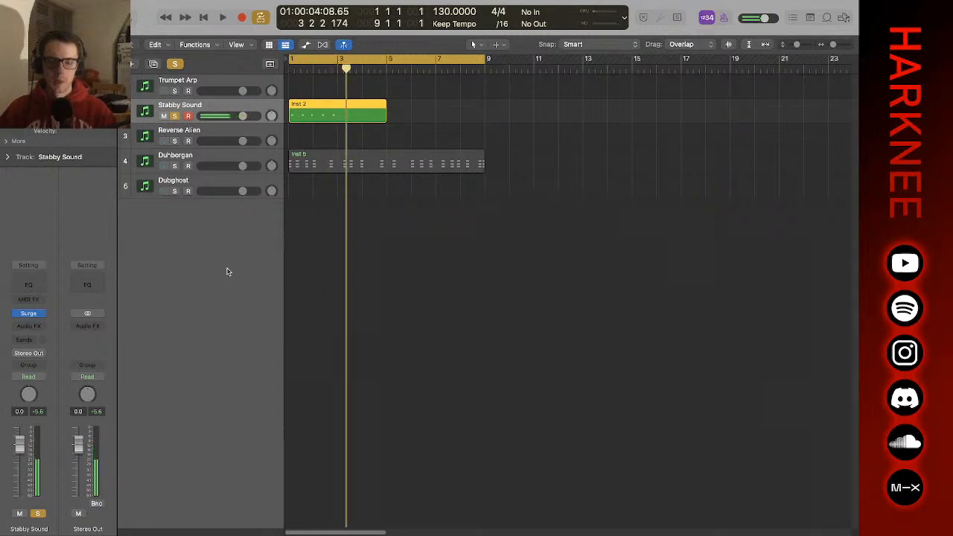
- Shorten the cycle range to bars 1 to 3 and play the Stabby Sound loop from the start
key("Return")
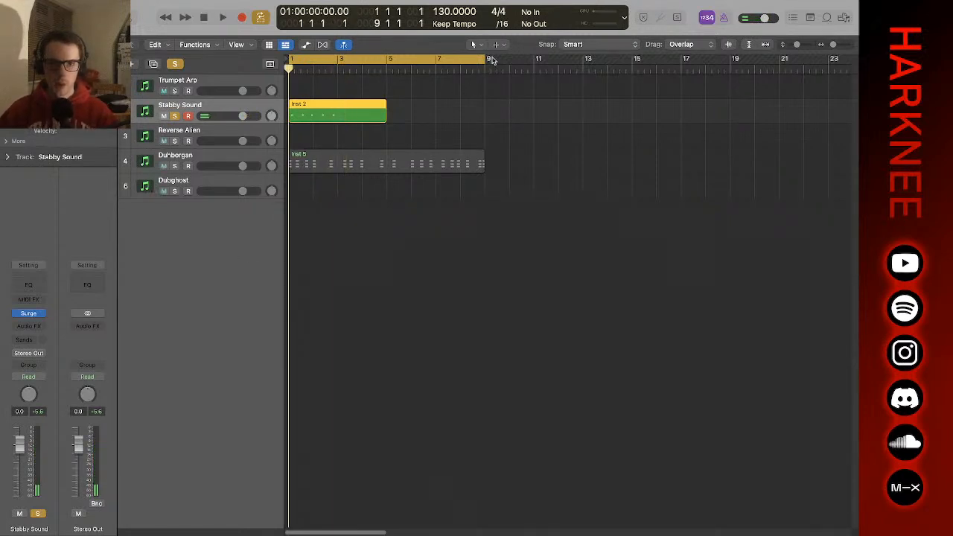
left_click_drag(490, 59, 339, 101)
key("space")
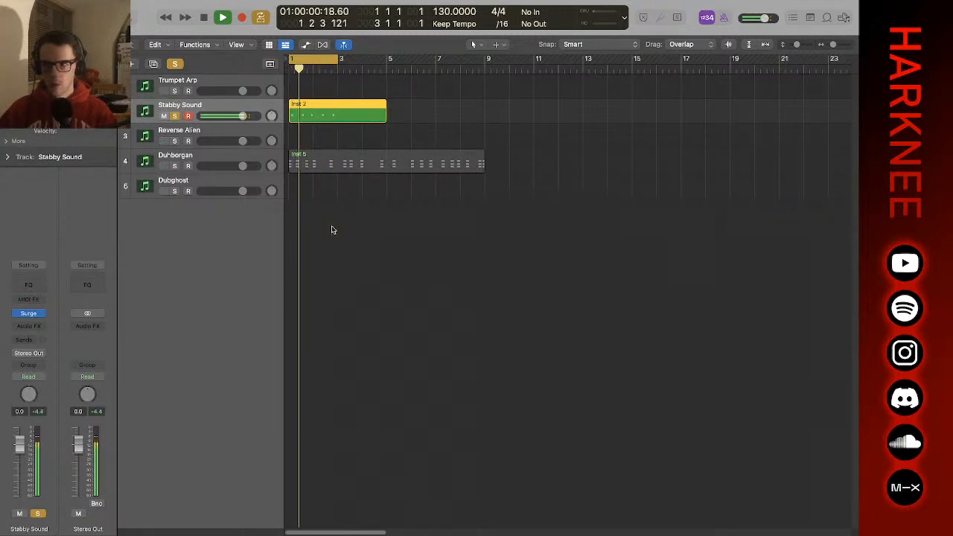
key("space")
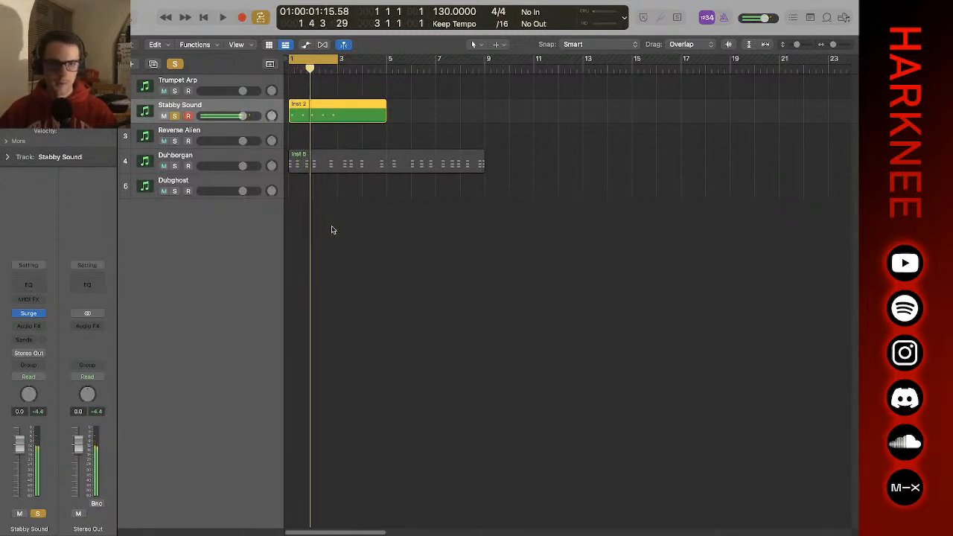
- Turn off Stabby Sound's solo, and audition the Reverse Alien track on its own with a temporary solo
left_click(176, 126)
left_click(175, 116)
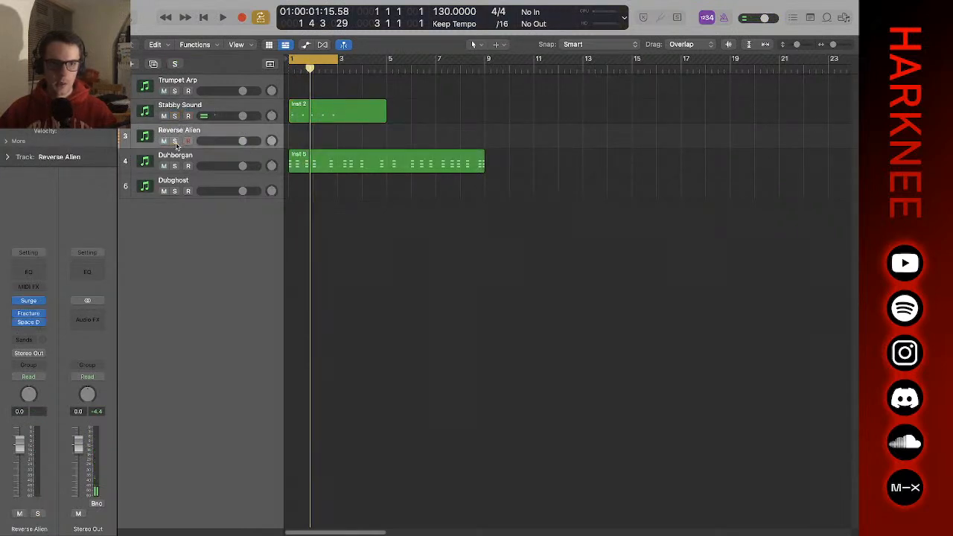
left_click(175, 141)
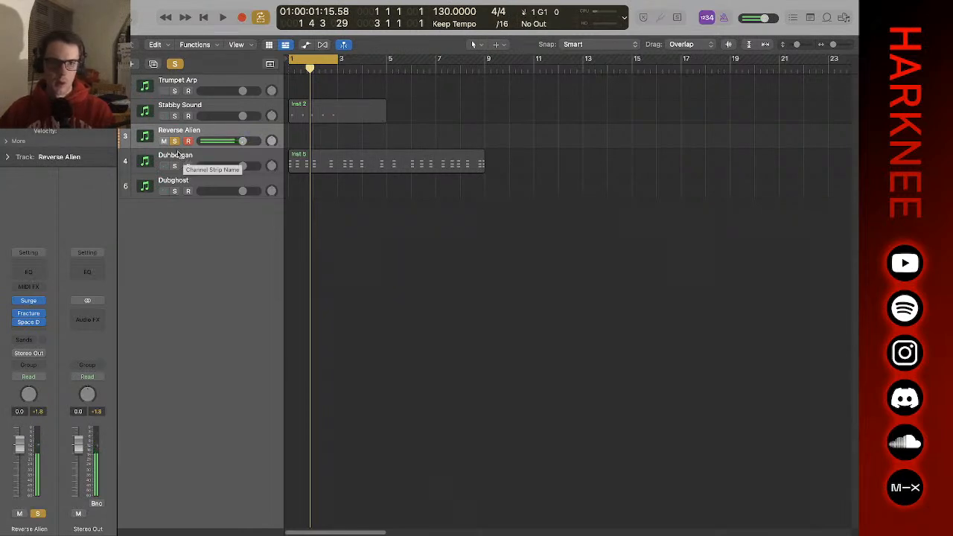
left_click(174, 141)
- Solo the Duhborgan track and audition its region within the cycle range
left_click(174, 165)
key("space")
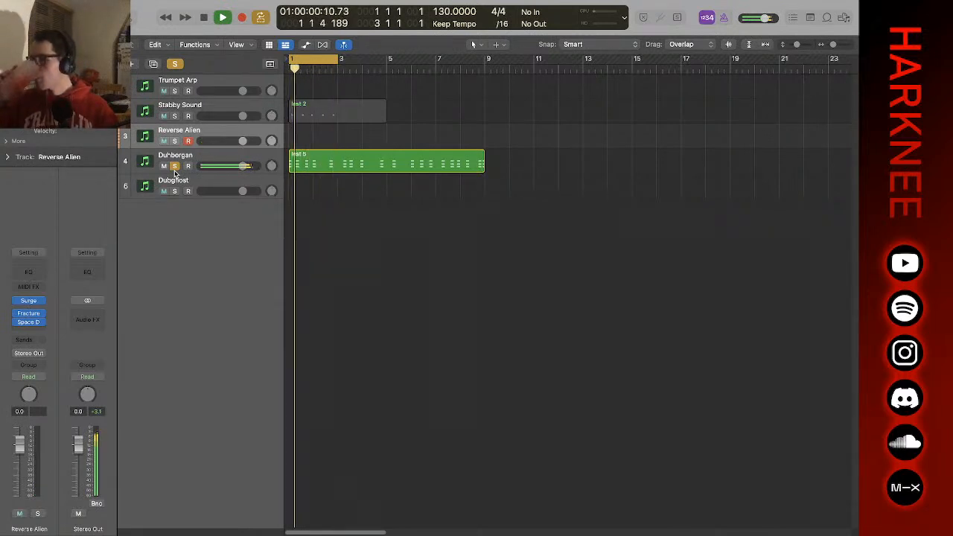
key("space")
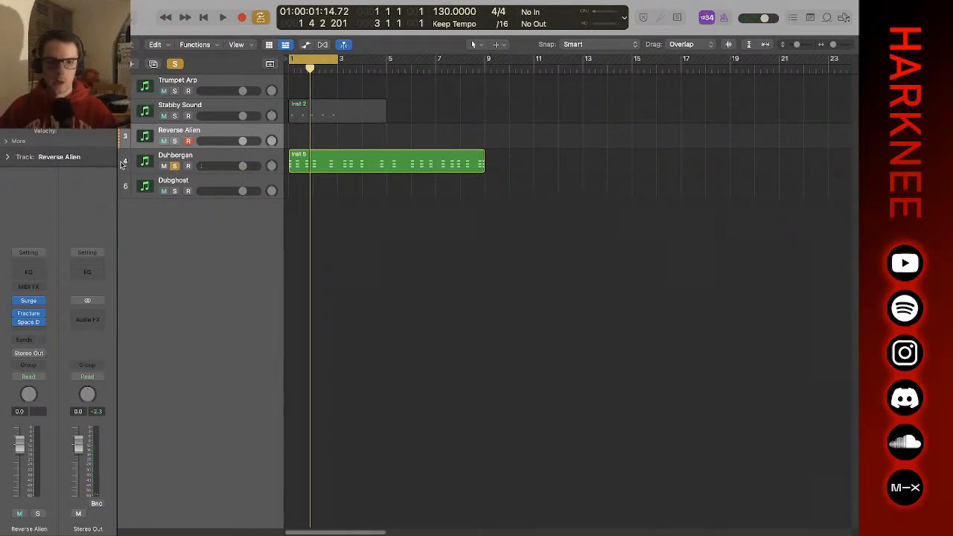
key("space")
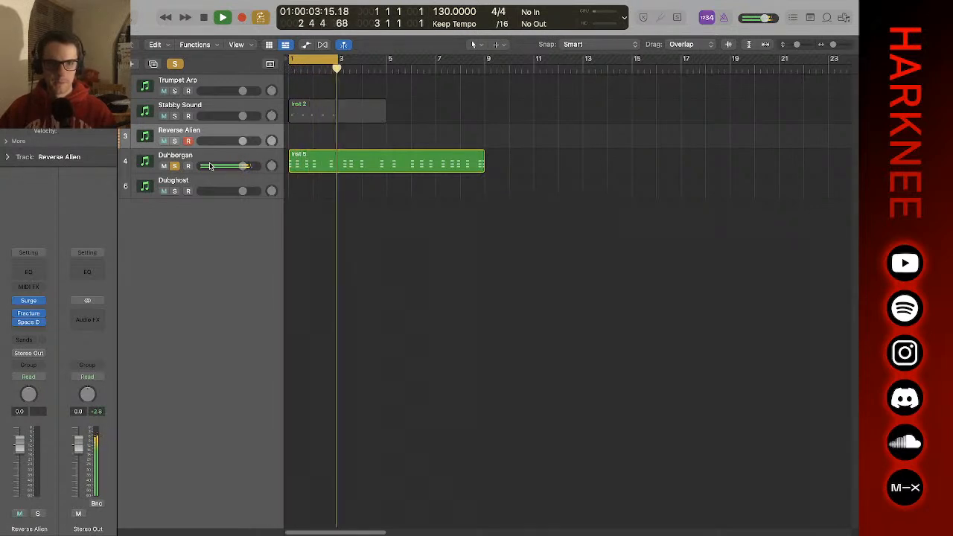
key("space")
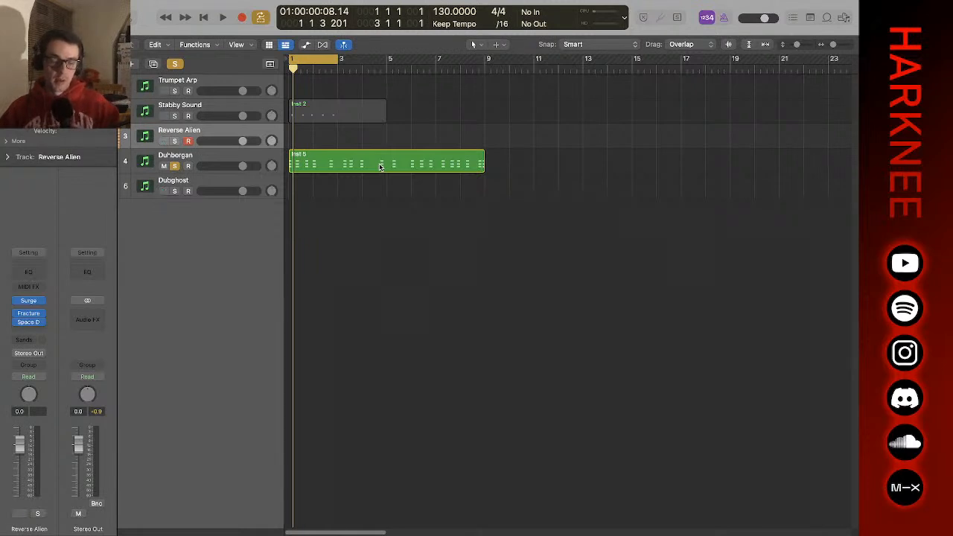
- Solo the Dubghost track in place of Duhborgan for an audition, and return the playhead to the project start
left_click(175, 166)
left_click(175, 191)
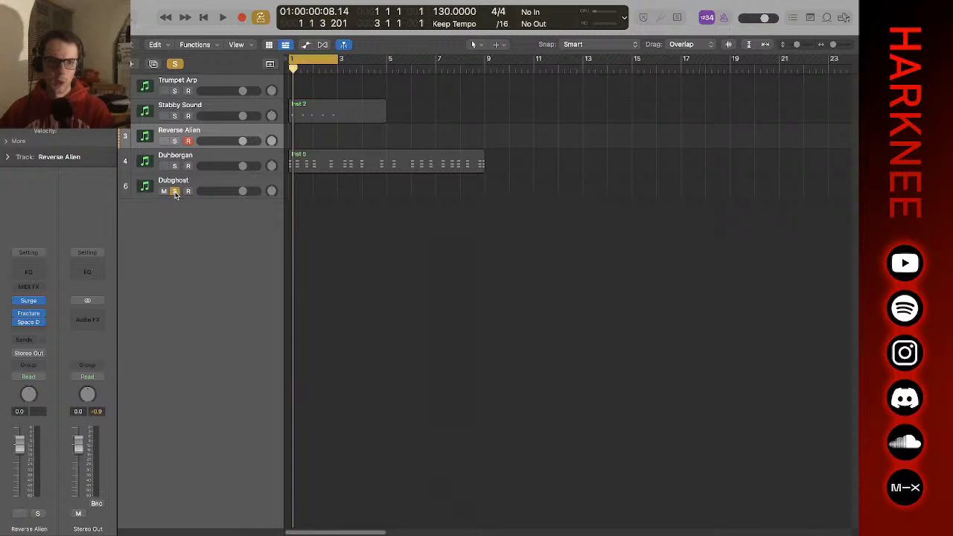
left_click(180, 184)
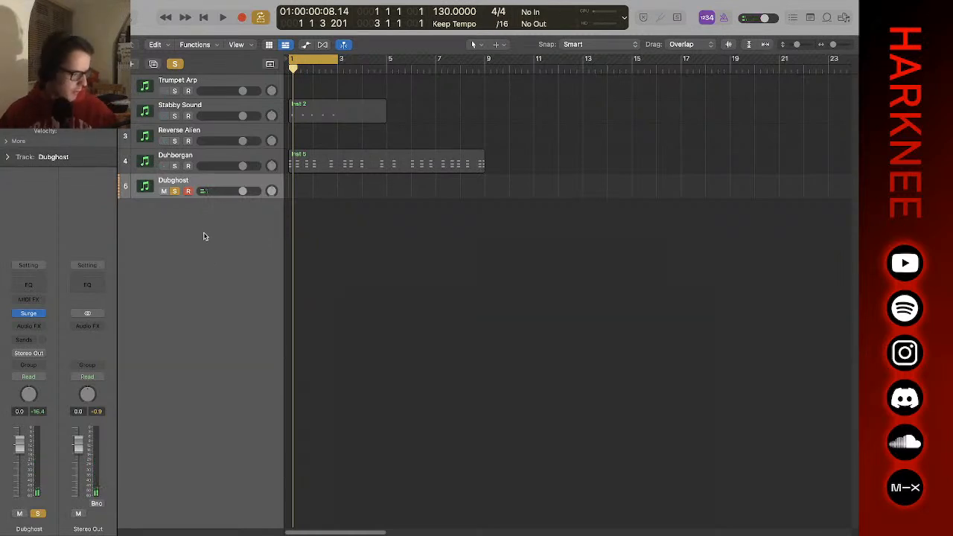
mouse_move(1, 237)
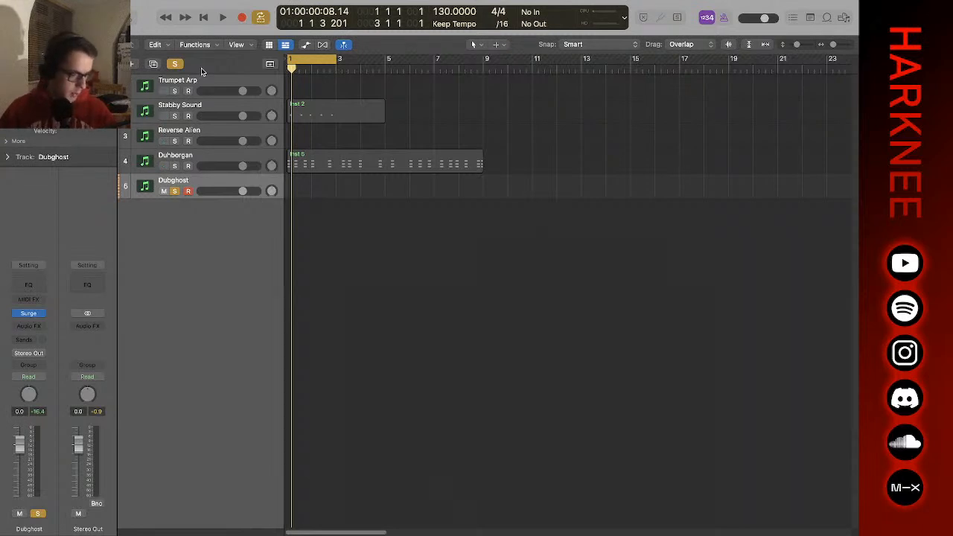
key("super+Tab")
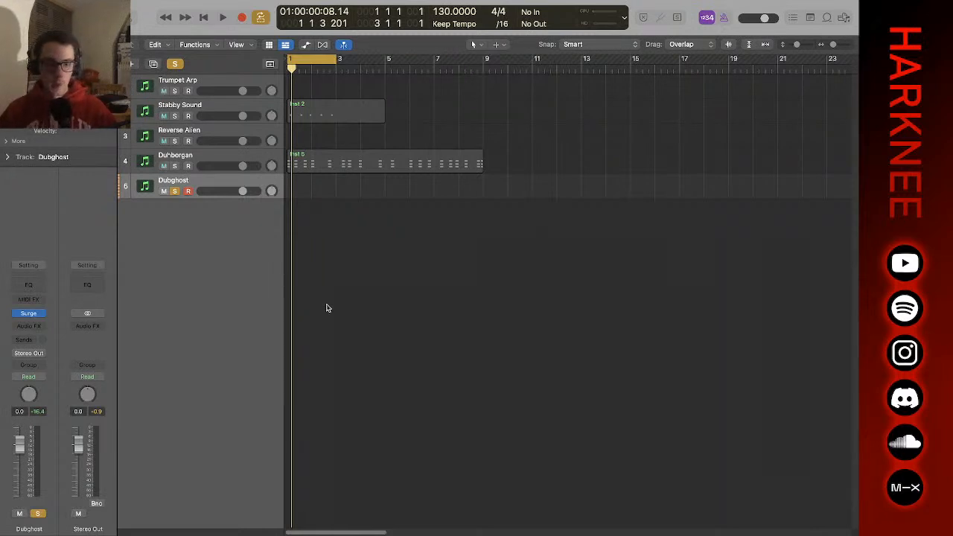
key("Return")
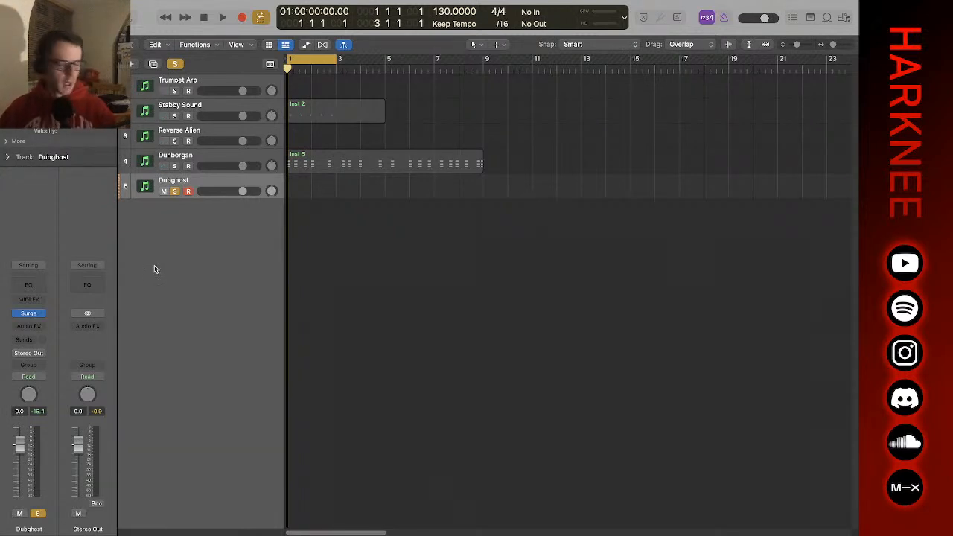
- Switch to Streamlabs Desktop
key("super+Tab")
key("super+Tab")
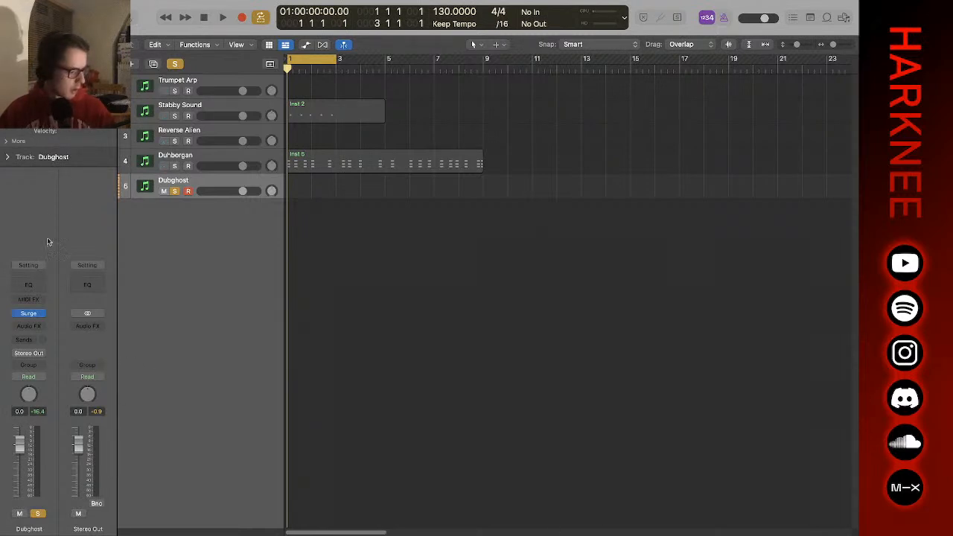
key("super+Tab")
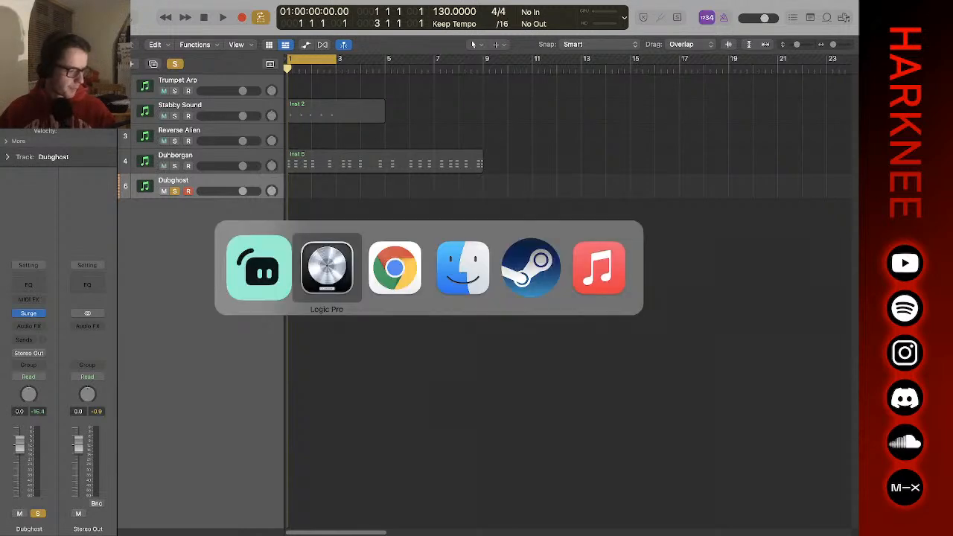
key("super+Tab")
key("super+Tab")
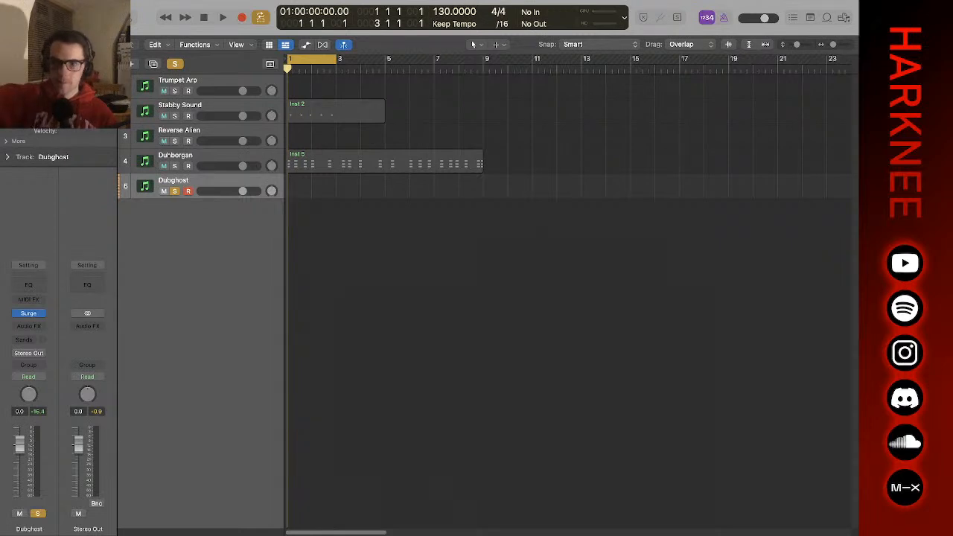
key("super+Tab")
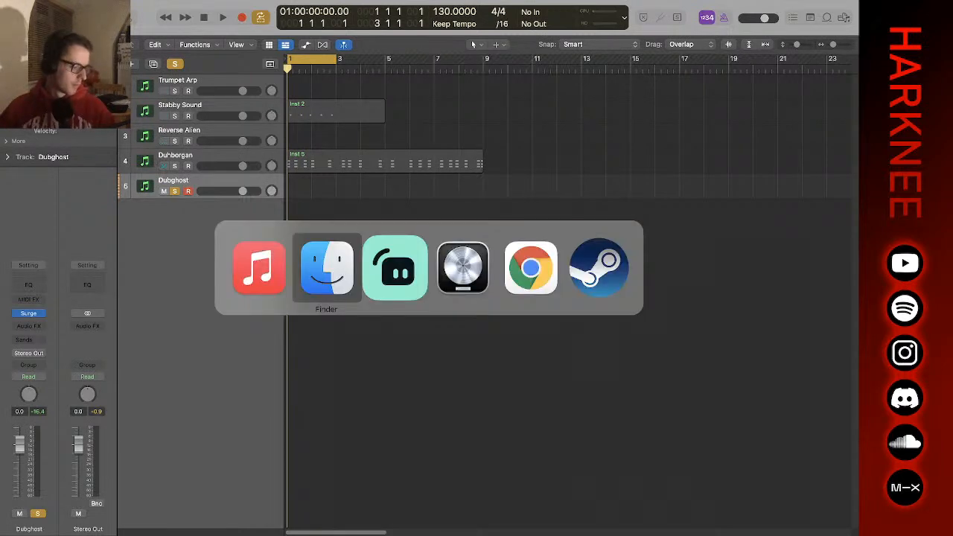
key("super+Tab")
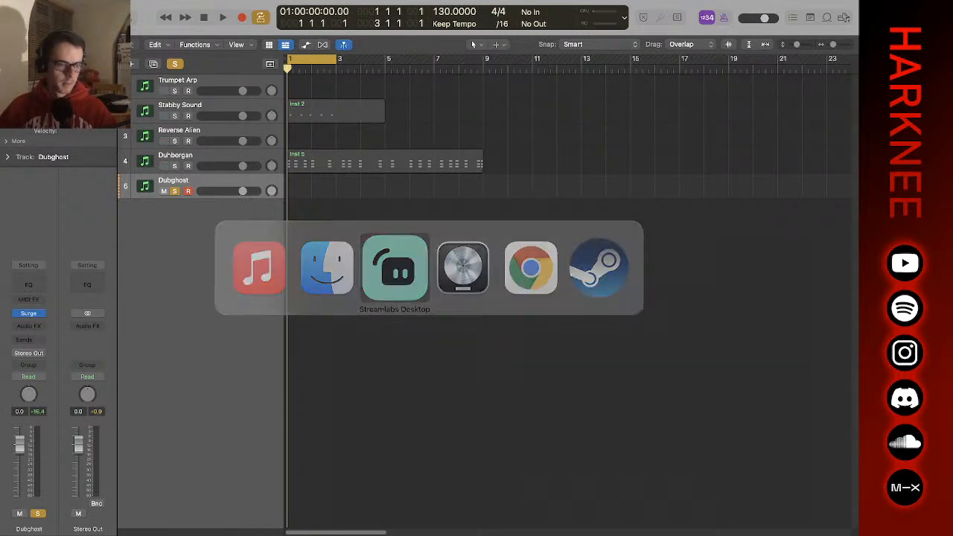